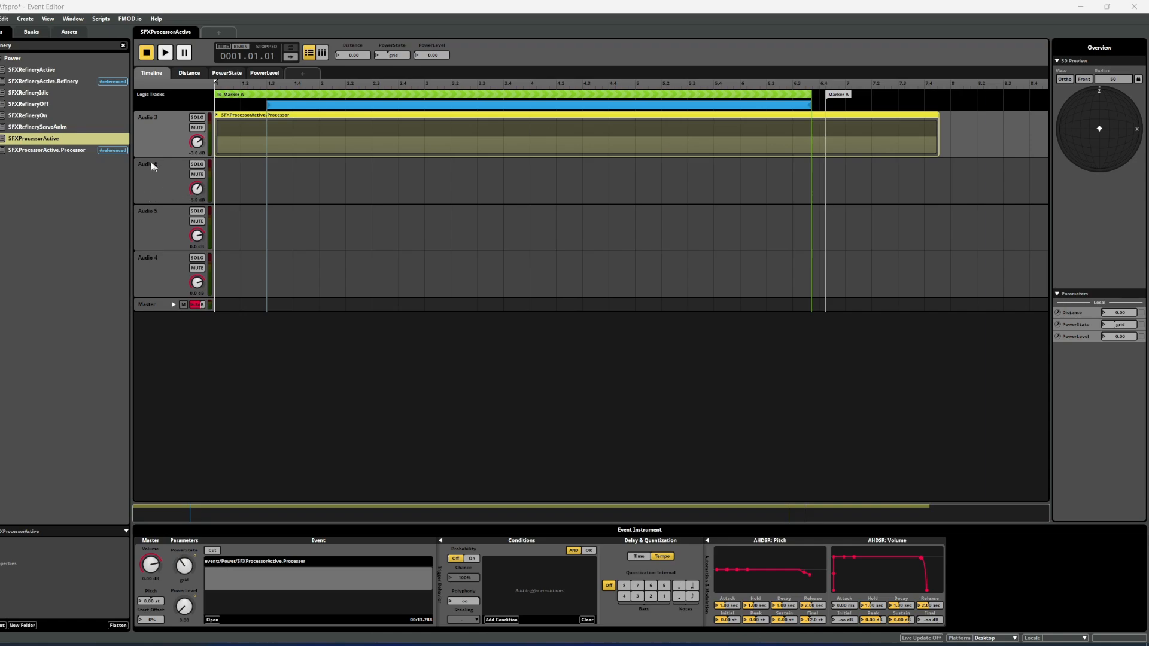
pyautogui.click(2, 19)
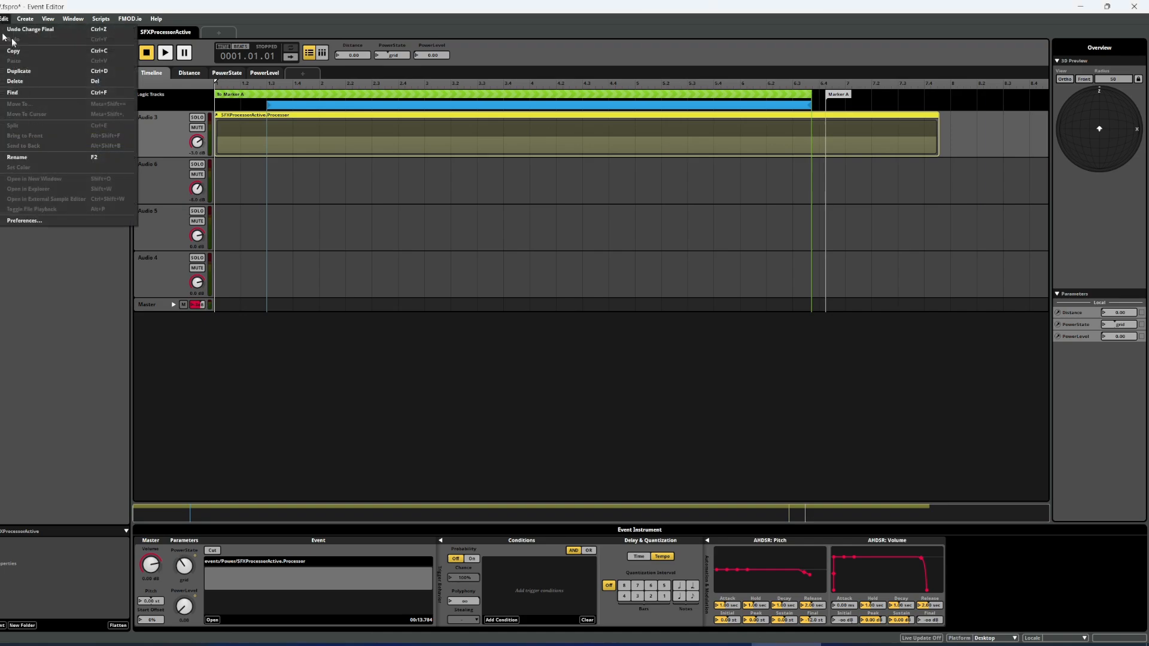
pyautogui.moveTo(0, 19)
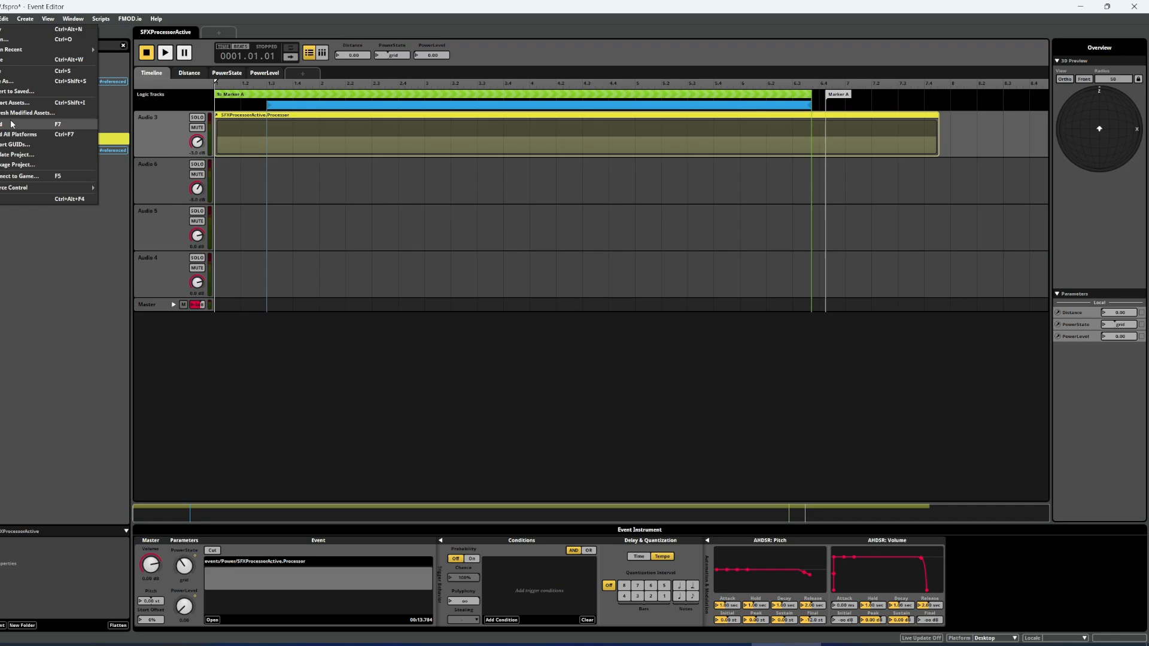
pyautogui.click(337, 491)
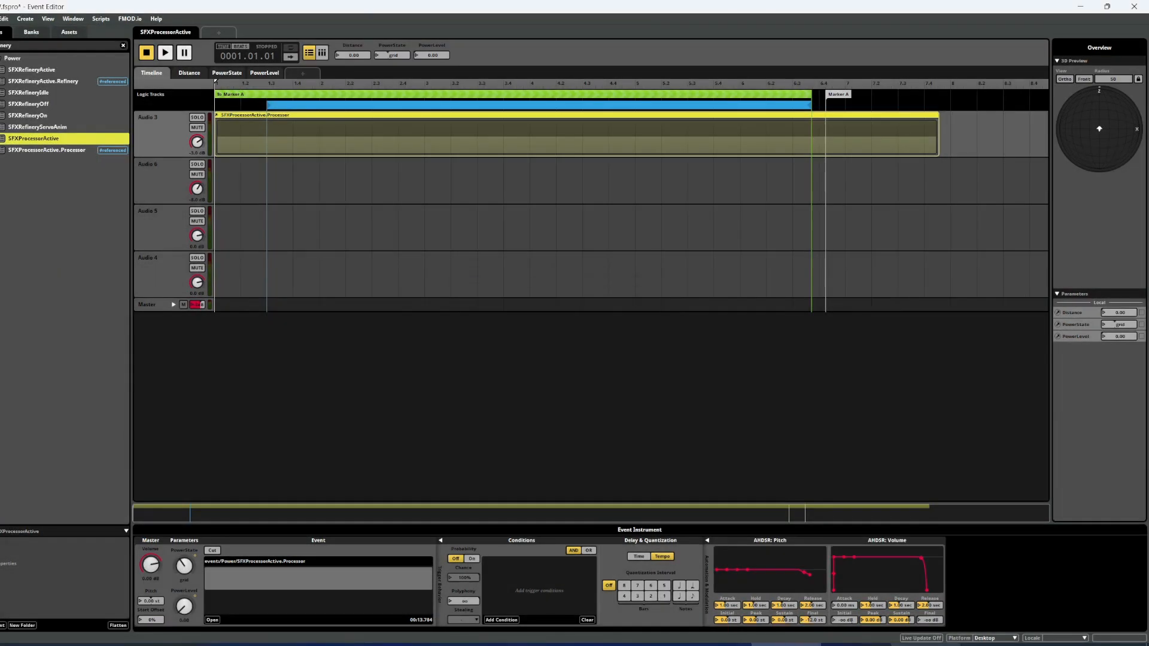
# Switch to SmartGit, shrink its window and review the modified bank files in the tt2 working tree.
pyautogui.click(925, 643)
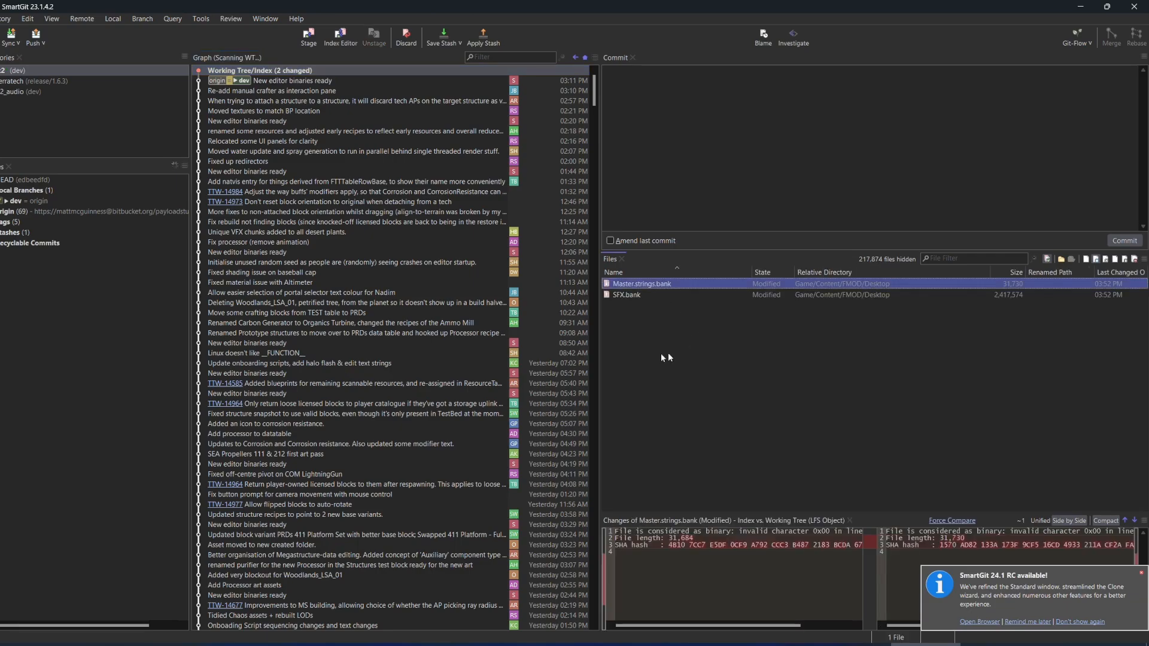
pyautogui.click(1106, 7)
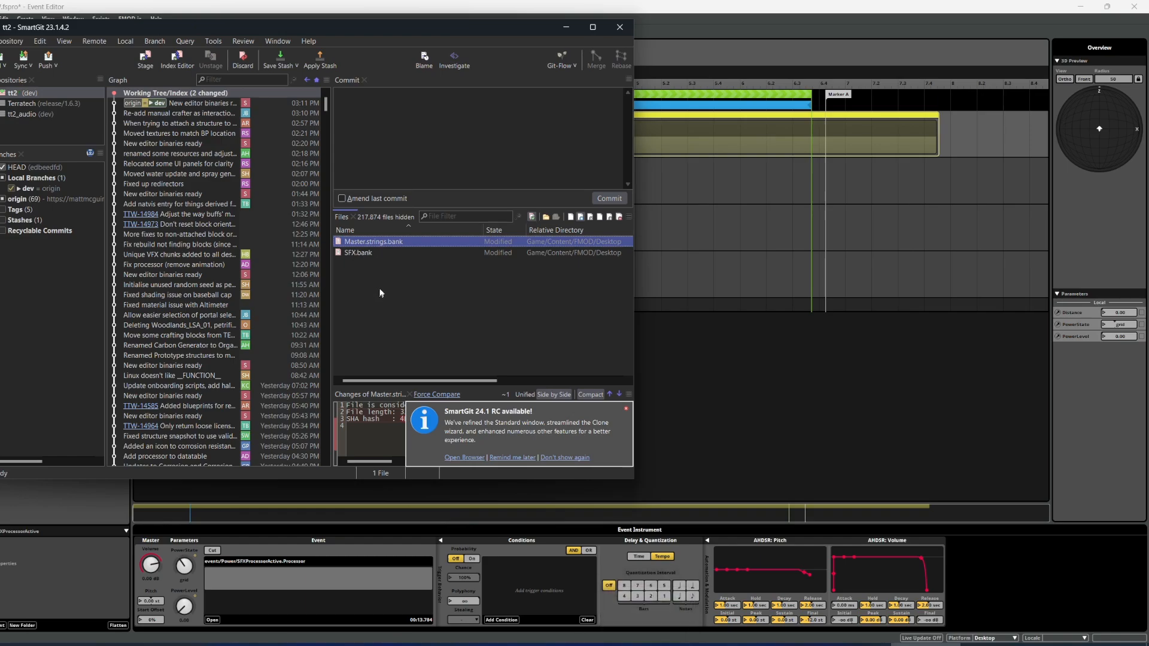
# Switch to the TT2 Update Editor Tool, launch Game\TT2.uproject and move the SmartGit window clear of it.
pyautogui.click(541, 641)
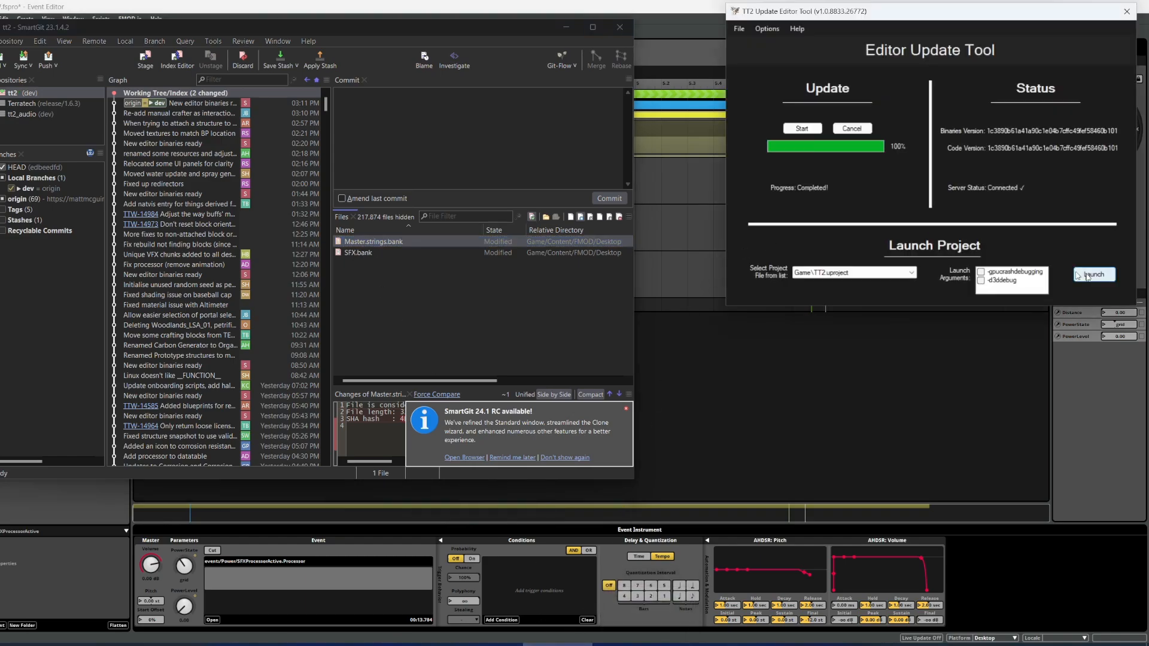
pyautogui.click(1087, 274)
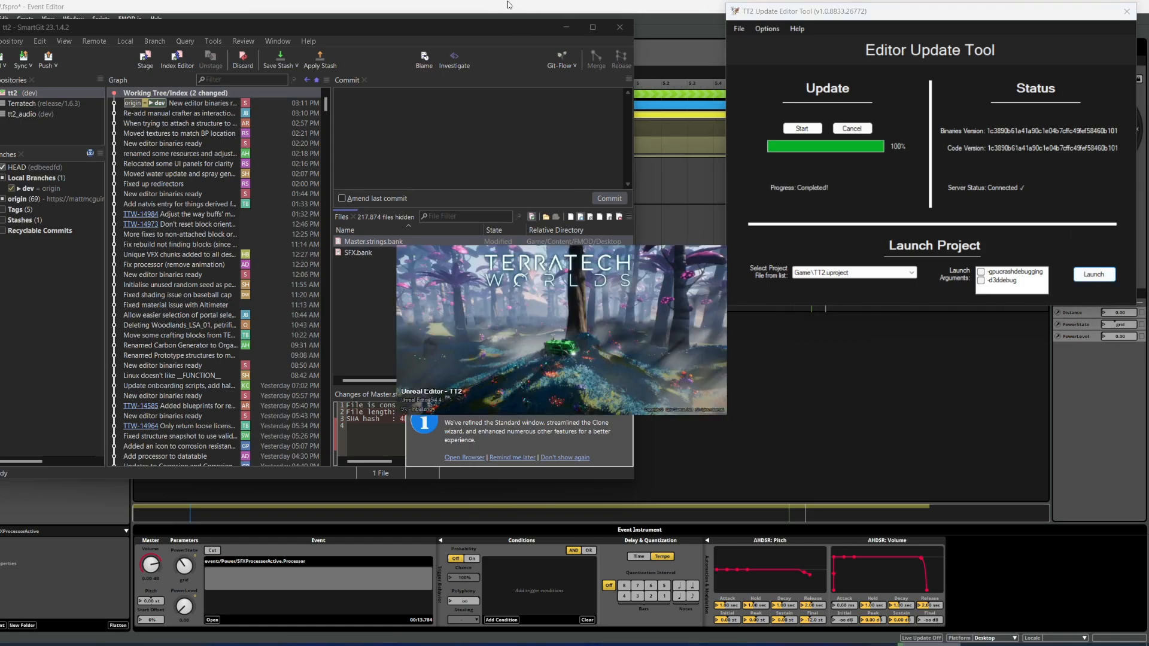
pyautogui.moveTo(514, 27); pyautogui.dragTo(277, 70)
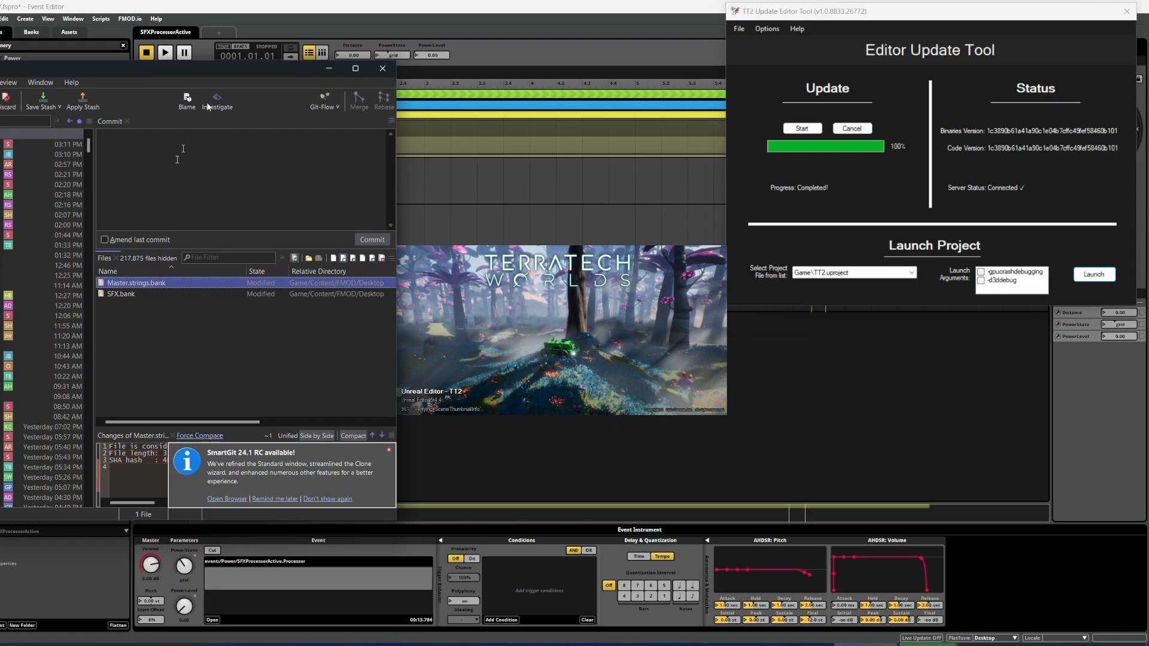
pyautogui.click(184, 188)
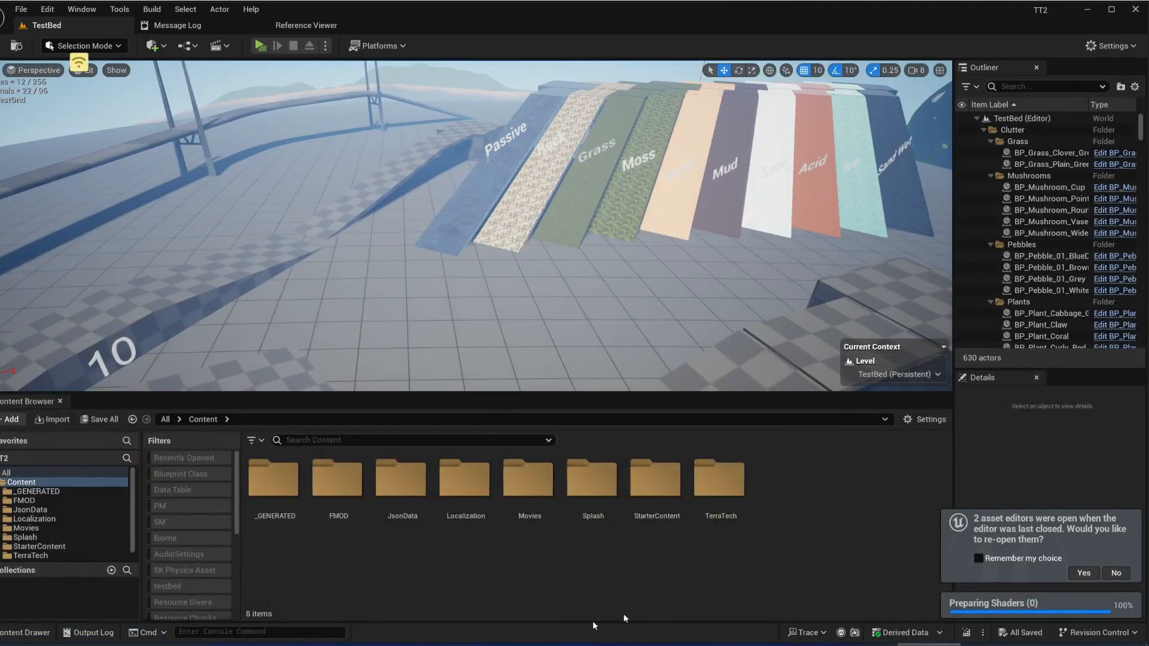
# Switch back to the FMOD Event Editor, clear the event filter and look through the full event list.
pyautogui.click(687, 645)
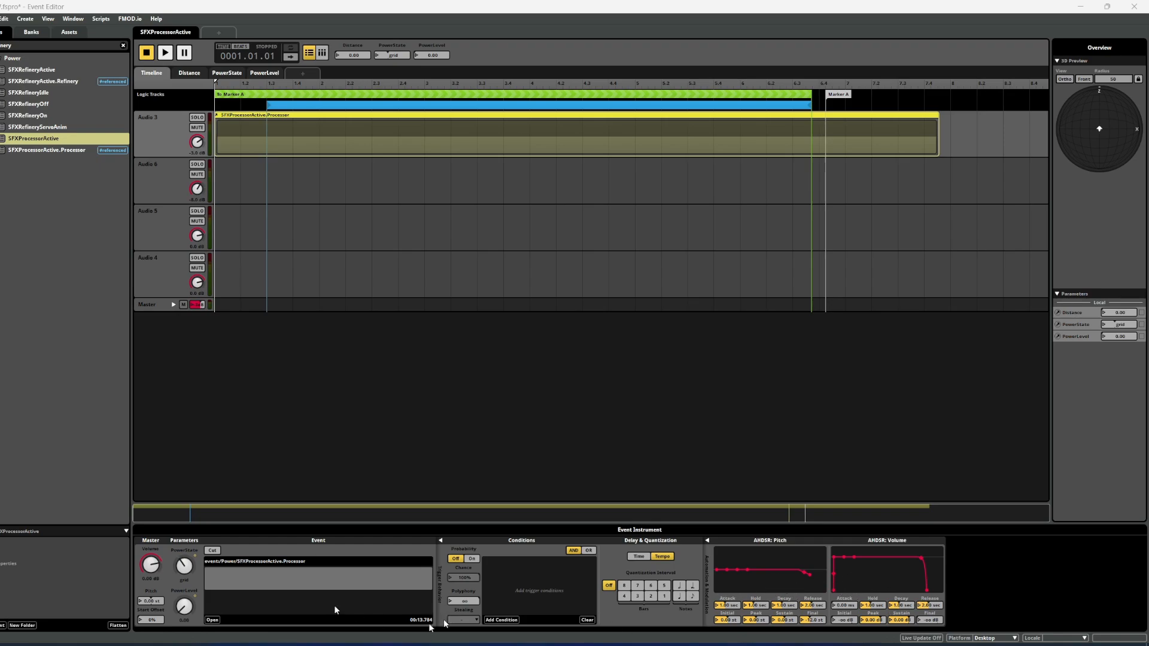
pyautogui.click(123, 46)
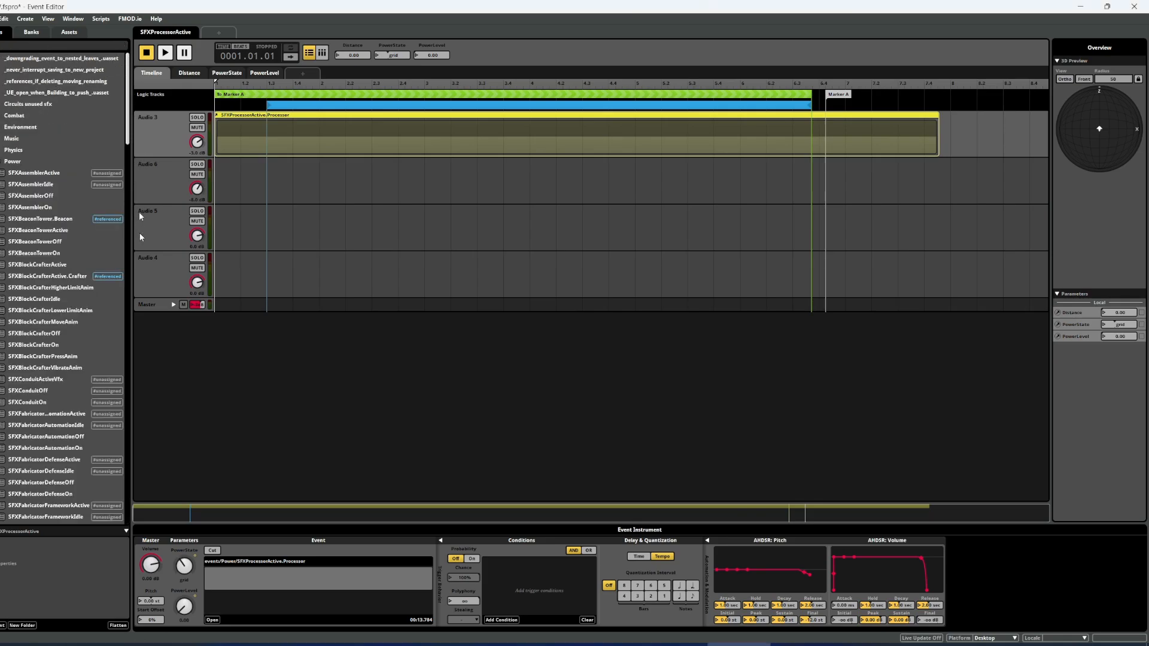
pyautogui.moveTo(128, 140); pyautogui.dragTo(125, 518)
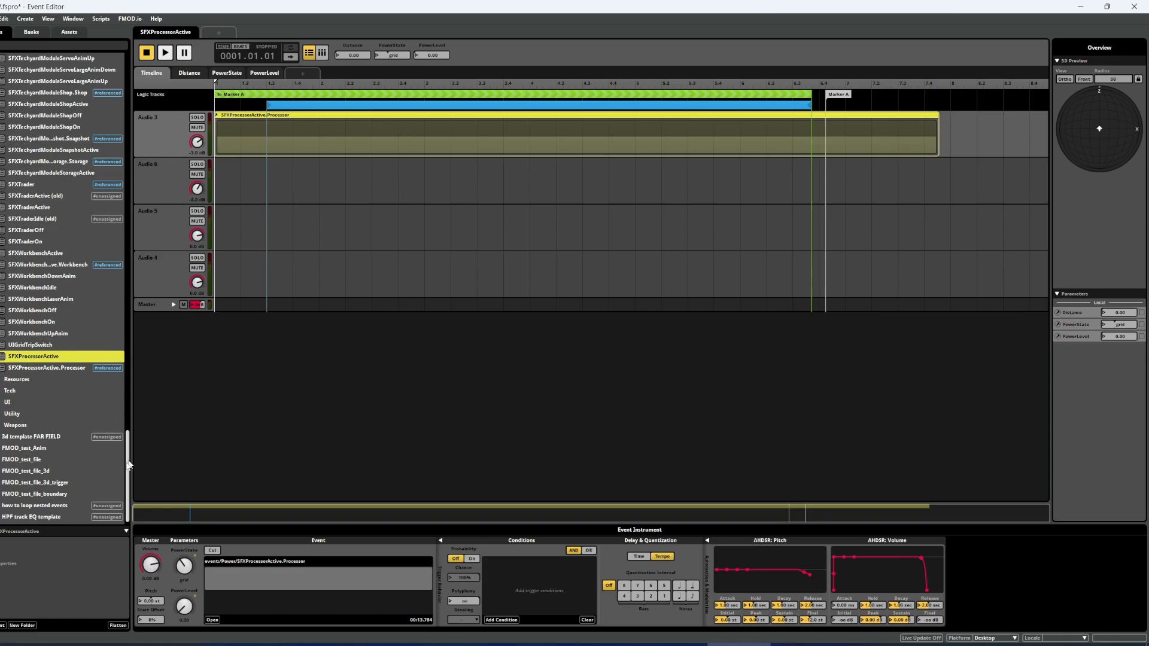
pyautogui.moveTo(127, 466); pyautogui.dragTo(190, 476)
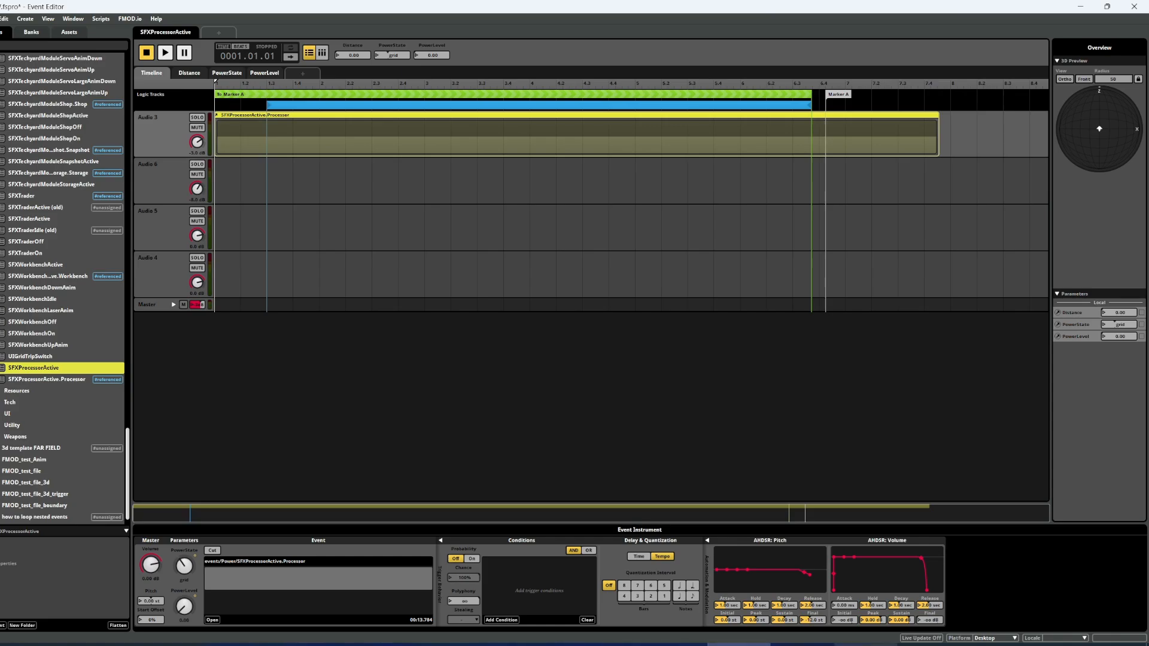
# Switch to SmartGit, commit the changed files with the message "processor sfx" and push the dev branch.
pyautogui.click(865, 645)
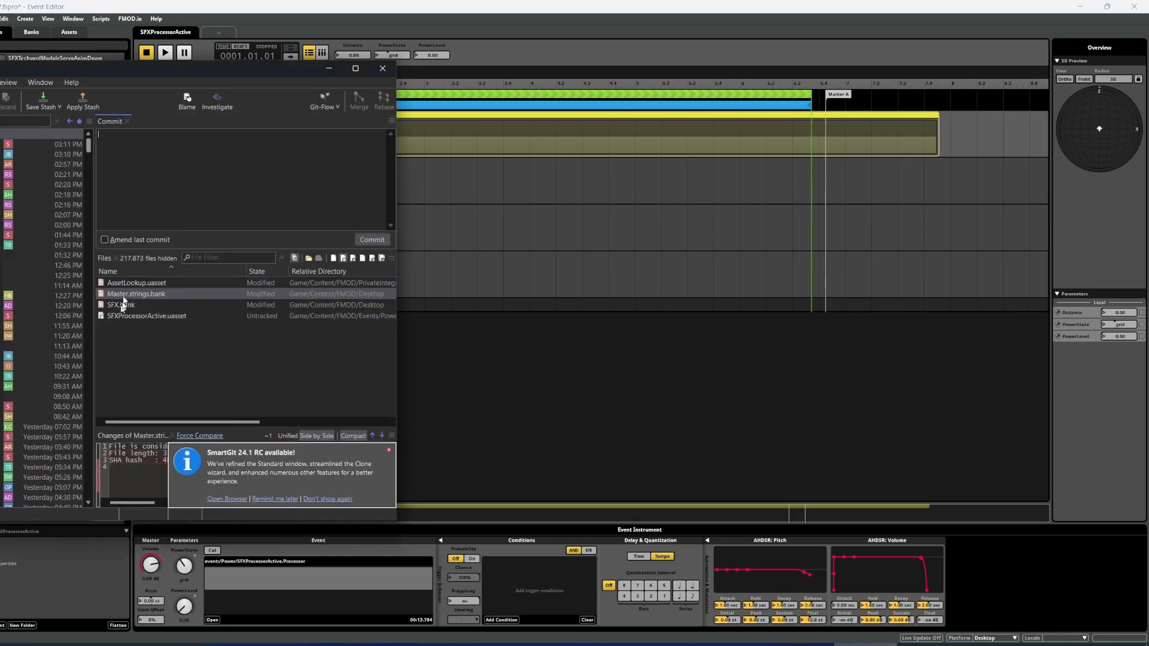
pyautogui.click(125, 283)
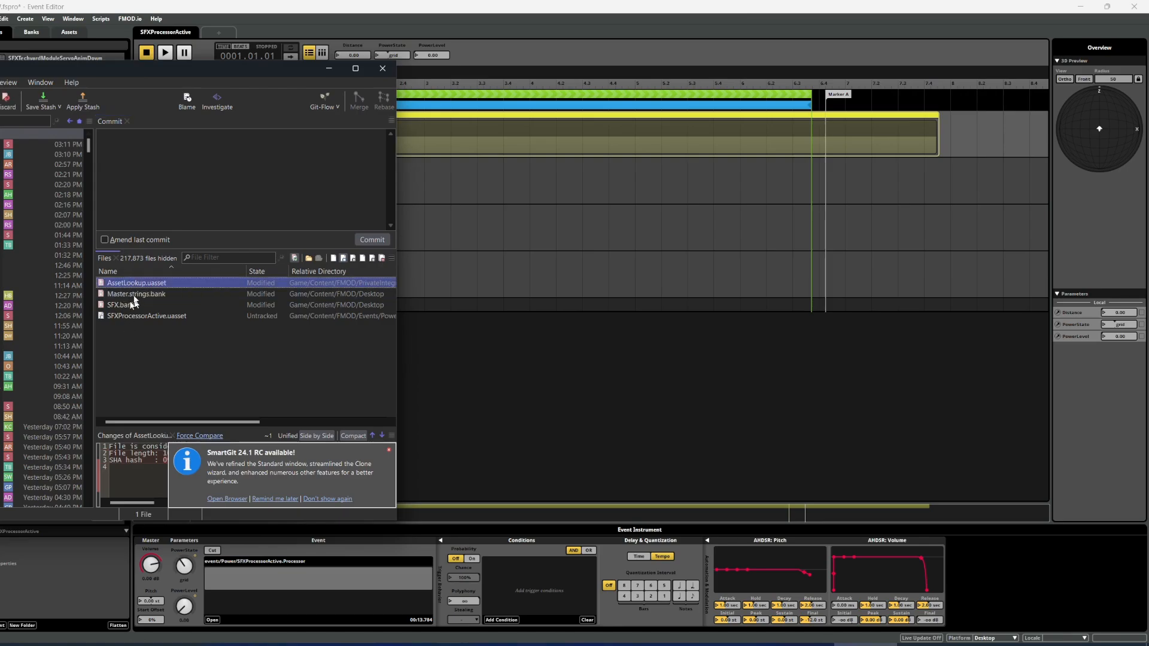
pyautogui.click(161, 189)
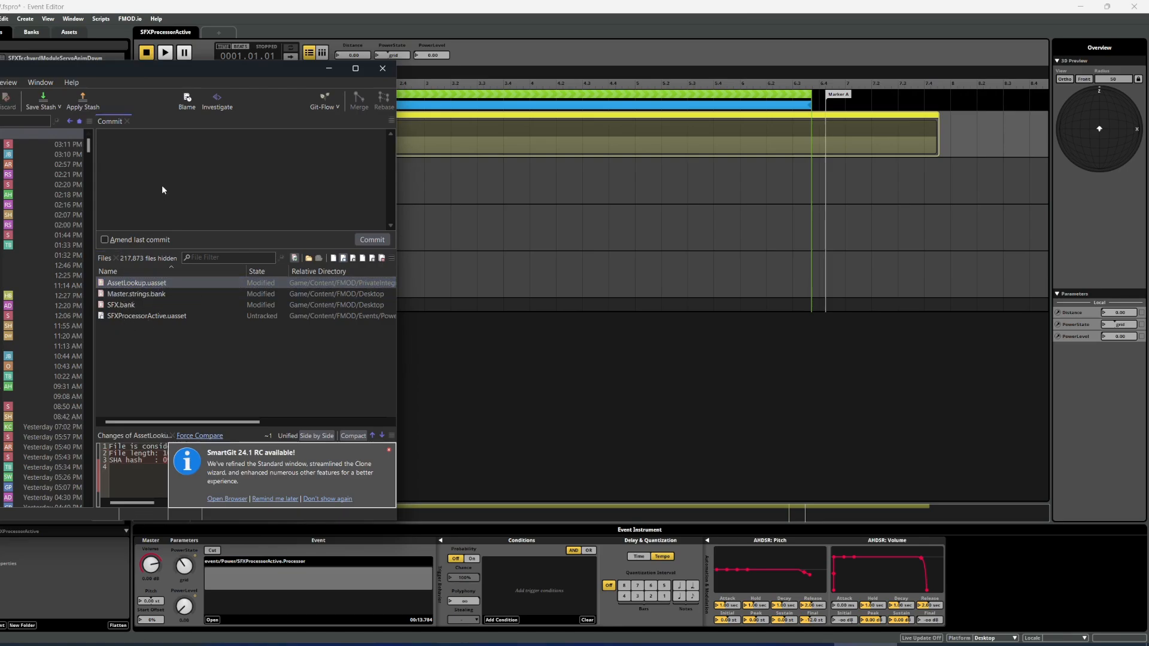
pyautogui.write('processor sfx')
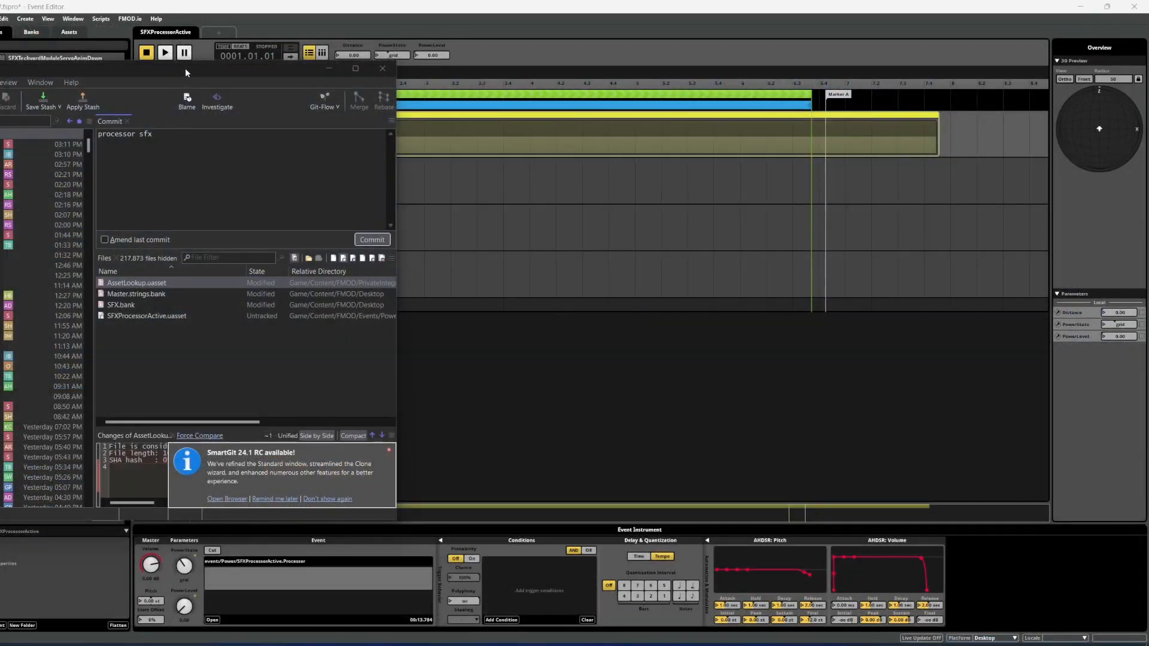
pyautogui.moveTo(184, 67); pyautogui.dragTo(432, 63)
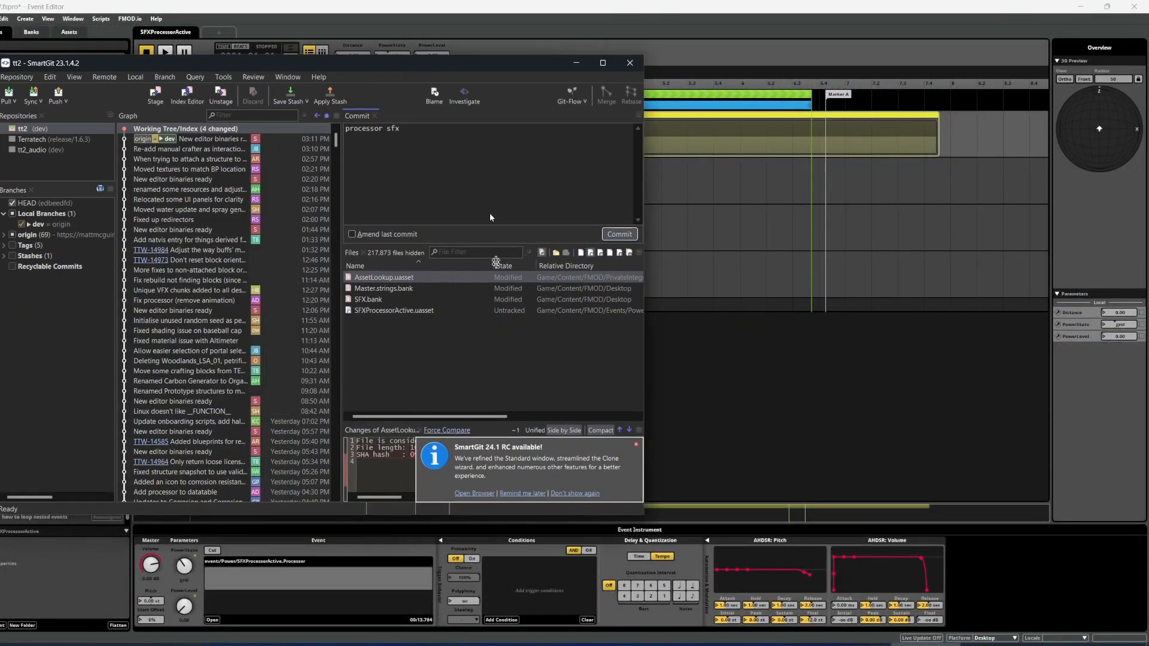
pyautogui.click(610, 234)
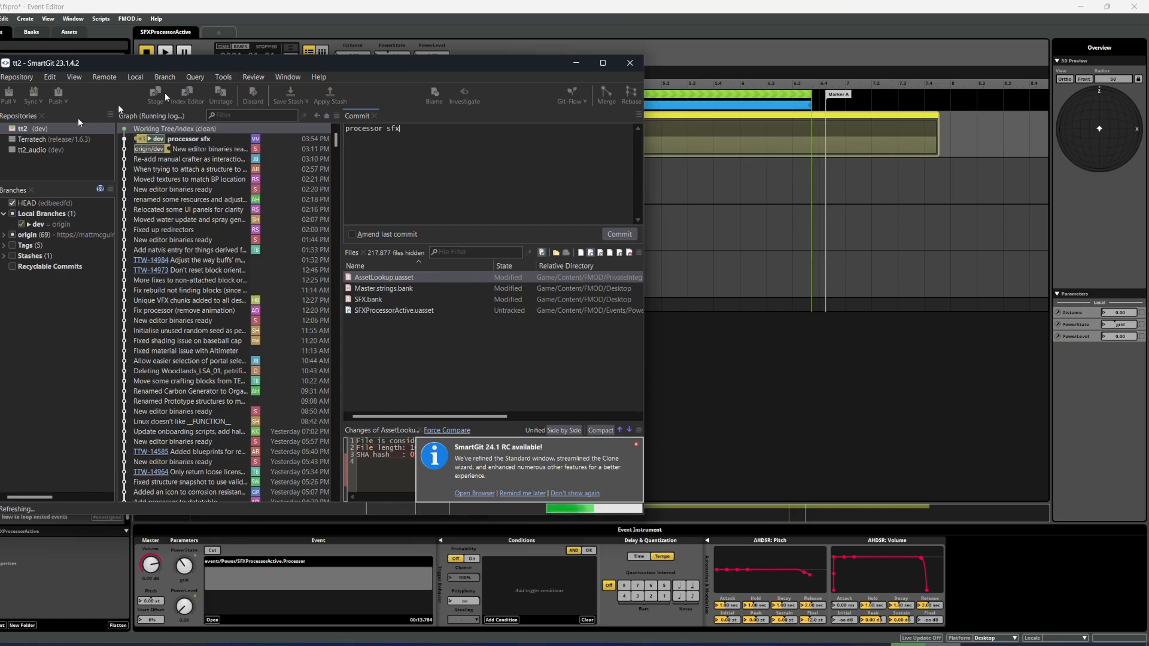
pyautogui.moveTo(107, 71); pyautogui.dragTo(650, 163)
pyautogui.click(600, 193)
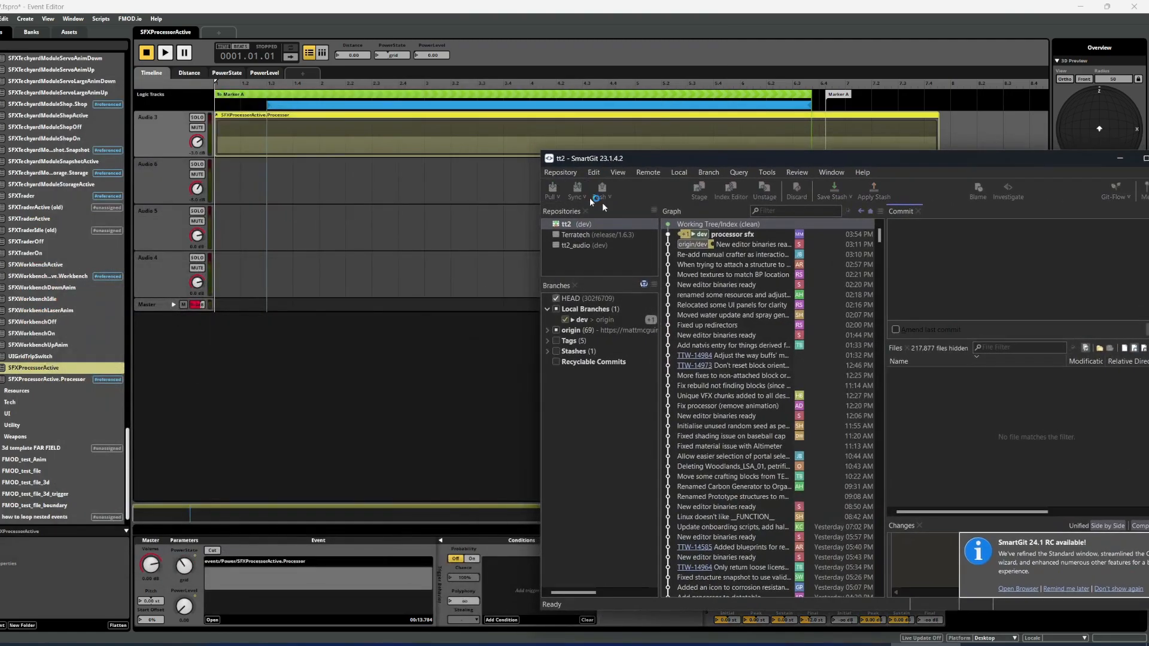
# Return to the FMOD Event Editor and examine the SFXAssemblerOff, SFXBlockCrafterPressAnim, SFXBlockCrafterOn and SFXBlockCrafterLowerLimitAnim events in the Power folder.
pyautogui.click(585, 16)
pyautogui.scroll(6, 70, 131)
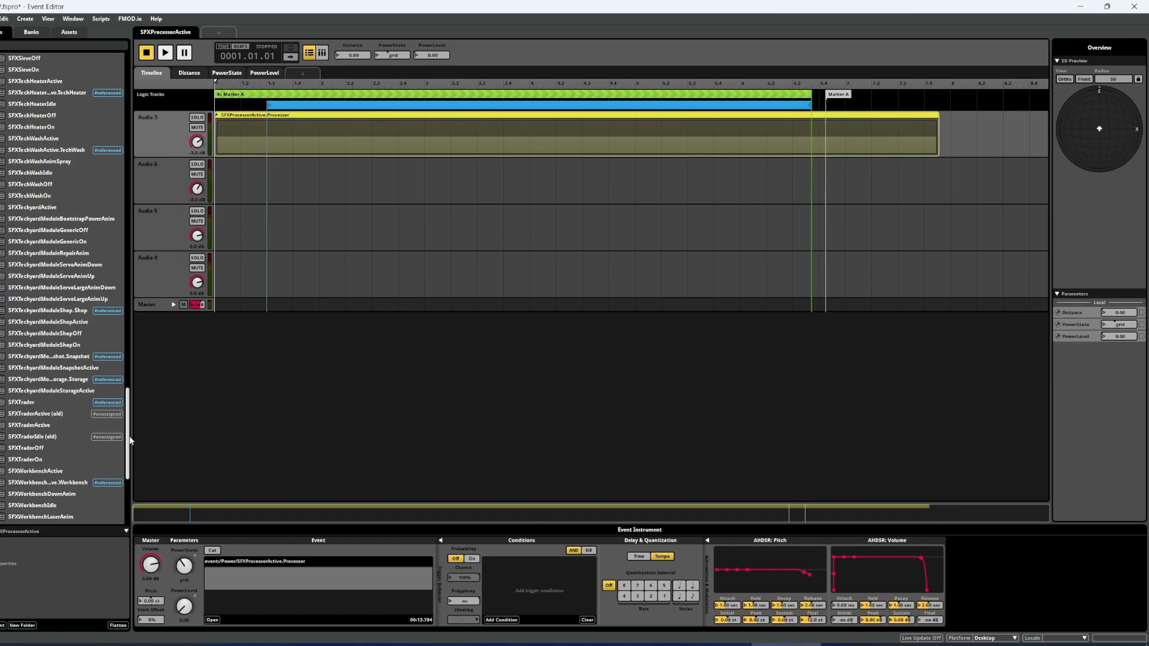
pyautogui.moveTo(132, 402); pyautogui.dragTo(127, 71)
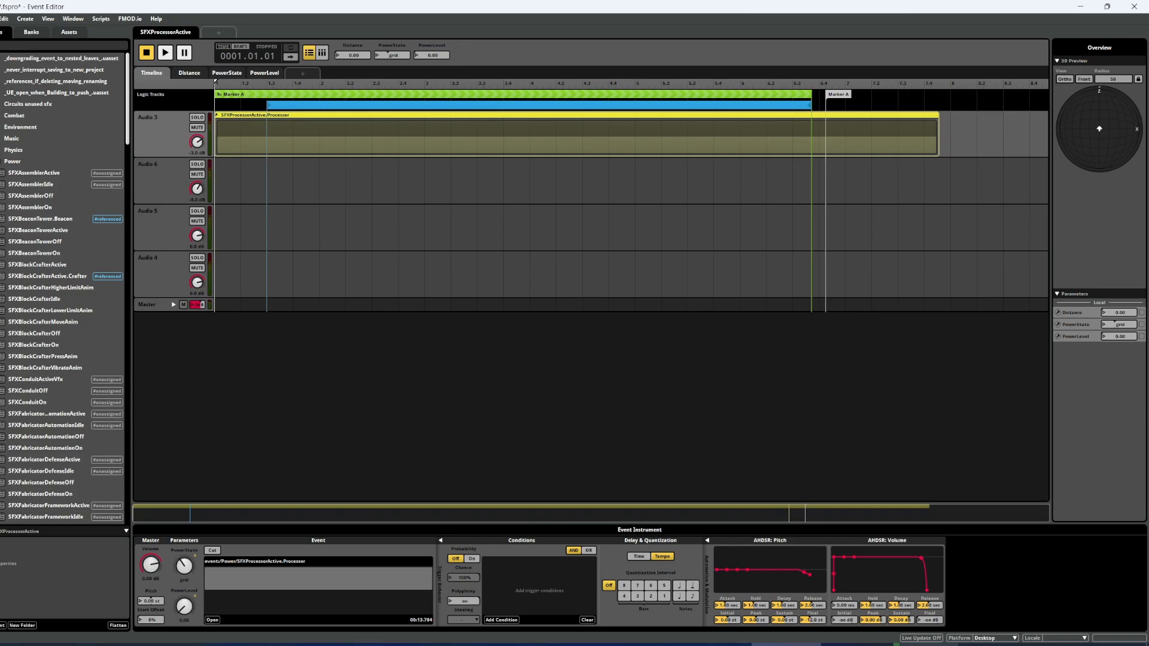
pyautogui.click(47, 198)
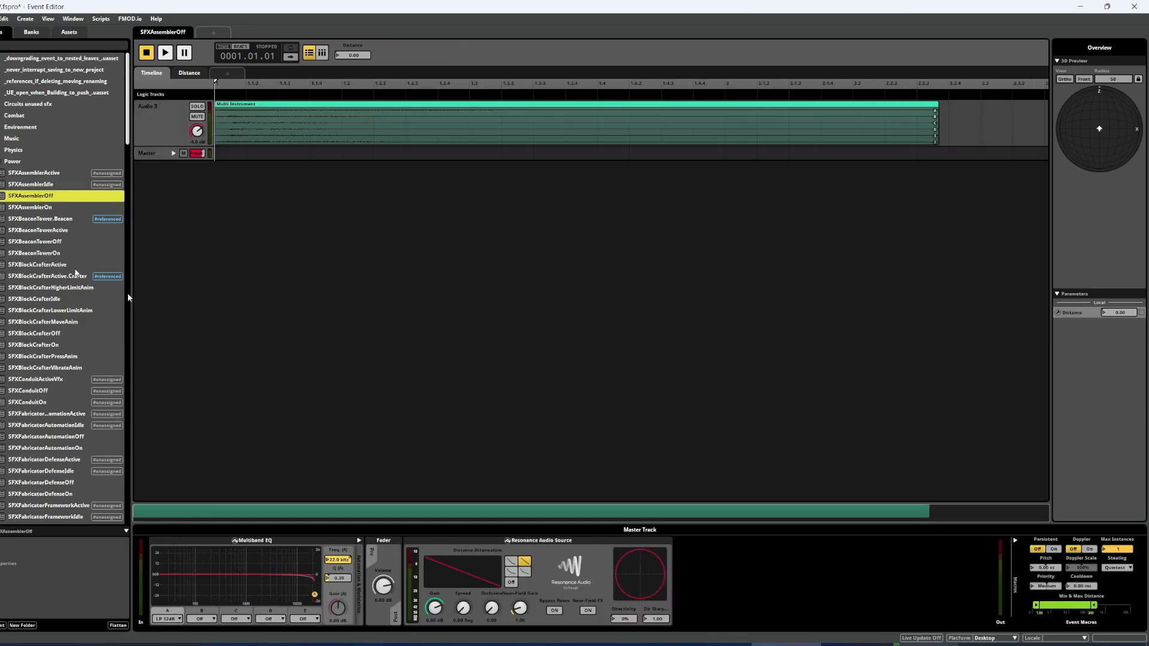
pyautogui.click(75, 357)
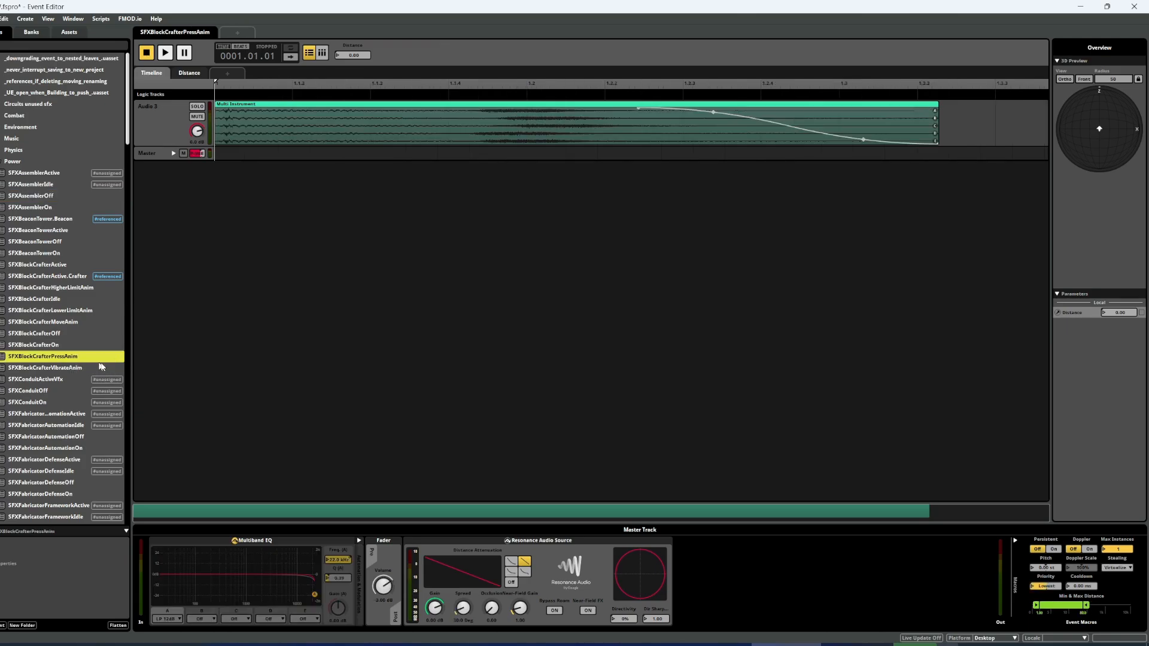
pyautogui.click(47, 345)
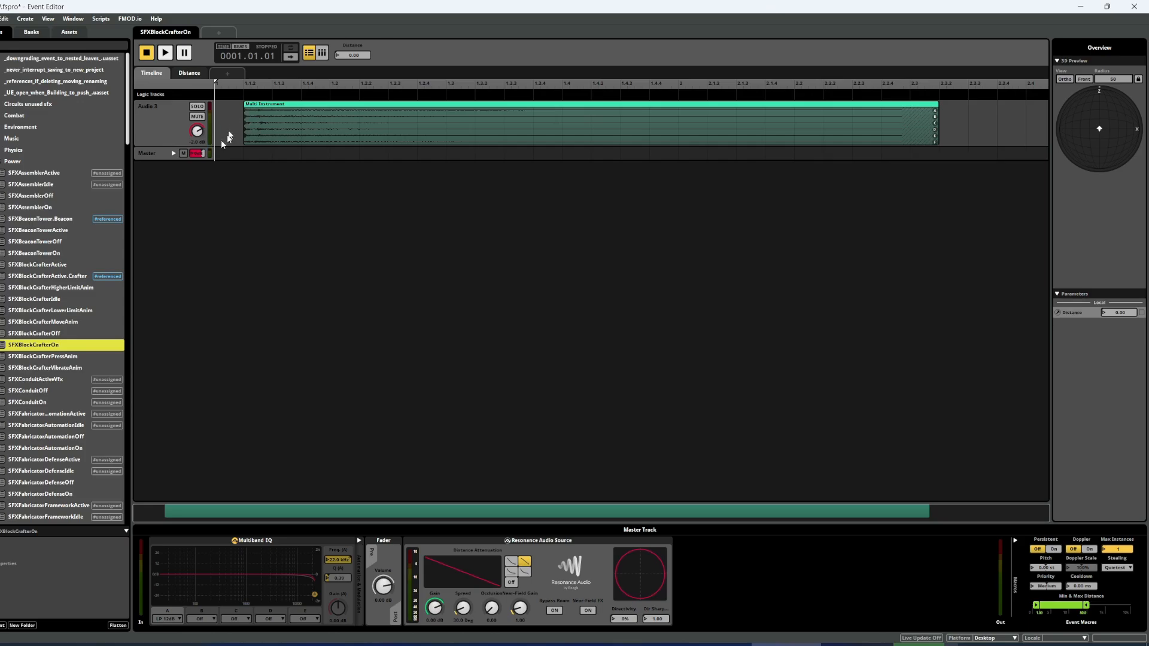
pyautogui.click(76, 310)
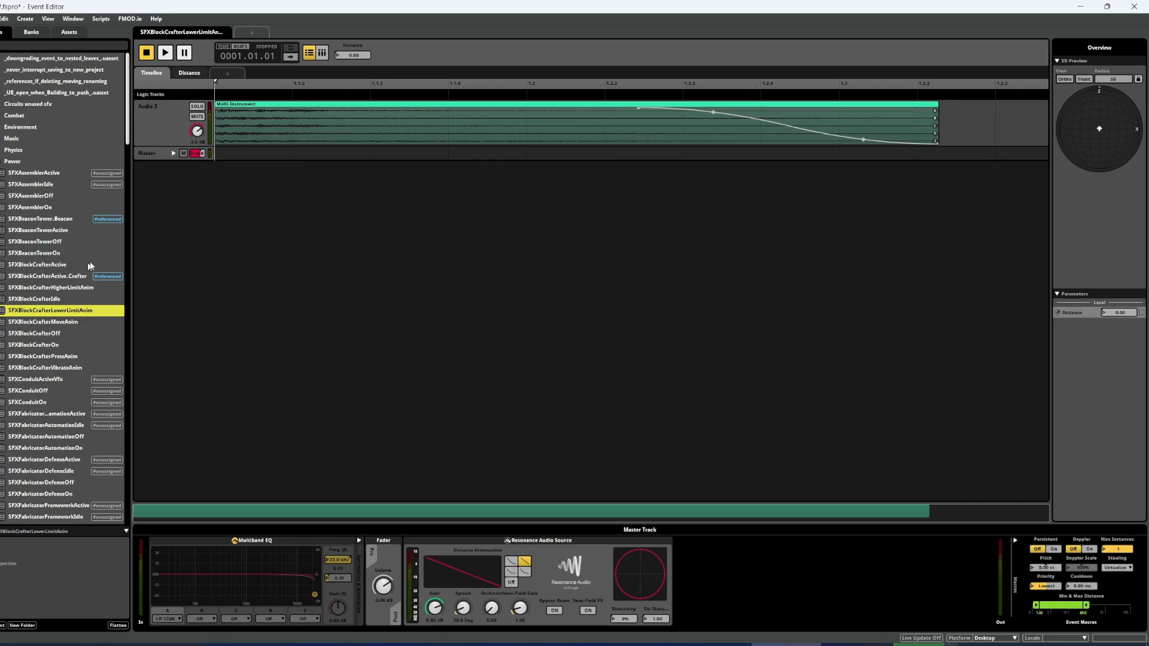
# Open the SFXBlockCrafterActive event and inspect its loop region and the conditions of its transition region to Marker A.
pyautogui.click(88, 264)
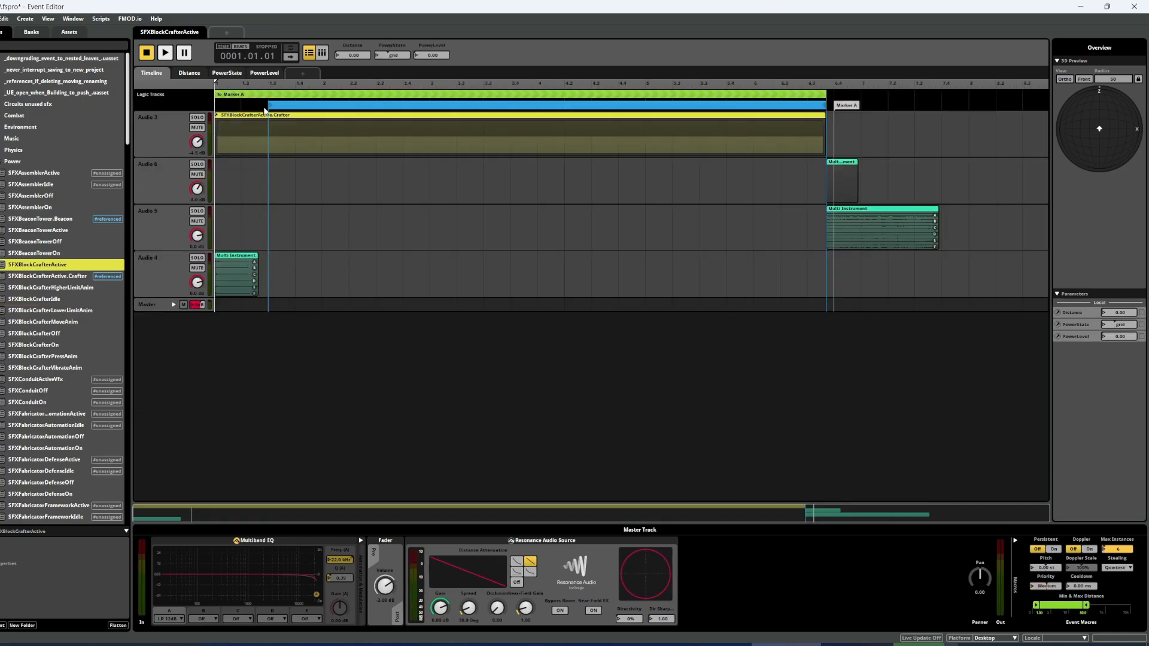
pyautogui.click(788, 105)
pyautogui.click(786, 95)
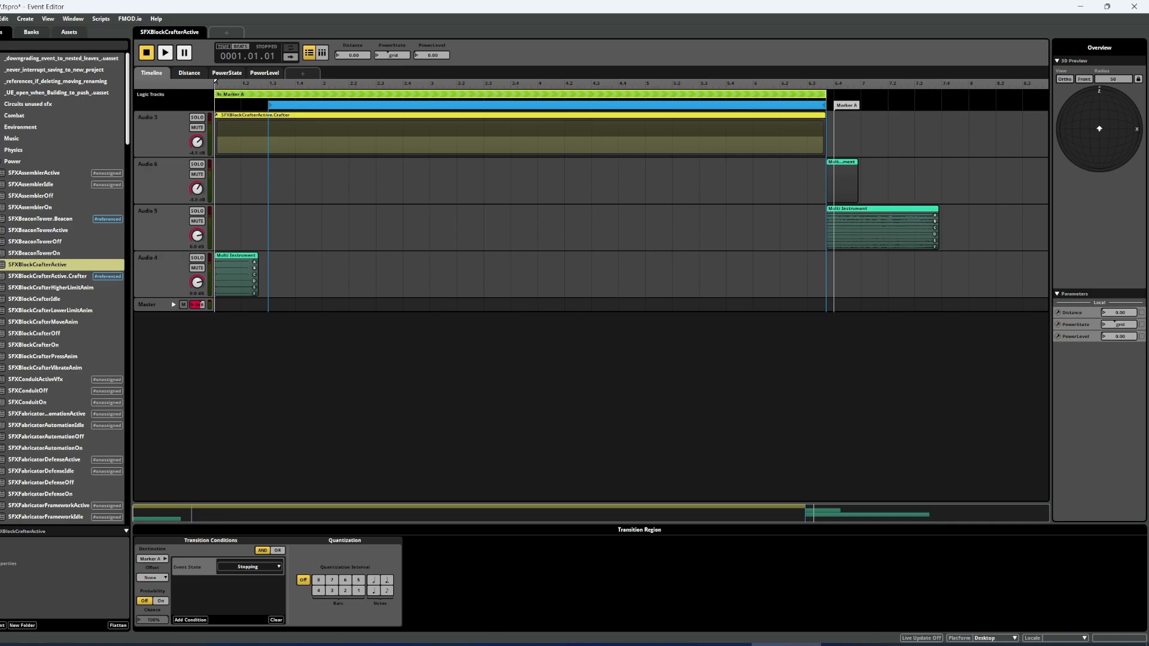
# Collapse the Power folder, check the contents of Circuits unused sfx and look at the _downgrading_event_to_nested_leaves_.uasset reminder folder.
pyautogui.click(1, 162)
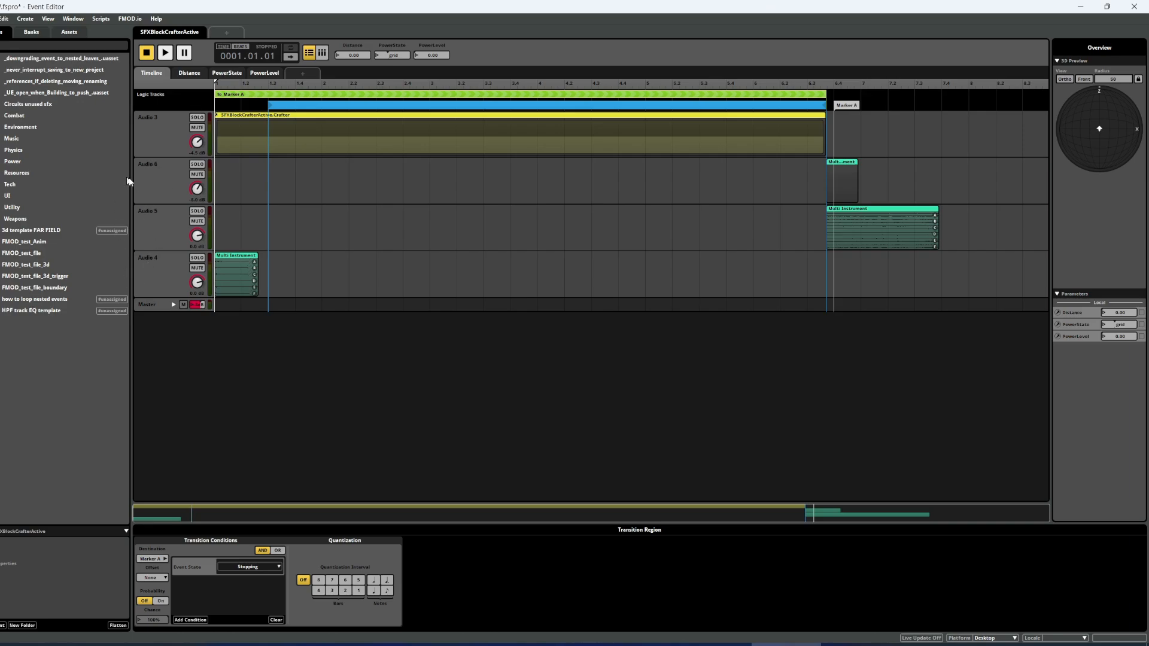
pyautogui.click(1, 104)
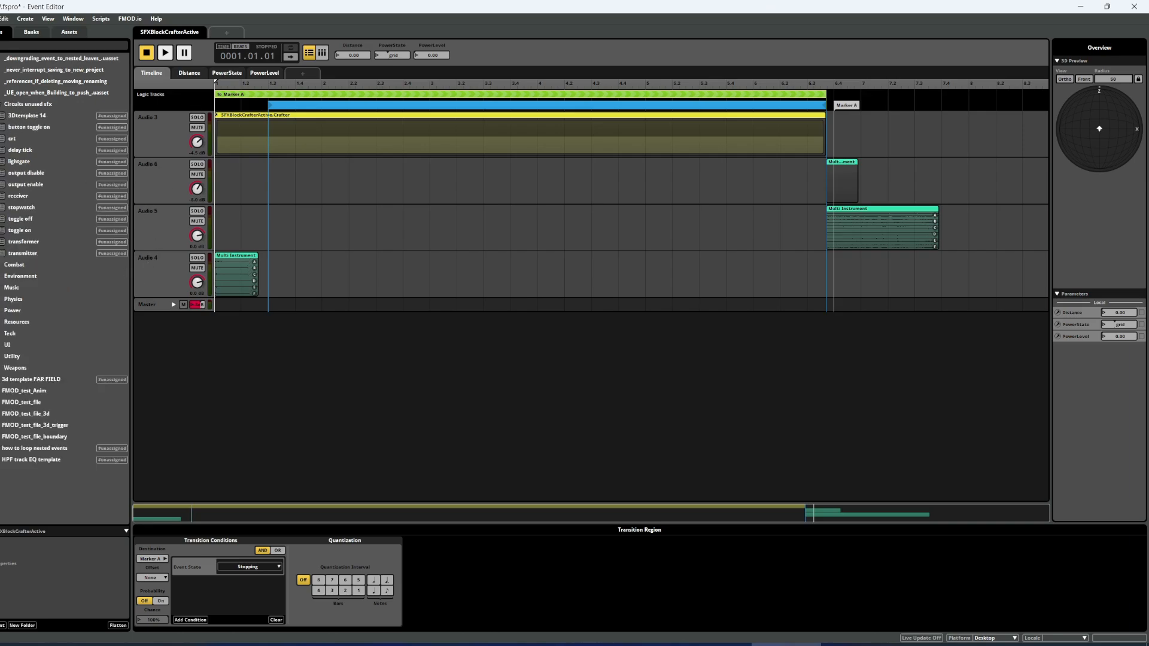
pyautogui.click(2, 104)
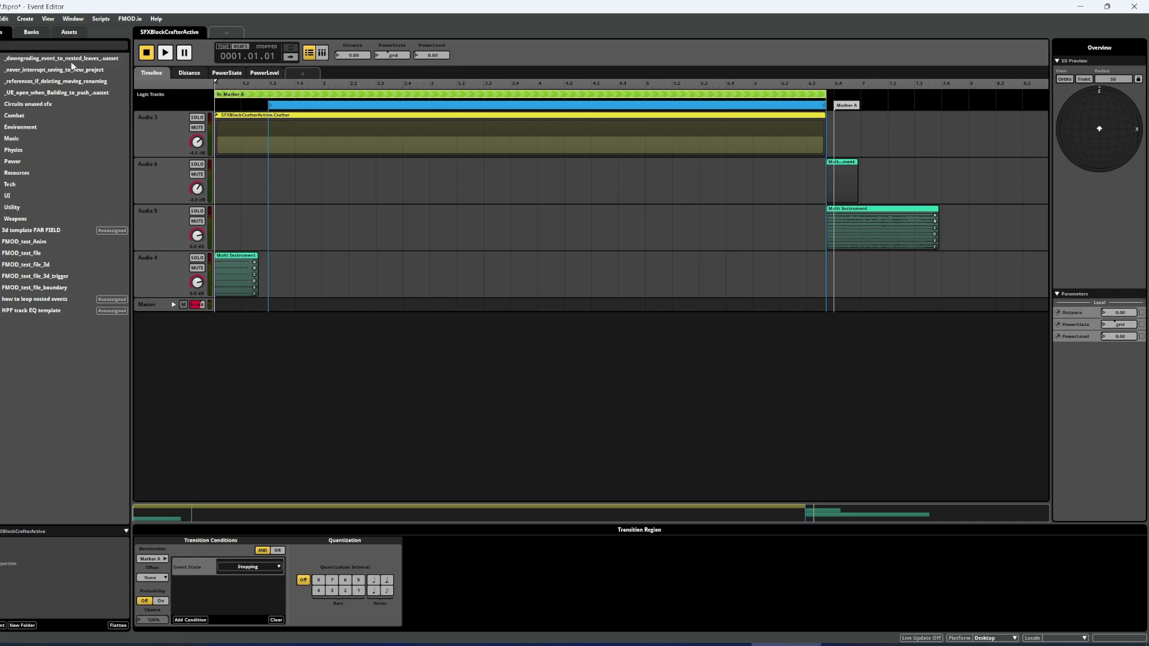
pyautogui.click(72, 61)
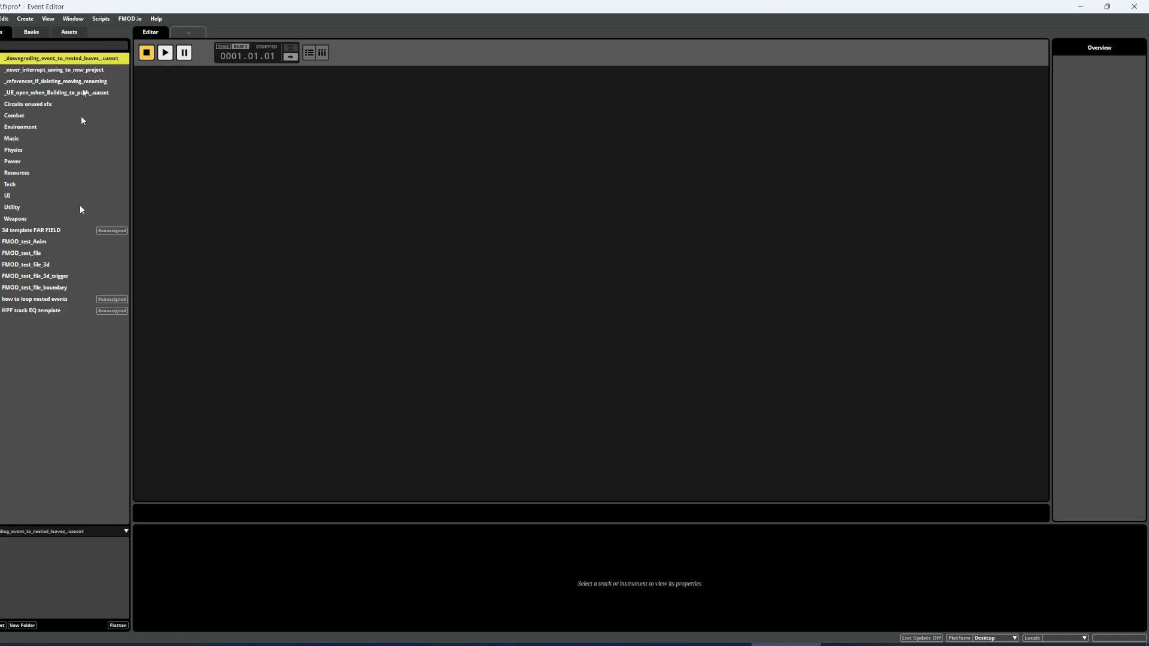
pyautogui.click(83, 367)
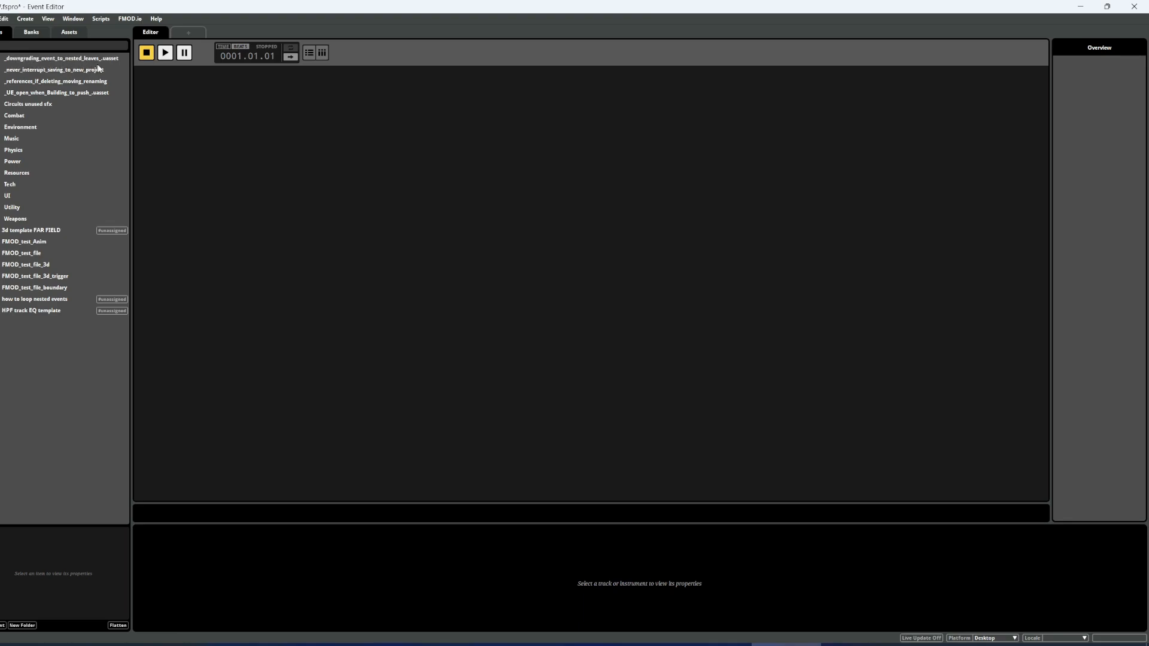
pyautogui.click(0, 19)
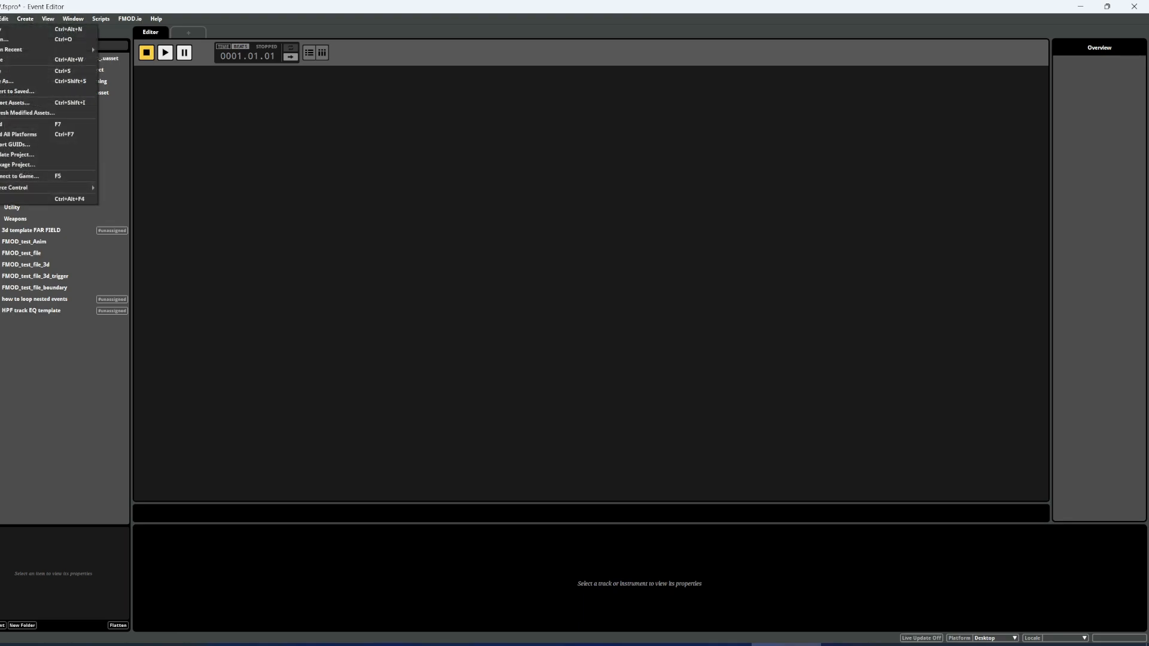
pyautogui.click(85, 403)
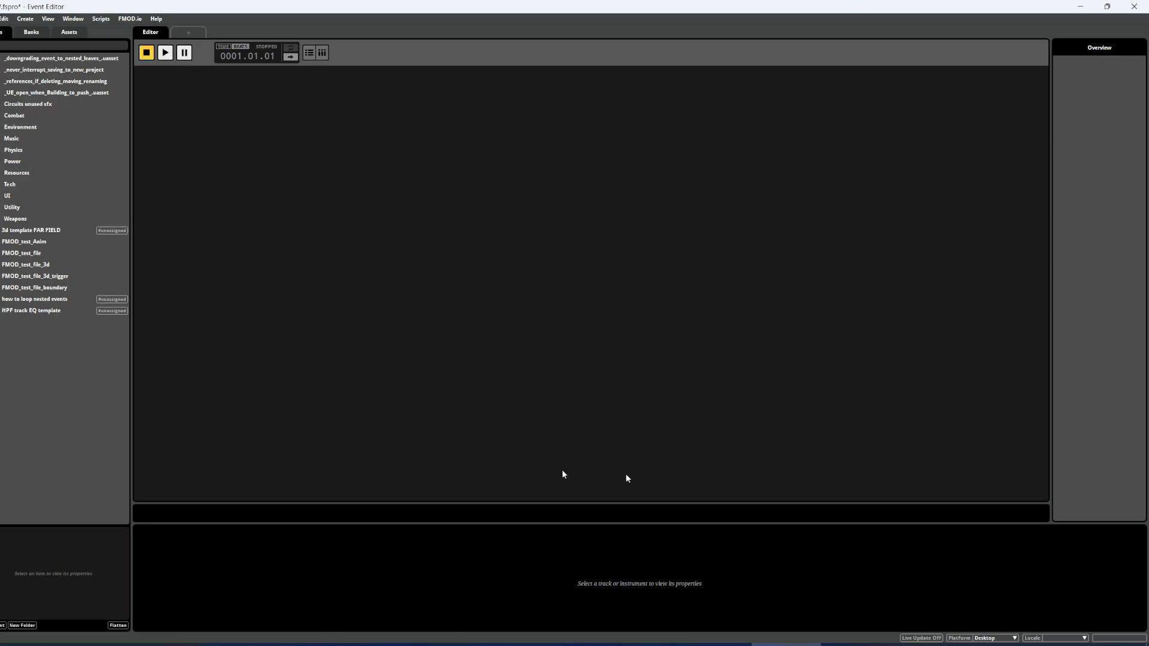
# Switch to the TT2 project in Unreal Editor, search the content for "fmod pistol" and open the Reference Viewer for SFXPistol.
pyautogui.click(565, 633)
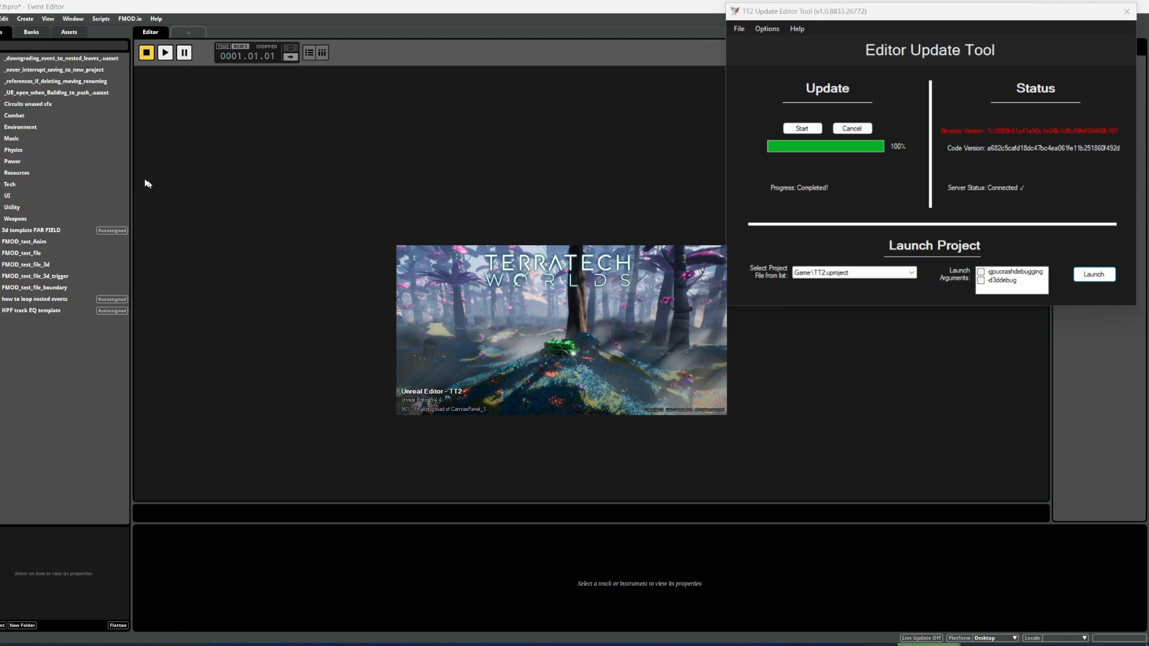
pyautogui.click(89, 62)
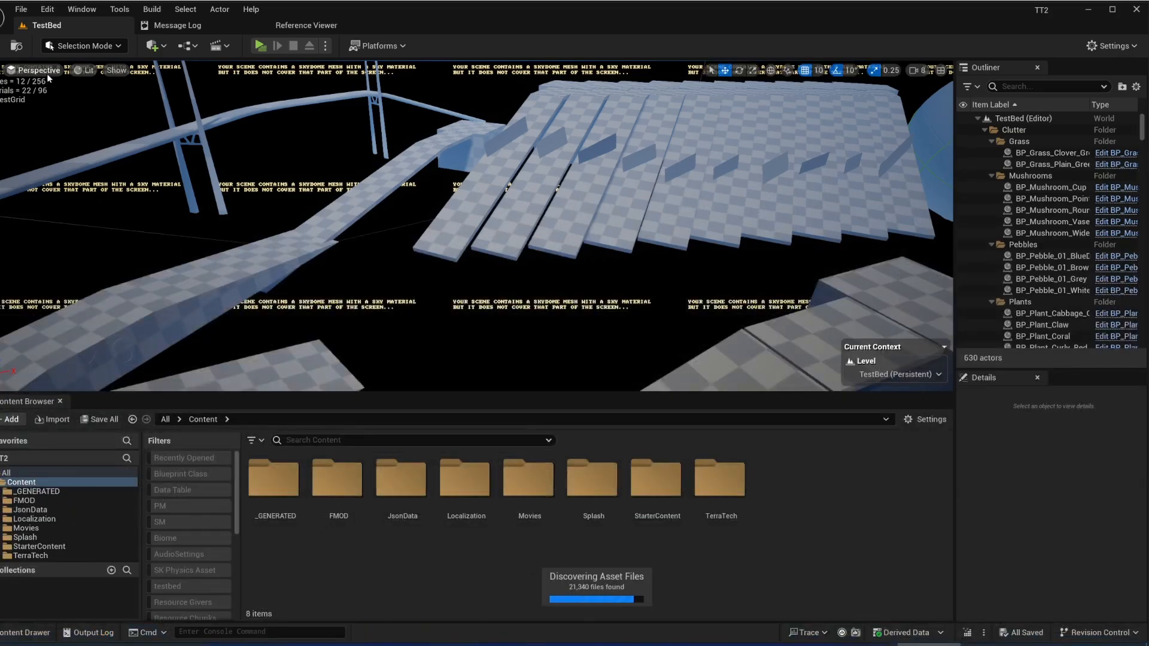
pyautogui.click(47, 73)
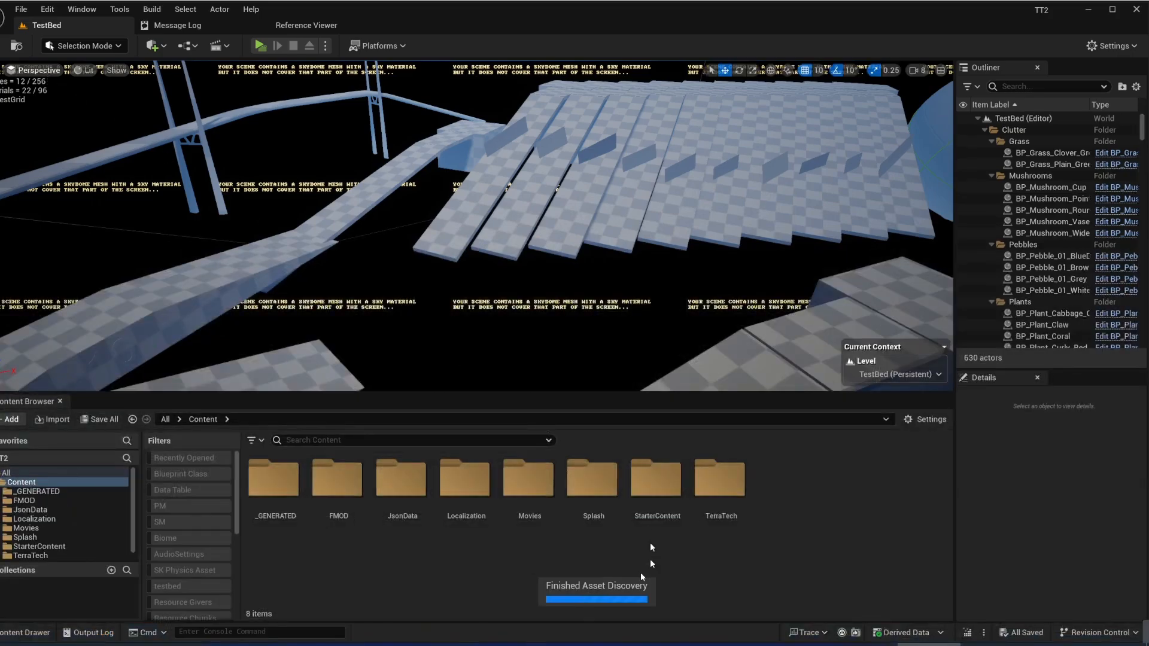
pyautogui.click(436, 442)
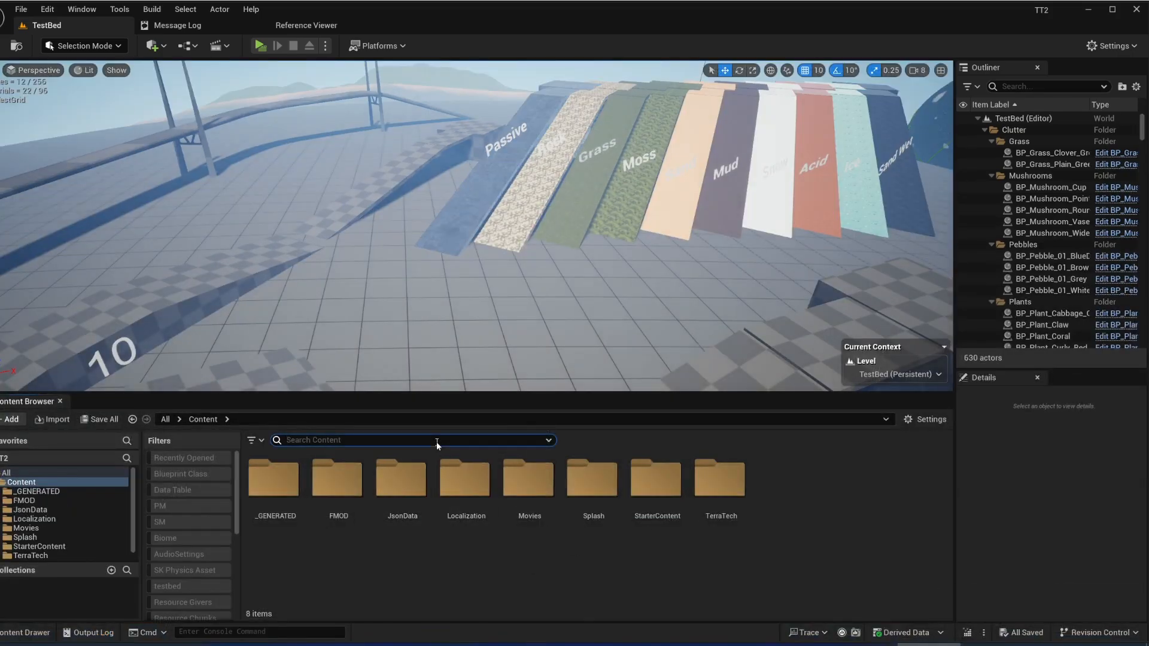
pyautogui.write('fmod pistol')
pyautogui.rightClick(280, 494)
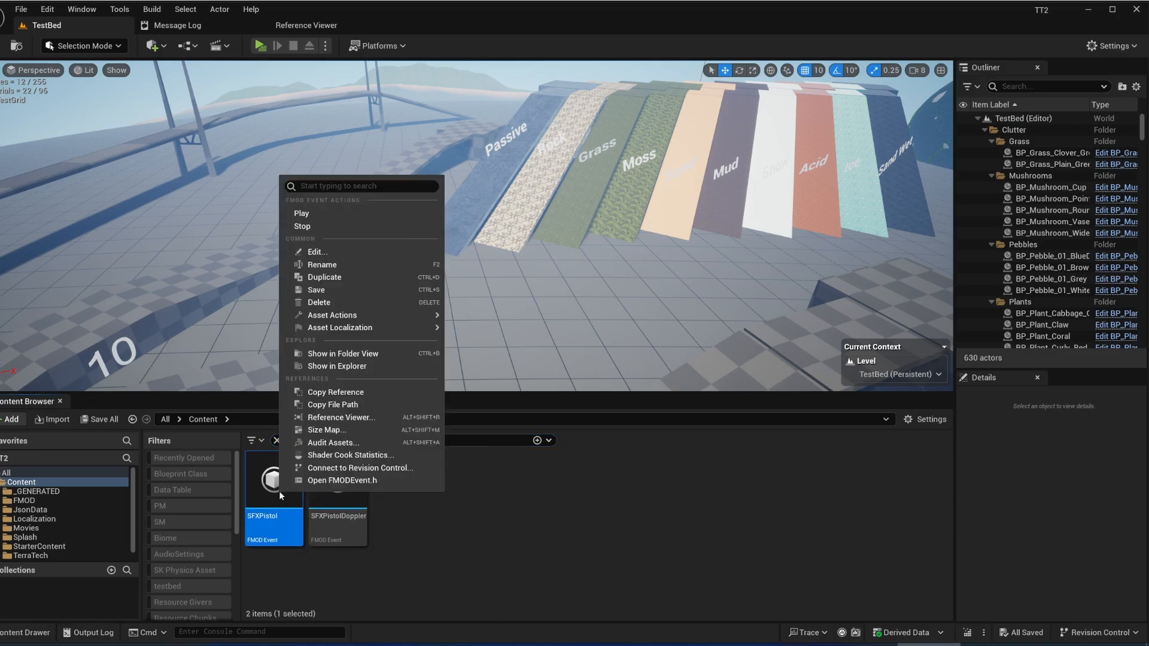
pyautogui.click(355, 420)
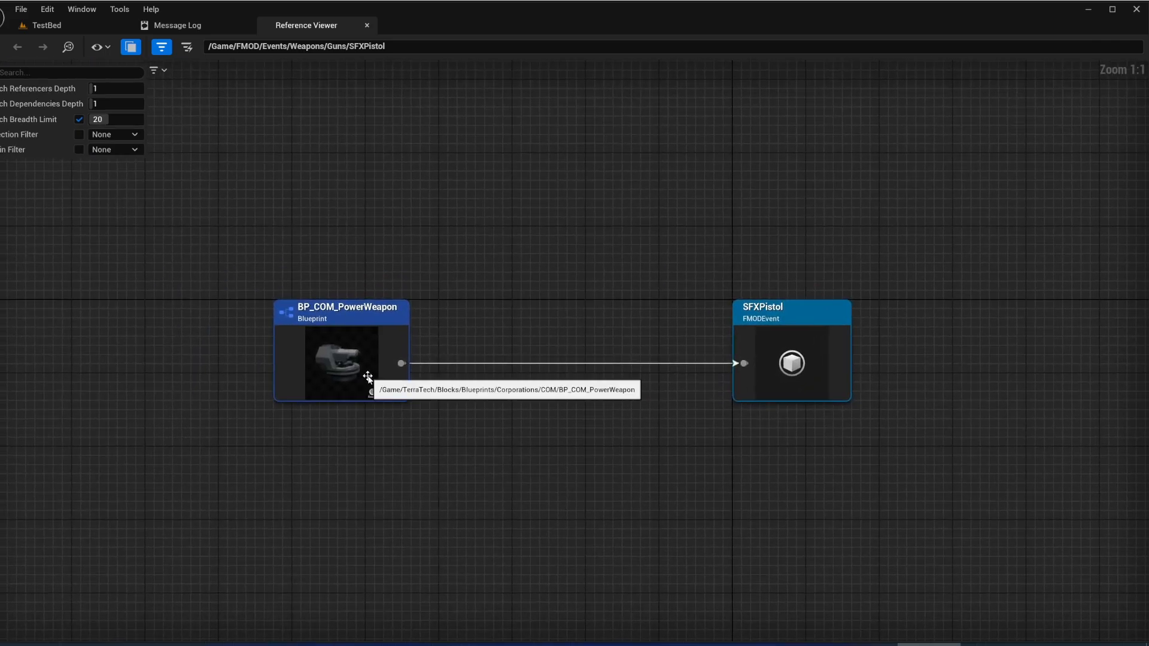
# Review the asset options of BP_COM_PowerWeapon in the reference graph and open the blueprint for editing.
pyautogui.rightClick(371, 347)
pyautogui.click(637, 257)
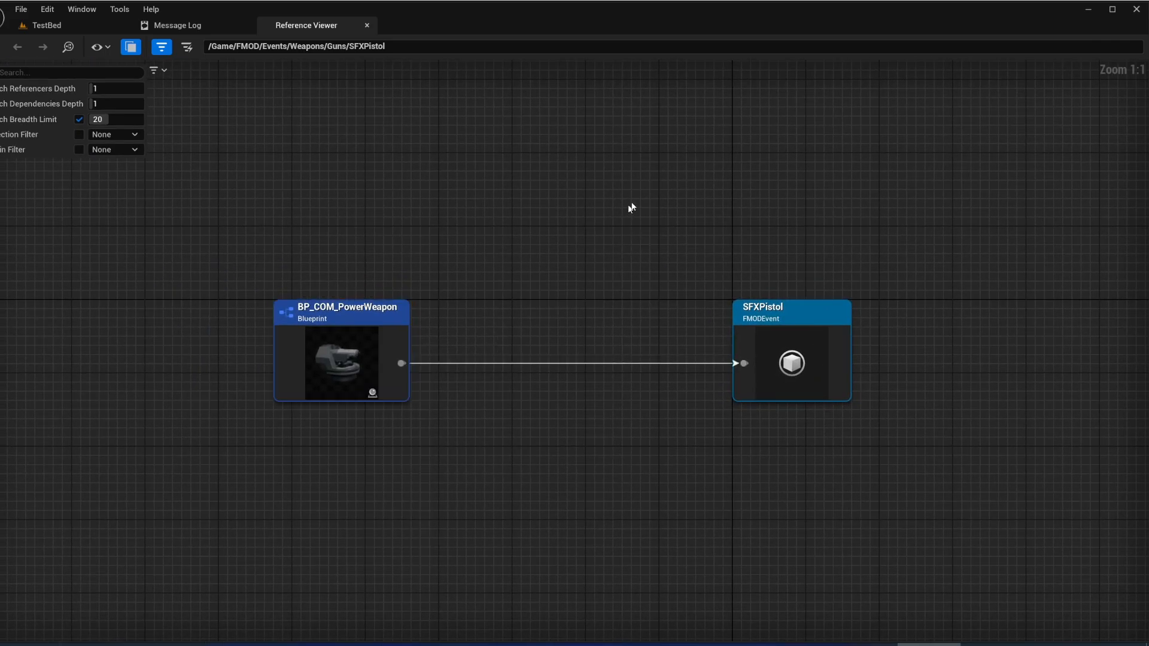
pyautogui.rightClick(345, 357)
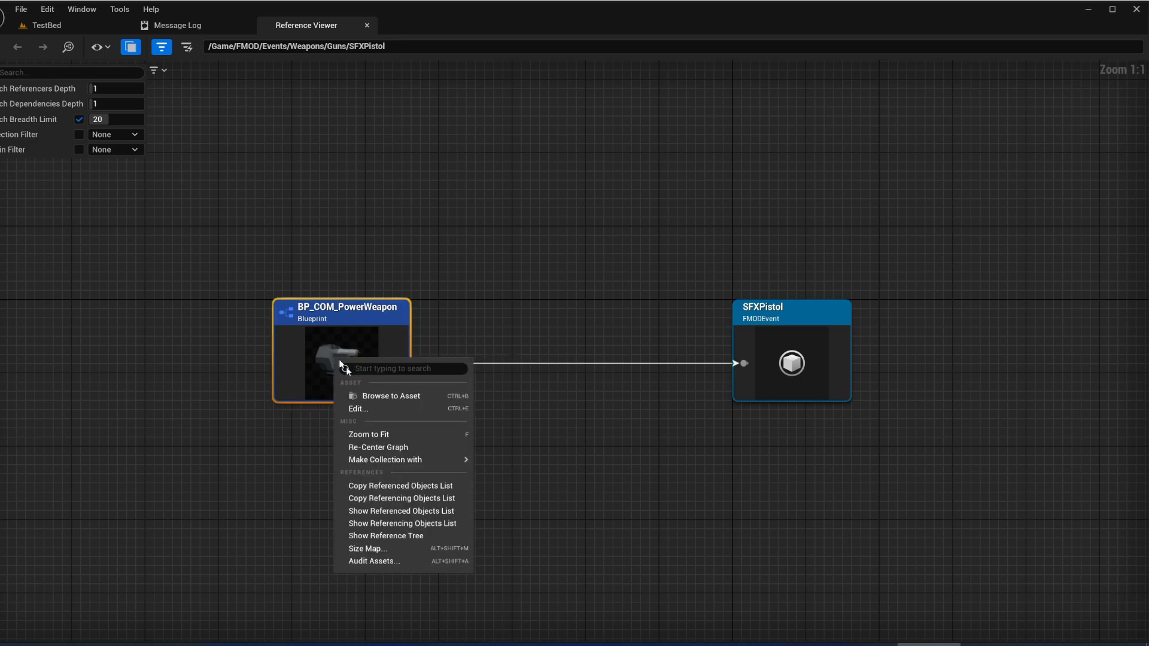
pyautogui.moveTo(389, 460)
pyautogui.click(411, 262)
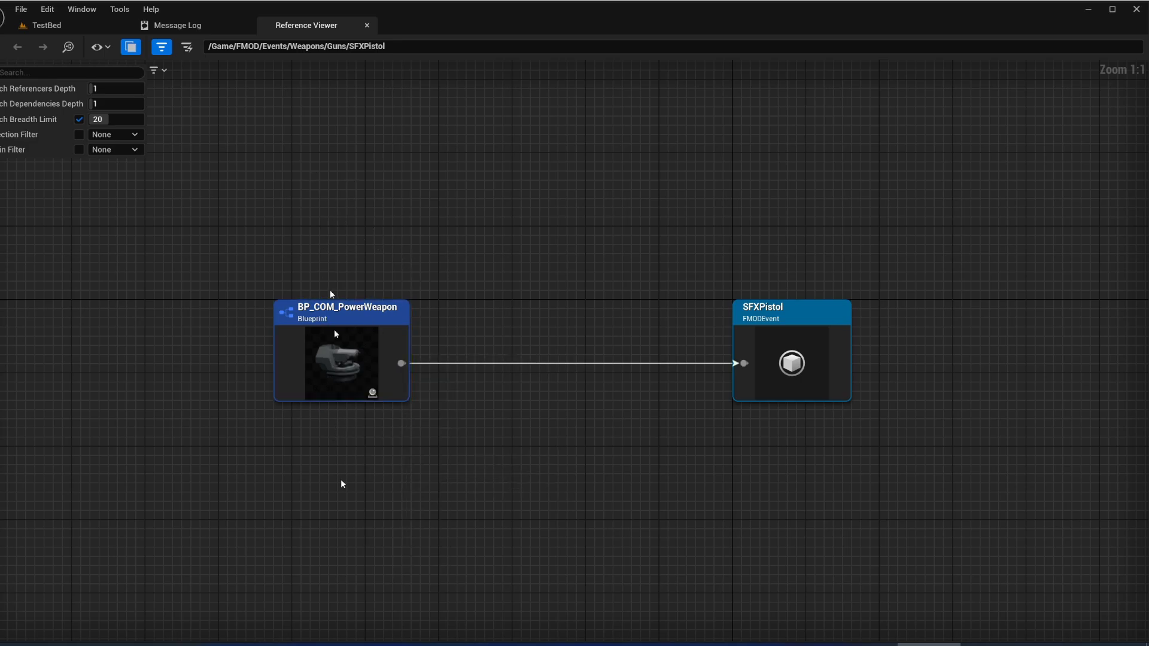
pyautogui.rightClick(346, 361)
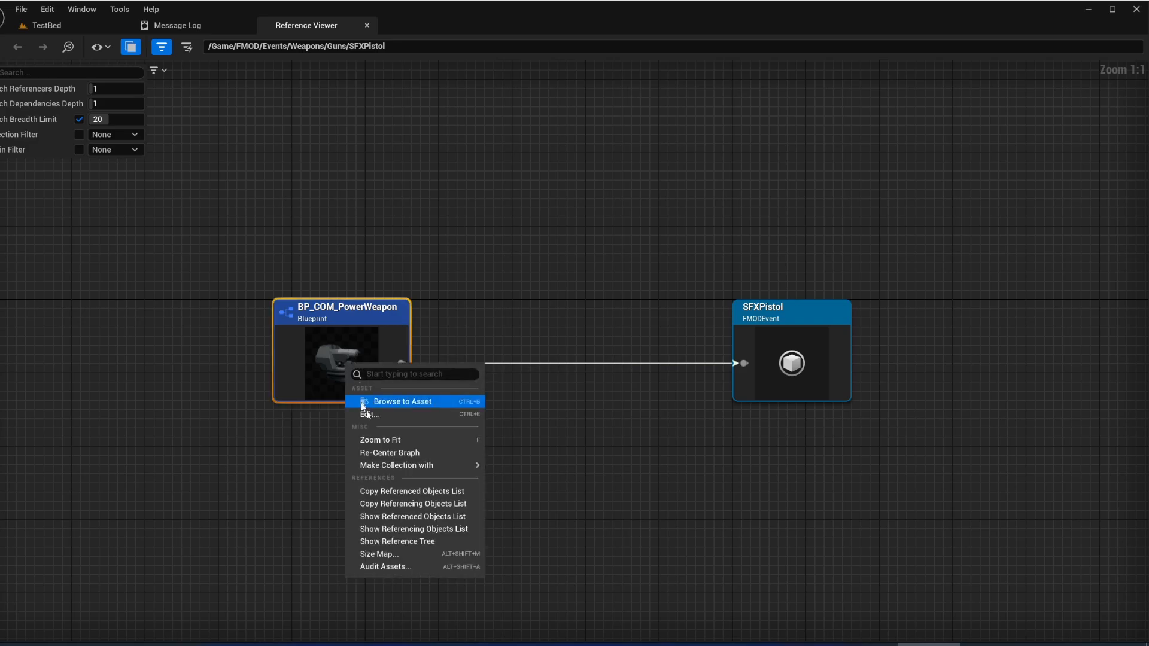
pyautogui.click(370, 414)
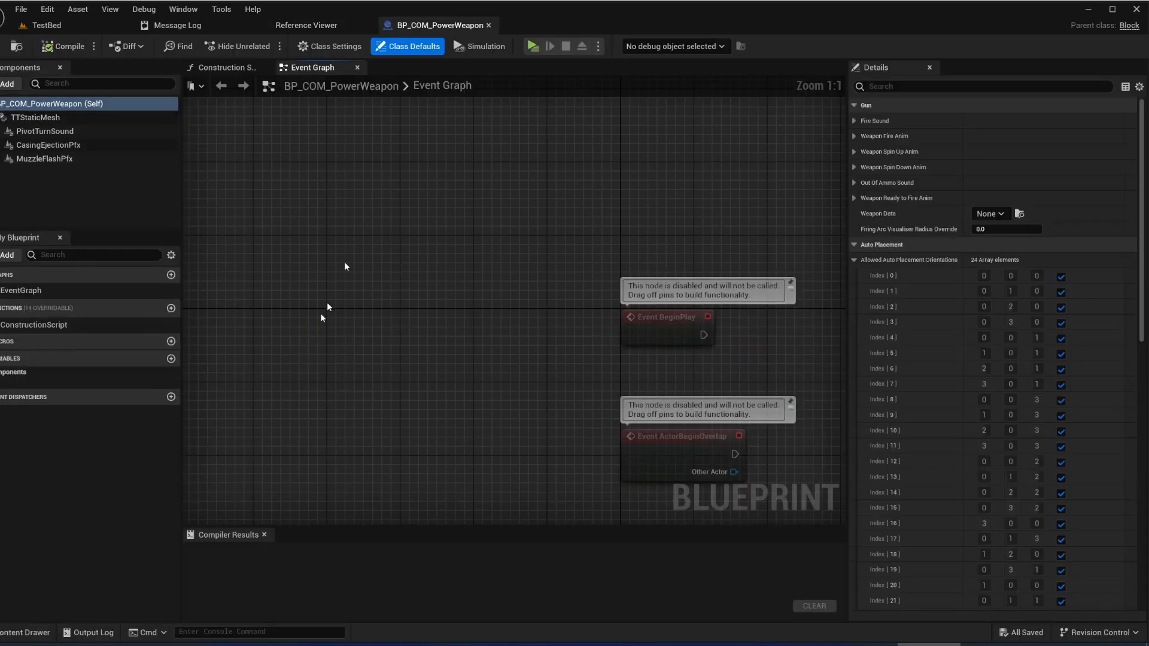
# Expand the blueprint's Fire Sound property and look at the FMOD events available for its Sound value.
pyautogui.click(854, 120)
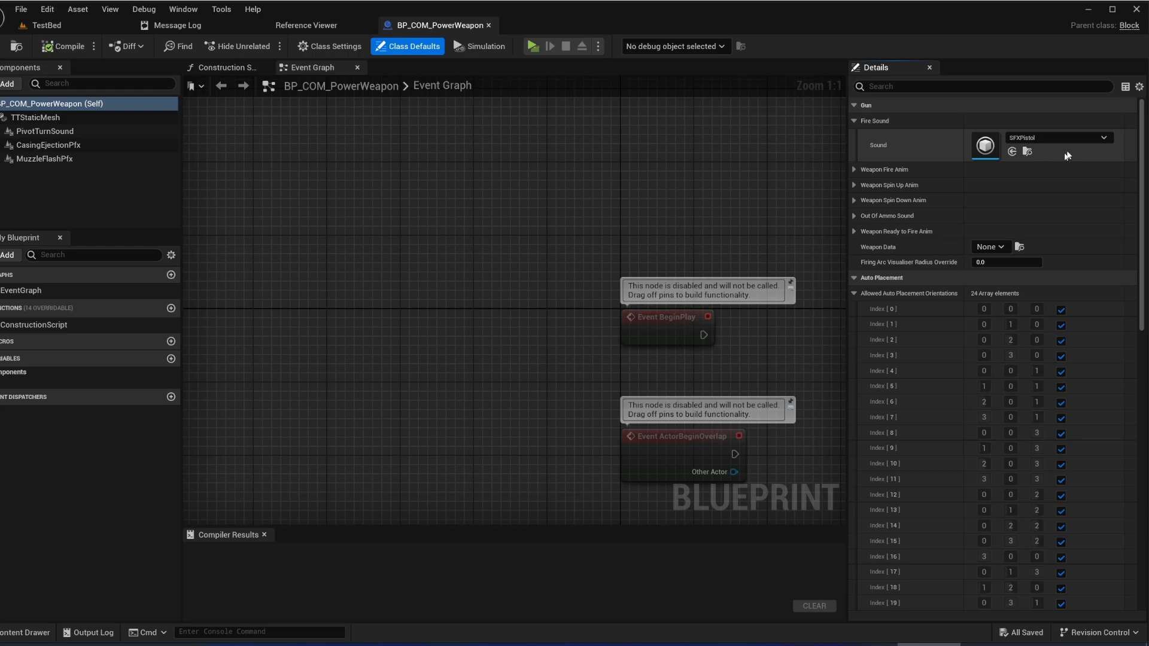
pyautogui.click(1076, 137)
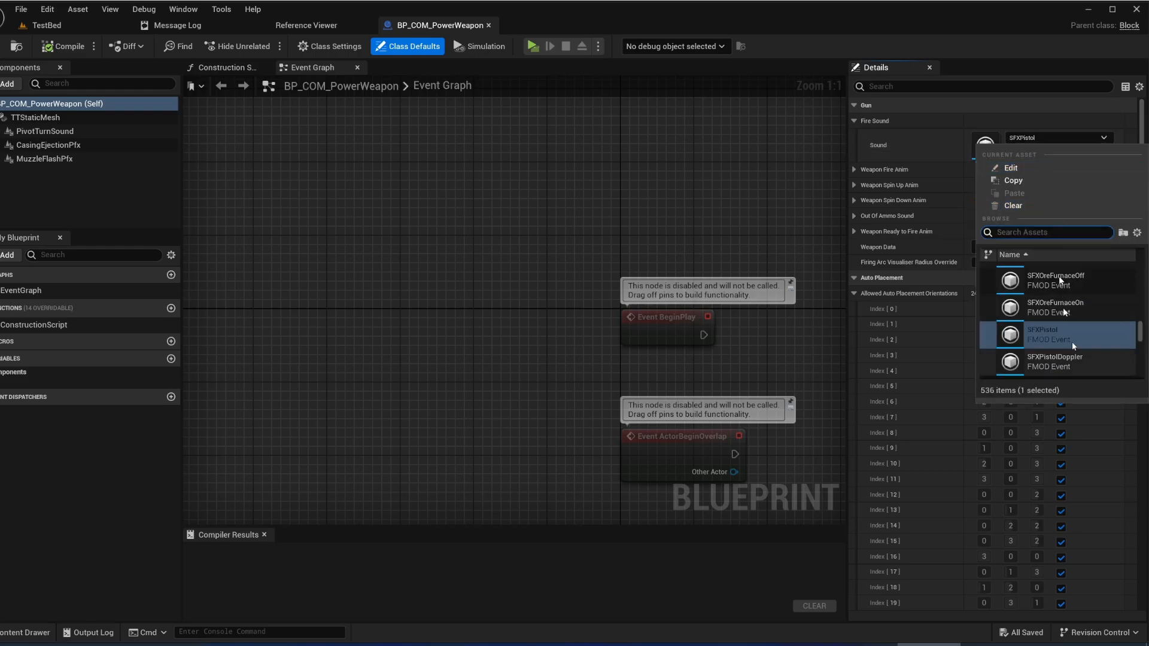
pyautogui.click(973, 105)
# Return to the TestBed level and review the Asset Actions available for the SFXPistol event.
pyautogui.click(77, 25)
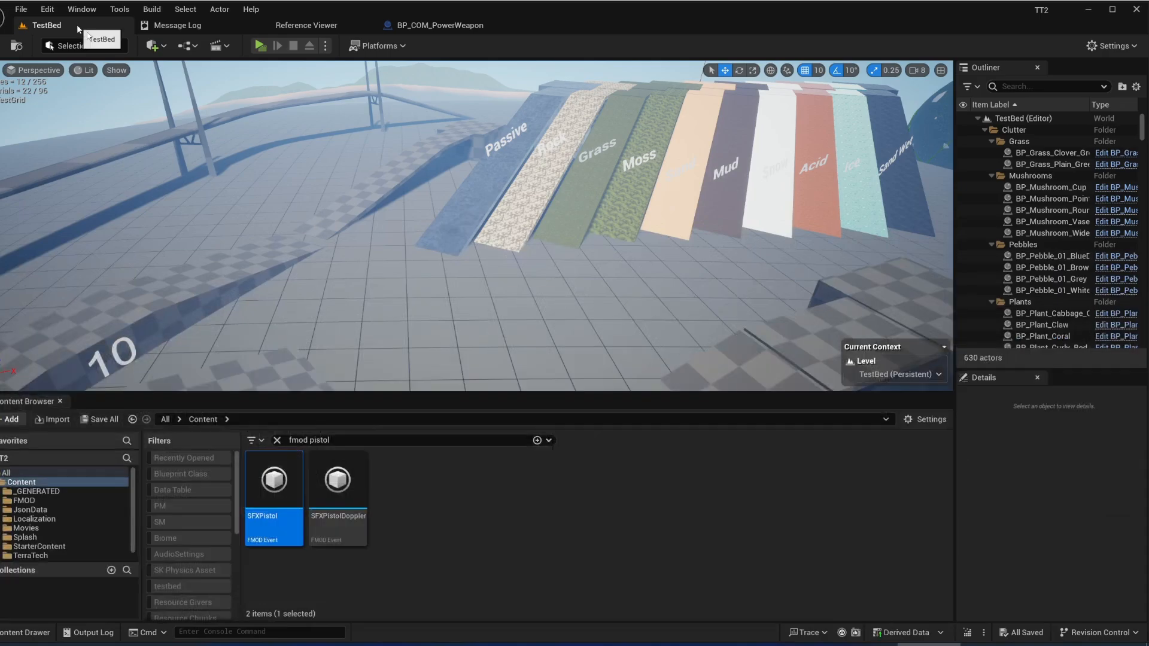
pyautogui.click(316, 583)
pyautogui.rightClick(278, 493)
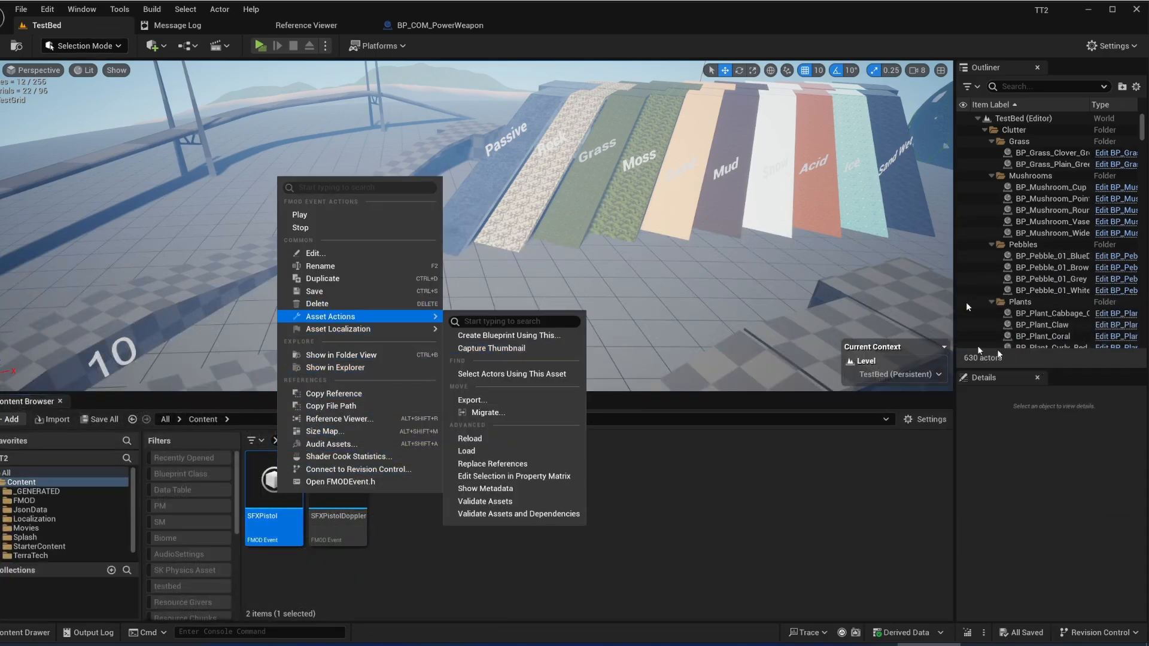
# Return to the FMOD Event Editor and compare the bank assignment options of the 3d template FAR FIELD and FMOD_test_file events.
pyautogui.click(1086, 11)
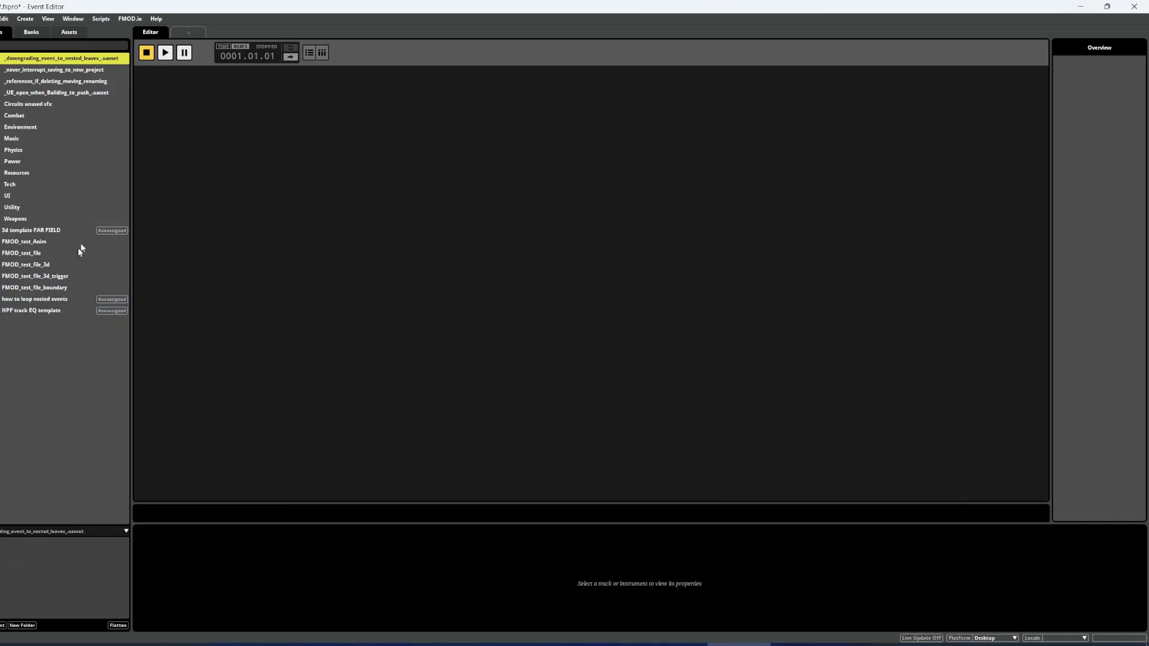
pyautogui.click(70, 235)
pyautogui.rightClick(70, 235)
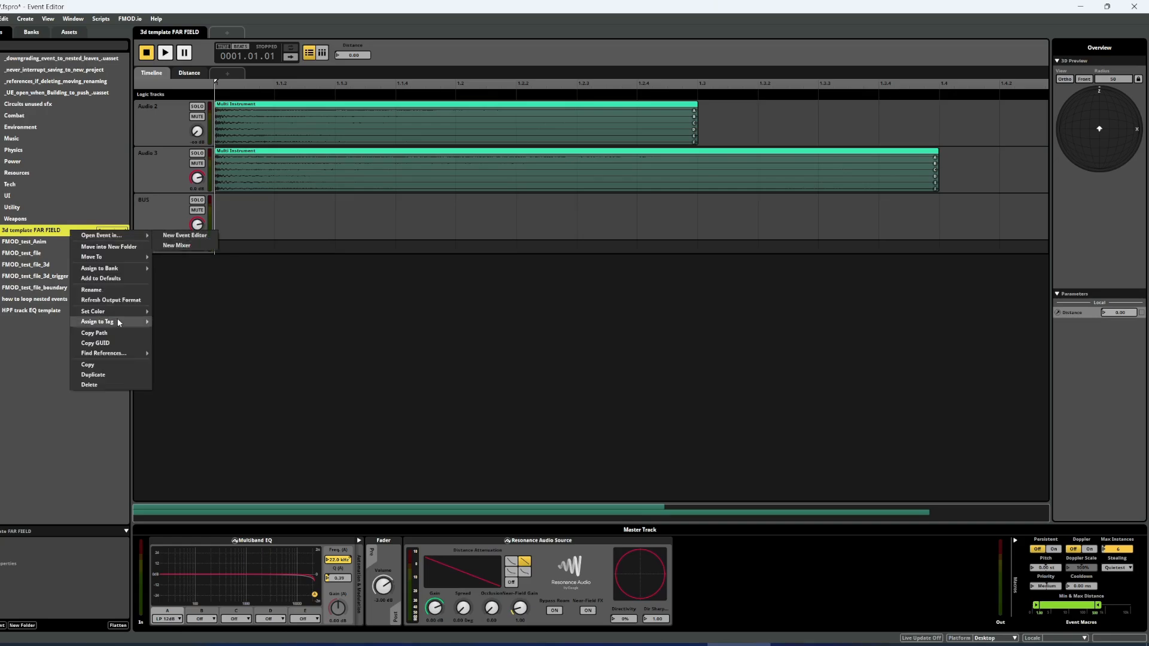
pyautogui.rightClick(43, 257)
pyautogui.moveTo(107, 305)
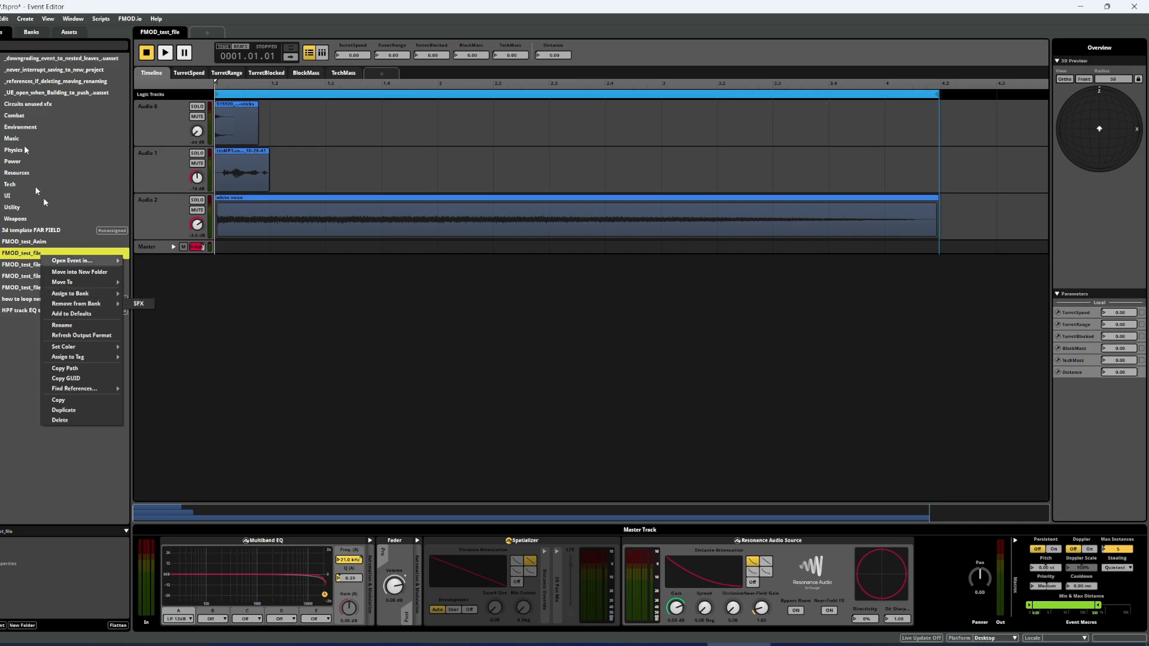
pyautogui.click(97, 71)
pyautogui.click(51, 426)
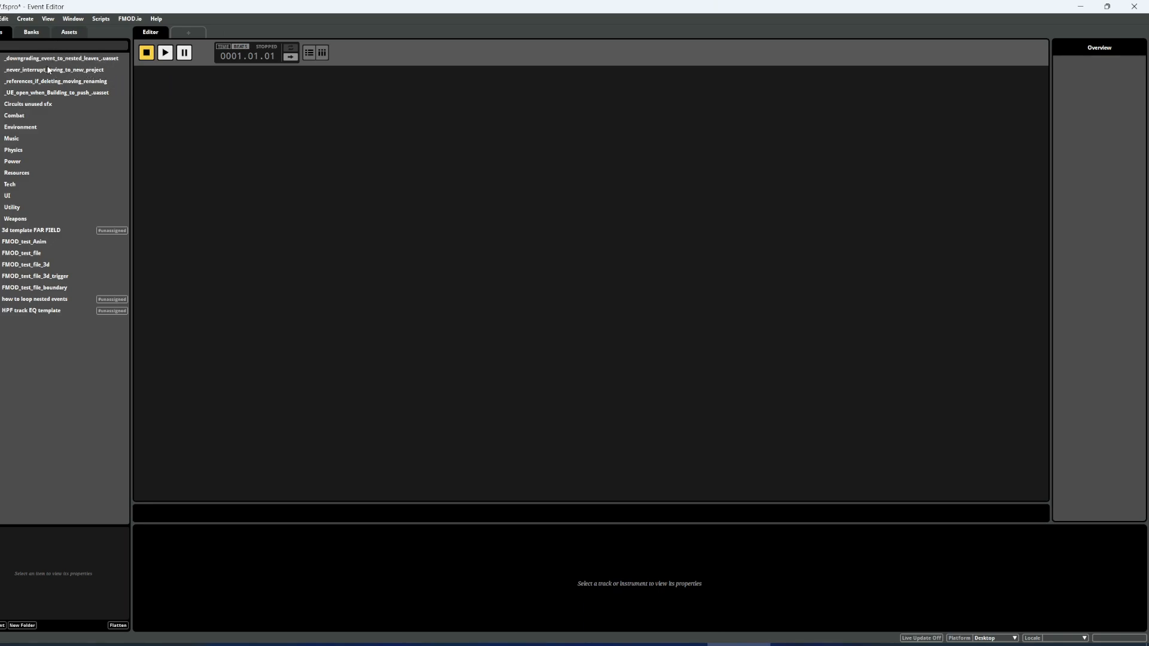
# Look through the reminder folders on references, nested-leaf downgrading and UE building, and inspect the how to loop nested events event.
pyautogui.click(103, 83)
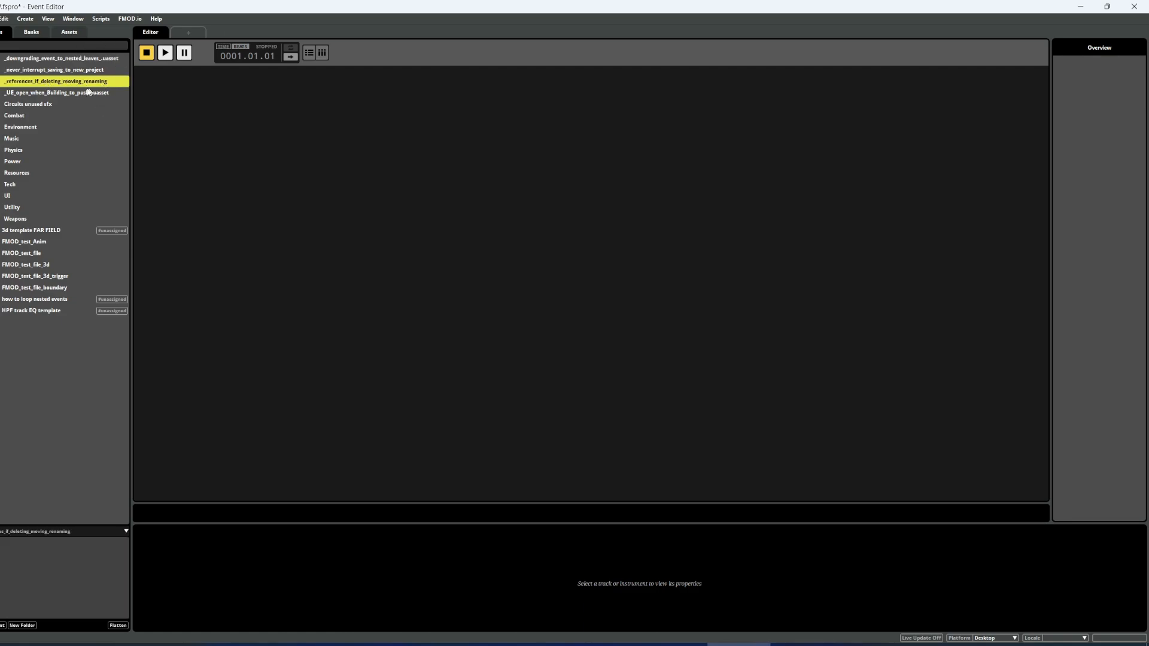
pyautogui.click(74, 59)
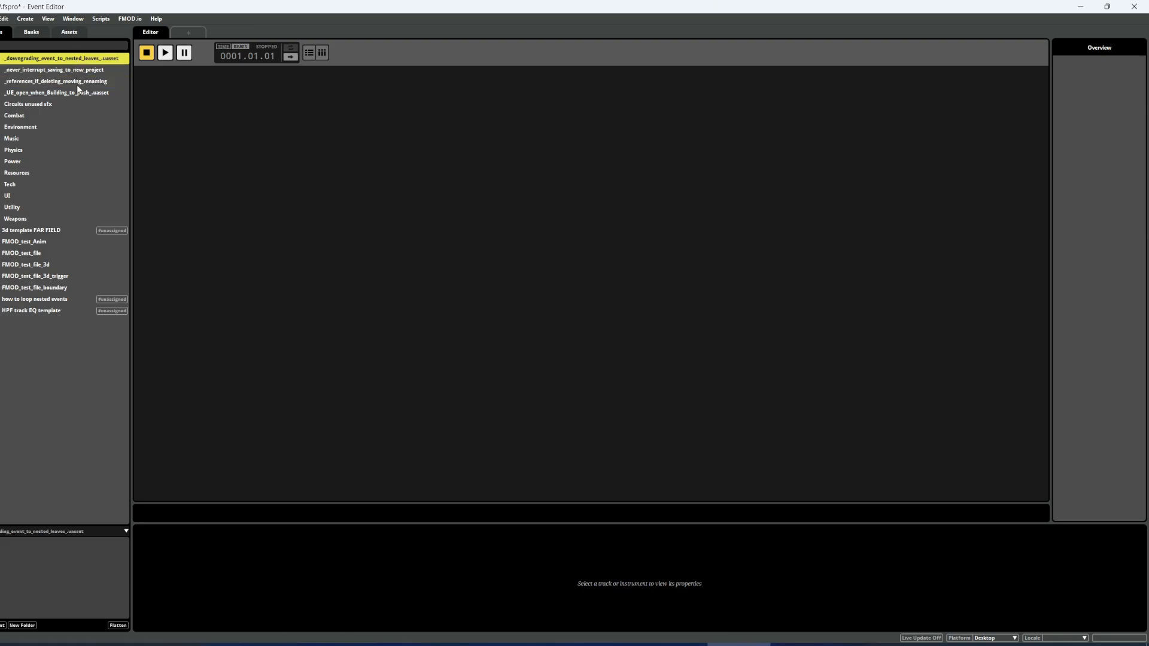
pyautogui.click(76, 84)
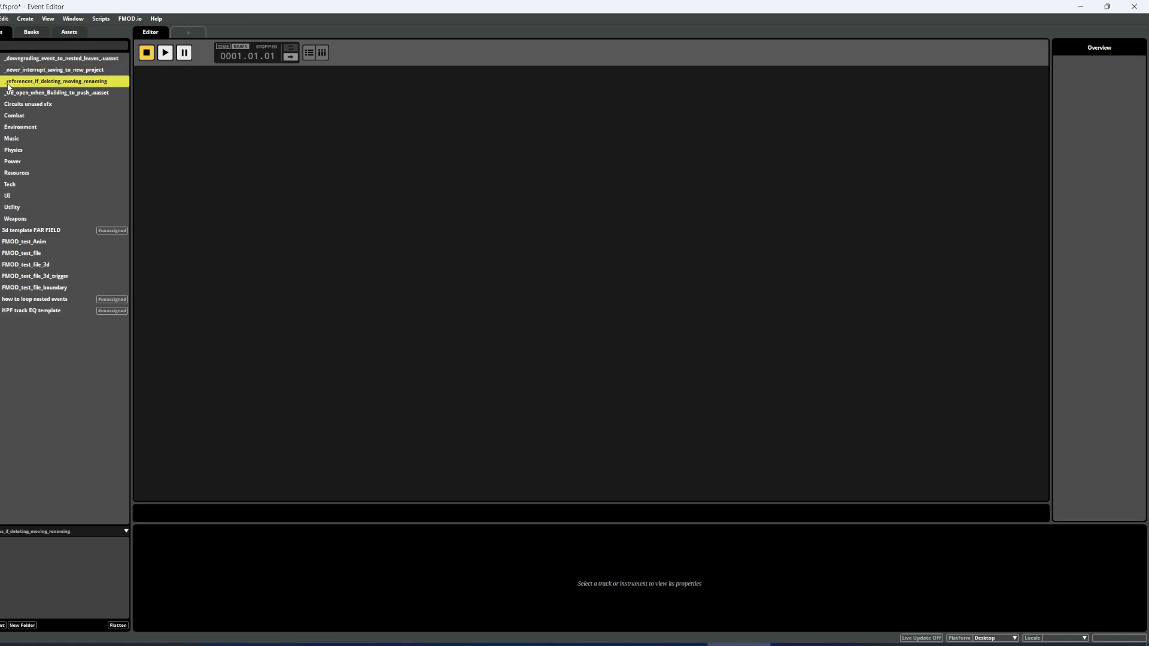
pyautogui.click(73, 95)
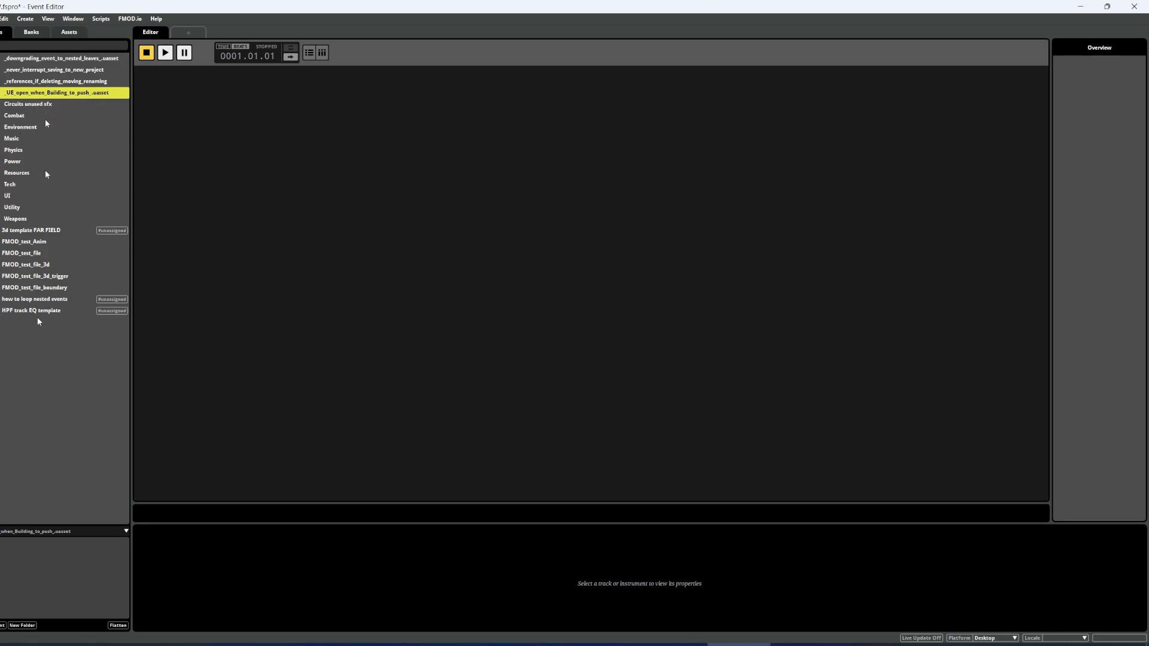
pyautogui.click(35, 354)
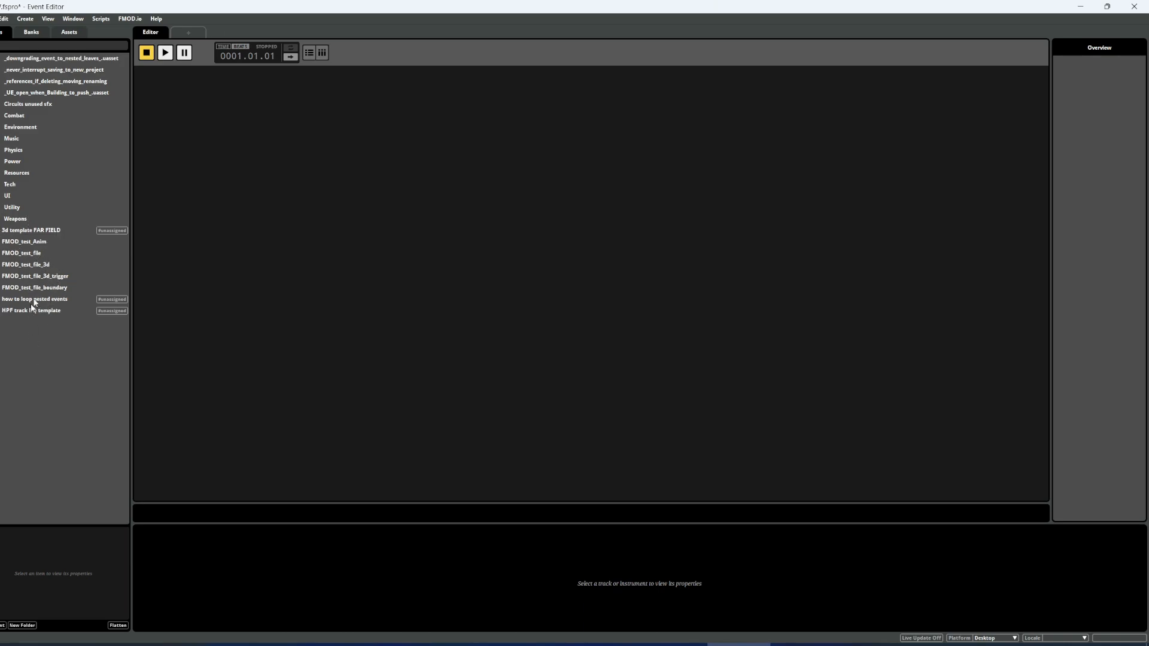
pyautogui.click(88, 299)
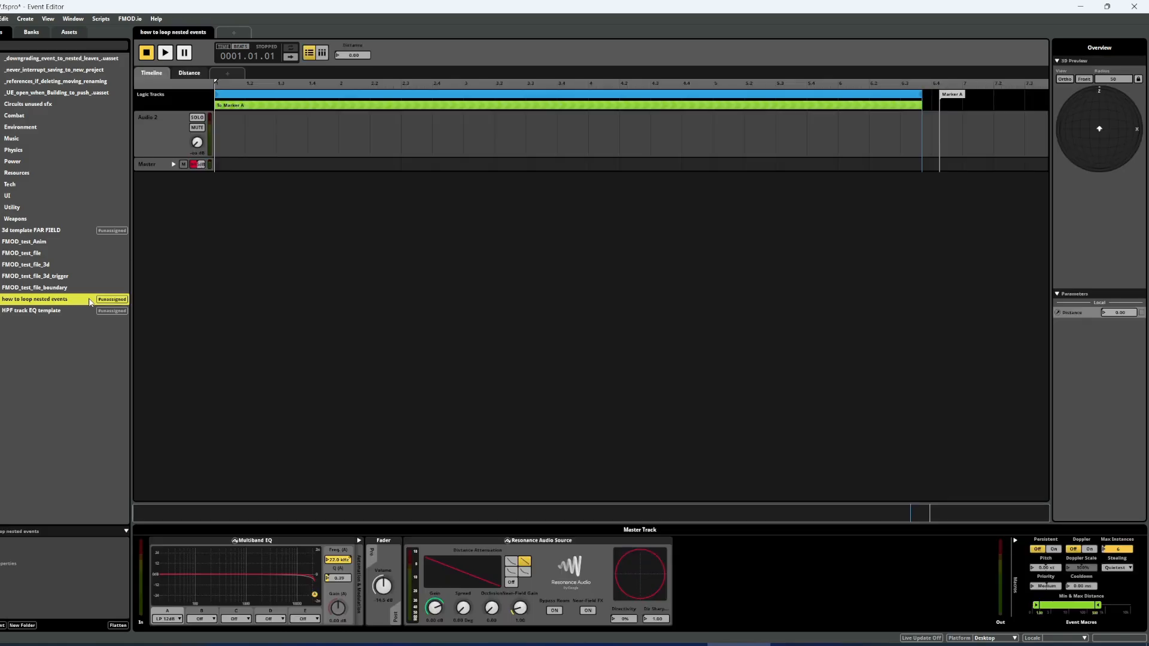
pyautogui.click(47, 320)
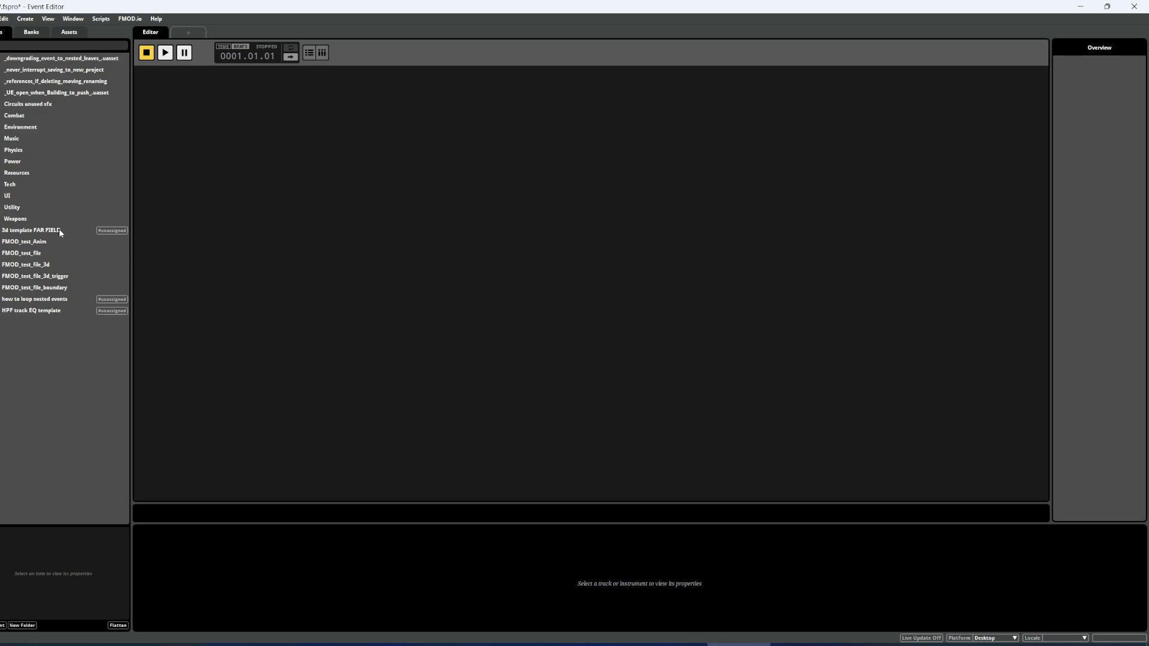
# Delete the 3d template FAR FIELD, how to loop nested events and HPF track EQ template events, and save the project.
pyautogui.click(59, 229)
pyautogui.press('Delete')
pyautogui.click(56, 289)
pyautogui.press('Delete')
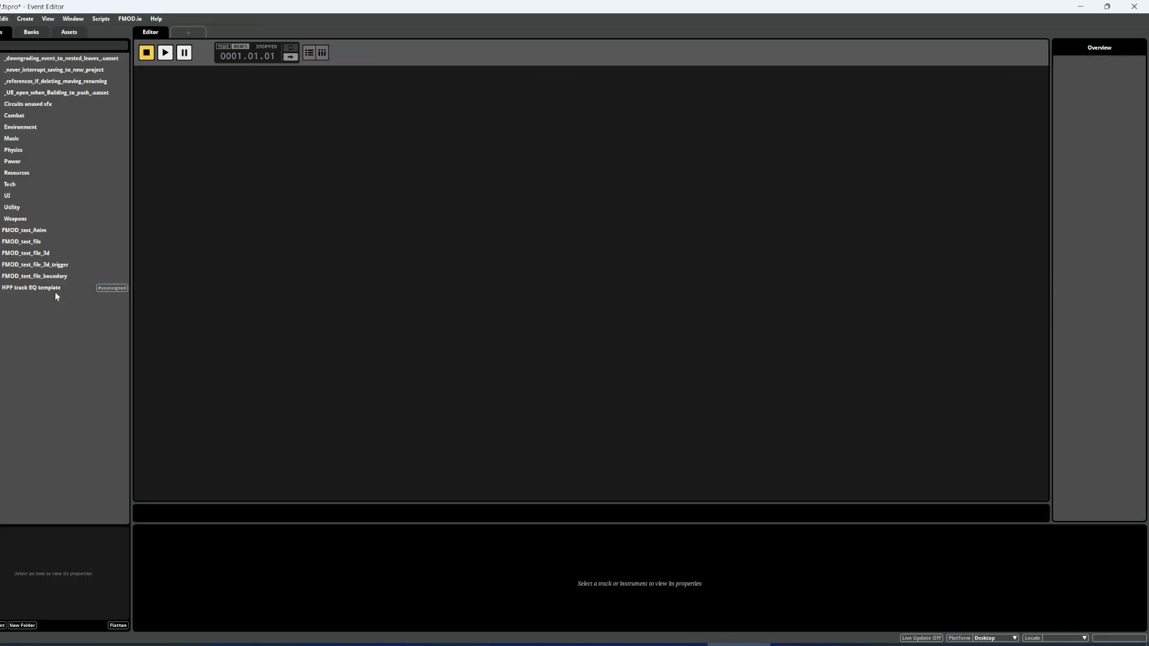
pyautogui.click(55, 290)
pyautogui.press('Delete')
pyautogui.click(2, 19)
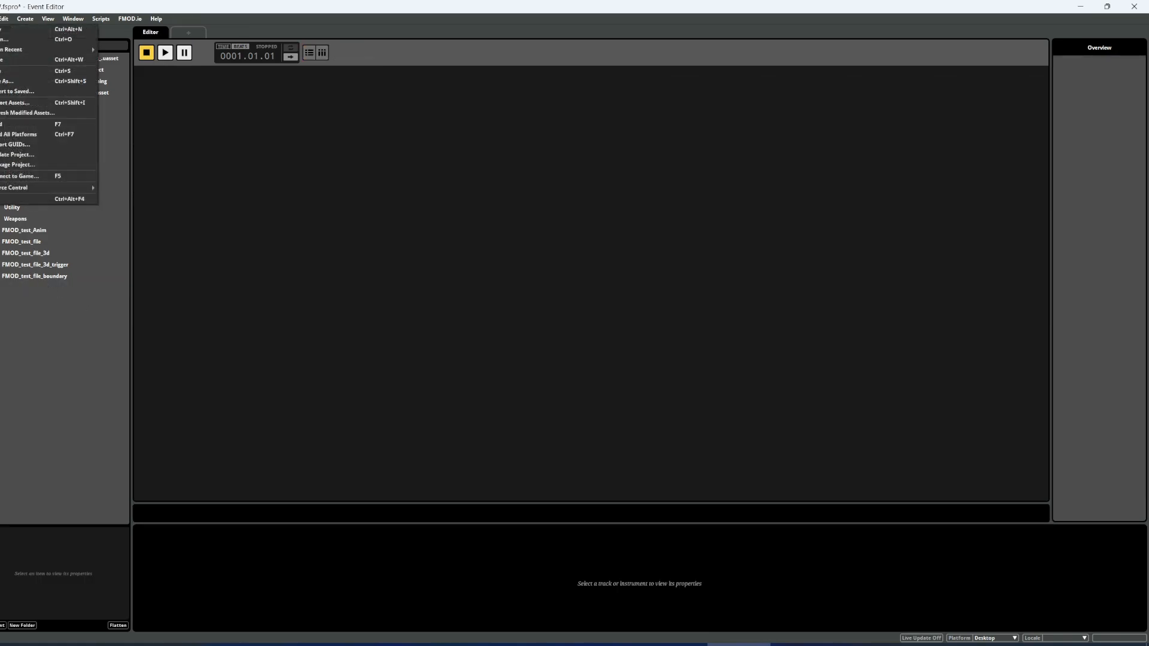
pyautogui.click(7, 71)
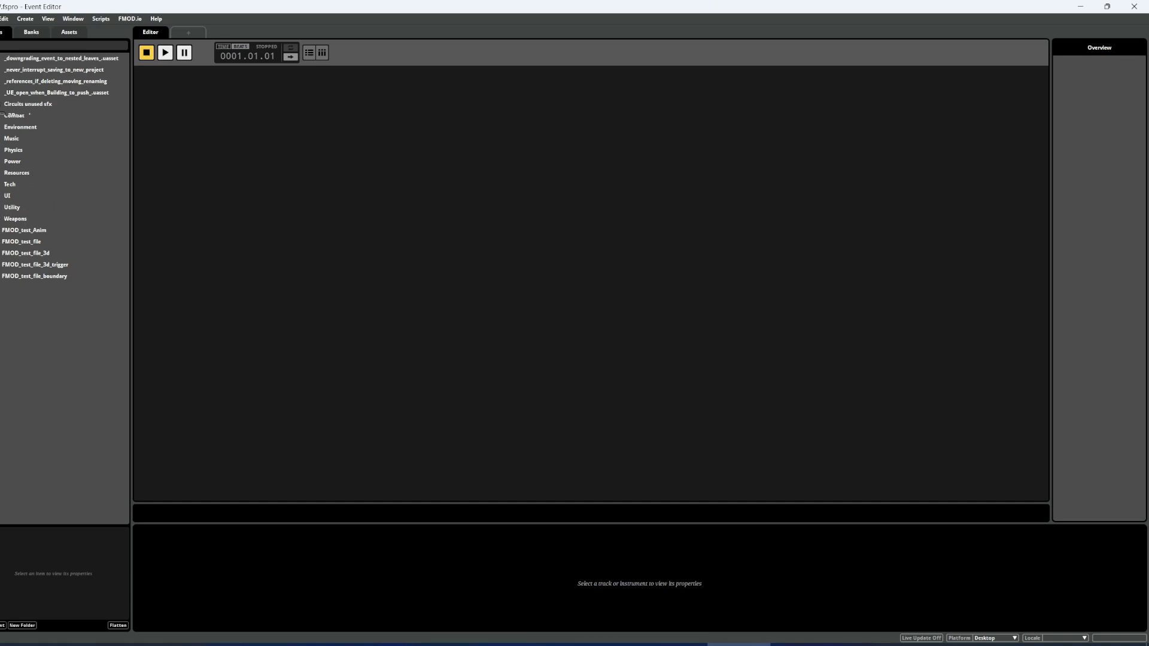
# Expand the Circuits unused sfx folder to check its unassigned events, and collapse it again.
pyautogui.click(30, 105)
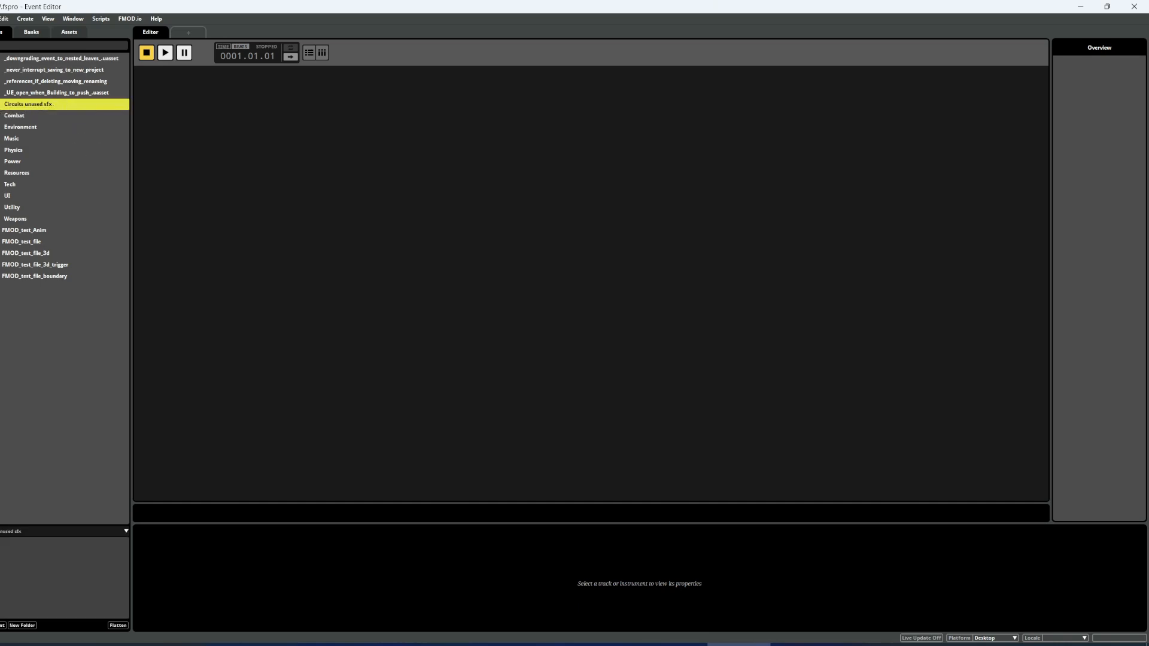
pyautogui.click(1, 104)
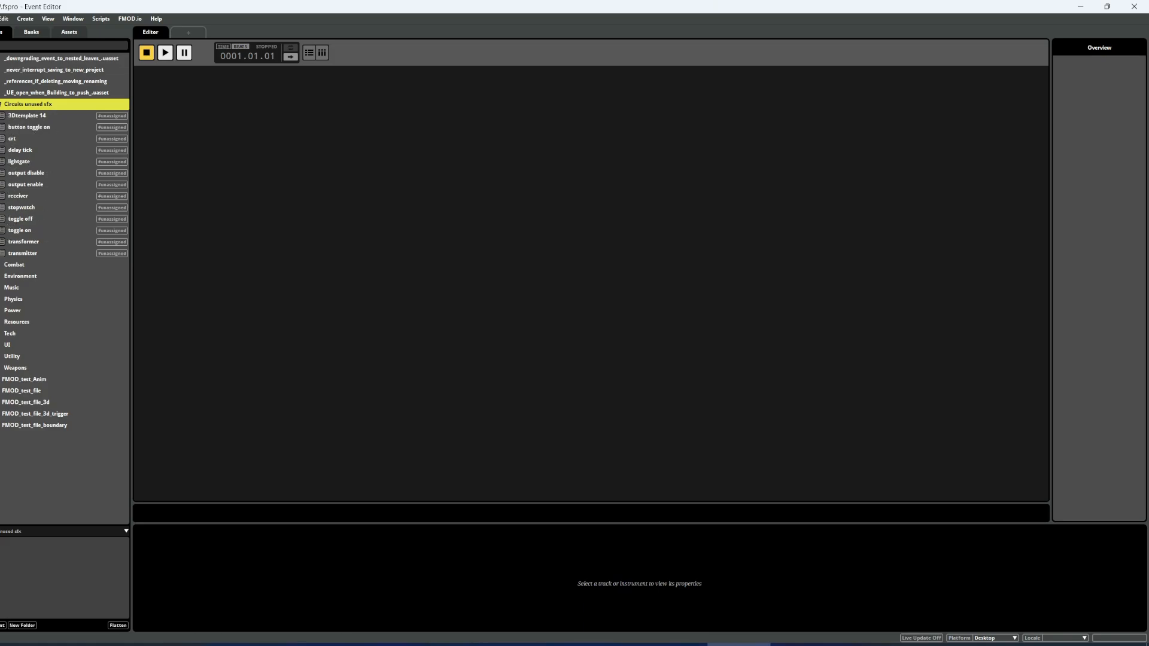
pyautogui.click(0, 104)
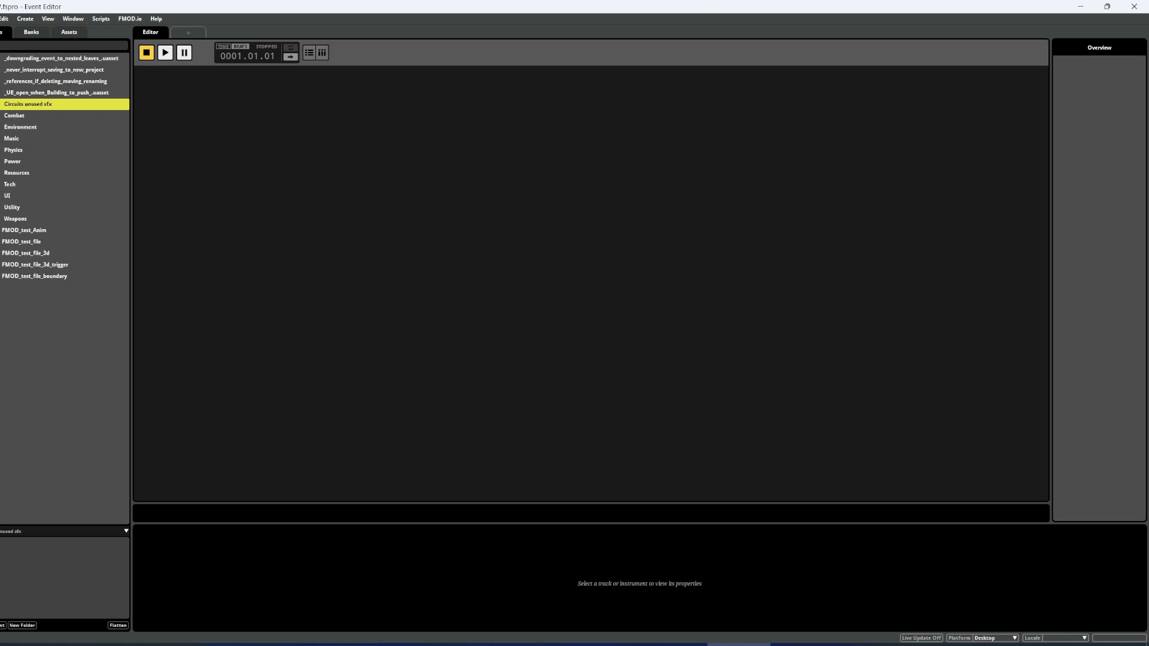
# Expand the Combat folder and examine the SFXDestroyAI, SFXDestroyPlayer and SFXHitPlayer events.
pyautogui.click(0, 116)
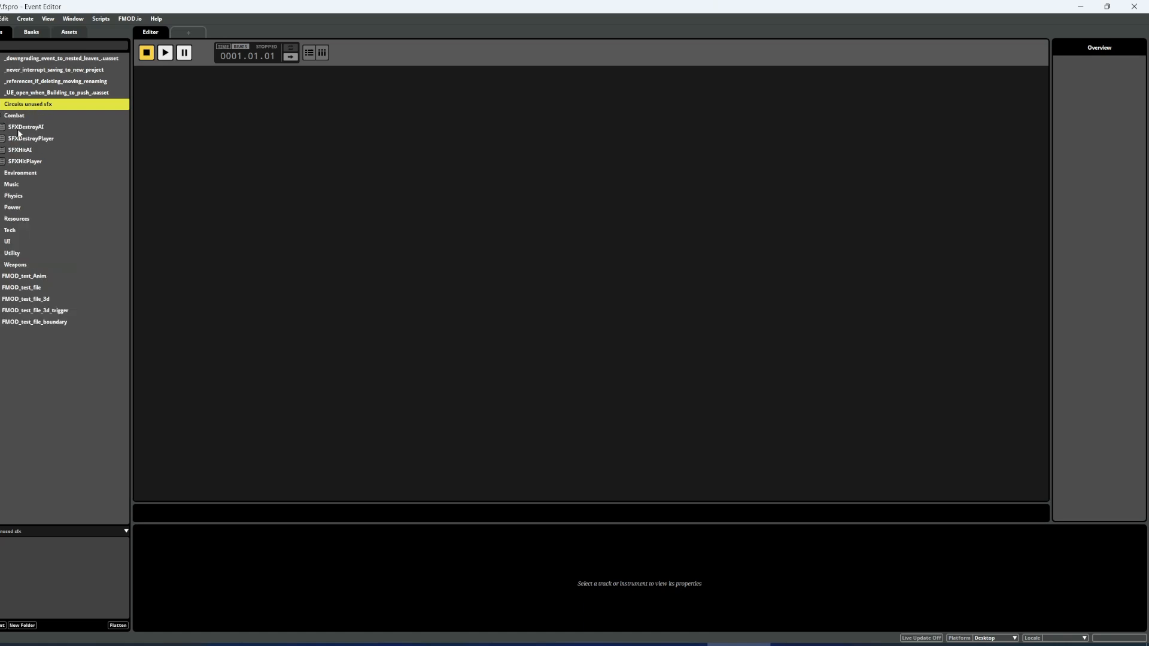
pyautogui.click(19, 128)
pyautogui.click(54, 139)
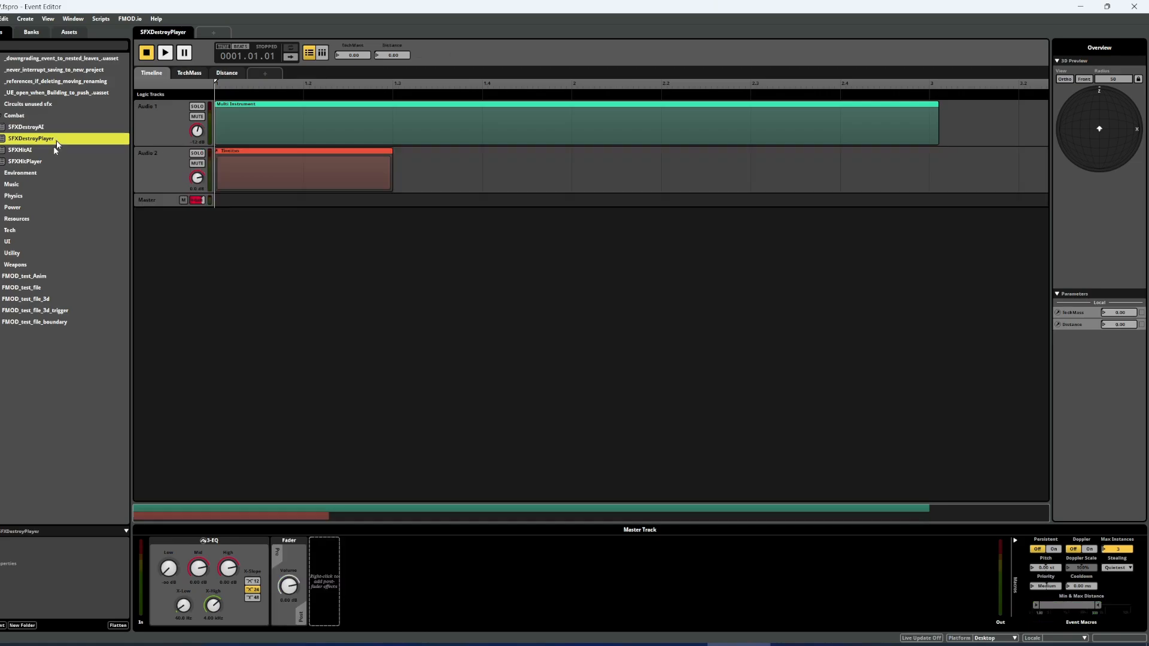
pyautogui.click(42, 162)
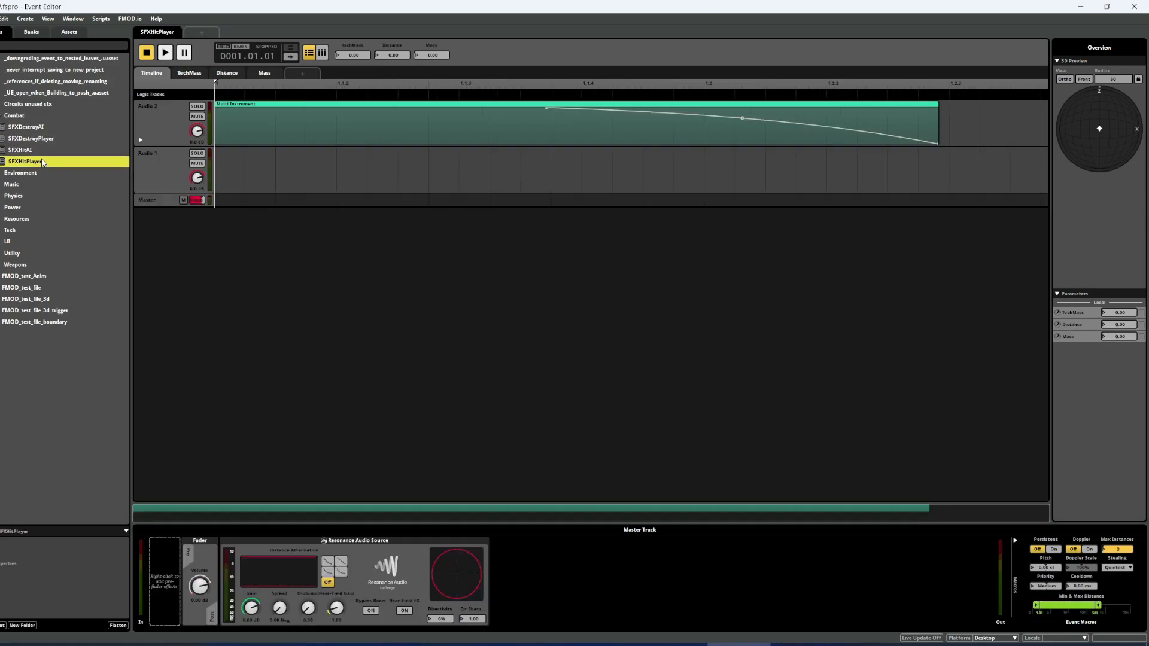
# Examine the SFXHitAI and SFXDestroyPlayer events, and open SFXDestroyAI to audition it from the start of its timeline.
pyautogui.click(29, 152)
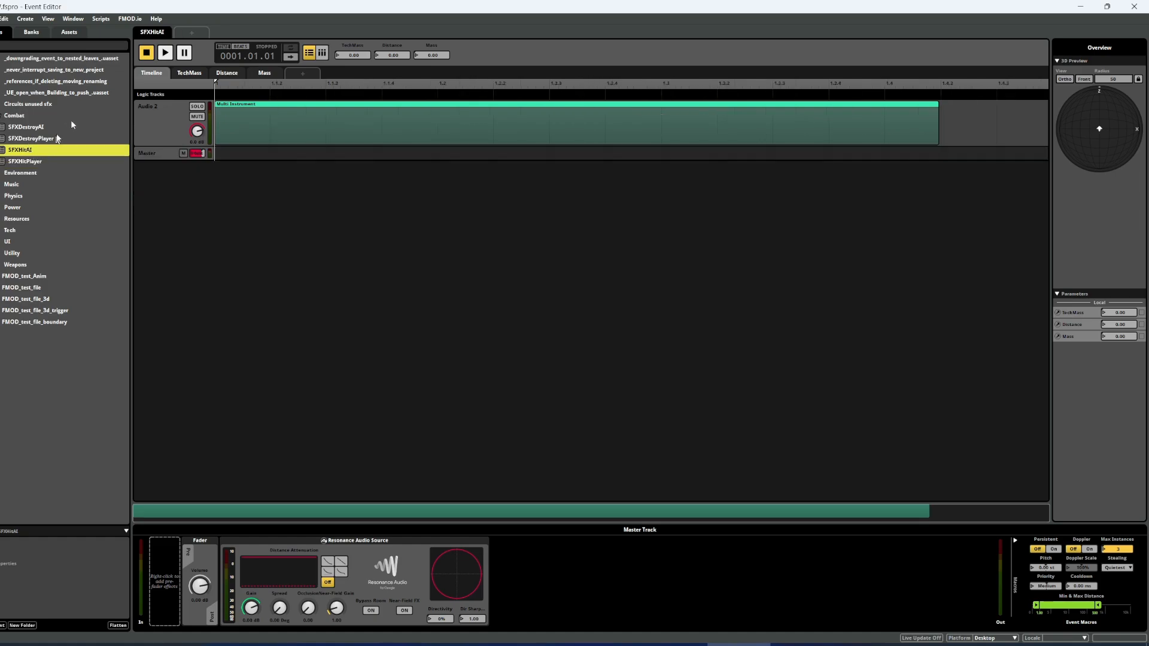
pyautogui.click(24, 139)
pyautogui.click(27, 128)
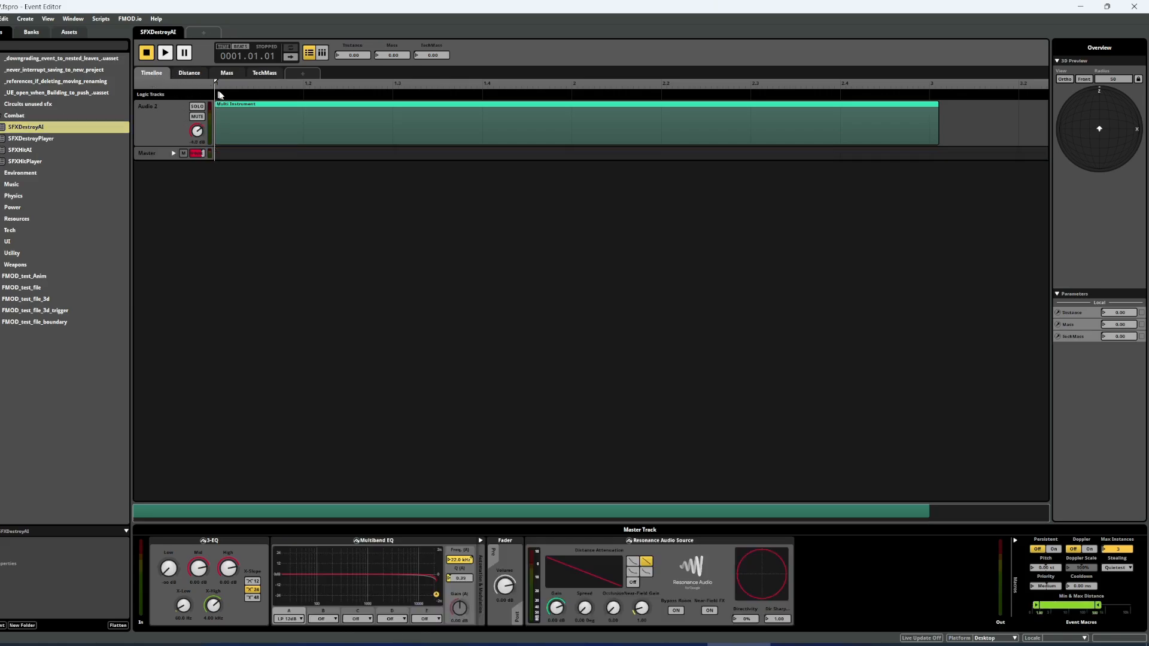
pyautogui.moveTo(218, 83); pyautogui.dragTo(167, 134)
pyautogui.press('space')
# Enlarge the Audio 2 track of SFXDestroyAI and look through the playlist of its multi instrument.
pyautogui.moveTo(162, 147); pyautogui.dragTo(203, 319)
pyautogui.click(243, 271)
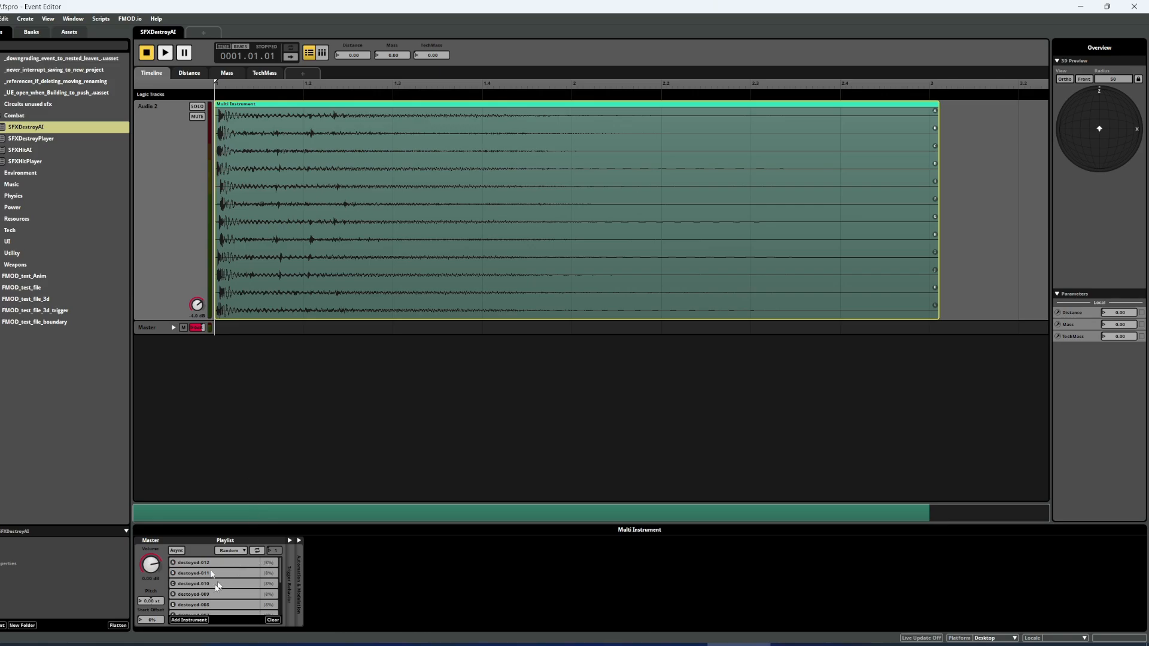
pyautogui.scroll(-2, 216, 584)
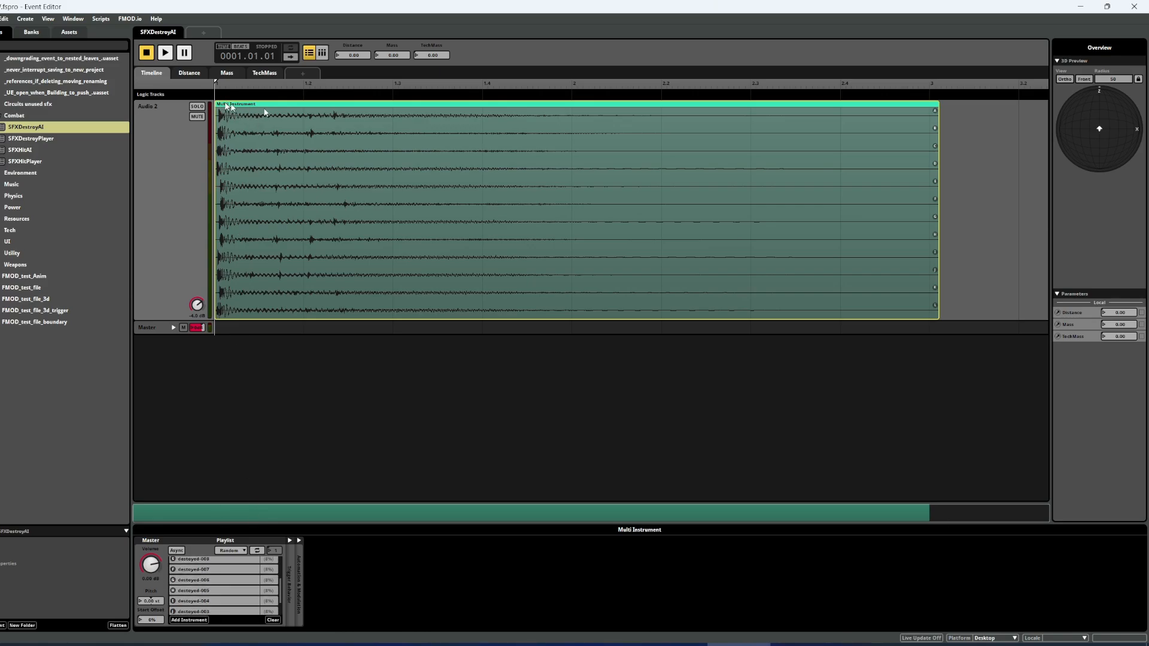
# Check which instrument types can be added to the Audio 2 track without adding one, and reselect the multi instrument.
pyautogui.rightClick(970, 237)
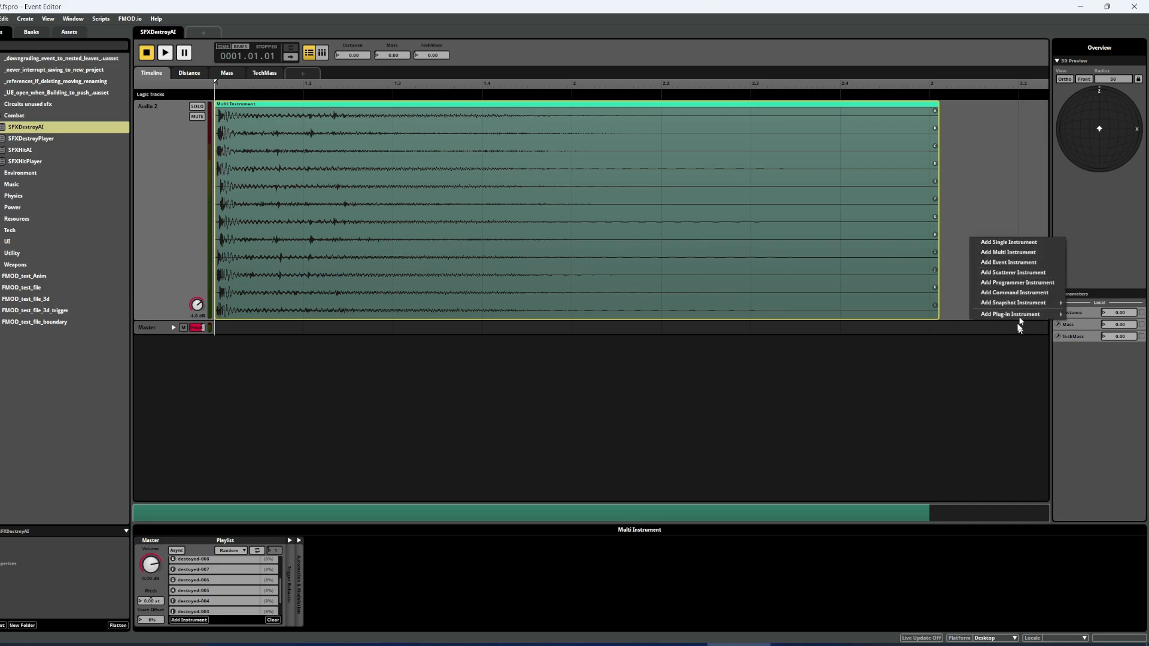
pyautogui.click(985, 206)
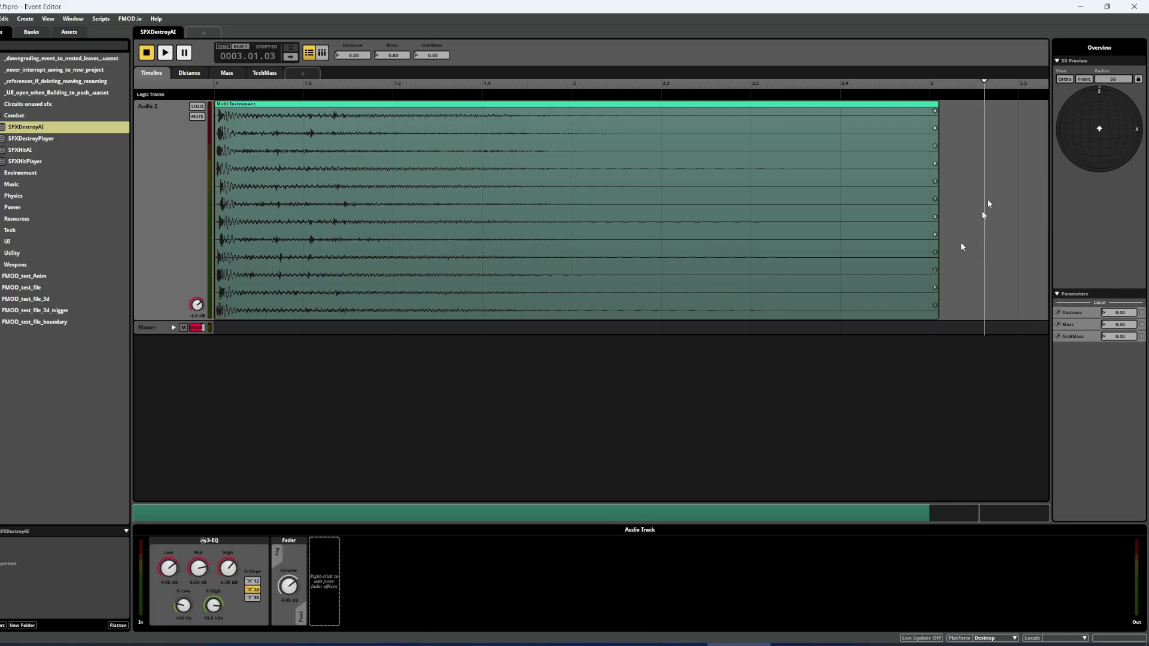
pyautogui.click(873, 250)
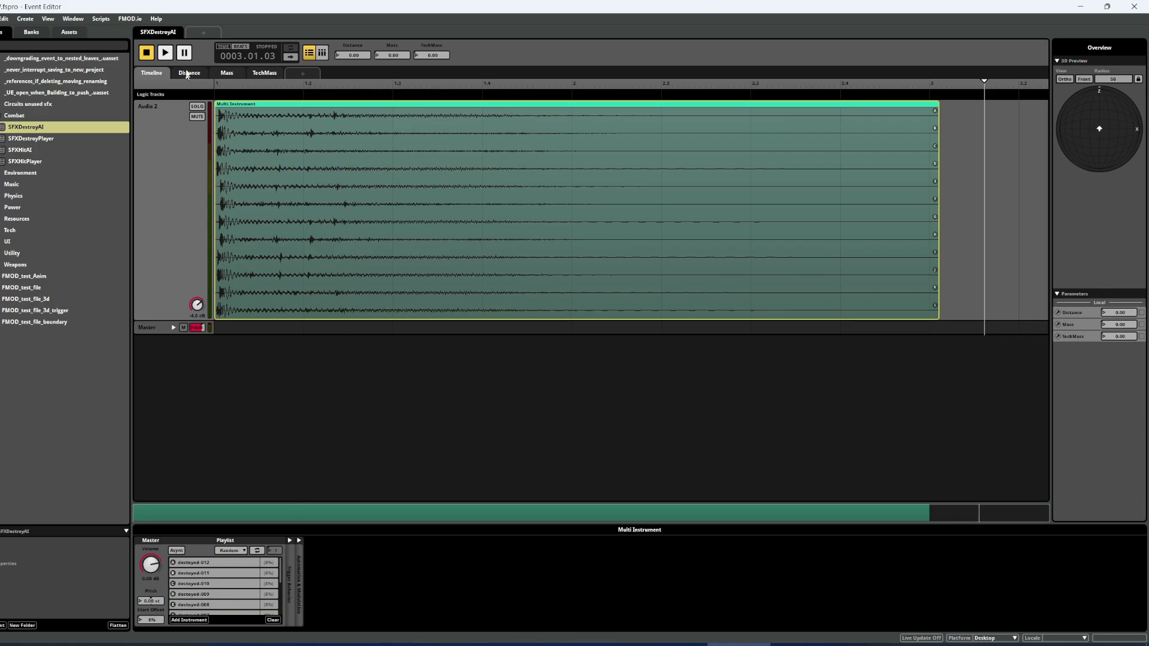
# Try automating the Audio 2 volume over the TechMass parameter with a freehand curve, and undo the automation.
pyautogui.click(228, 73)
pyautogui.click(249, 74)
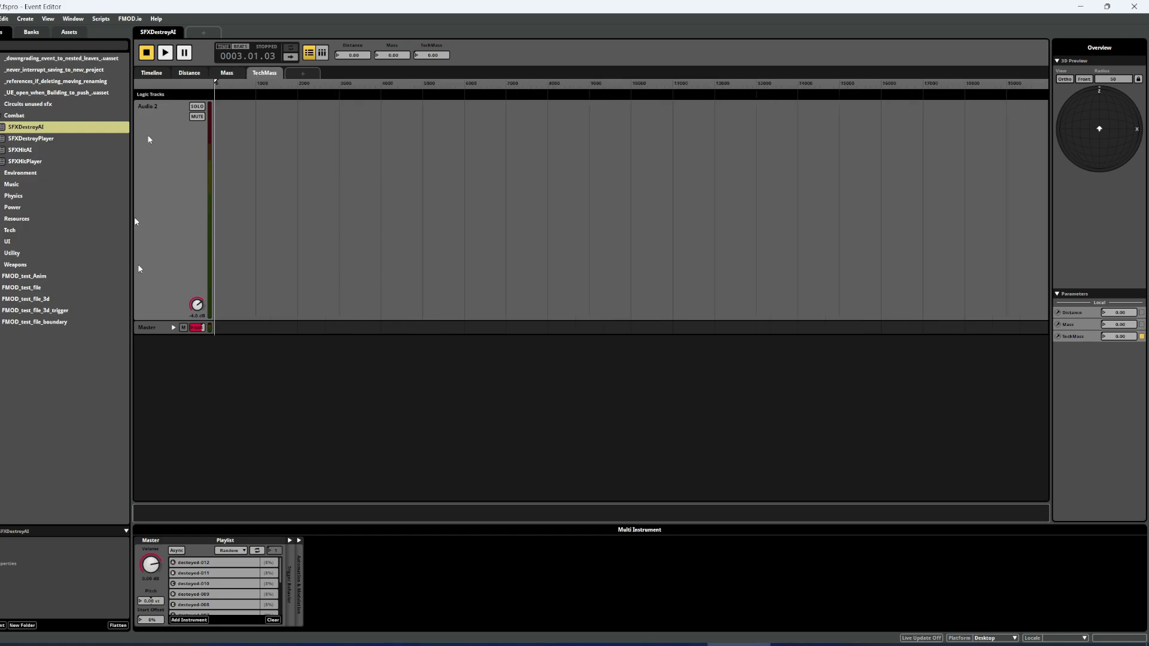
pyautogui.rightClick(200, 305)
pyautogui.click(231, 311)
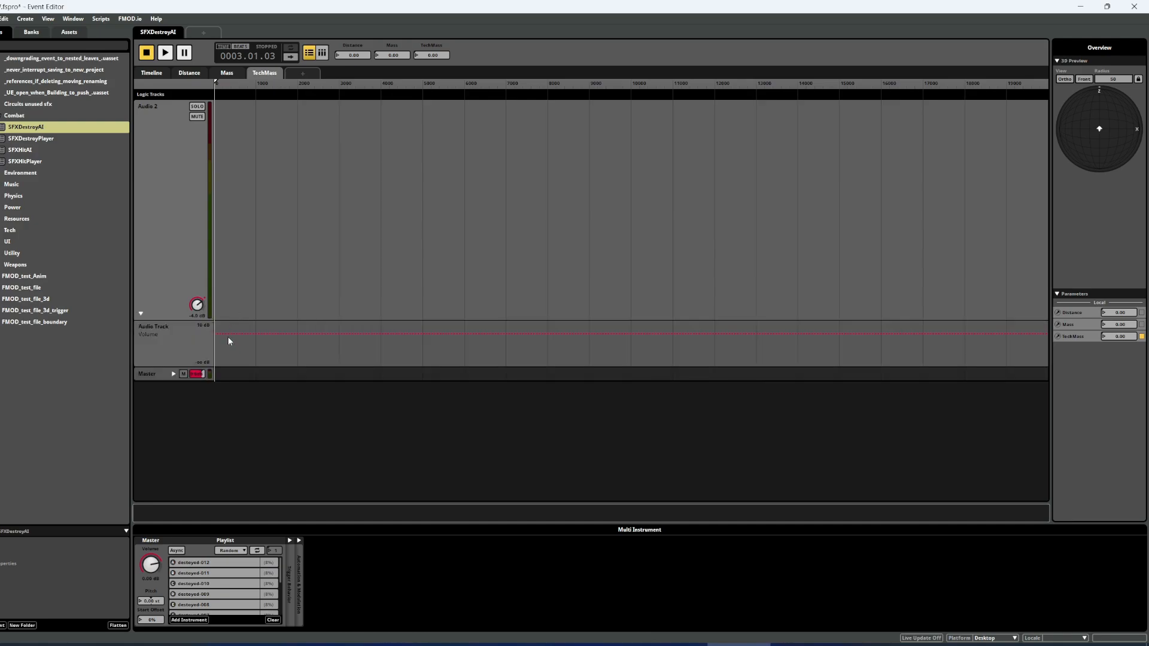
pyautogui.click(225, 336)
pyautogui.moveTo(296, 351); pyautogui.dragTo(558, 329)
pyautogui.hotkey('ctrl', 'z')
pyautogui.hotkey('ctrl', 'z')
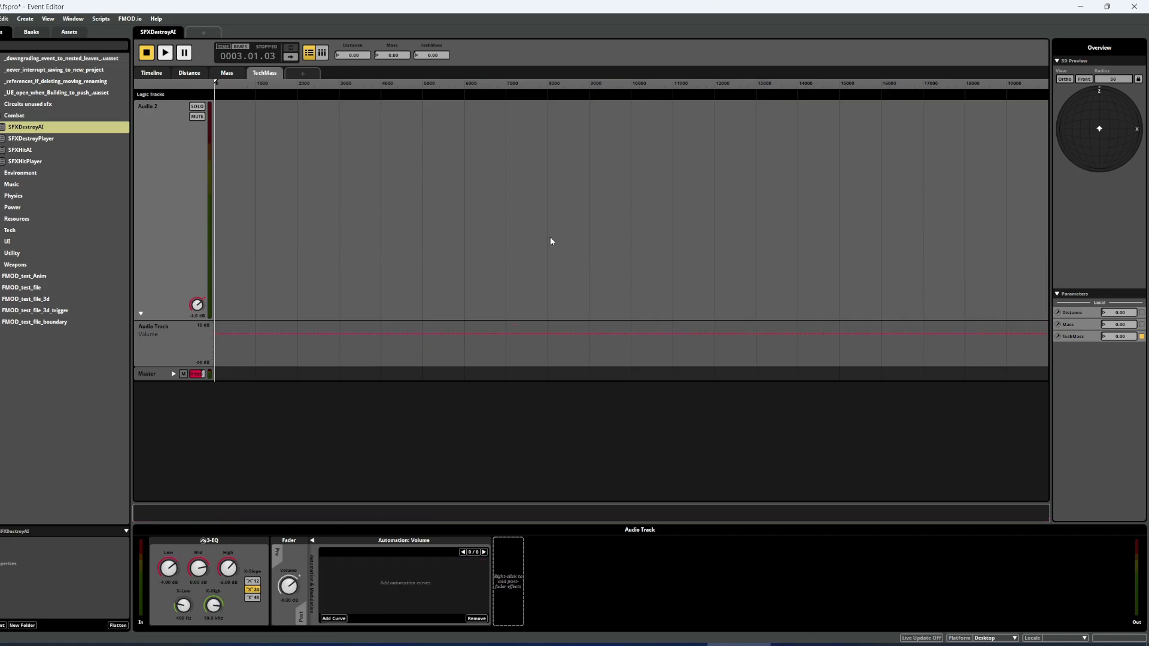
pyautogui.hotkey('ctrl', 'z')
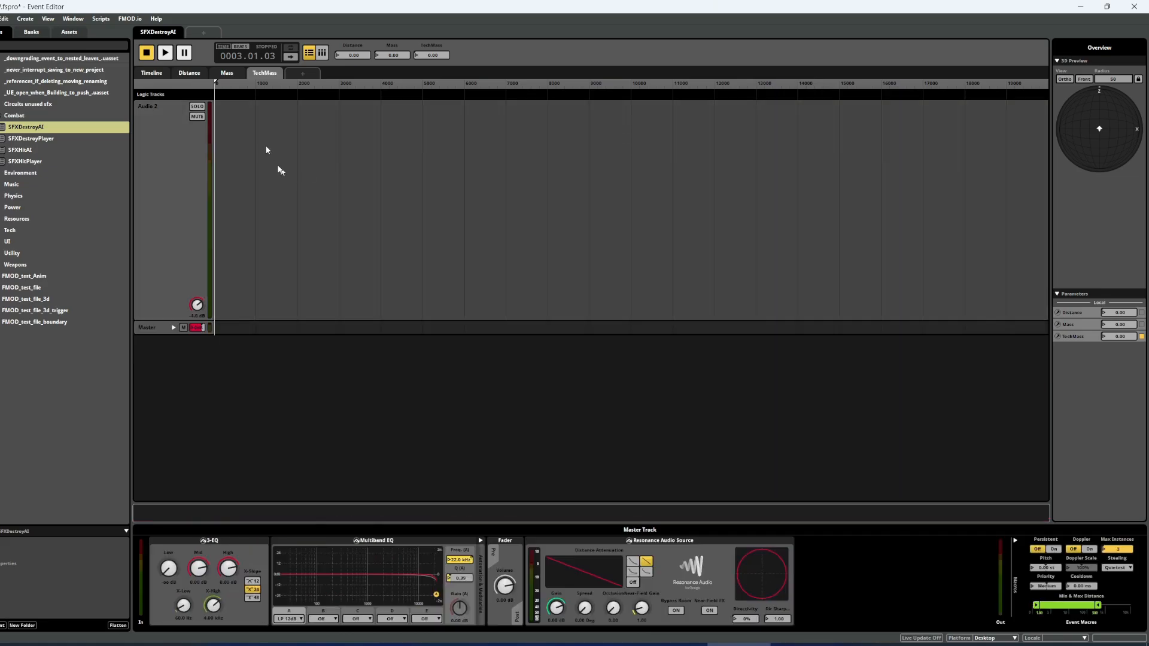
# Try a Mass parameter trigger condition on the multi instrument, widened to the full range, and clear it.
pyautogui.click(161, 74)
pyautogui.click(345, 216)
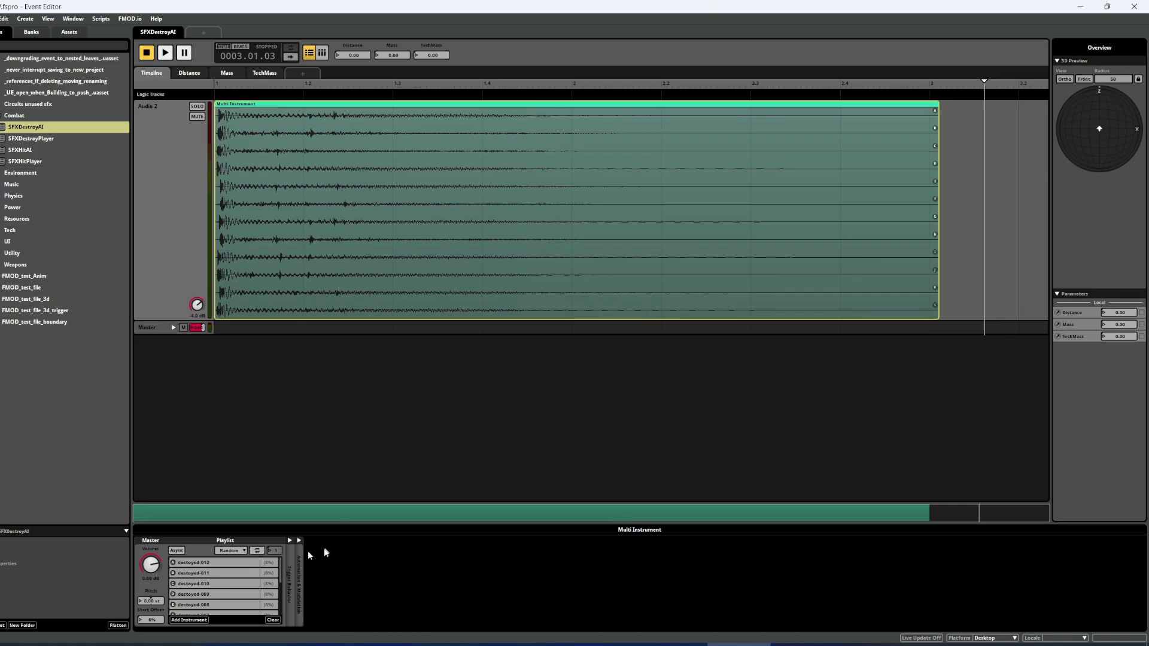
pyautogui.click(291, 541)
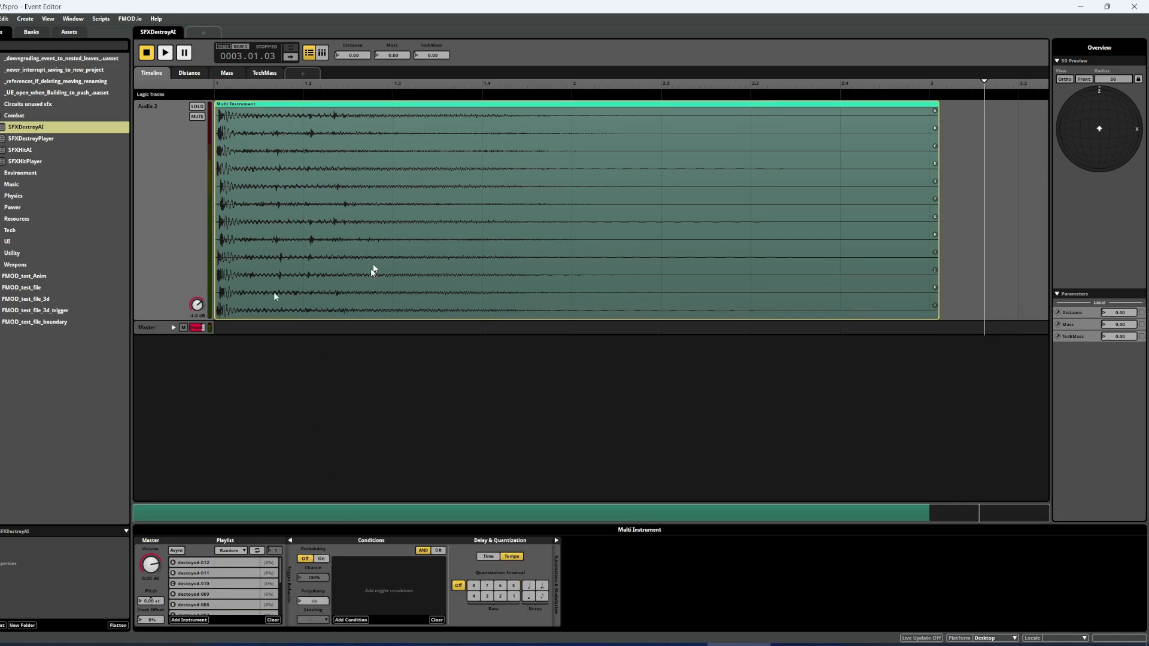
pyautogui.click(353, 619)
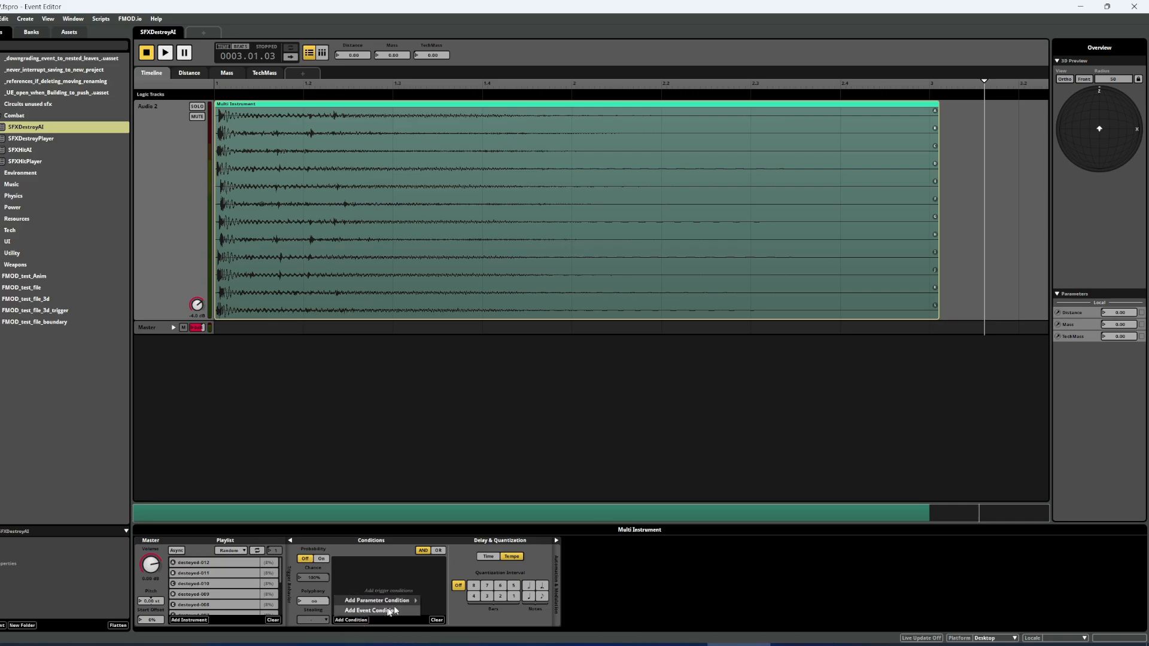
pyautogui.moveTo(400, 603)
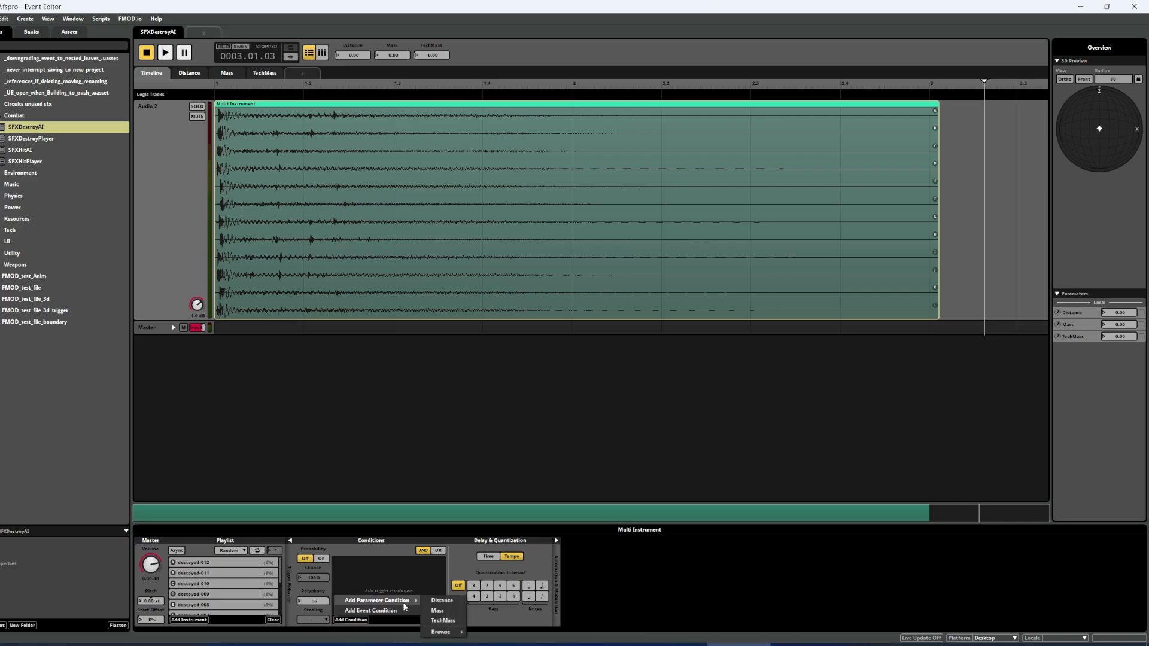
pyautogui.click(443, 615)
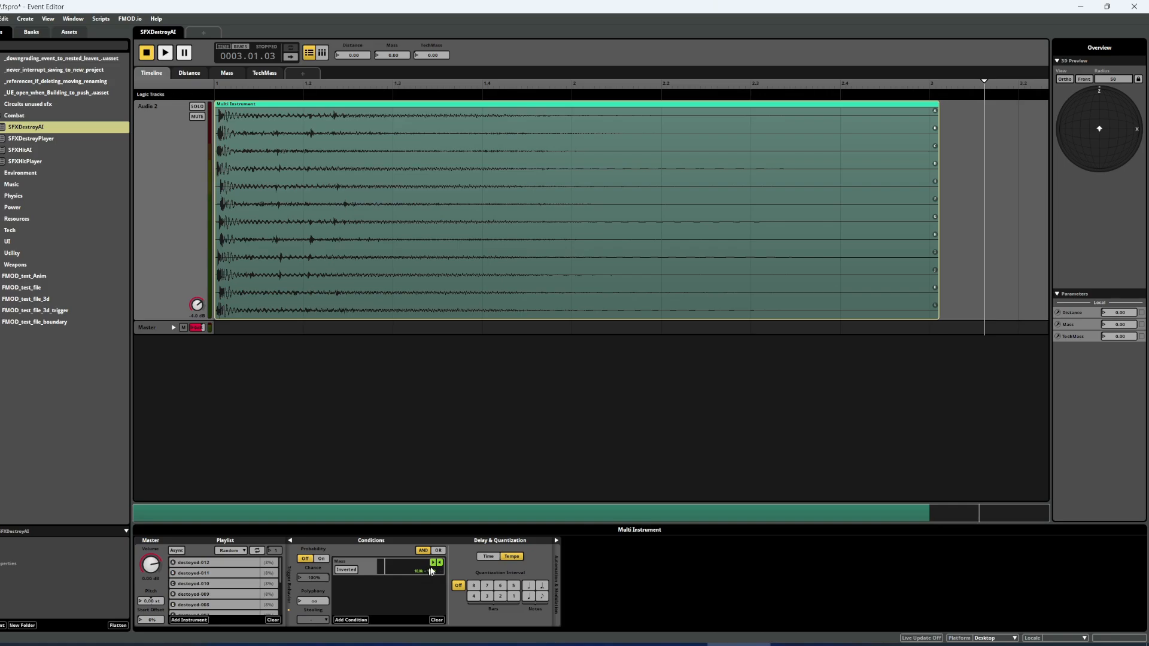
pyautogui.moveTo(437, 567); pyautogui.dragTo(379, 564)
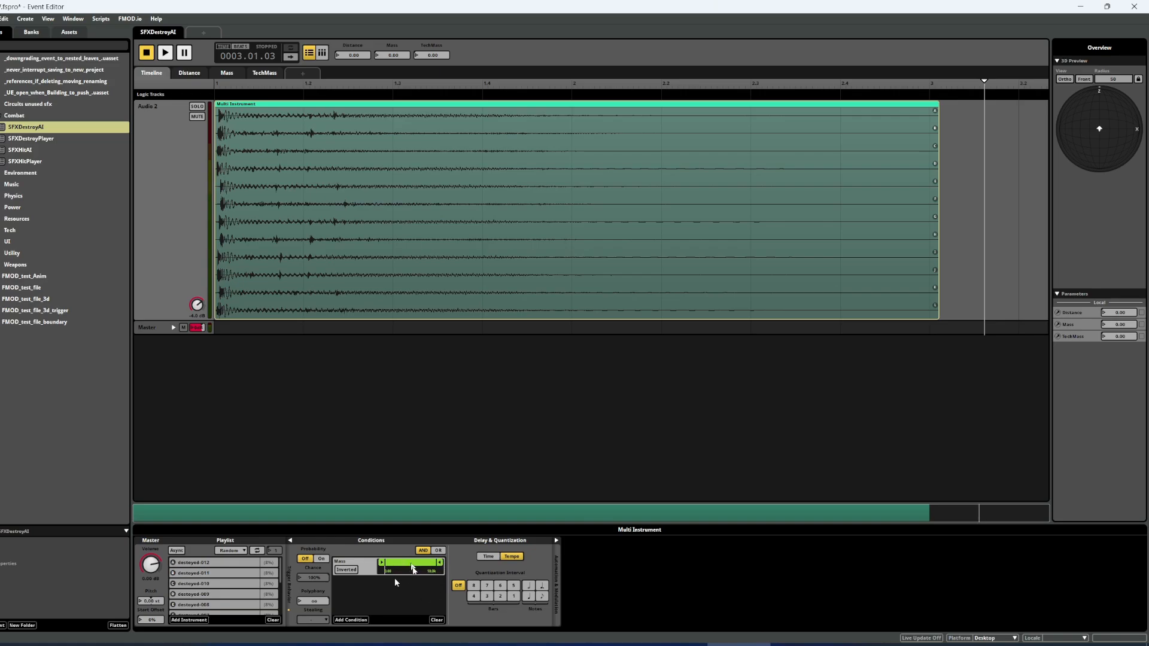
pyautogui.click(437, 620)
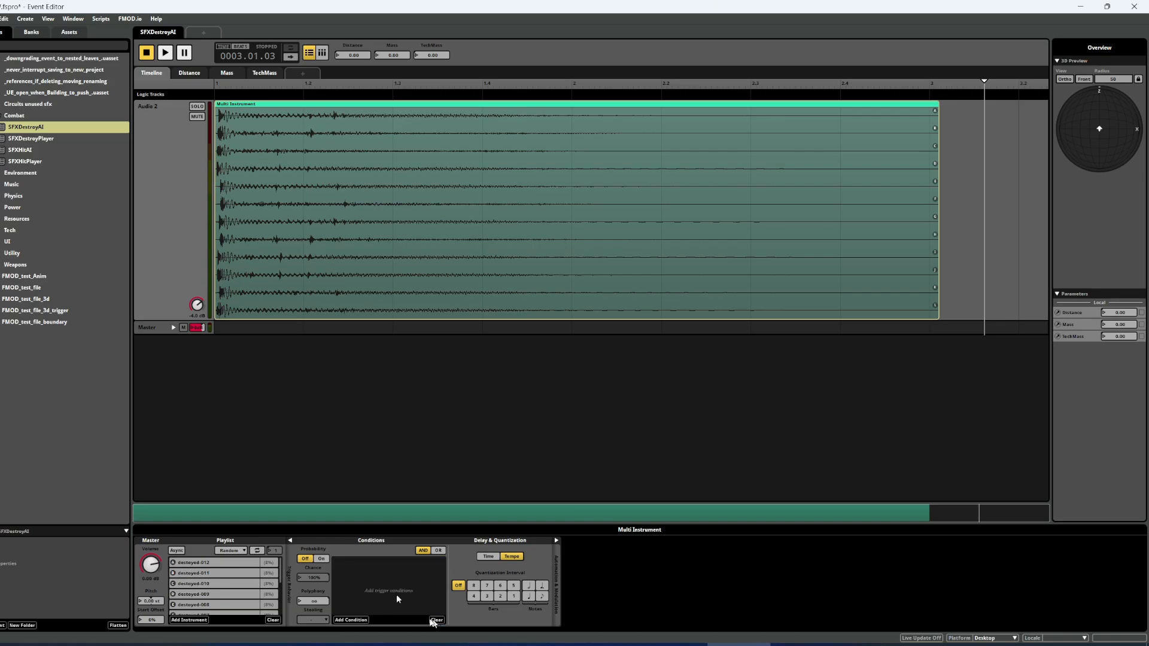
# Compare the Timeline, Distance, Mass and TechMass sheets of the SFXDestroyAI event.
pyautogui.click(227, 74)
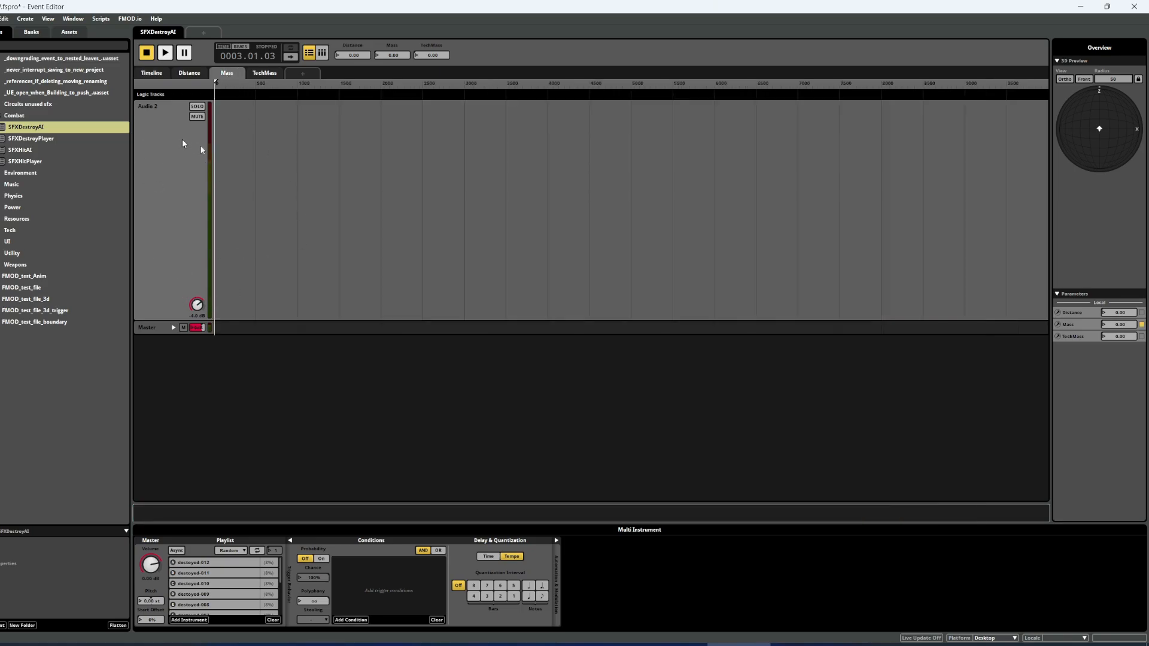
pyautogui.click(195, 76)
pyautogui.click(238, 77)
pyautogui.click(256, 78)
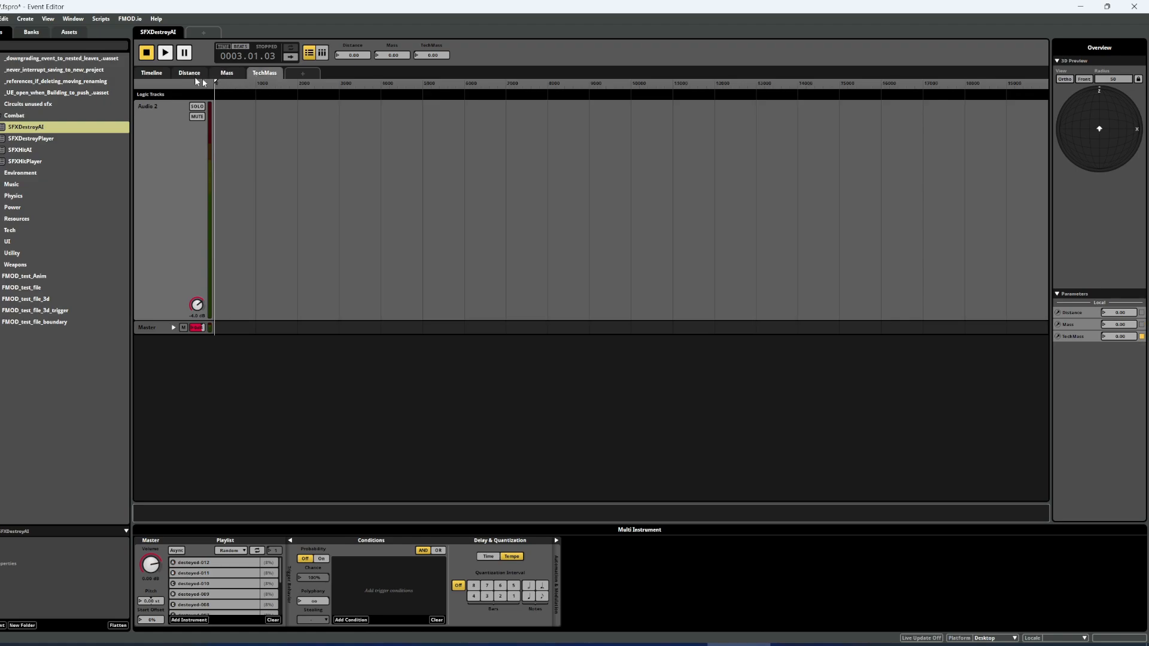
pyautogui.click(156, 76)
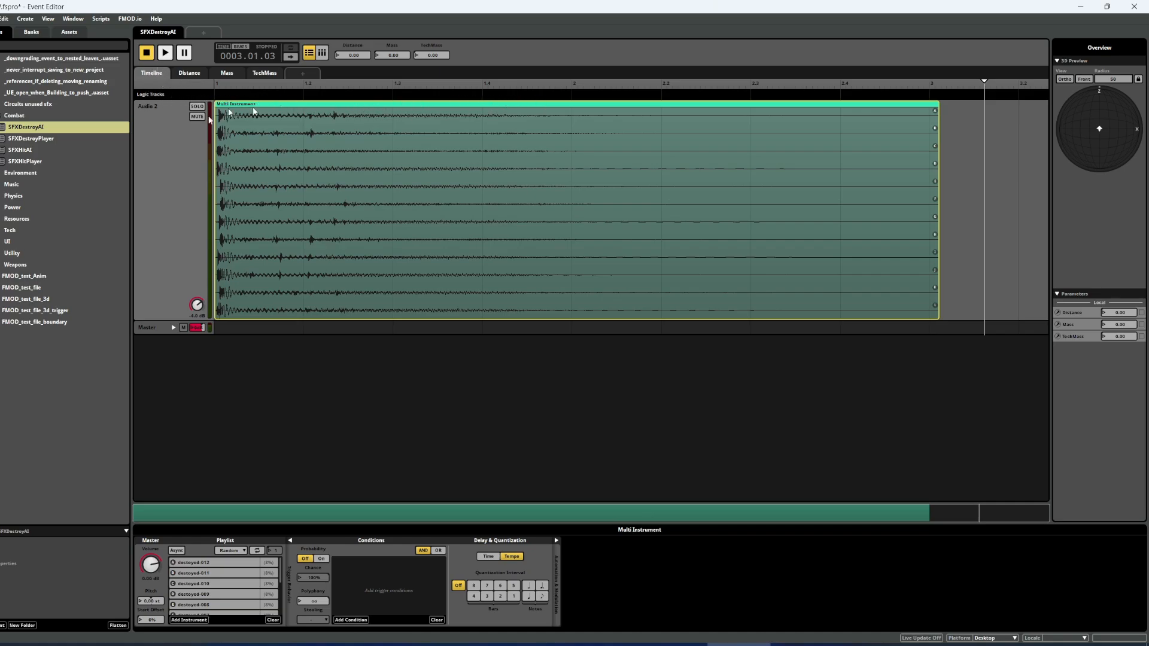
pyautogui.click(198, 75)
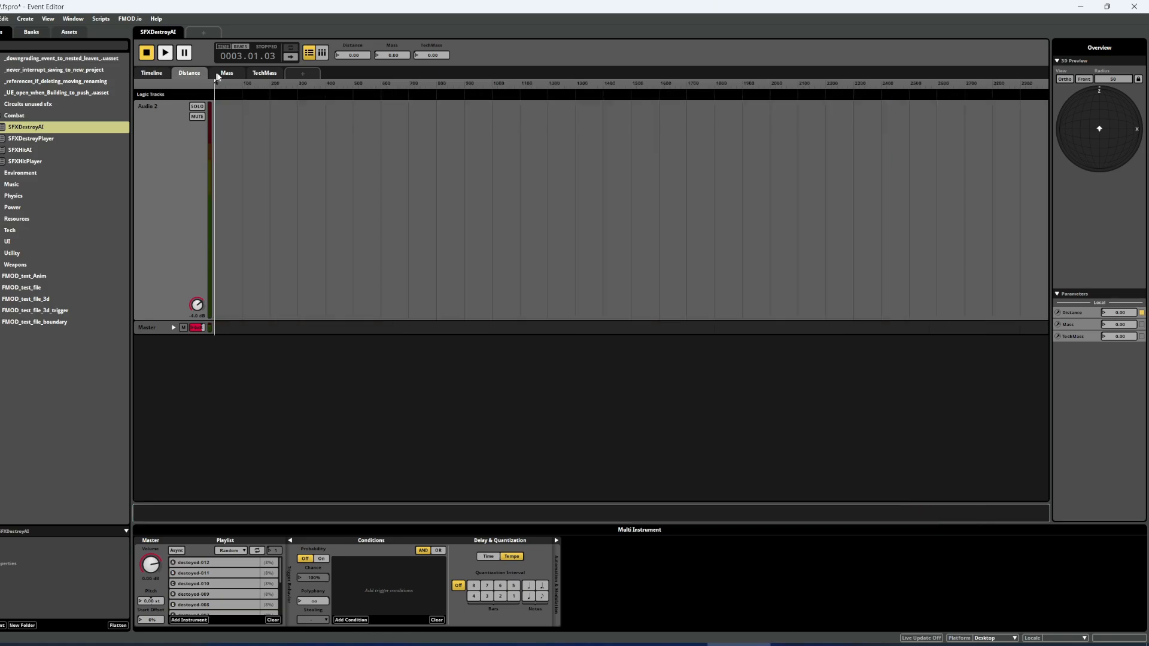
pyautogui.click(230, 76)
pyautogui.click(261, 75)
pyautogui.click(232, 76)
pyautogui.click(197, 74)
pyautogui.click(153, 72)
pyautogui.click(189, 73)
pyautogui.click(227, 73)
pyautogui.click(264, 73)
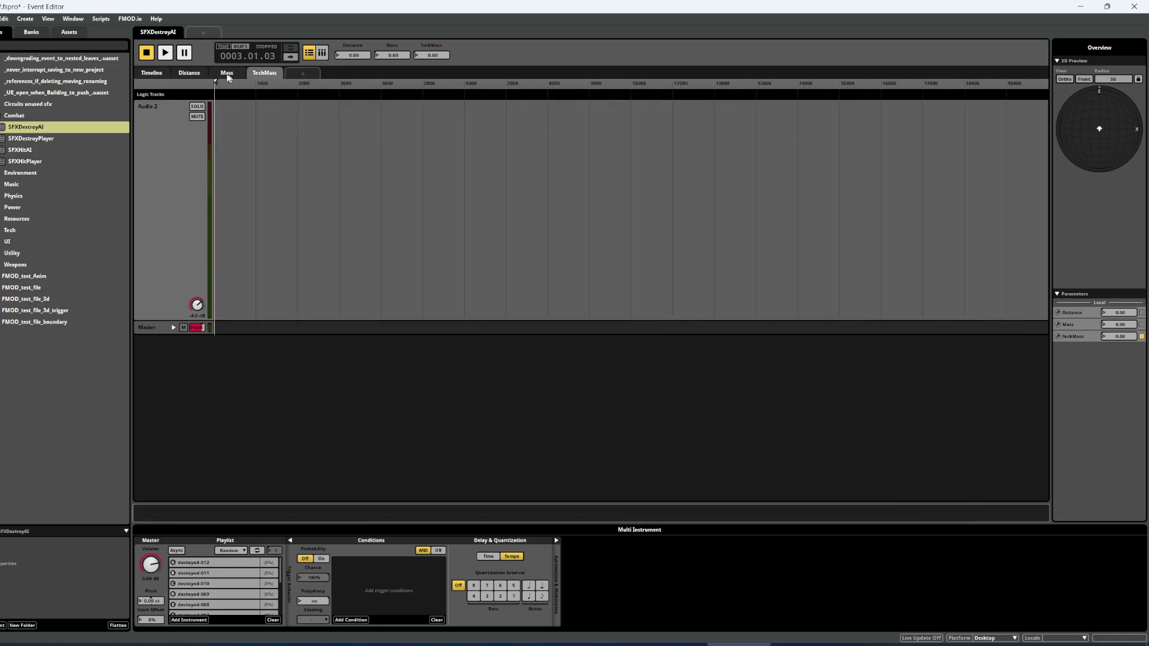
pyautogui.click(227, 73)
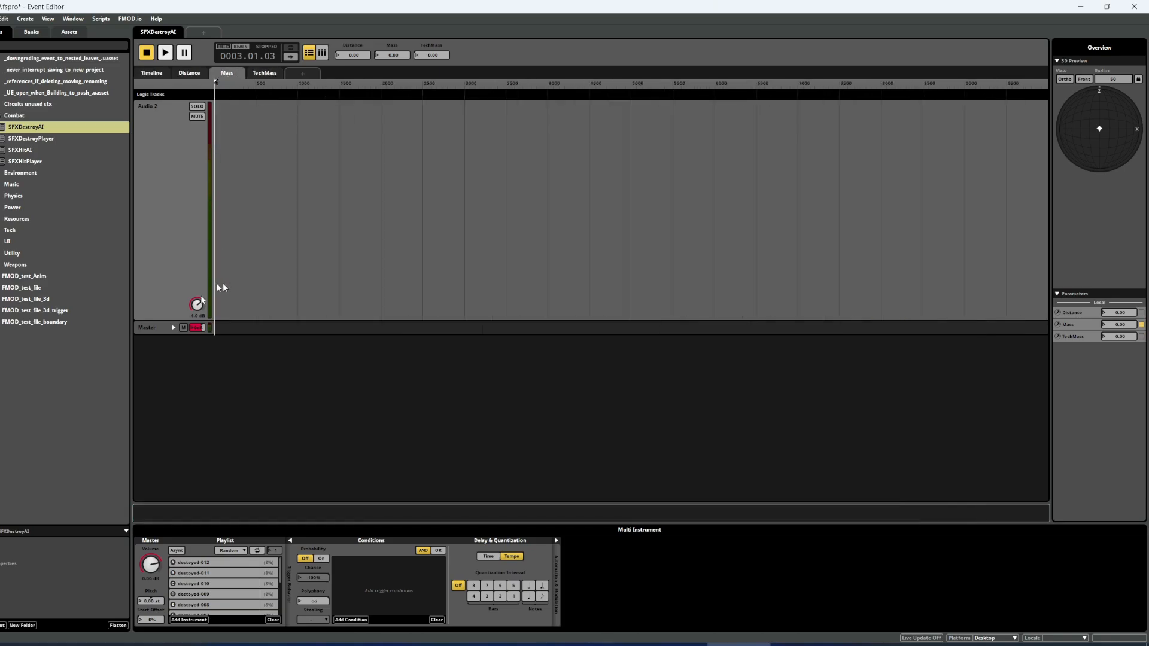
# Reveal the master track's Multiband EQ frequency automation, and inspect the multi instrument's AHDSR pitch modulation and pitch modulation options.
pyautogui.click(174, 328)
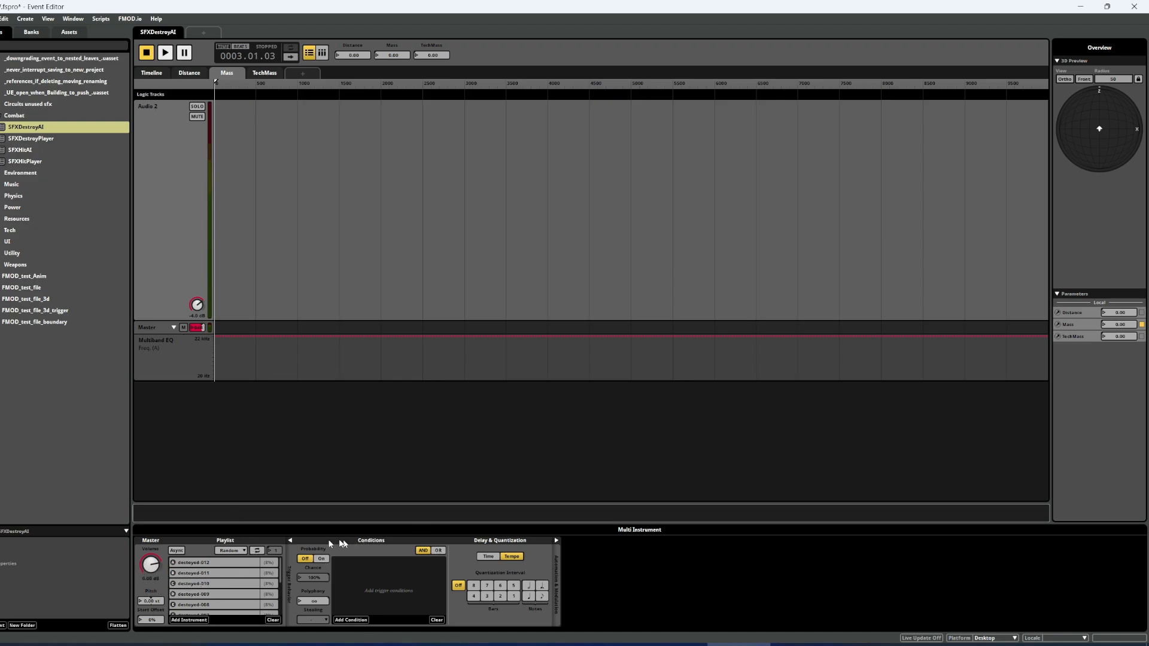
pyautogui.click(152, 75)
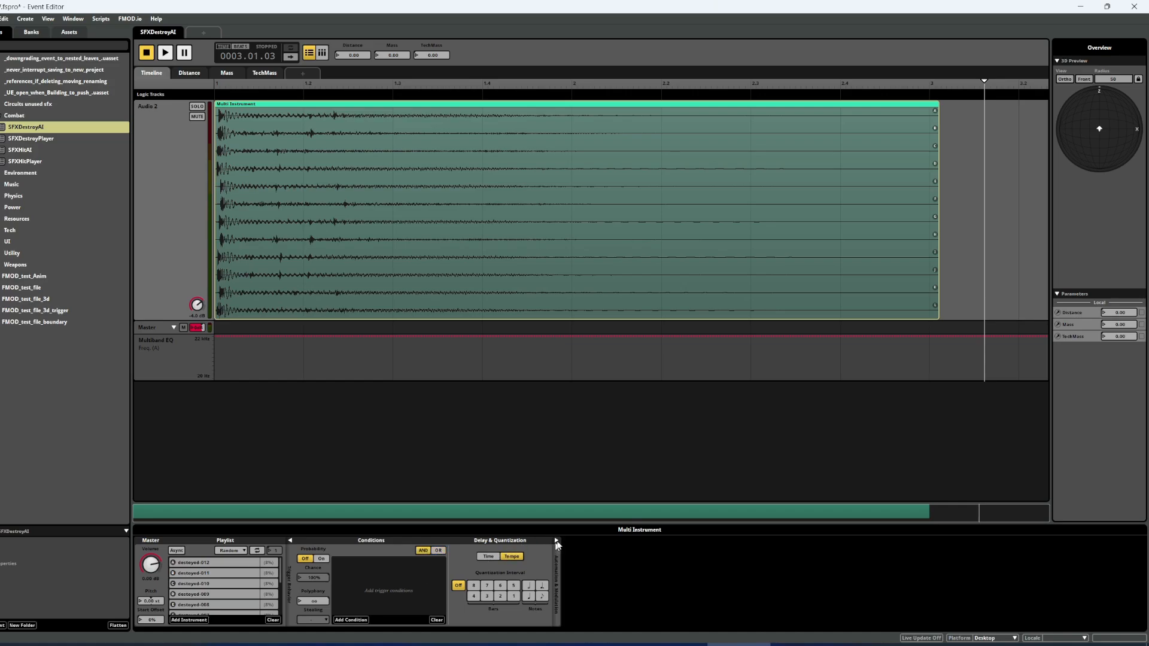
pyautogui.click(556, 541)
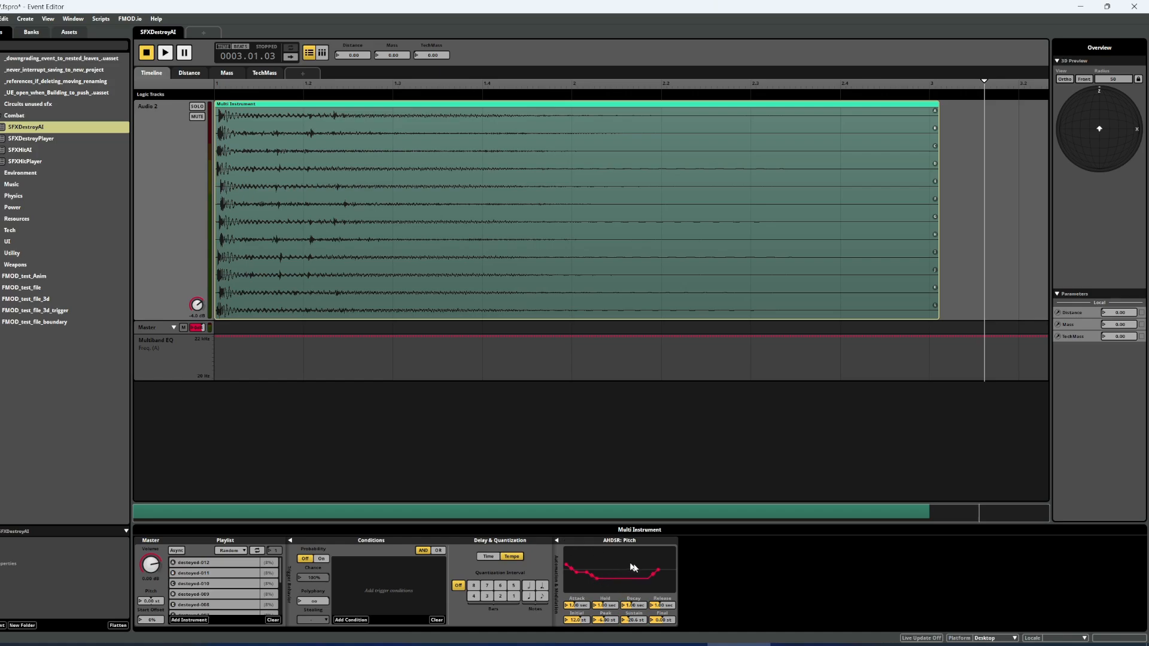
pyautogui.rightClick(160, 603)
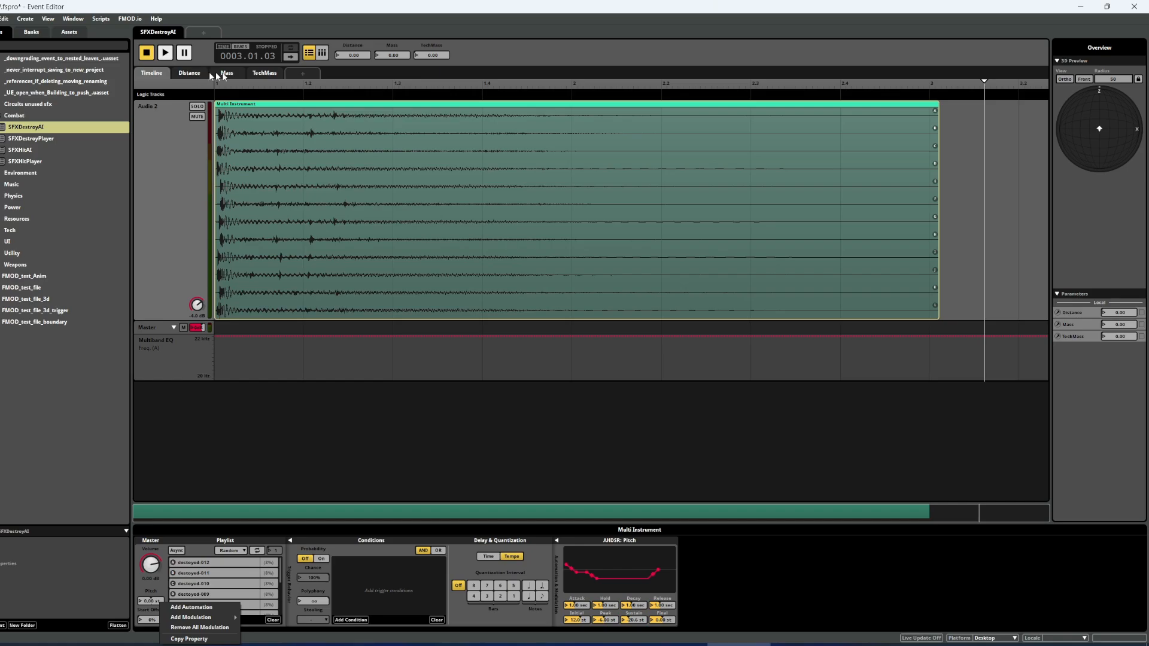
pyautogui.moveTo(225, 620)
pyautogui.click(238, 265)
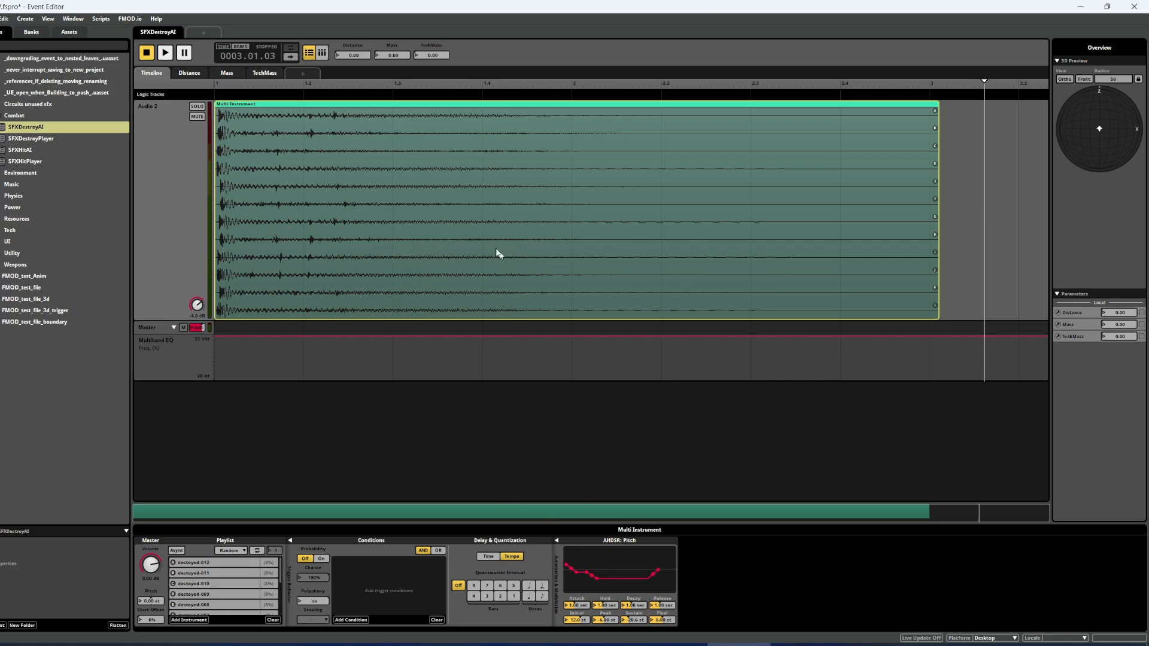
# Try an AHDSR modulator on the multi instrument's volume, reshape its attack and release, and remove the modulator.
pyautogui.rightClick(159, 571)
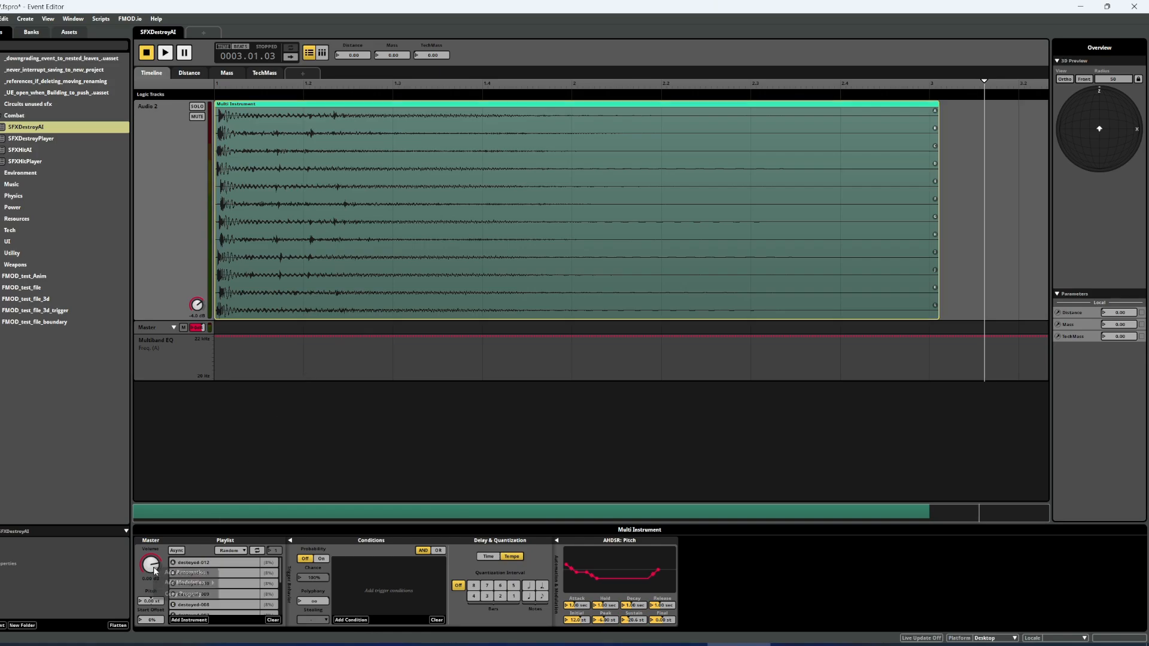
pyautogui.moveTo(198, 583)
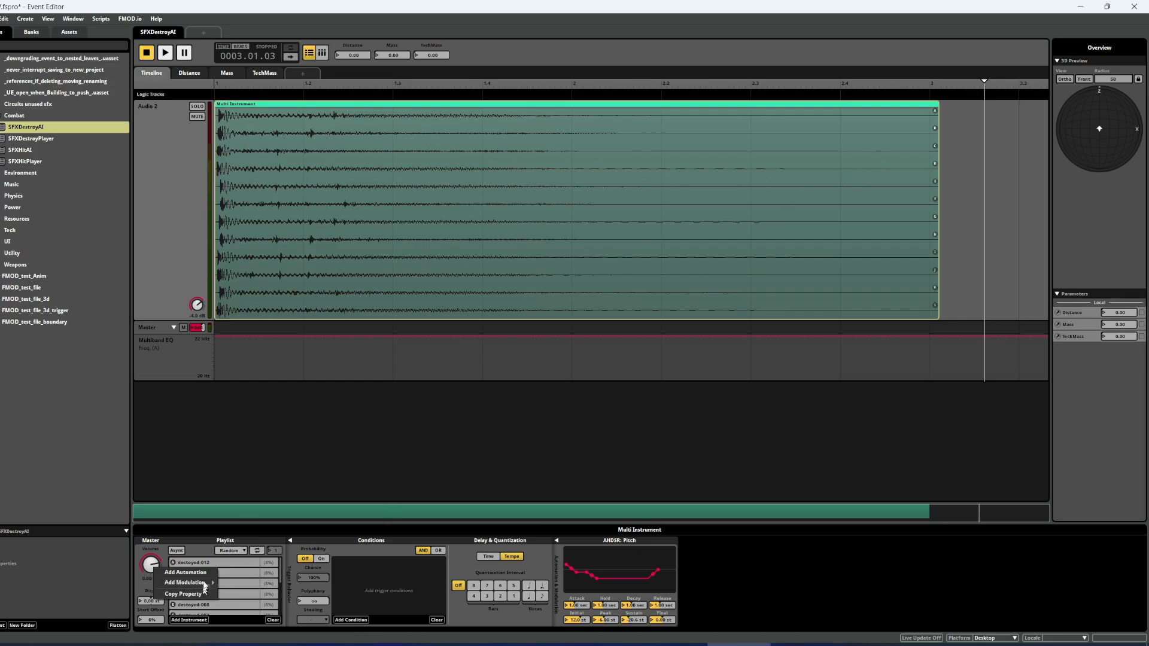
pyautogui.click(239, 592)
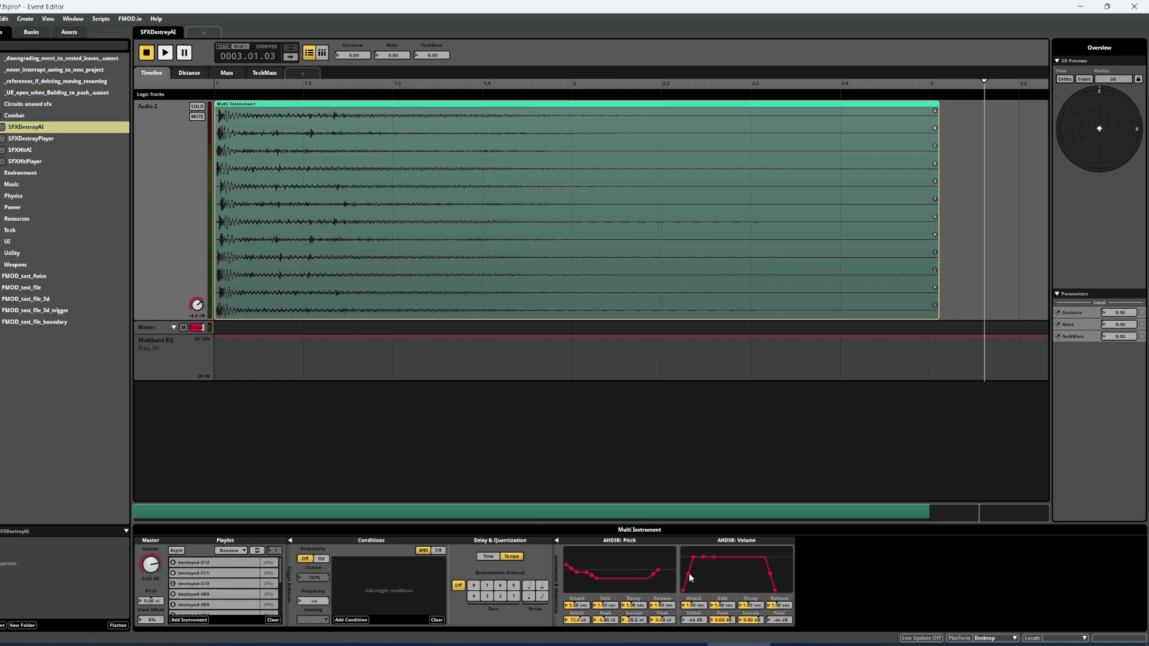
pyautogui.moveTo(691, 578); pyautogui.dragTo(679, 533)
pyautogui.moveTo(771, 577); pyautogui.dragTo(772, 594)
pyautogui.rightClick(729, 593)
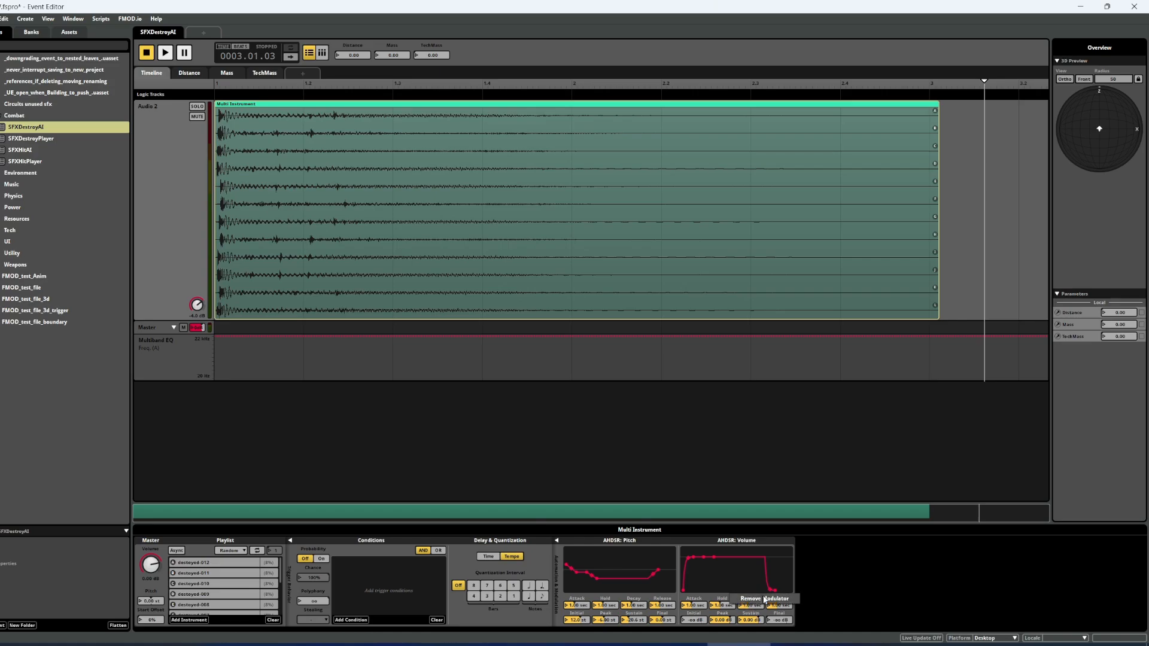
pyautogui.click(763, 597)
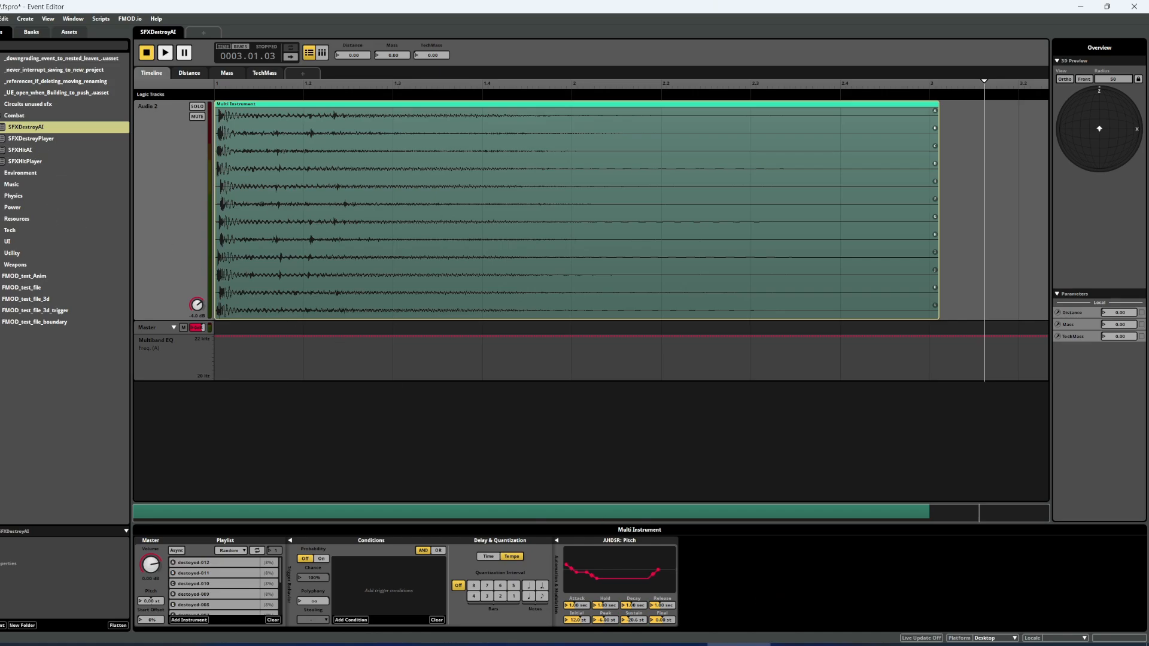
# Collapse the Combat folder.
pyautogui.click(1, 116)
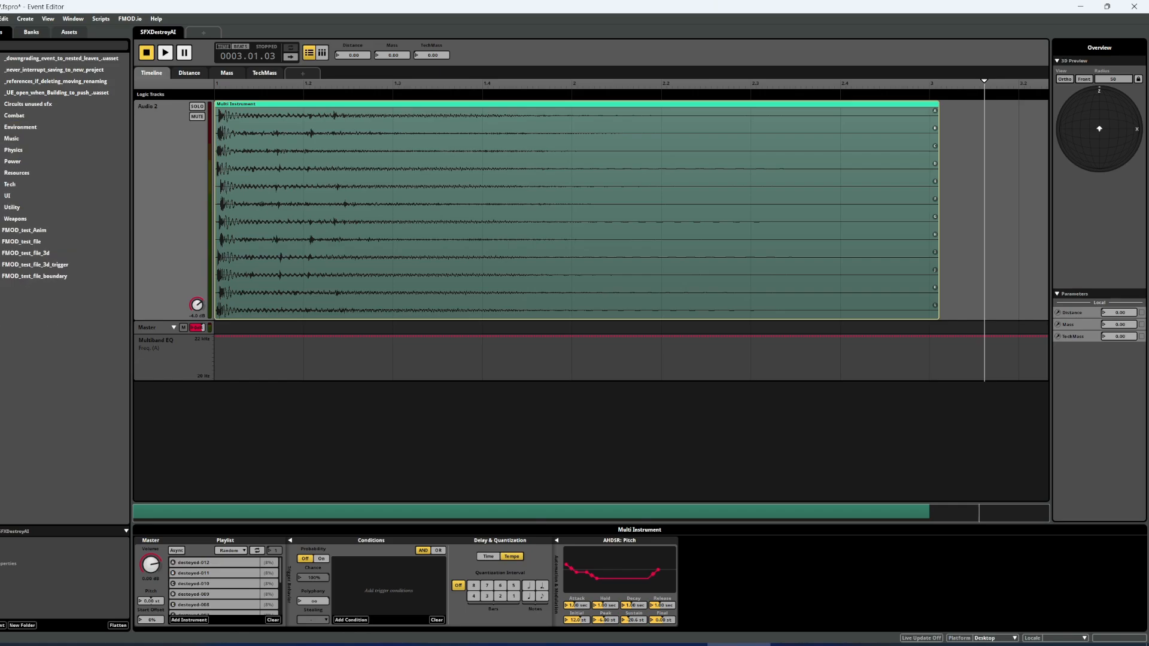
# Expand the Environment folder, look through its ambience events, and open the AMBMain event.
pyautogui.click(0, 127)
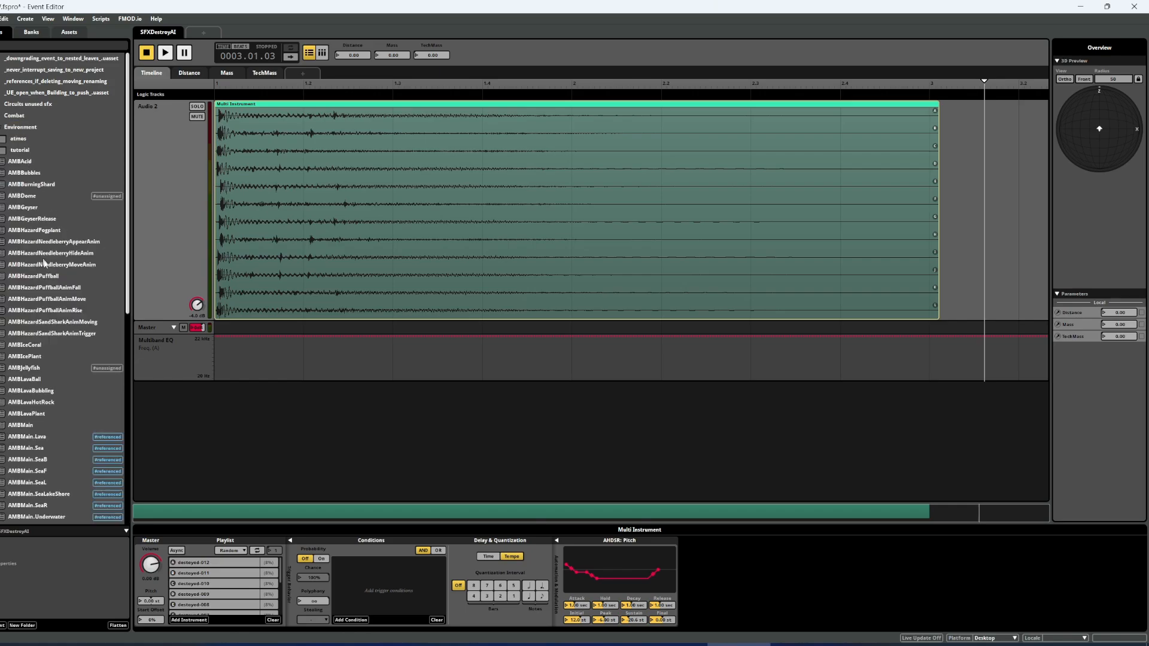
pyautogui.scroll(-4, 43, 265)
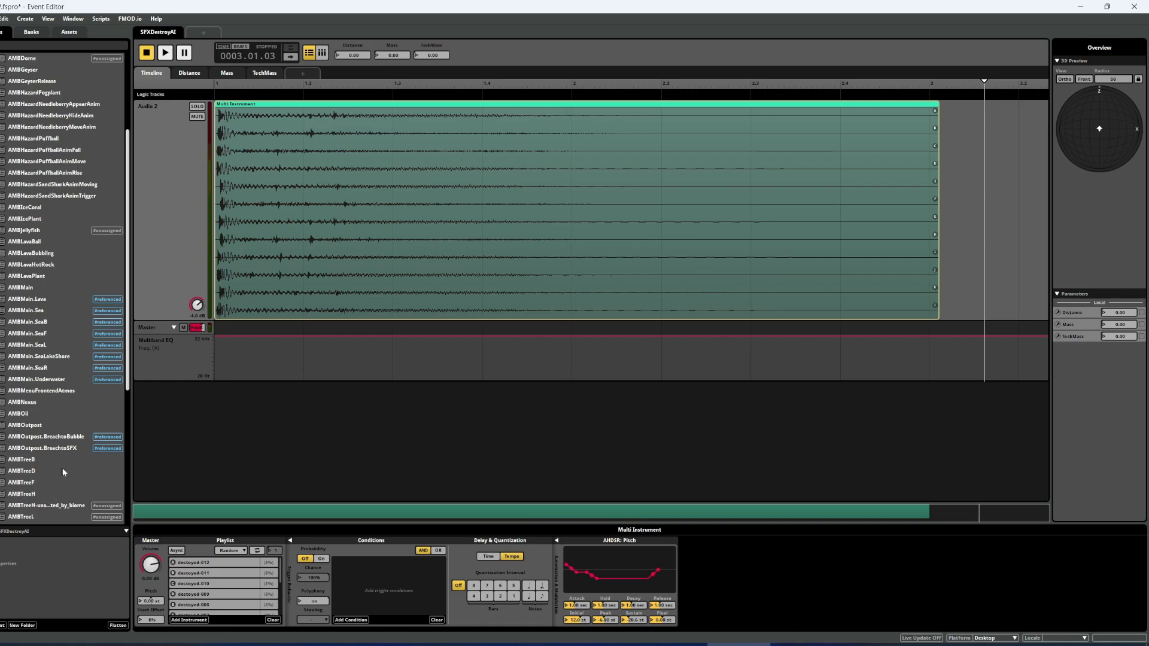
pyautogui.scroll(-2, 61, 460)
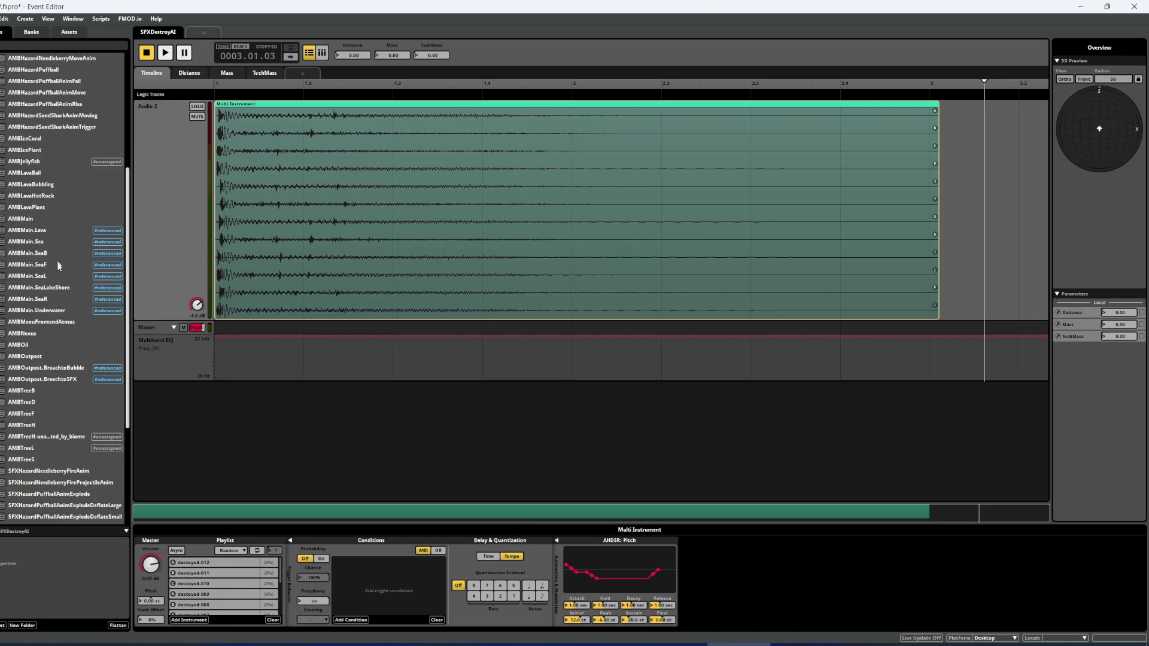
pyautogui.scroll(2, 61, 307)
pyautogui.scroll(-5, 41, 242)
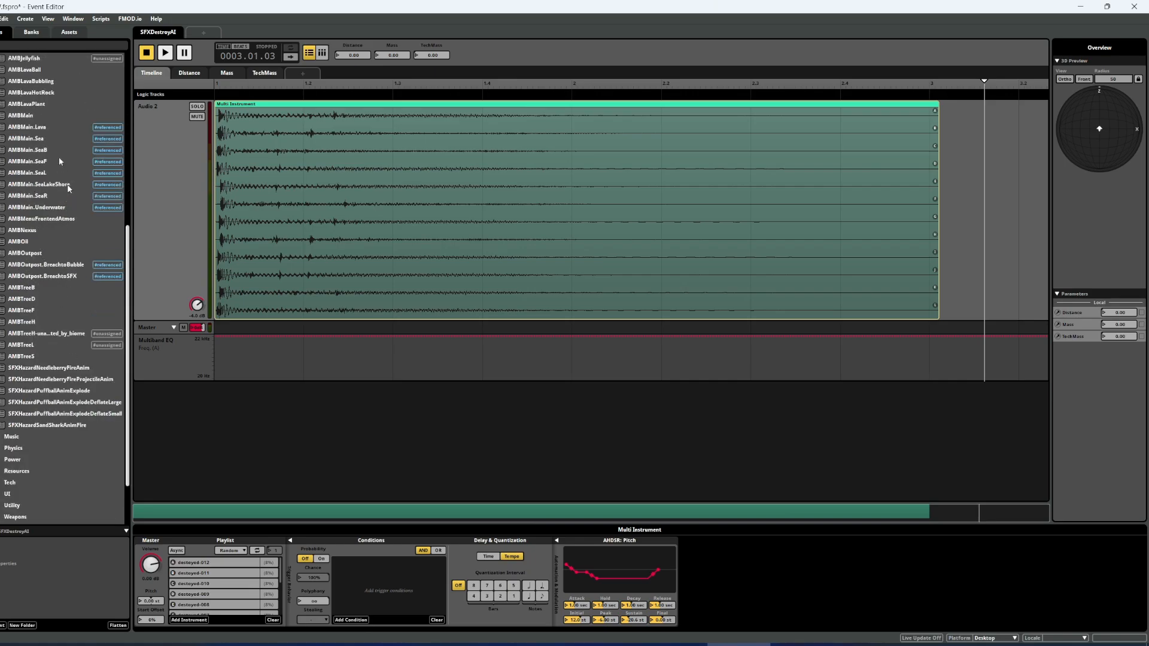
pyautogui.click(41, 115)
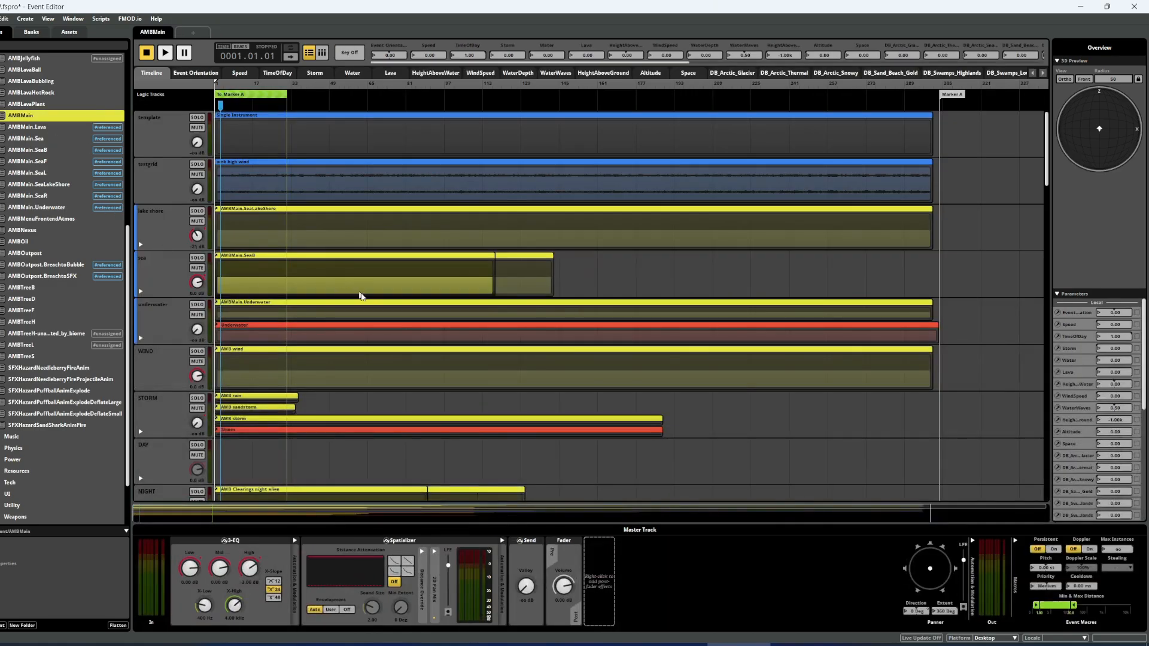
# Look through the nested ambience events in the Environment folder's atmos subfolder, and collapse the subfolder again.
pyautogui.scroll(9, 66, 308)
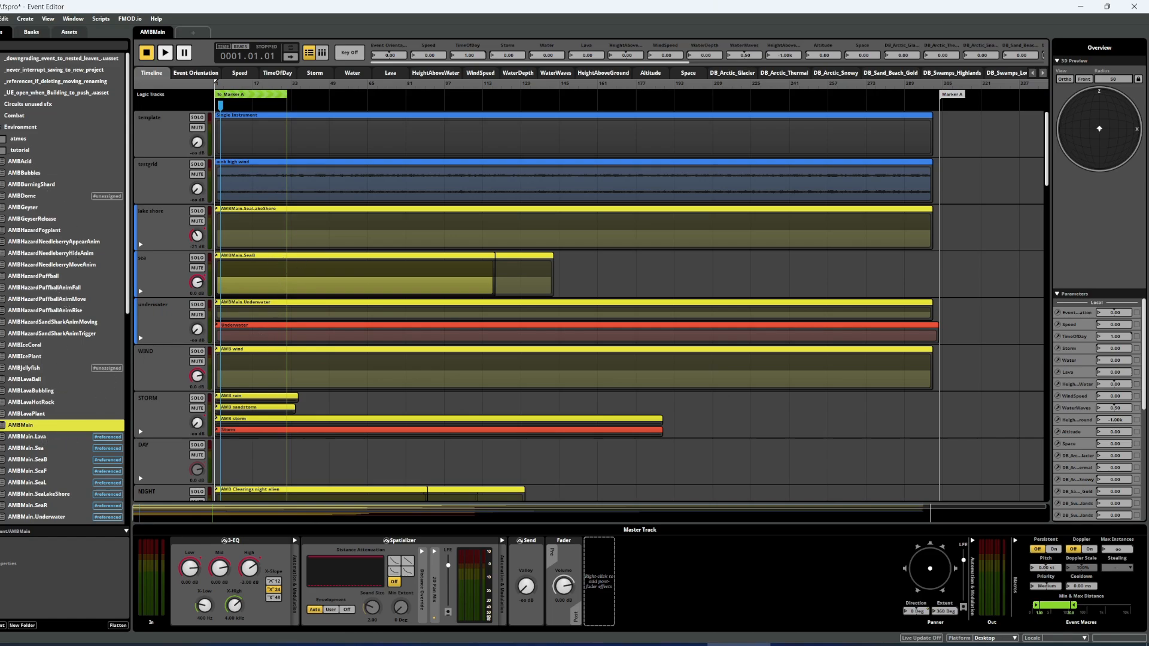
pyautogui.click(0, 138)
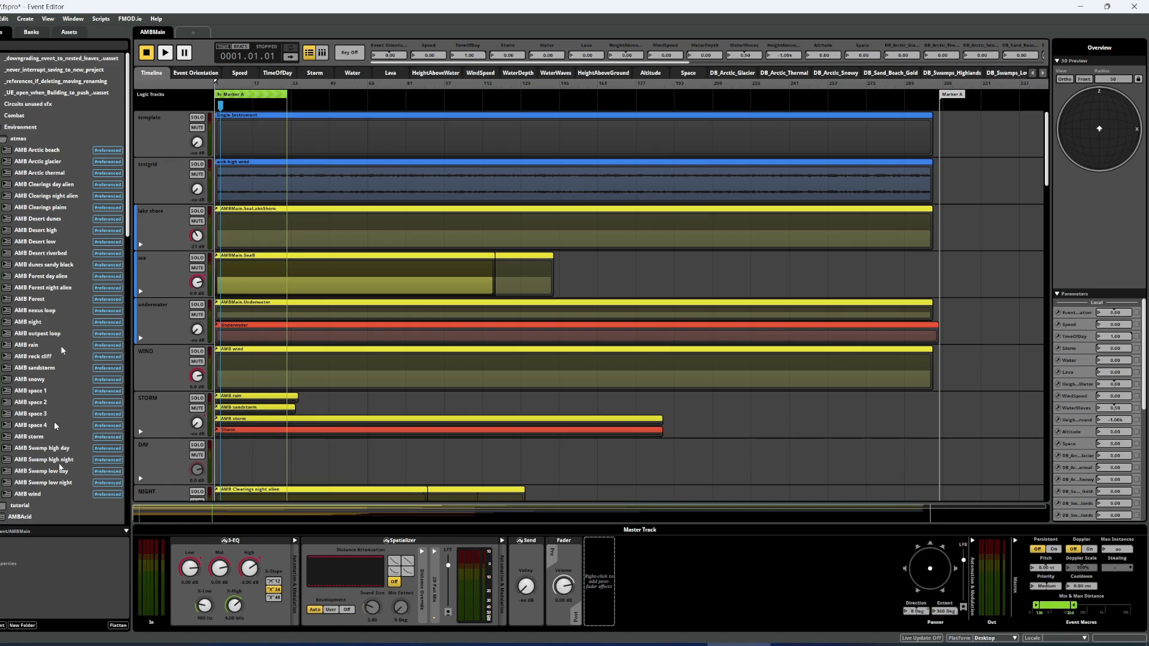
pyautogui.click(1, 139)
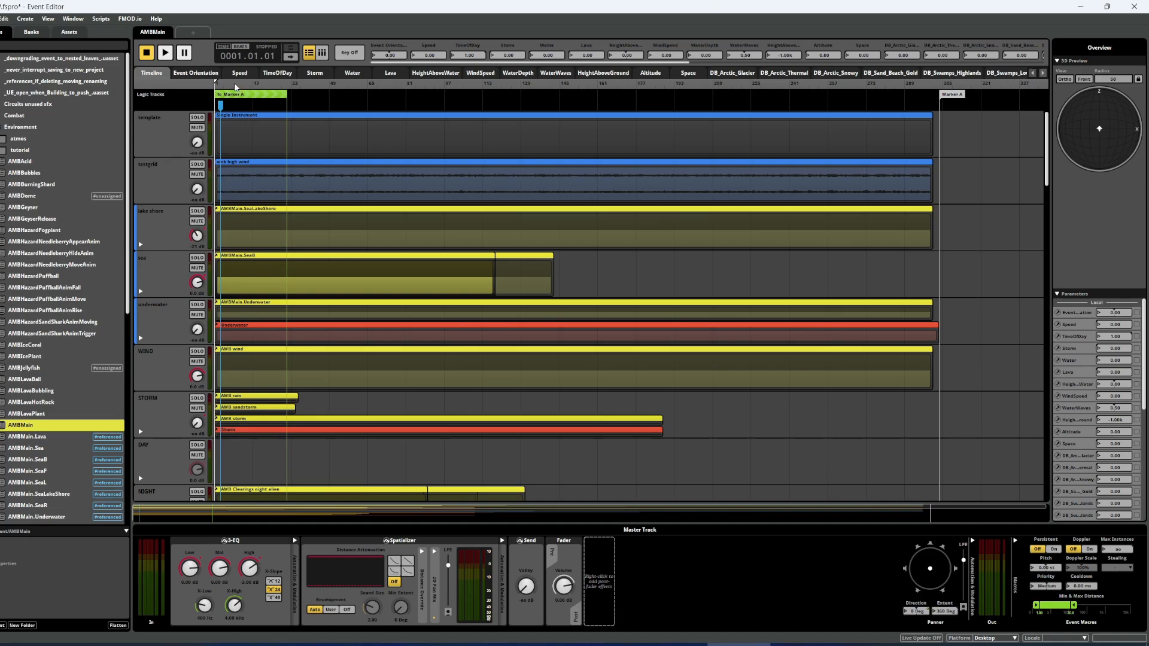
# Inspect the sustain point at the start of AMBMain, and try a new loop region spanning the amb high wind instrument.
pyautogui.moveTo(232, 83); pyautogui.dragTo(211, 81)
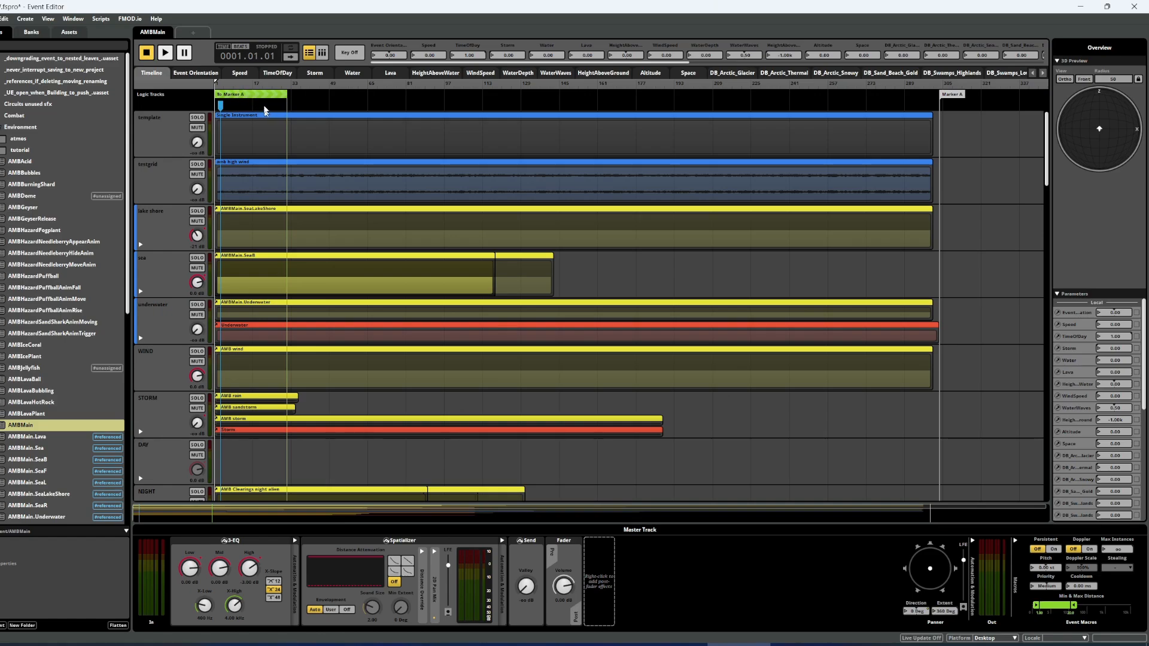
pyautogui.click(220, 105)
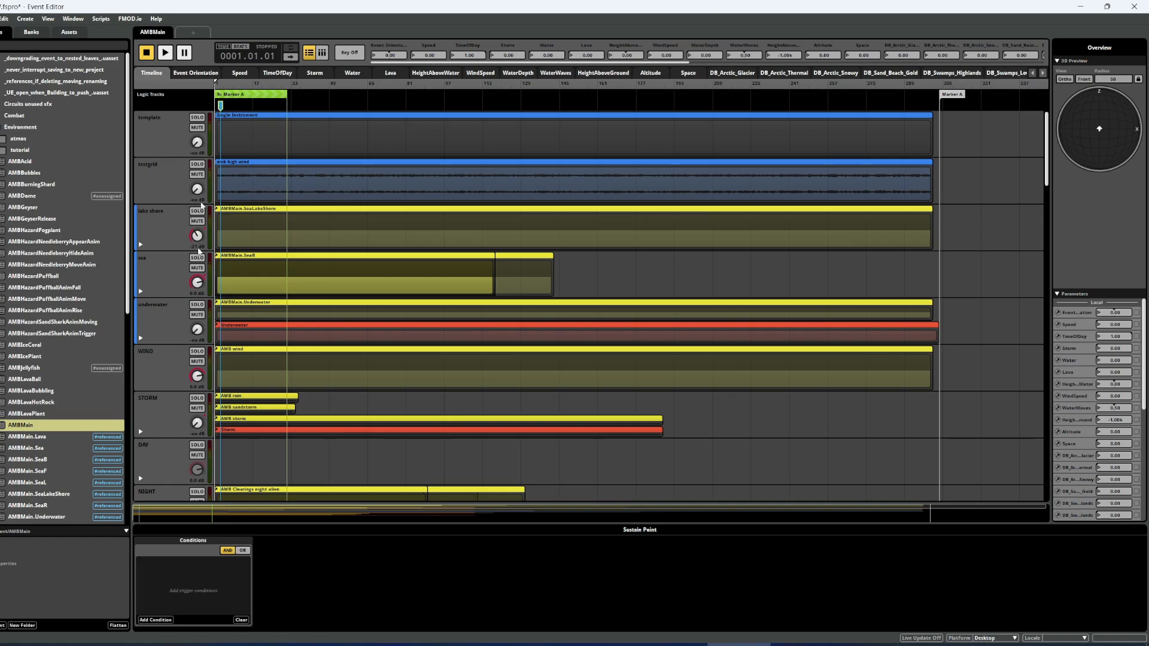
pyautogui.rightClick(257, 183)
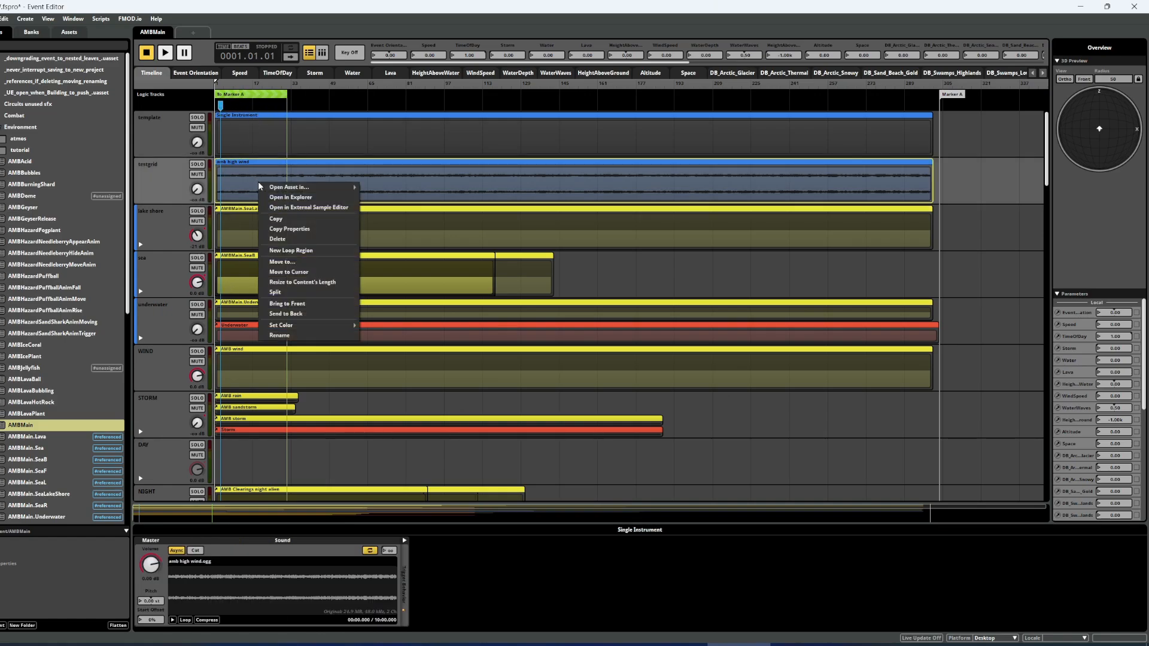
pyautogui.click(311, 258)
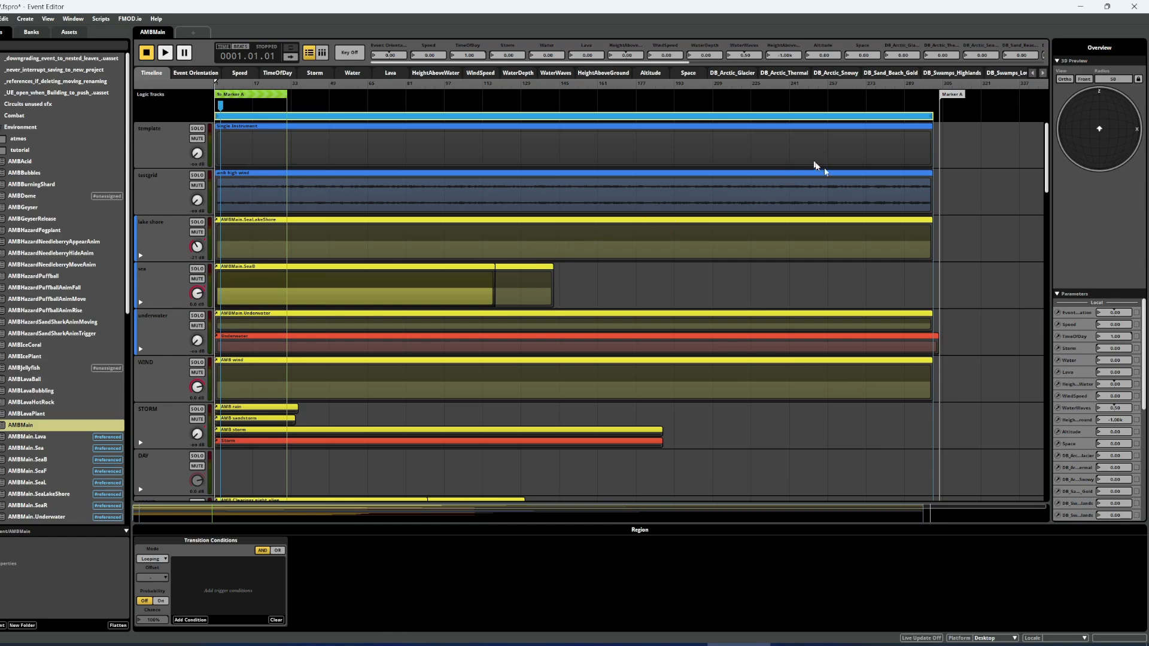
pyautogui.scroll(-1, 836, 174)
pyautogui.click(851, 181)
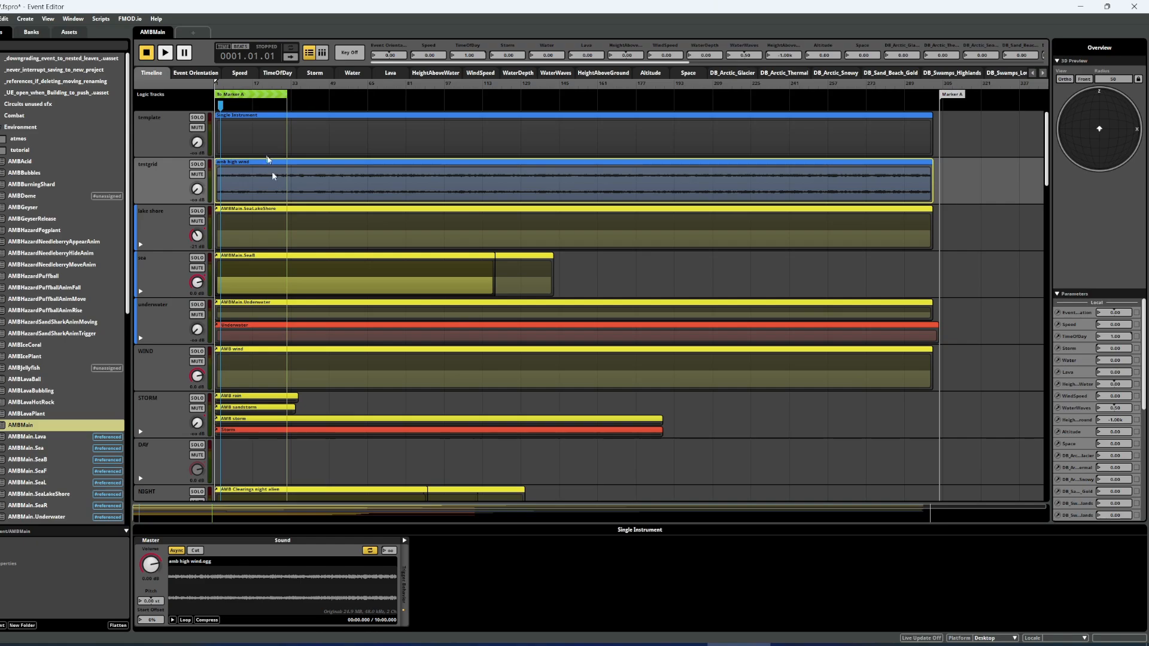
# Play AMBMain, inspect its sustain point and the transition region to Marker A, and look over the remaining tracks.
pyautogui.click(169, 53)
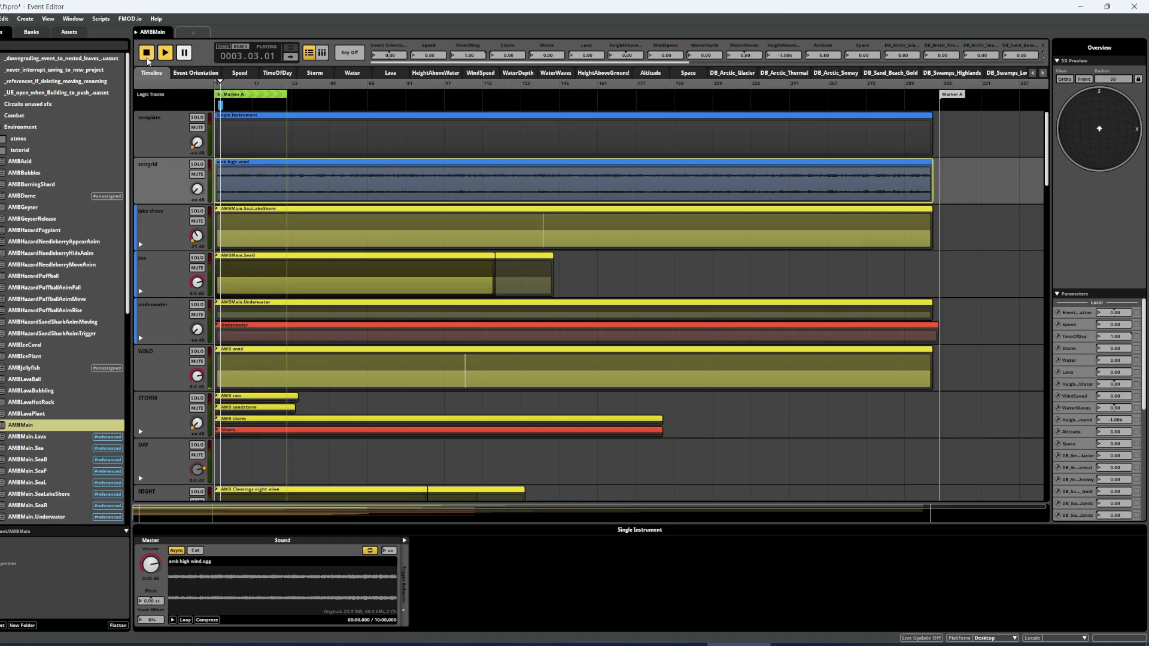
pyautogui.click(221, 109)
pyautogui.click(232, 97)
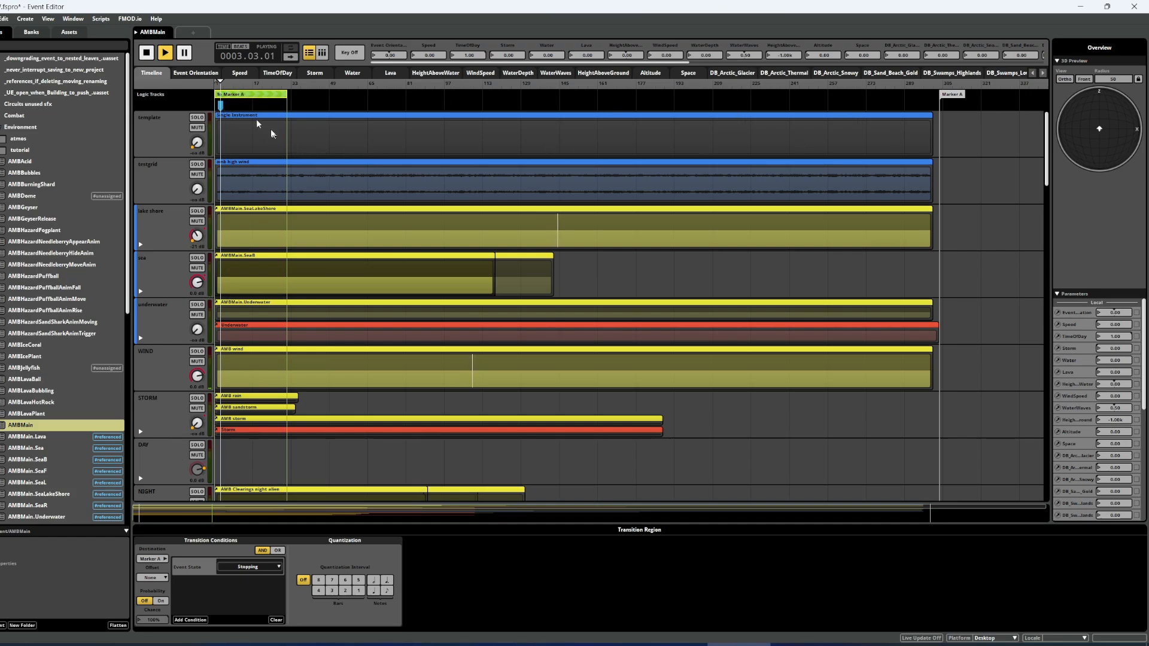
pyautogui.click(221, 107)
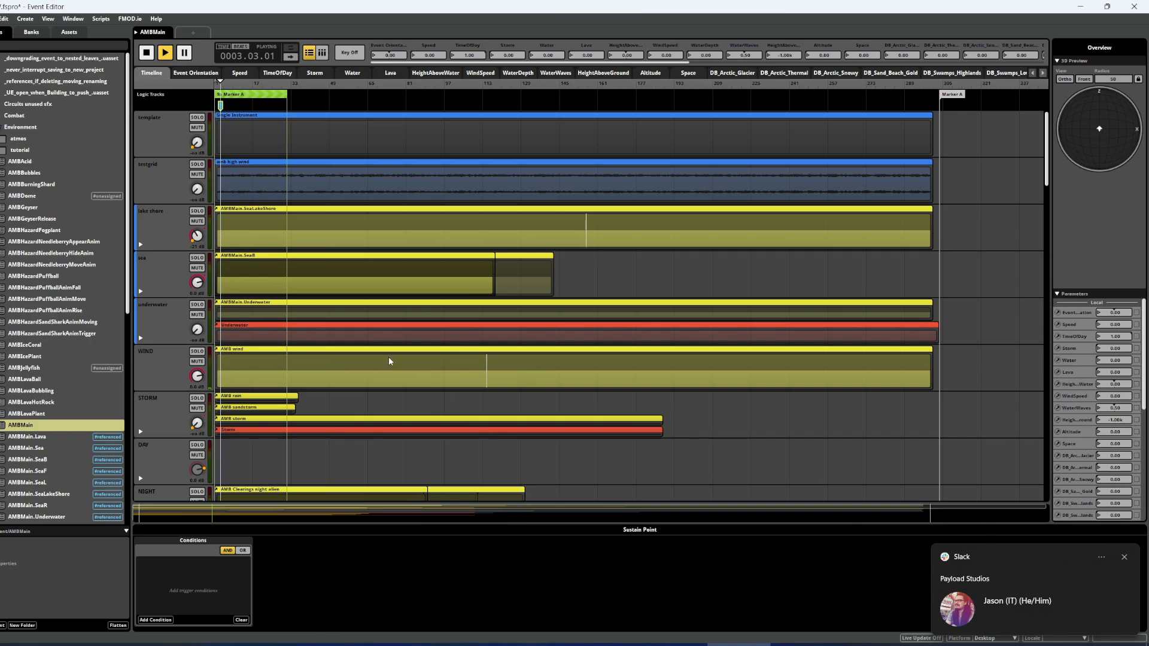
pyautogui.scroll(-4, 335, 299)
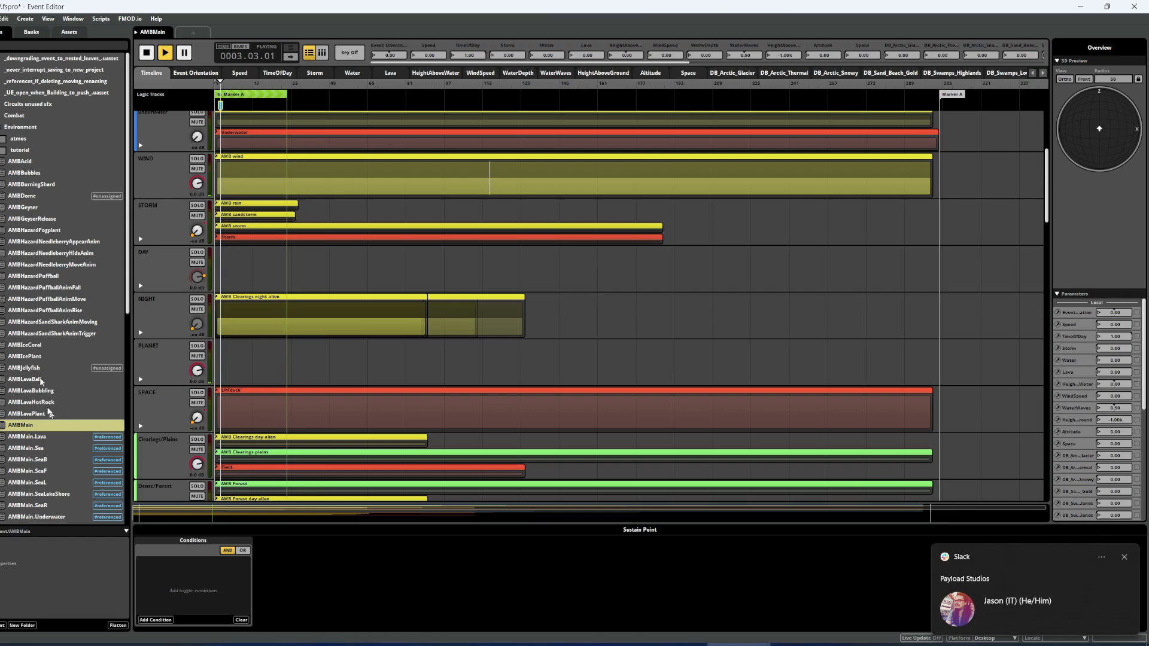
# Collapse the Environment folder, expand the Music folder, and open the MXMain event.
pyautogui.click(0, 127)
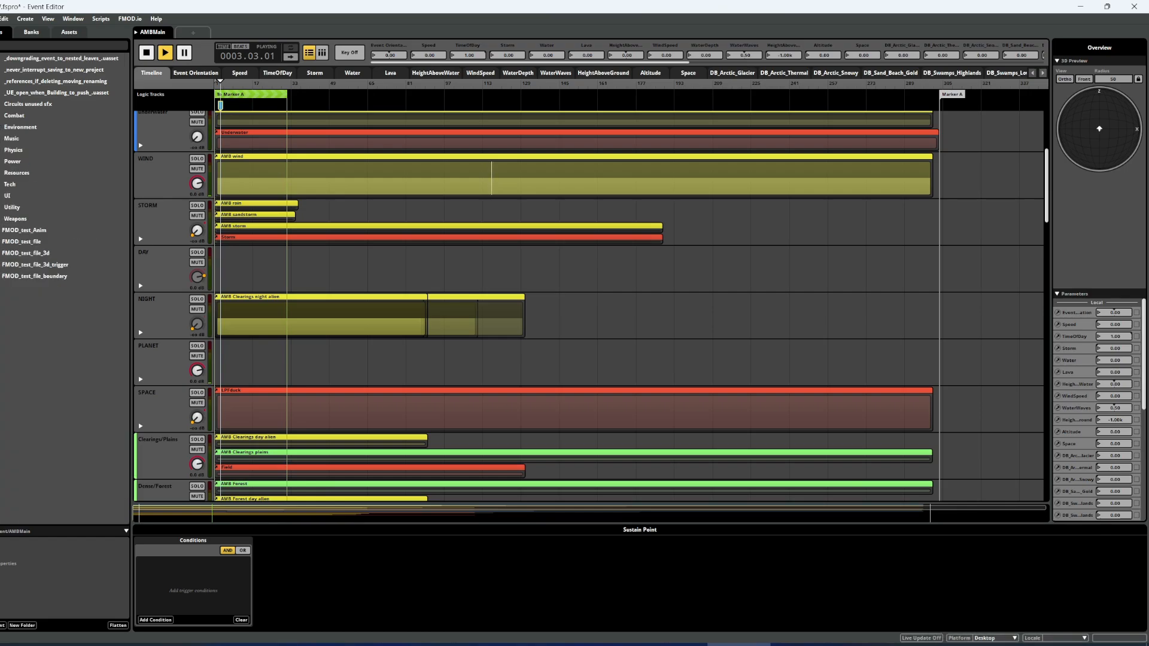
pyautogui.click(0, 138)
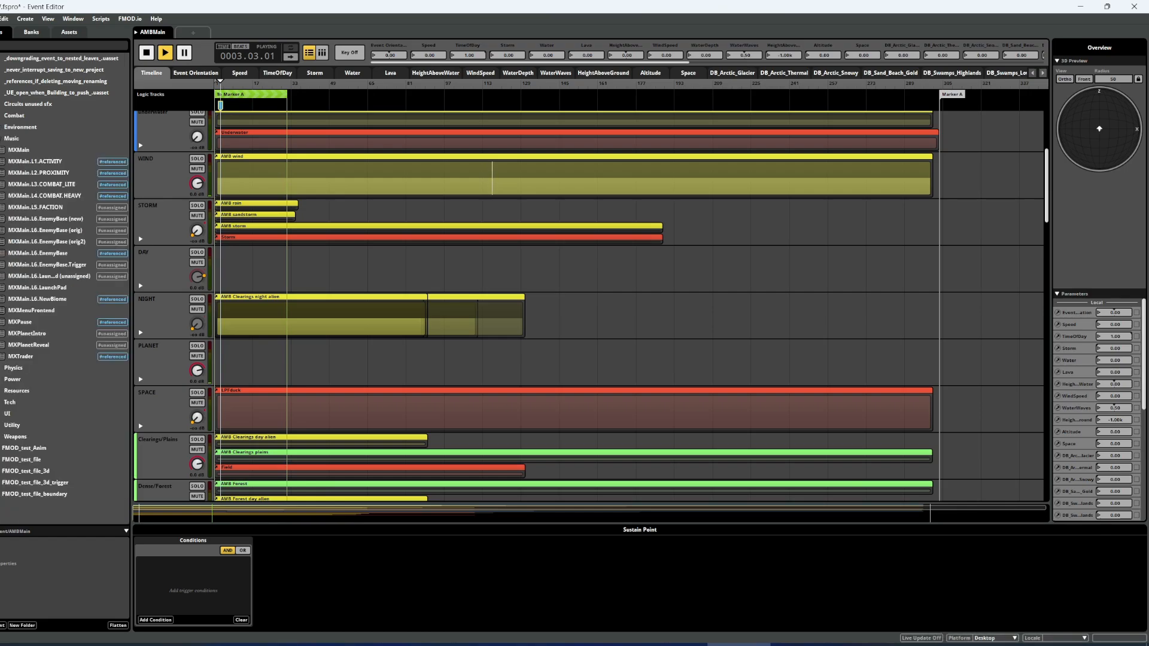
pyautogui.click(17, 151)
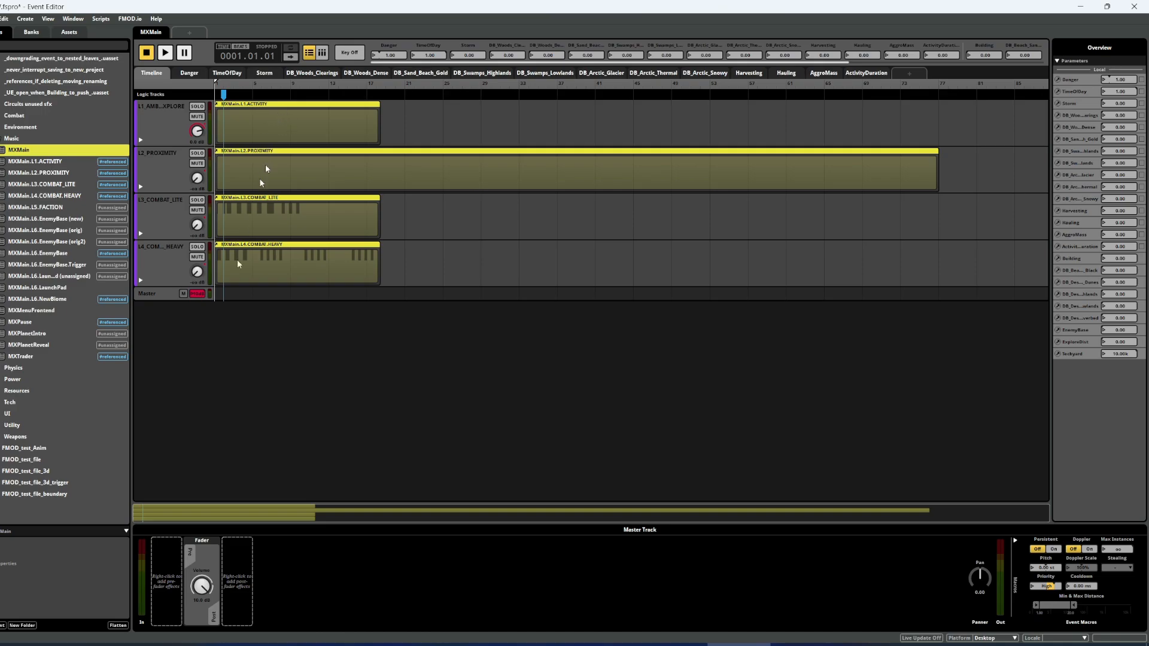
# Reveal the Danger-driven volume automation on the heavy combat (L4) track of MXMain.
pyautogui.click(161, 271)
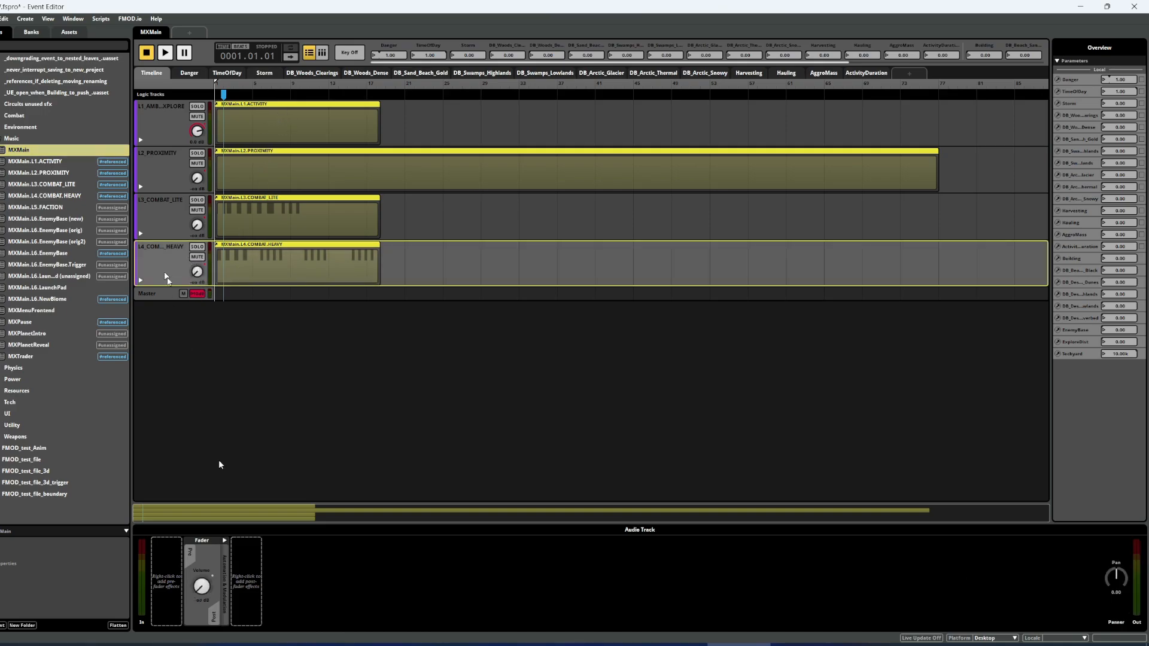
pyautogui.click(226, 542)
pyautogui.click(230, 542)
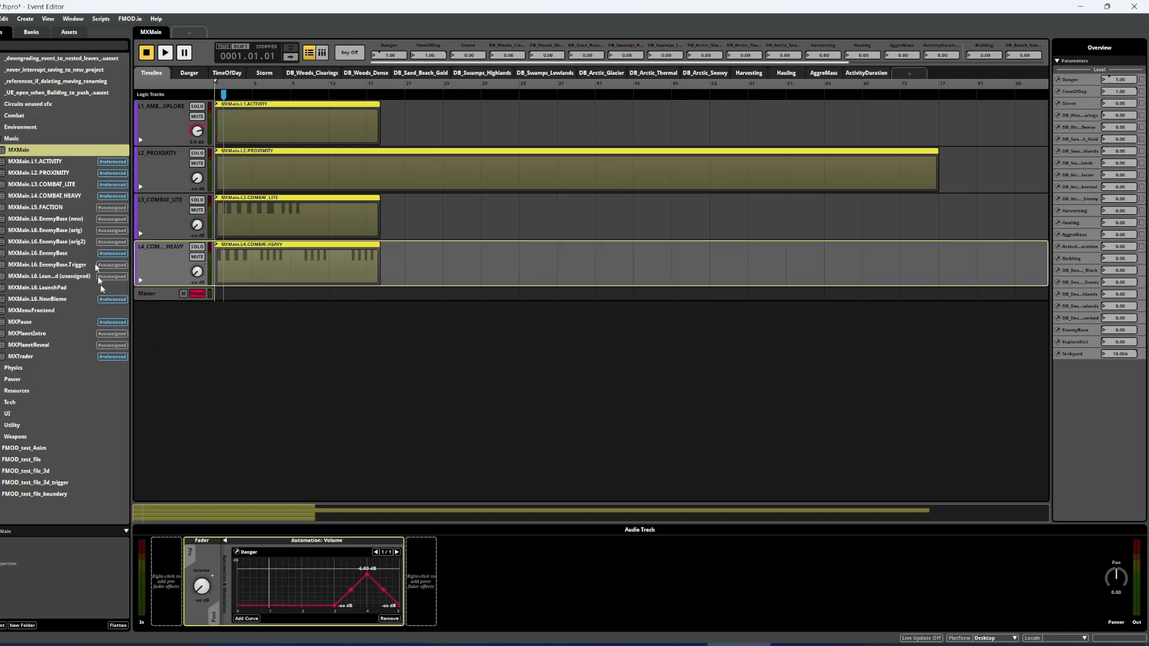
# Inspect the L1 and L2_PROXIMITY tracks of MXMain, including the L1 track's expandable contents.
pyautogui.click(161, 120)
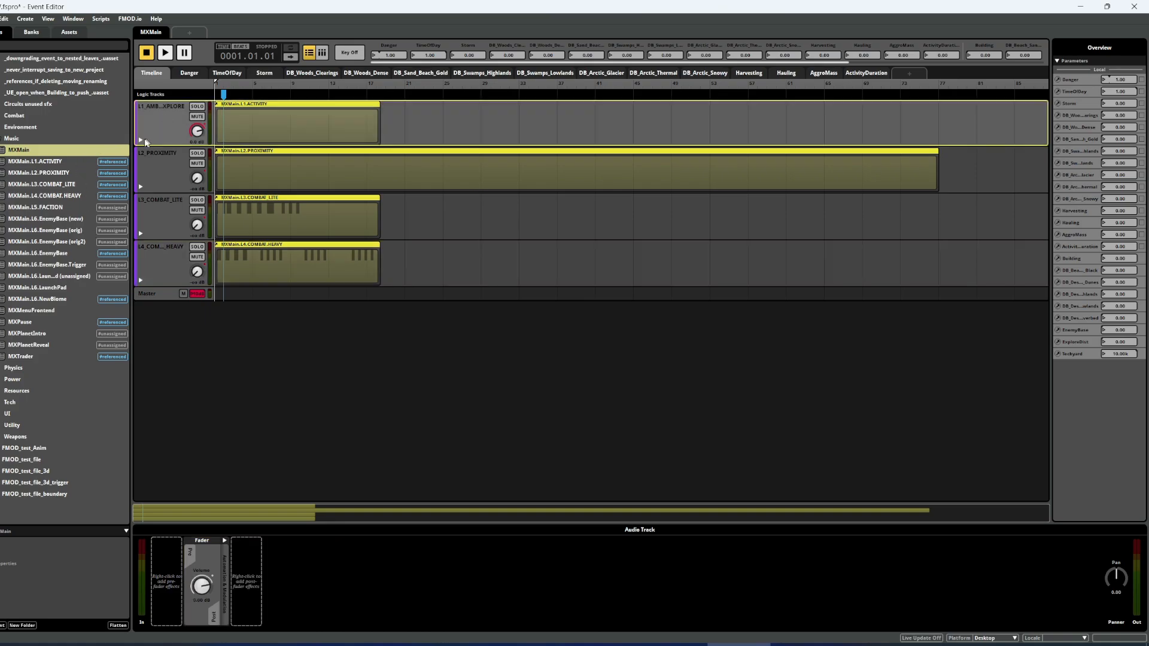
pyautogui.click(140, 140)
pyautogui.click(139, 140)
pyautogui.click(166, 173)
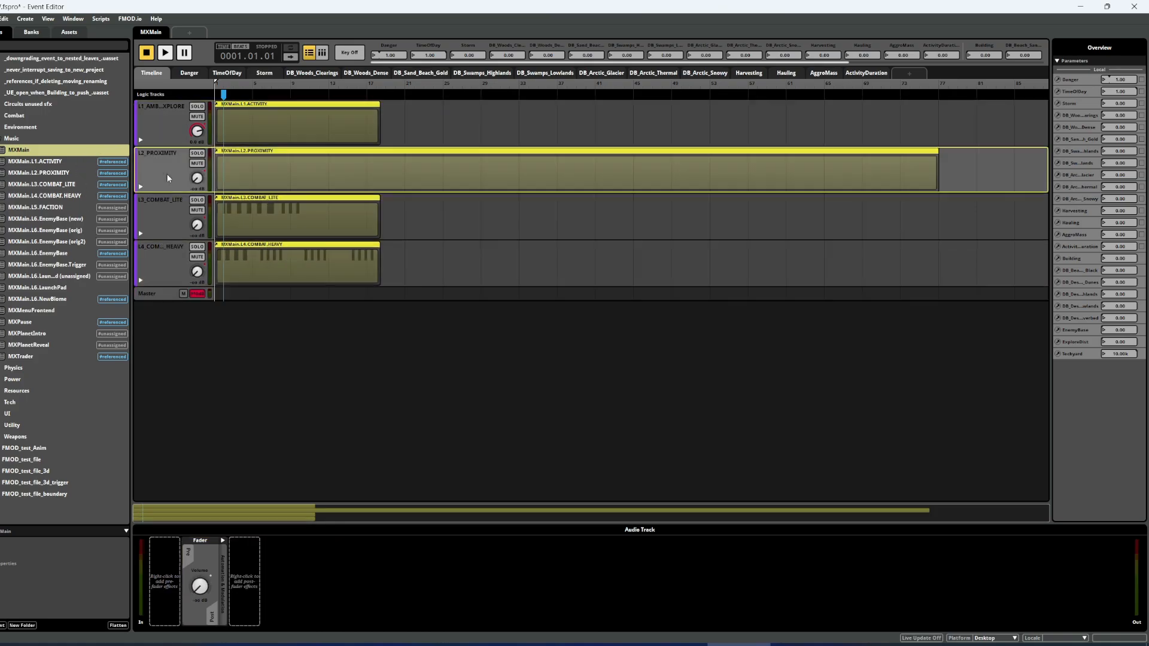
pyautogui.click(170, 132)
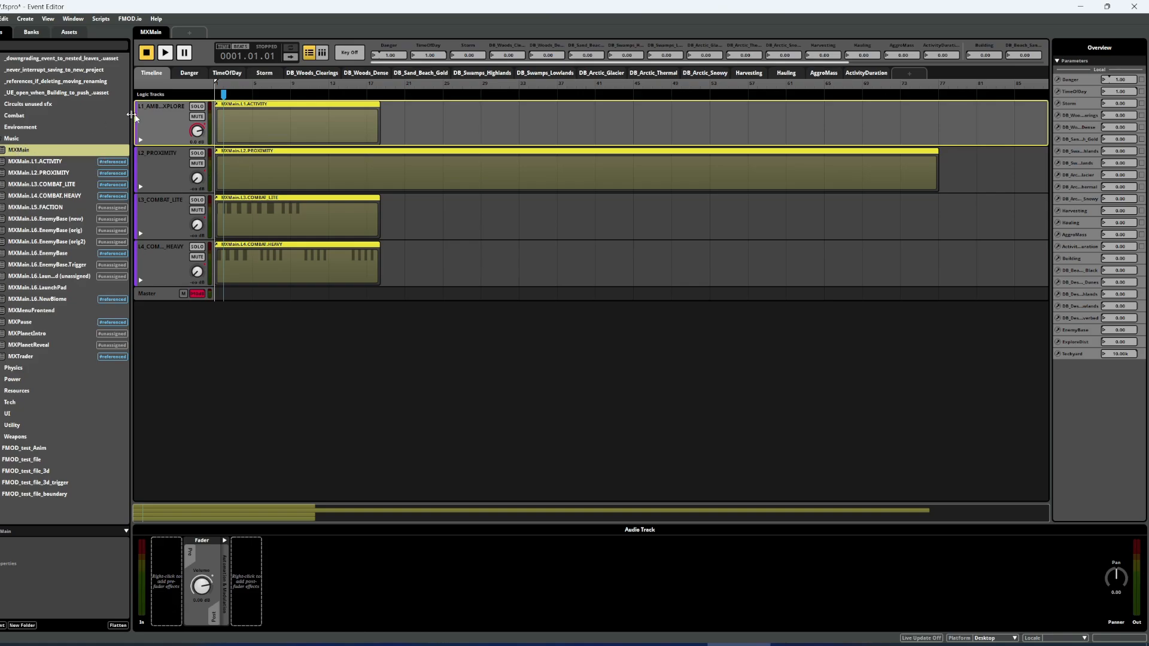
# Review the nested events MXMain.L2.PROXIMITY, MXMain.L3.COMBAT_LITE and MXMain.L1.ACTIVITY, and return to MXMain.
pyautogui.click(48, 173)
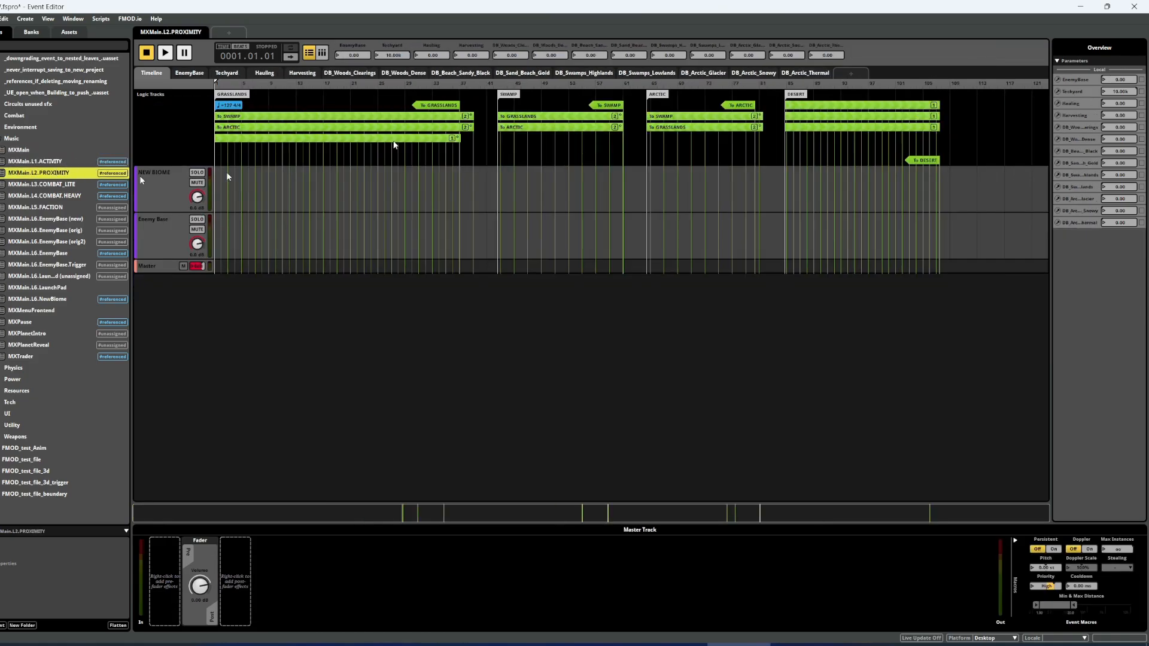
pyautogui.click(49, 185)
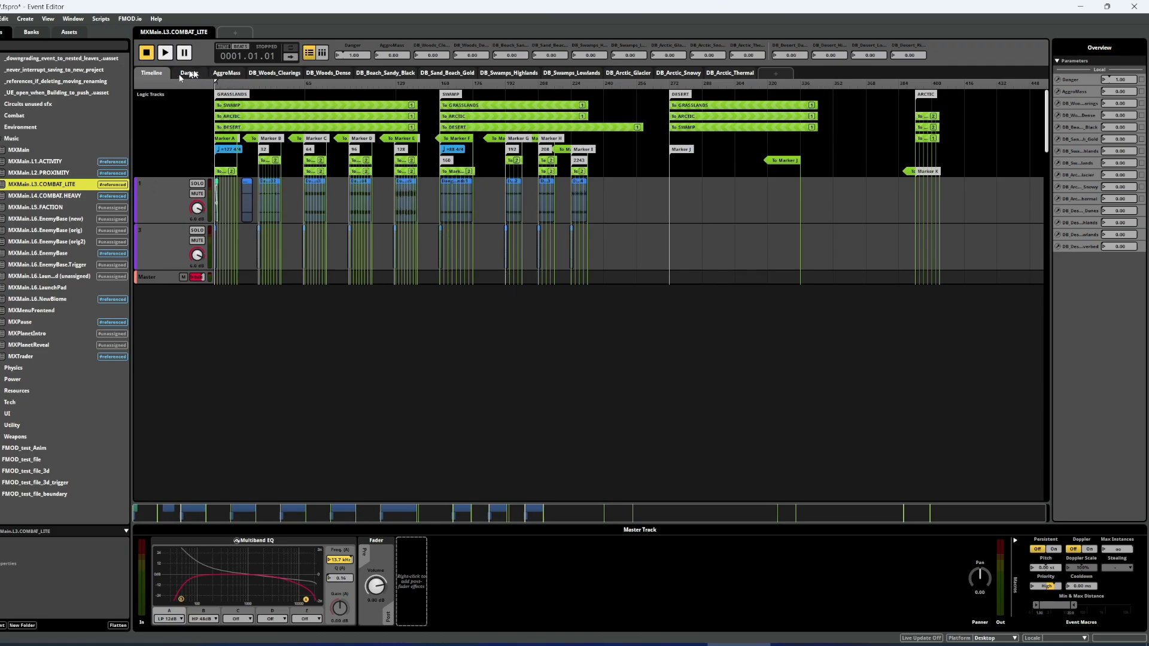
pyautogui.click(39, 162)
pyautogui.click(38, 150)
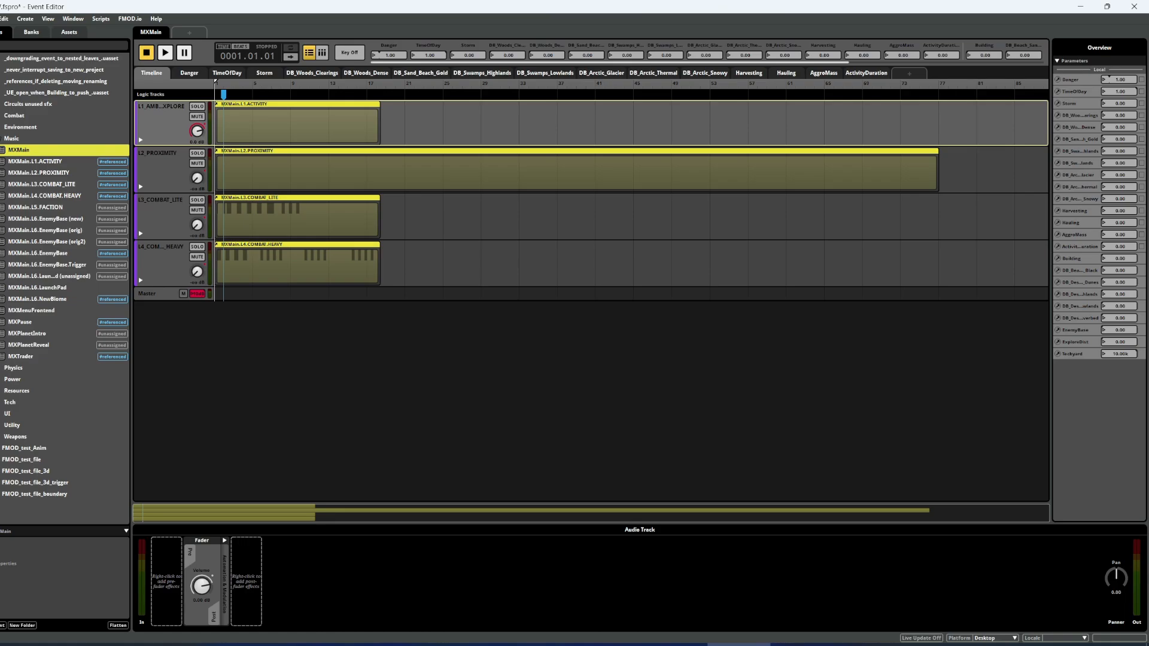
# Collapse the Music folder, check the contents of the Physics folder, and expand the Power folder in its place.
pyautogui.click(1, 138)
pyautogui.click(1, 150)
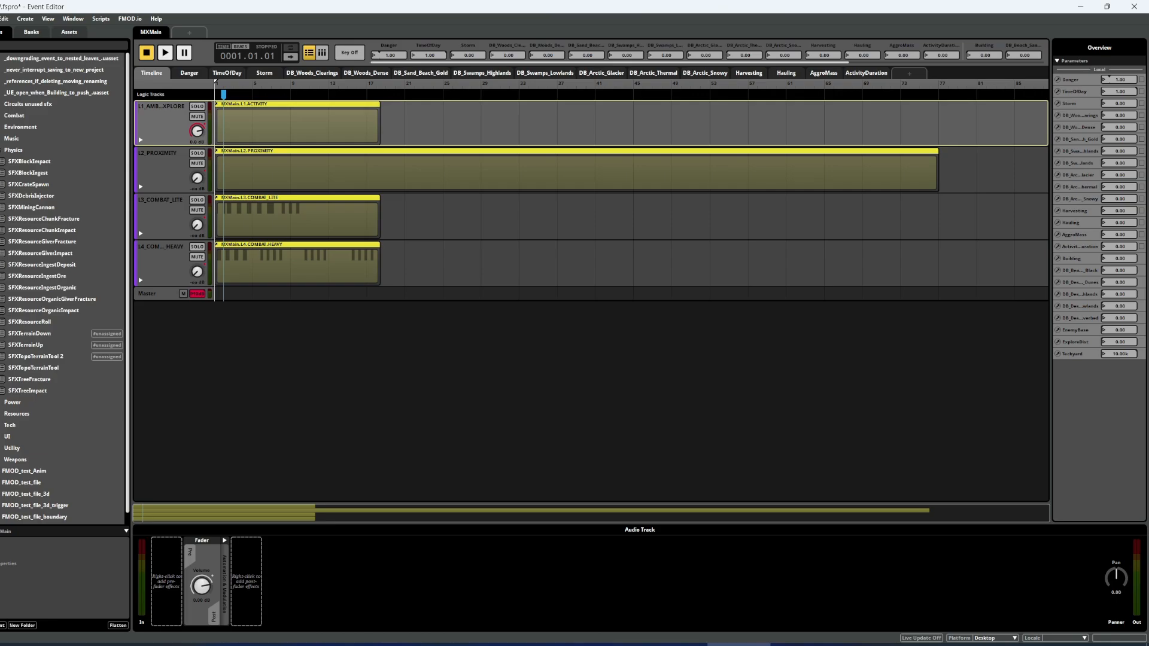
pyautogui.click(0, 150)
pyautogui.click(1, 161)
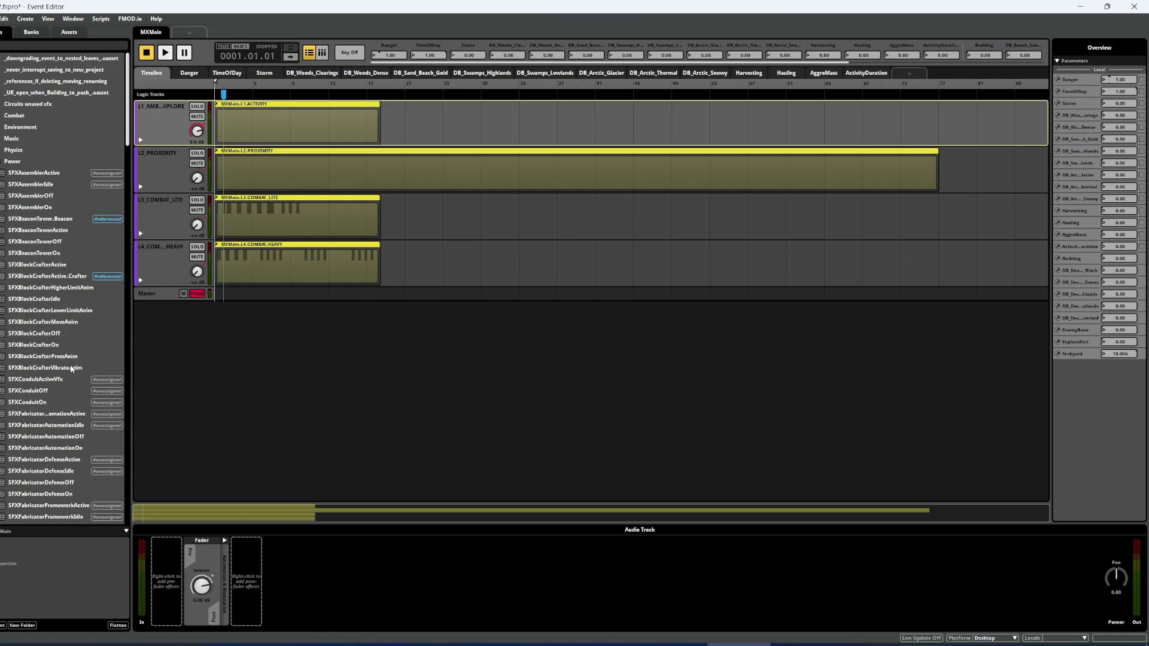
# Look through the Power folder's events, opening SFXBlockCrafterVibrateAnim, SFXFabricatorAutomationOff and SFXFabricatorAutomationOn.
pyautogui.scroll(-1, 72, 365)
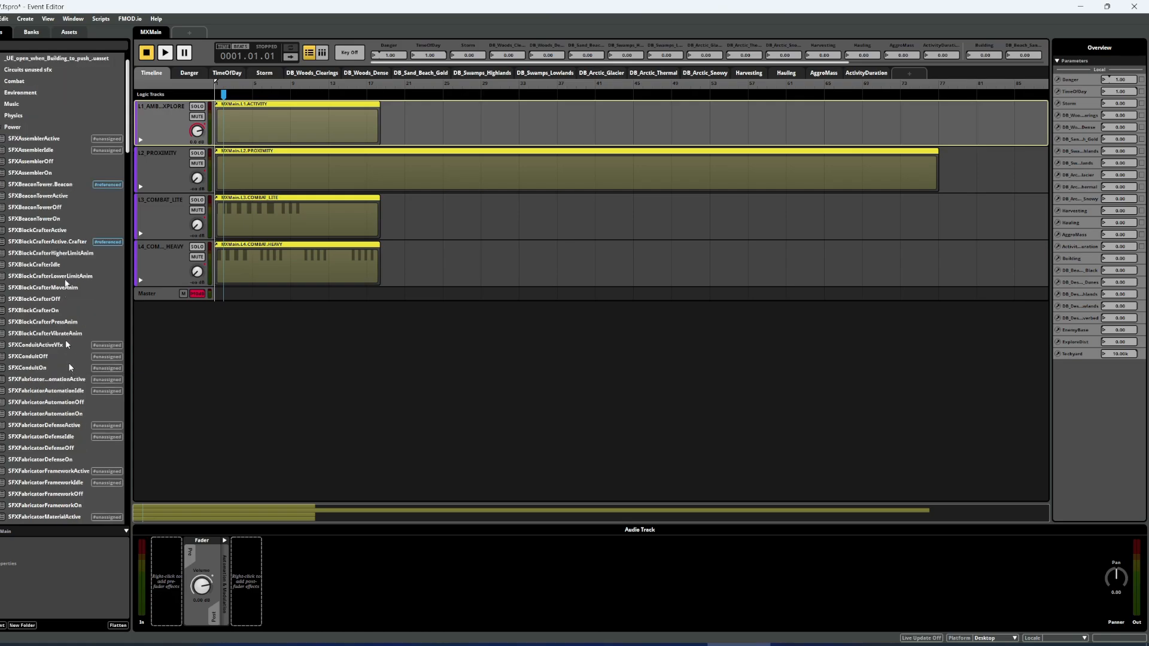
pyautogui.scroll(-1, 105, 319)
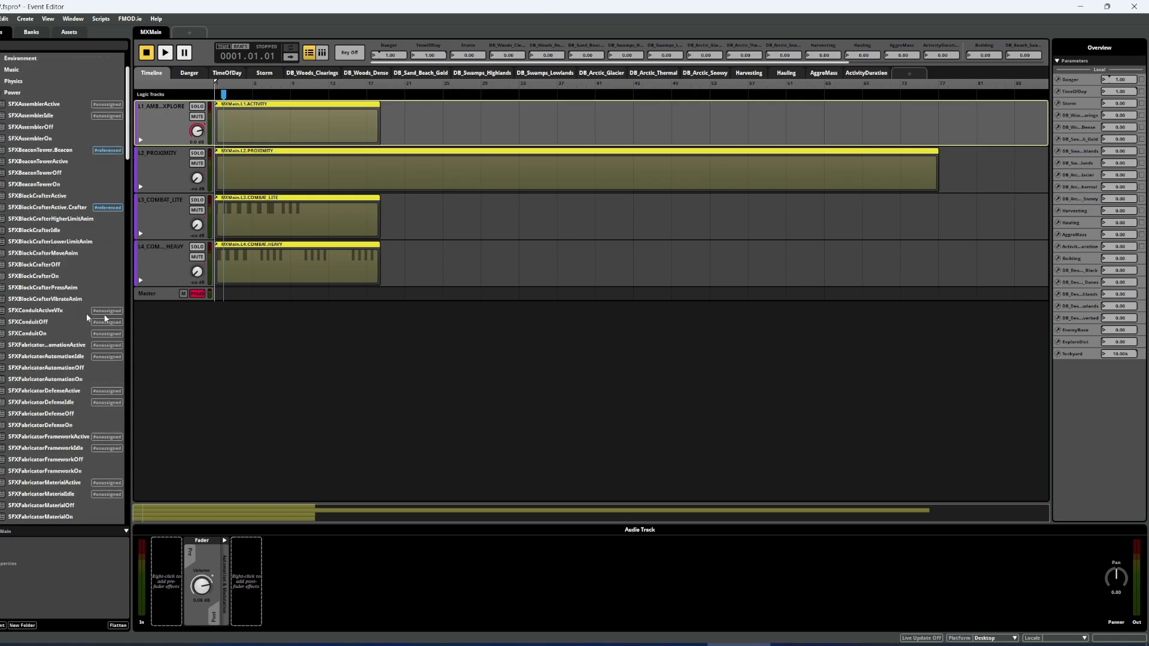
pyautogui.click(28, 299)
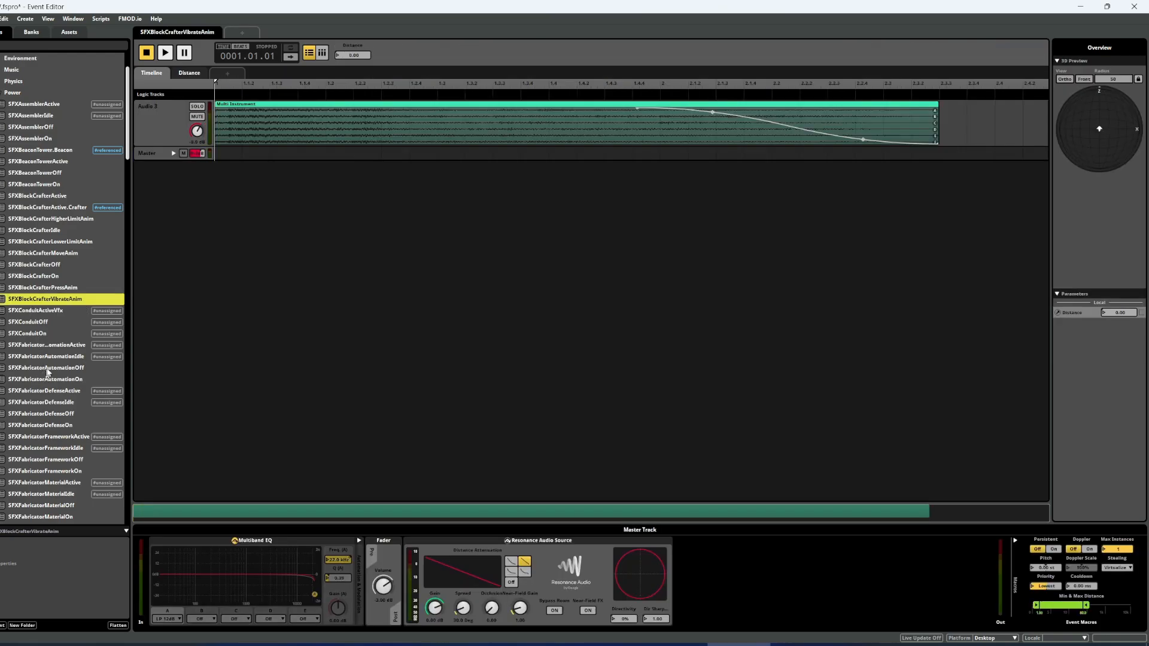
pyautogui.click(48, 370)
pyautogui.click(50, 380)
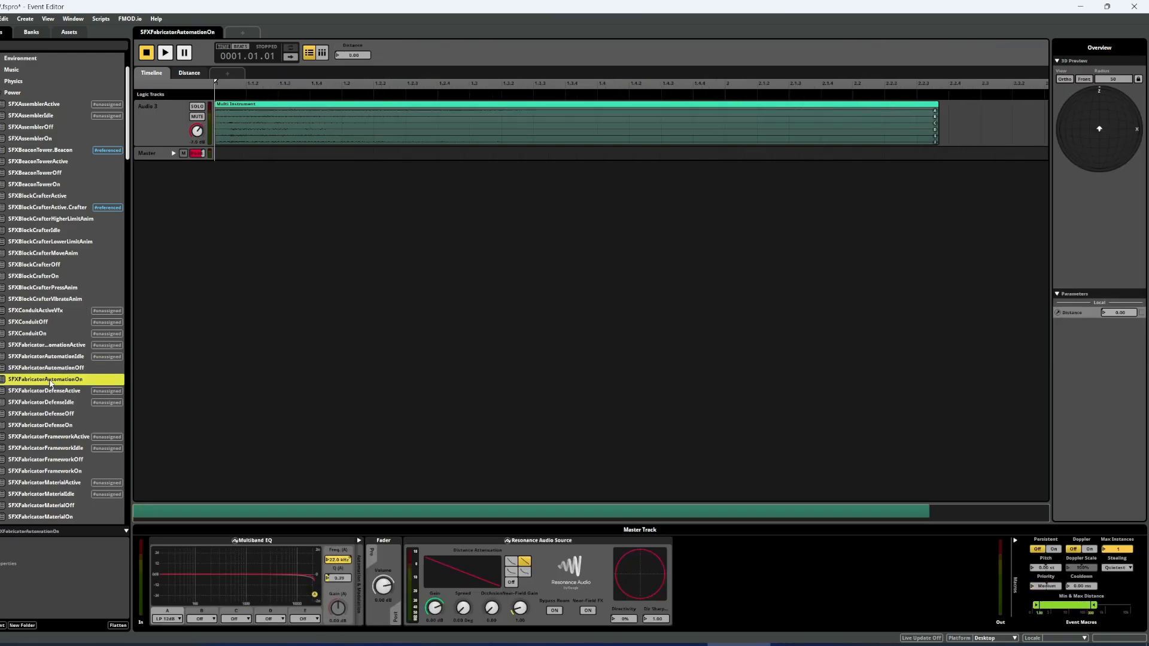
pyautogui.scroll(-4, 50, 383)
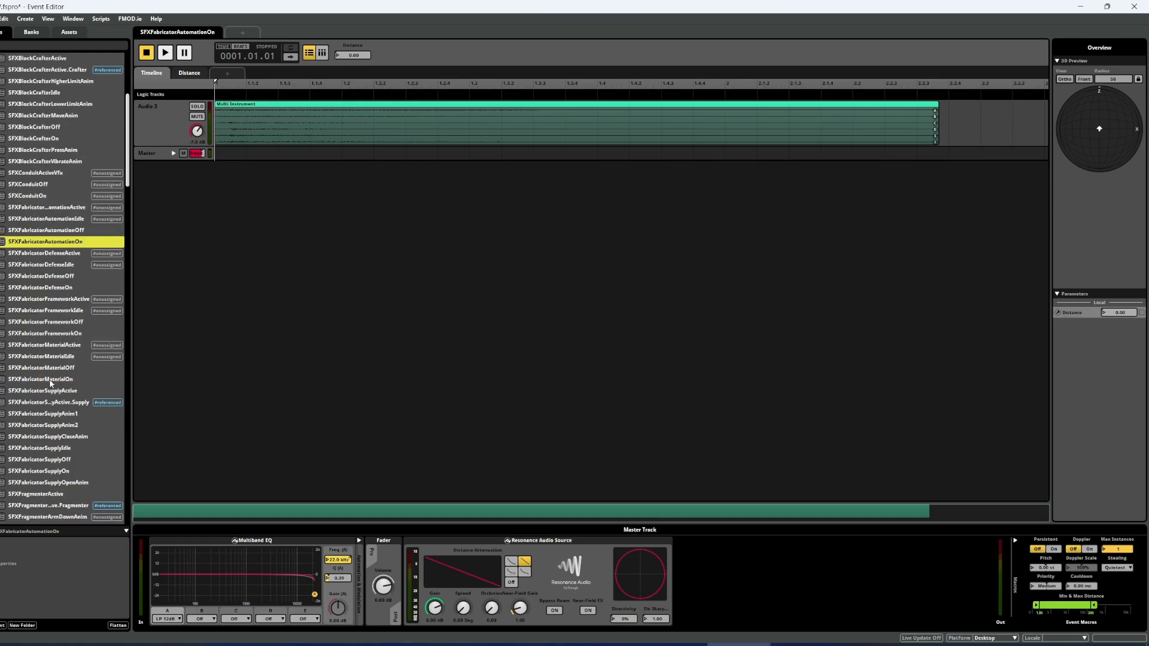
# Scan the rest of the Power folder and open SFXFabricatorAutomationOff, SFXFabricatorAutomationOn, SFXFabricatorDefenseOff and SFXFabricatorDefenseOn for review.
pyautogui.scroll(-20, 51, 383)
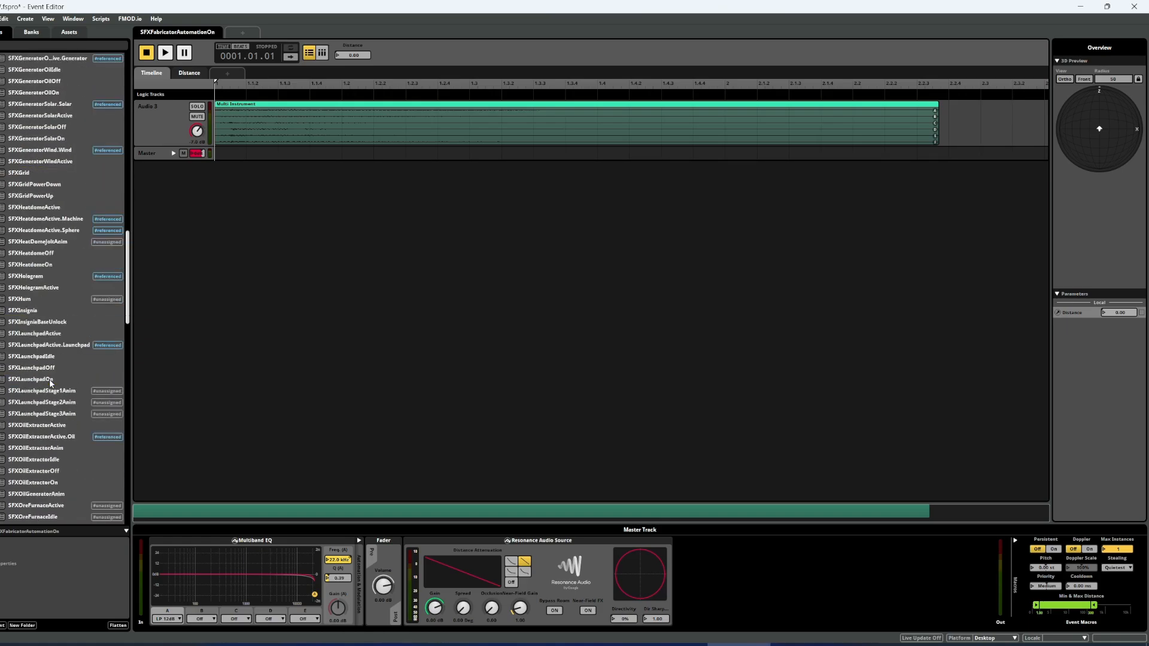
pyautogui.scroll(-15, 84, 376)
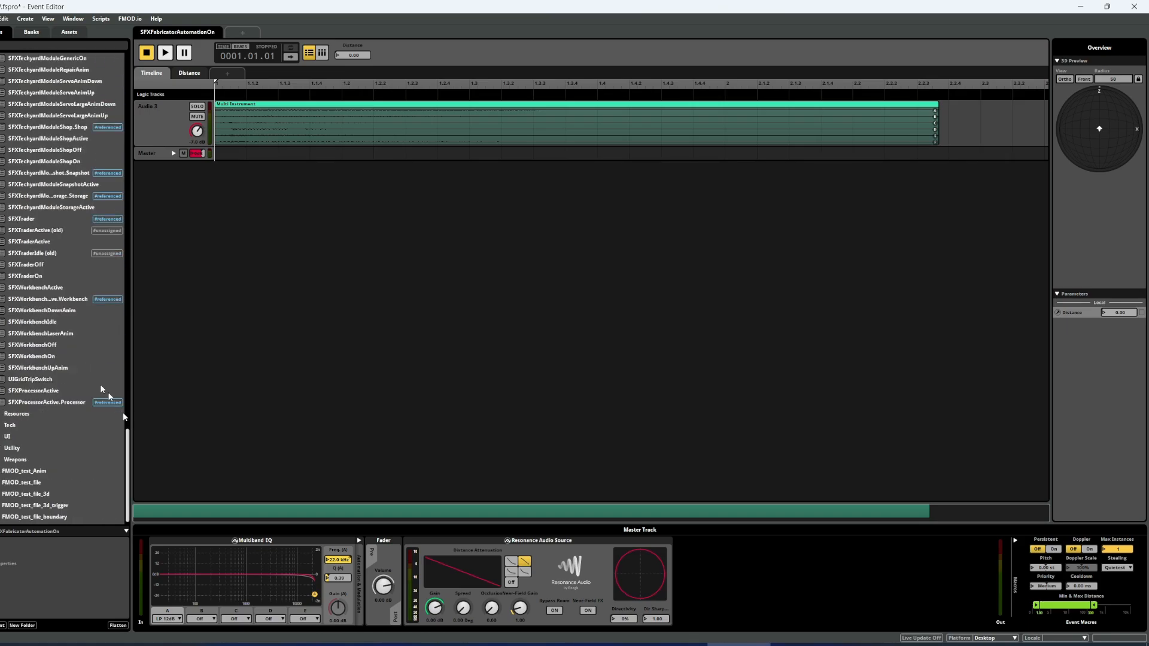
pyautogui.moveTo(127, 449); pyautogui.dragTo(115, 106)
pyautogui.scroll(1, 38, 280)
pyautogui.click(52, 311)
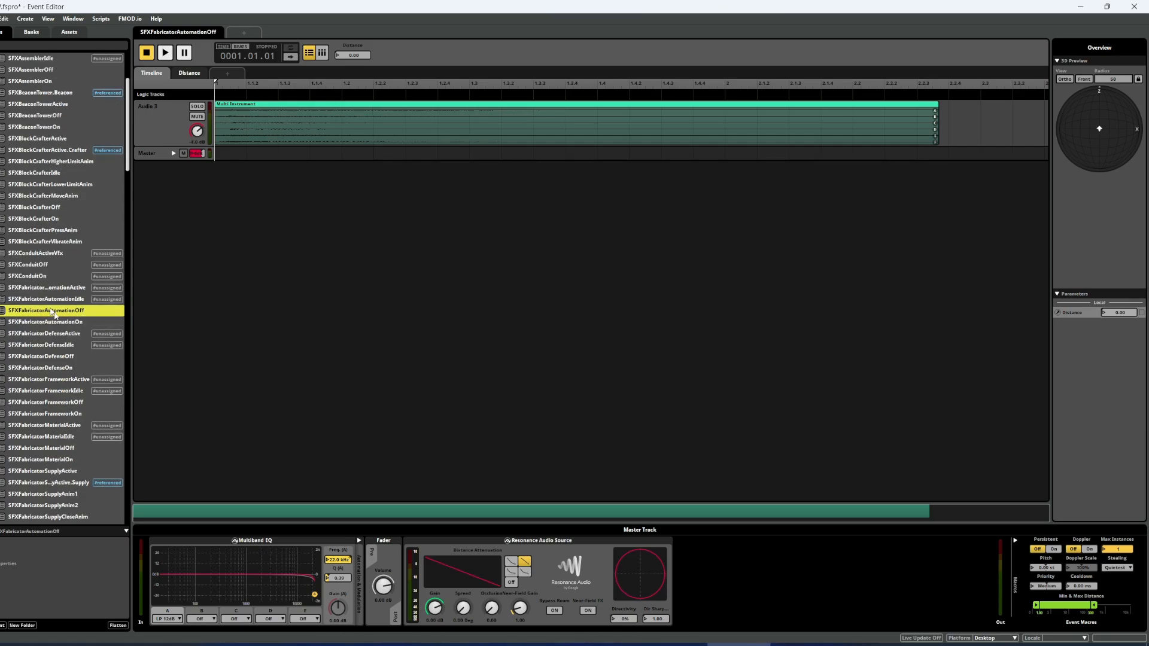
pyautogui.click(59, 322)
pyautogui.click(68, 357)
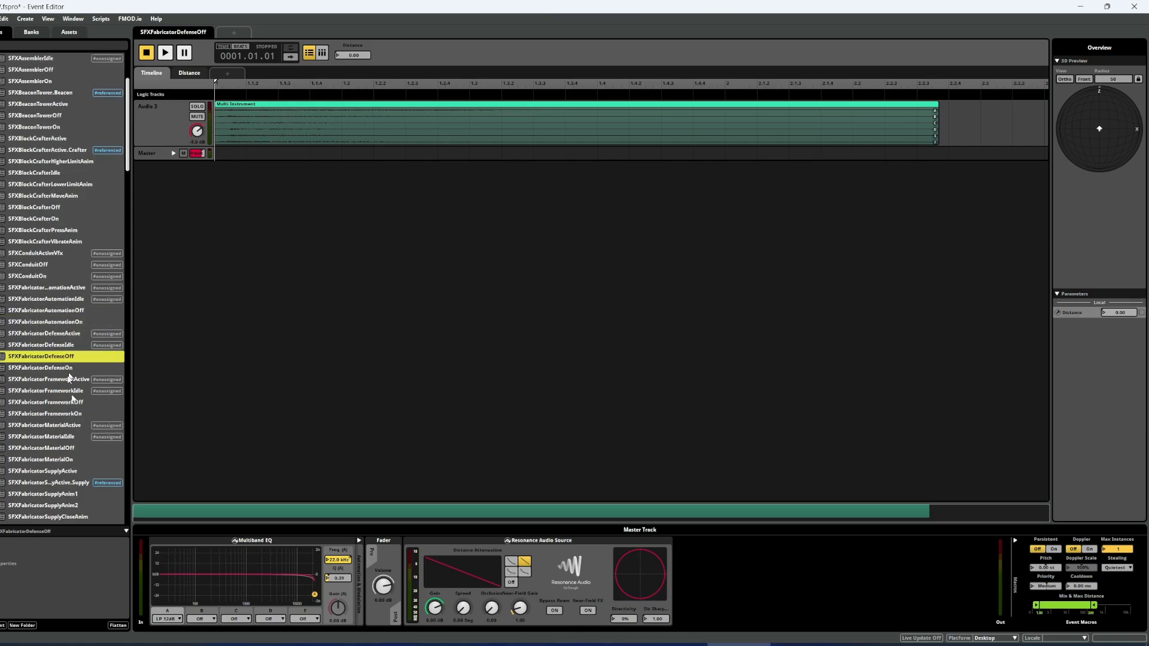
pyautogui.click(69, 370)
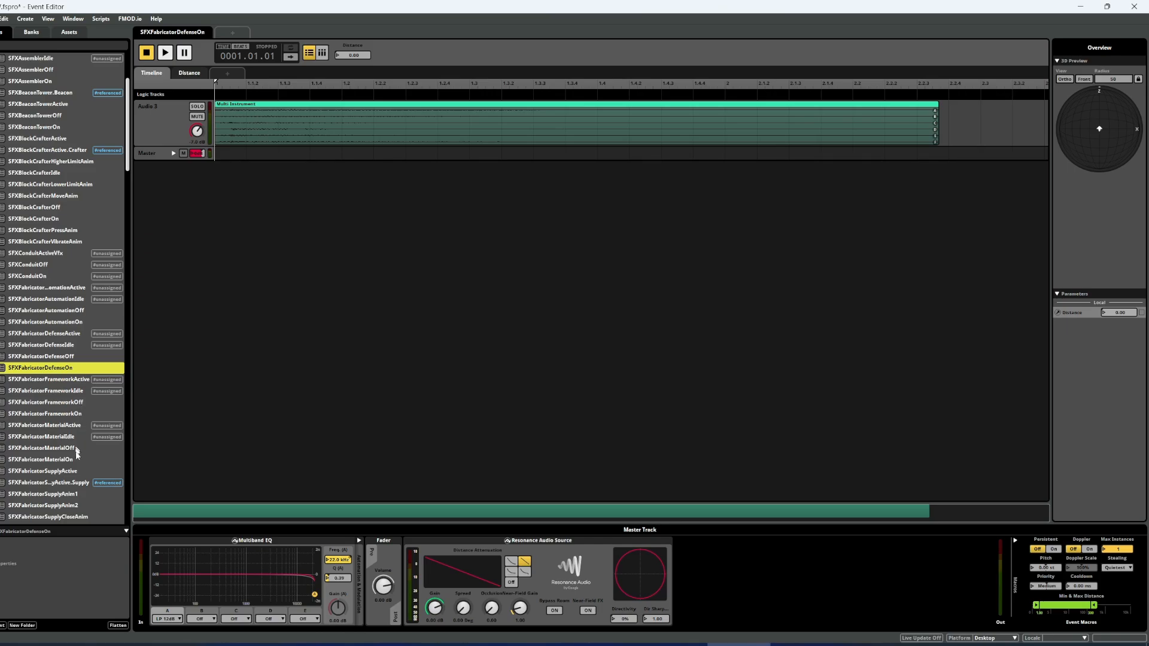
pyautogui.scroll(4, 43, 127)
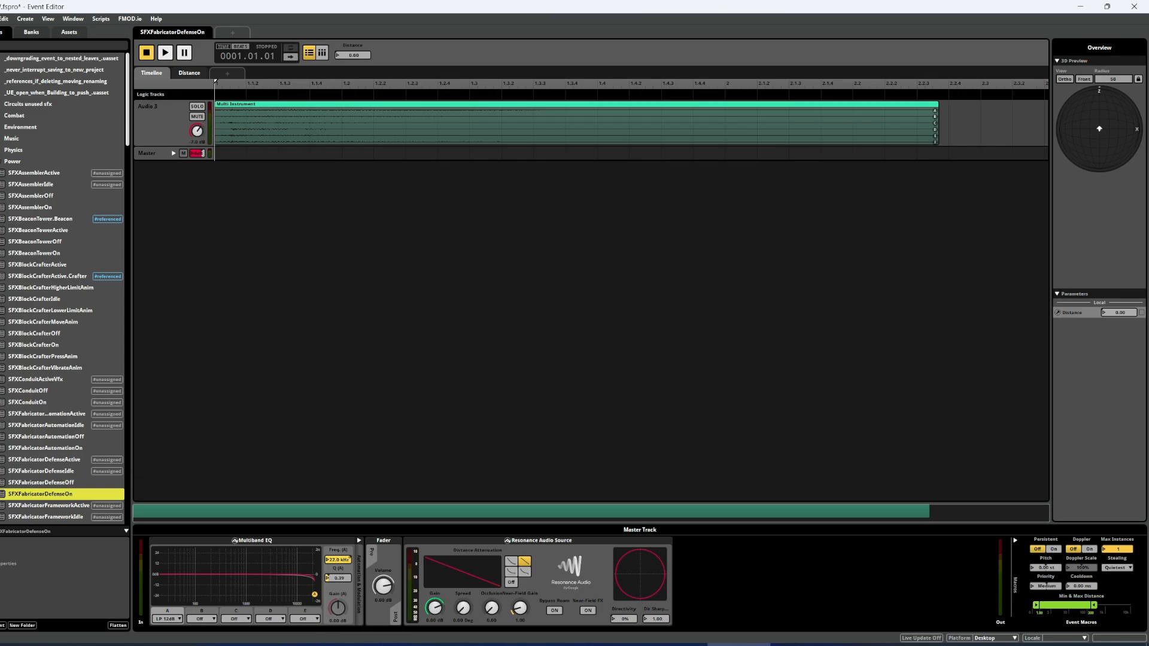
# Collapse the Power folder, check the contents of the Resources folder, and expand the Tech folder in its place.
pyautogui.click(1, 161)
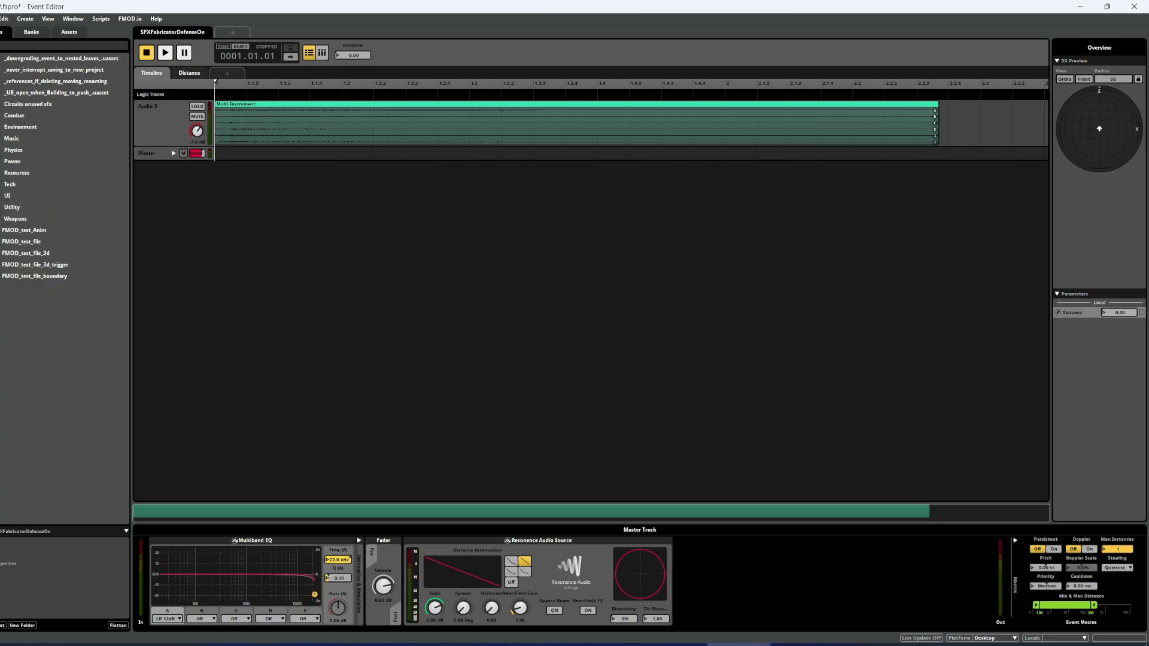
pyautogui.click(1, 173)
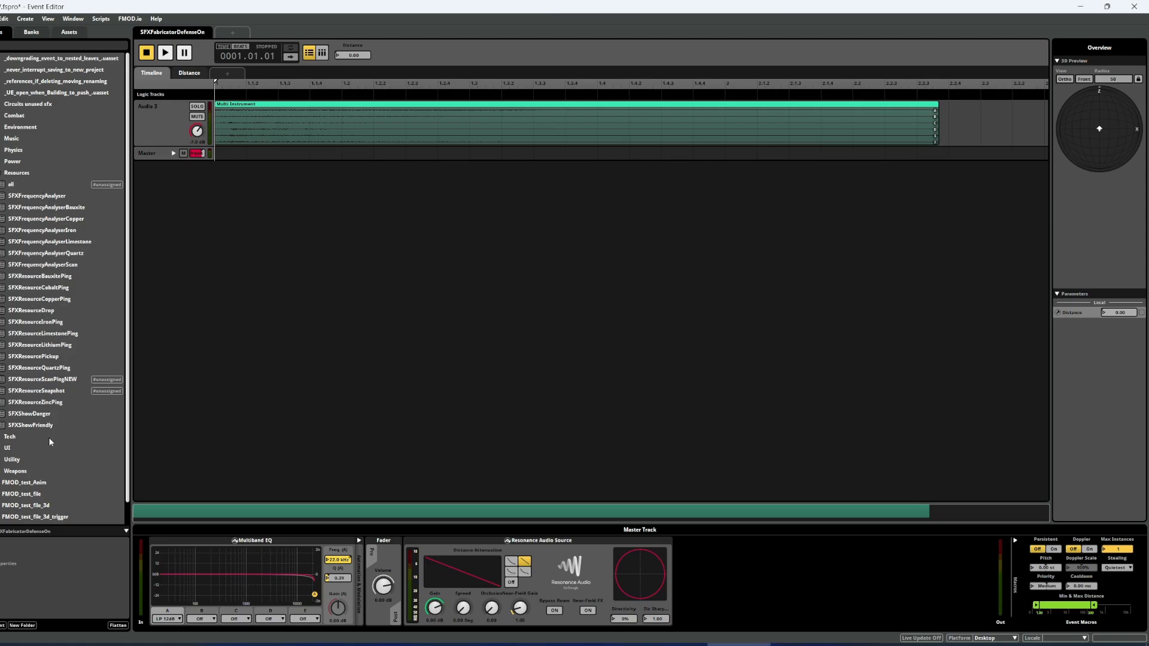
pyautogui.click(0, 173)
pyautogui.click(0, 184)
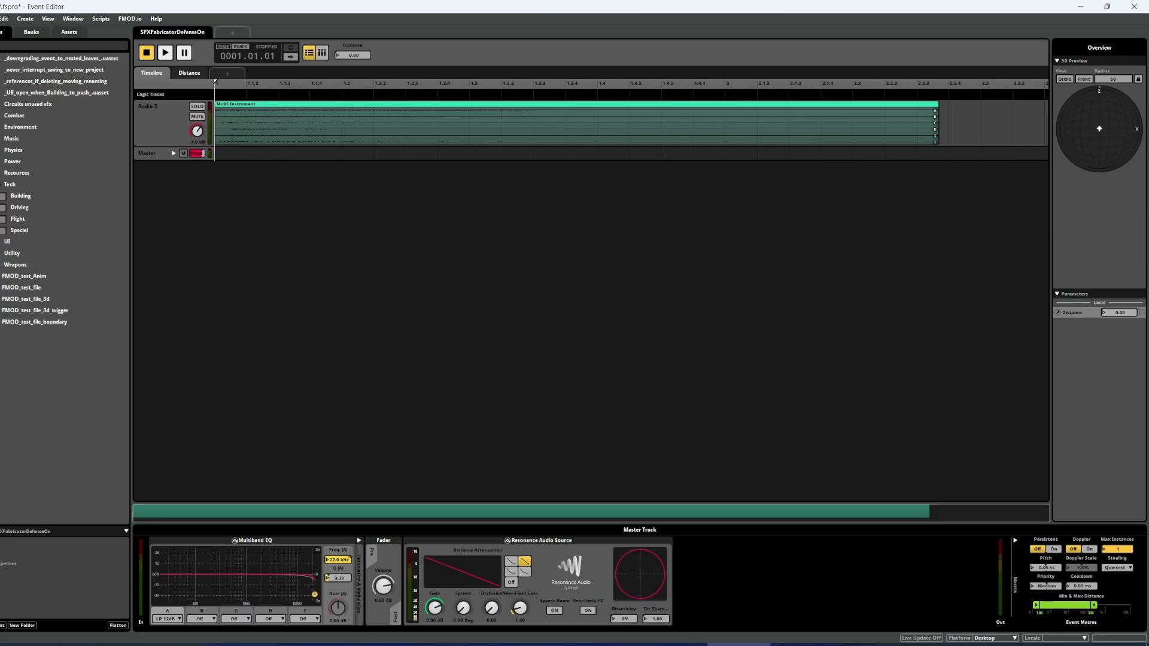
# Review the events in Tech's Building subfolder, collapse it, and expand the Driving subfolder.
pyautogui.click(1, 196)
pyautogui.scroll(-5, 27, 275)
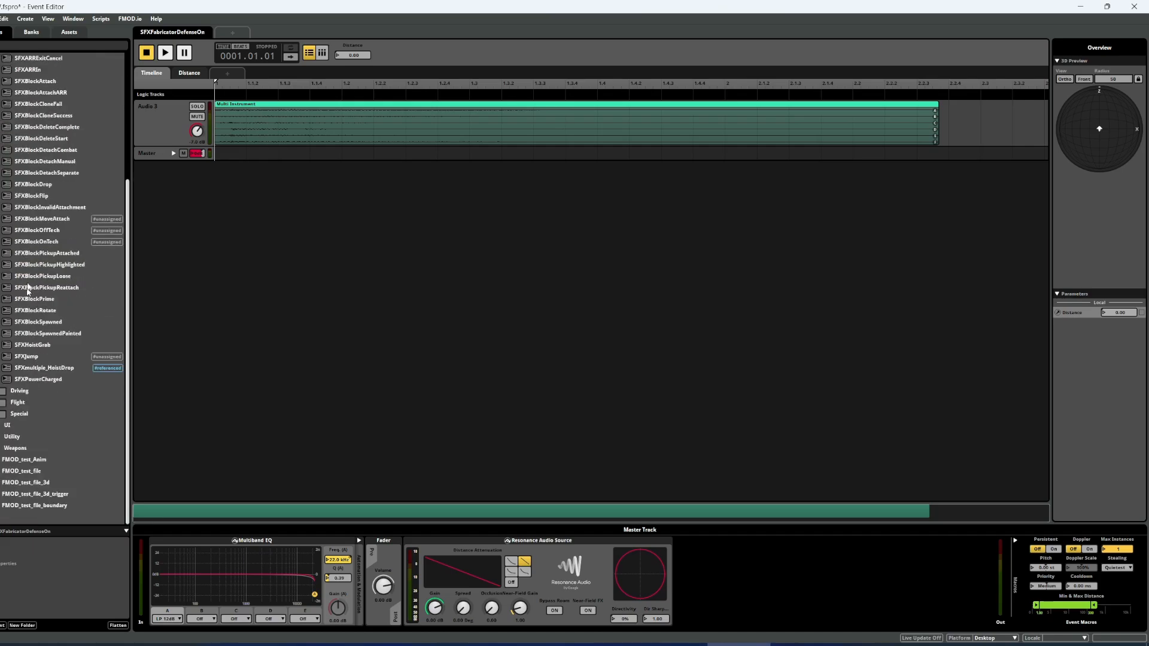
pyautogui.scroll(5, 28, 290)
pyautogui.click(0, 196)
pyautogui.click(1, 207)
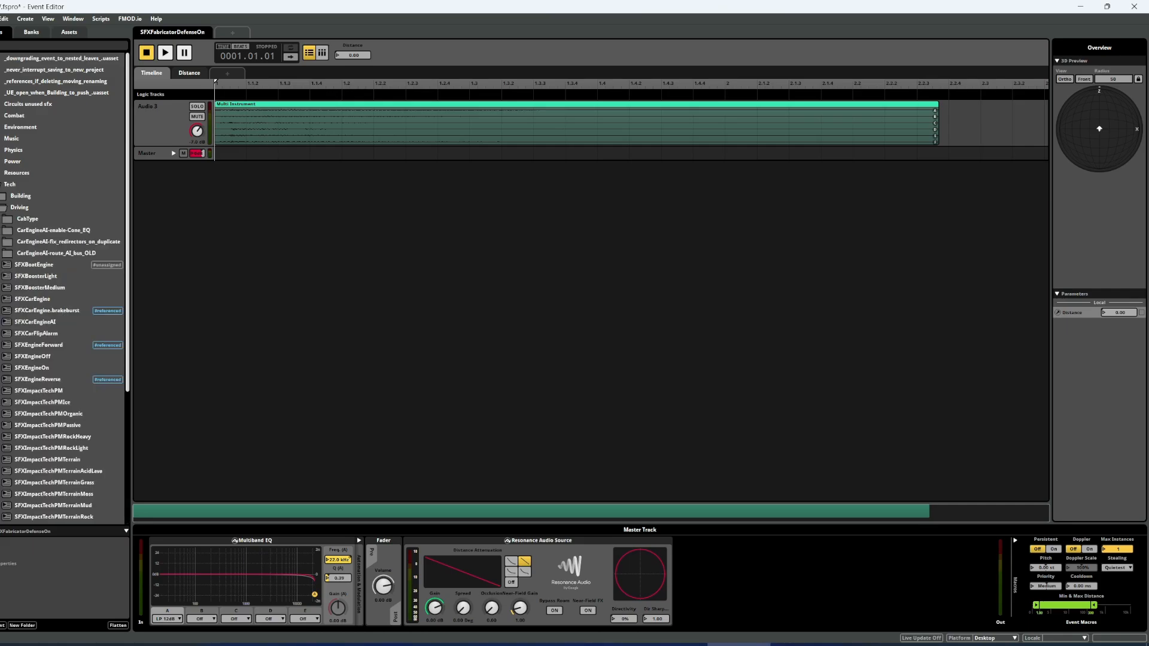
# Open the SFXCarEngine event and examine its tracks on the Timeline and Speed sheets.
pyautogui.click(51, 298)
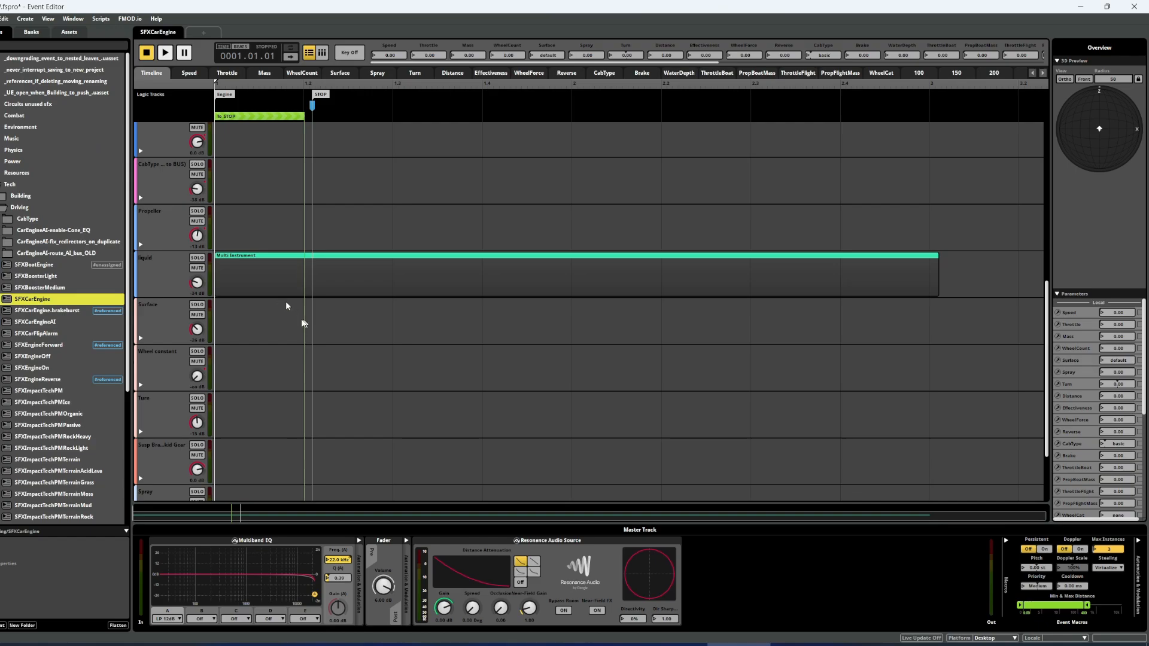
pyautogui.scroll(10, 288, 278)
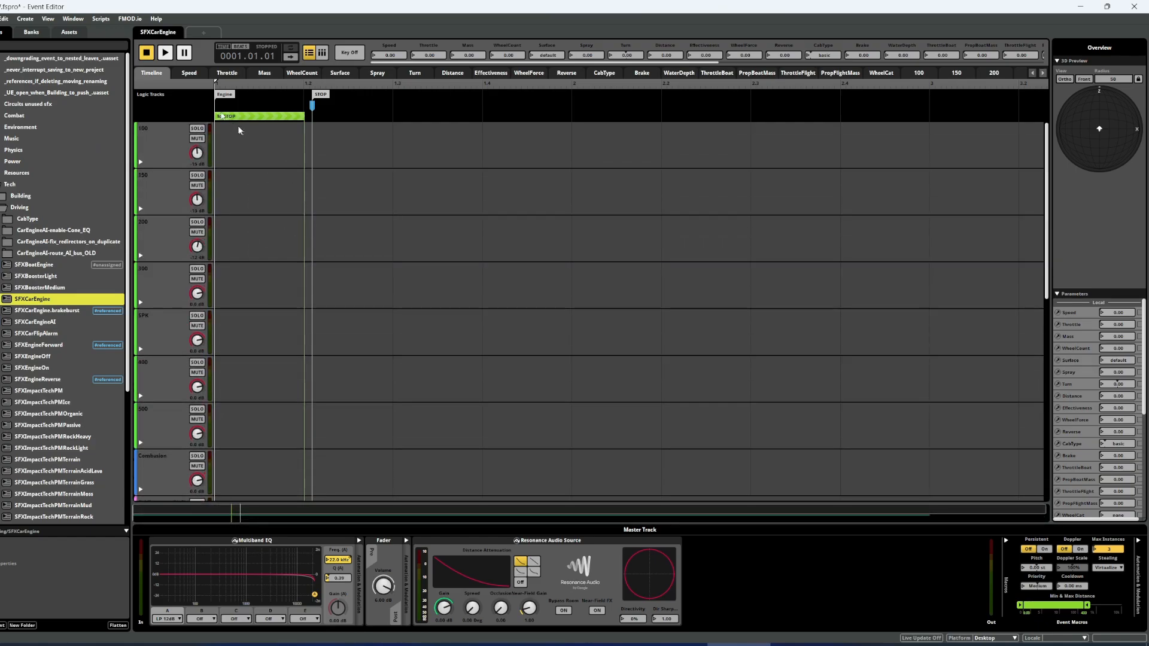
pyautogui.click(189, 73)
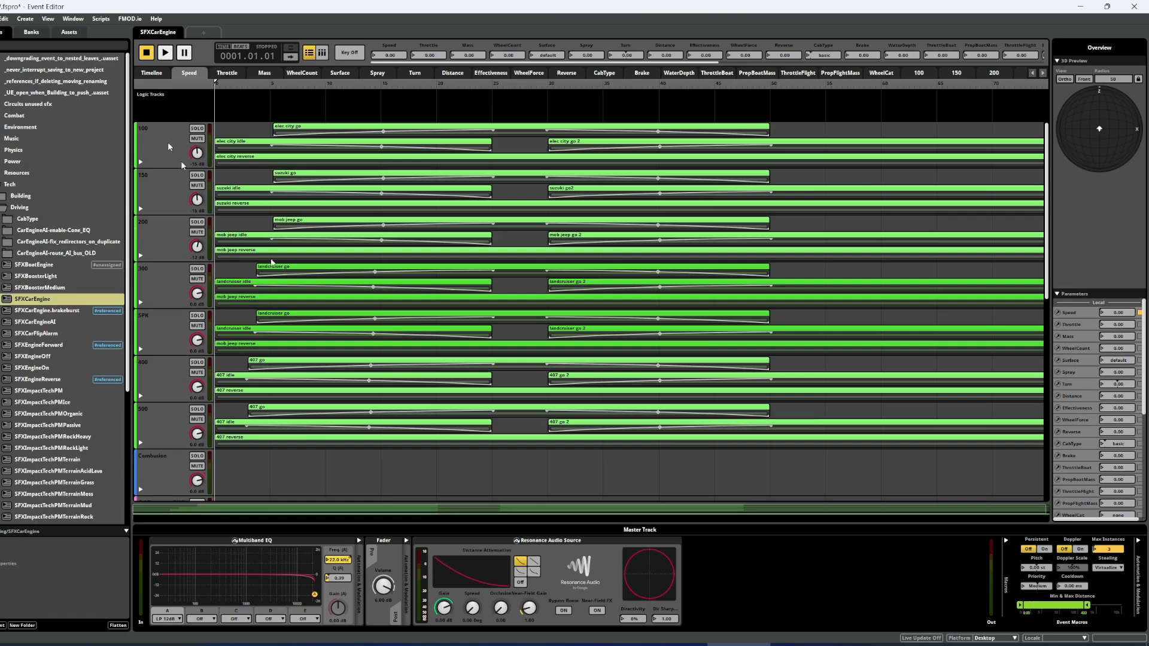
pyautogui.scroll(-5, 318, 282)
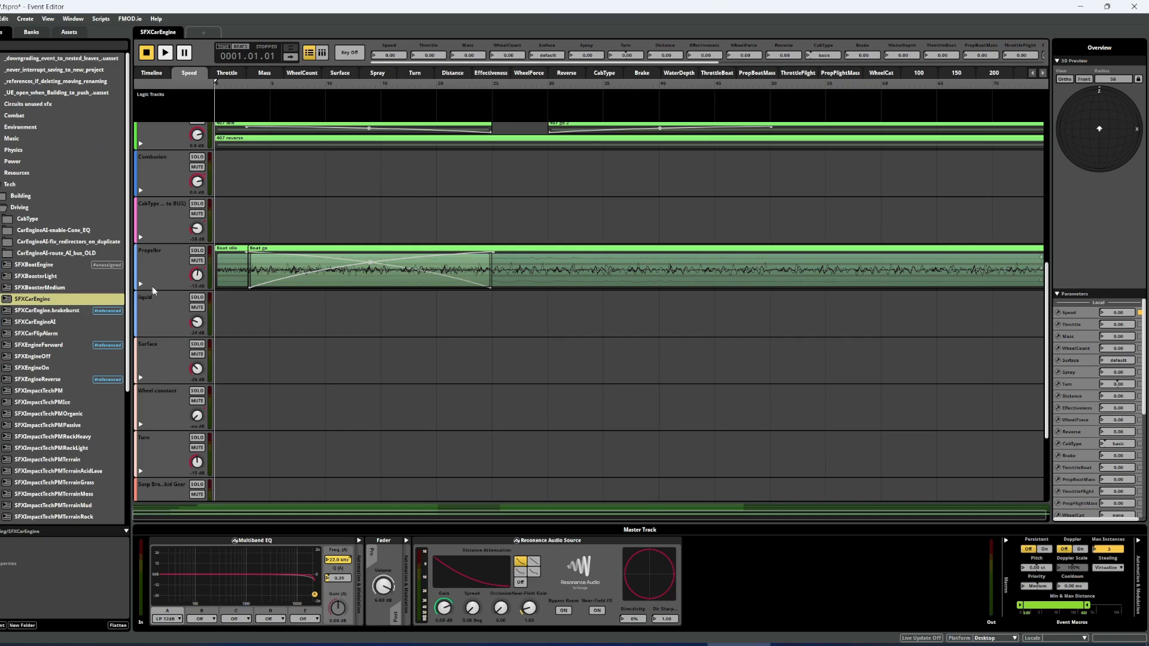
# Heighten the Propeller track to separate its stacked instruments, and show the trigger conditions of the Boat go instrument.
pyautogui.moveTo(153, 291); pyautogui.dragTo(168, 381)
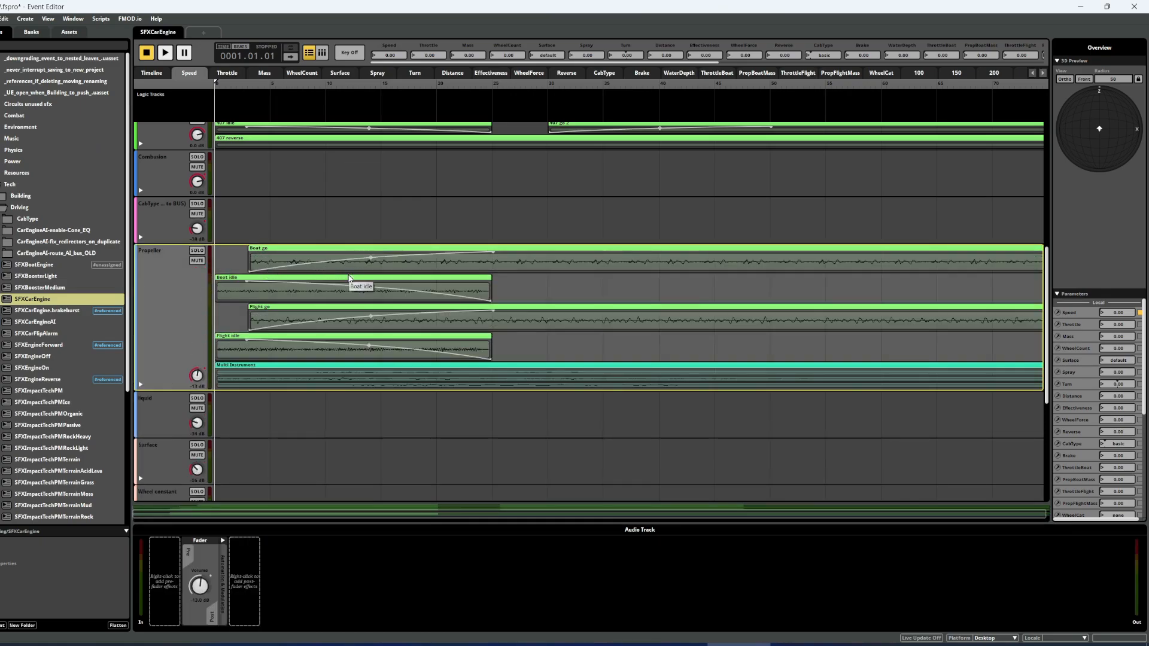
pyautogui.click(499, 262)
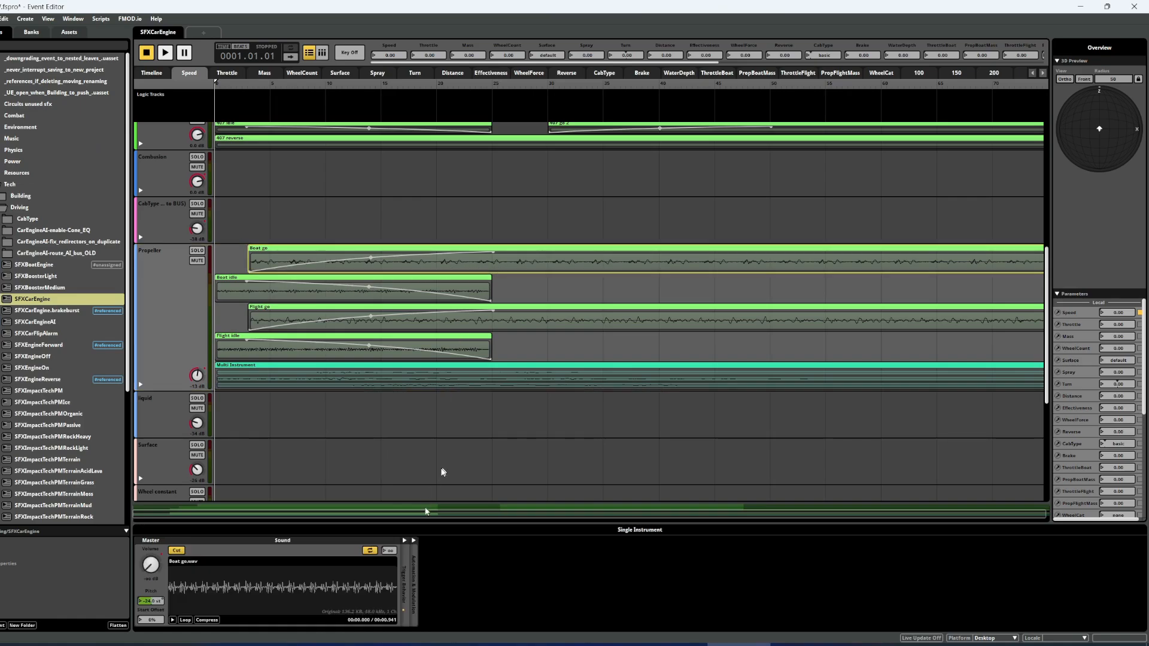
pyautogui.click(413, 541)
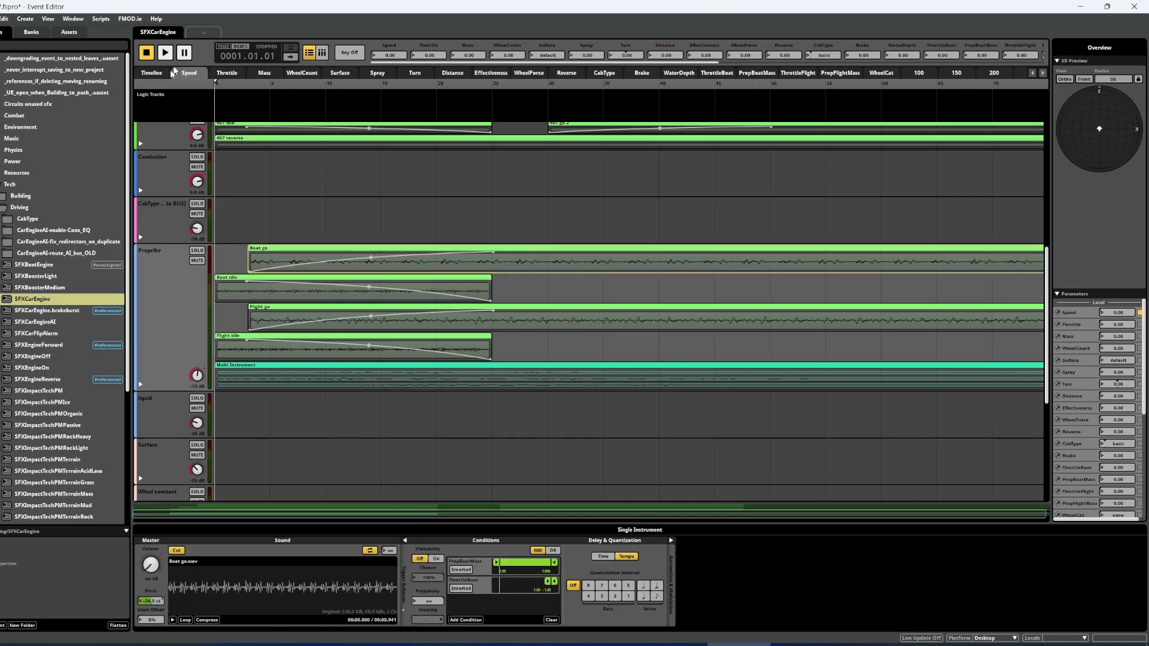
# Set the Speed parameter to 8.75 and check the Boat go instrument's pitch and volume automation curves.
pyautogui.moveTo(228, 96); pyautogui.dragTo(311, 239)
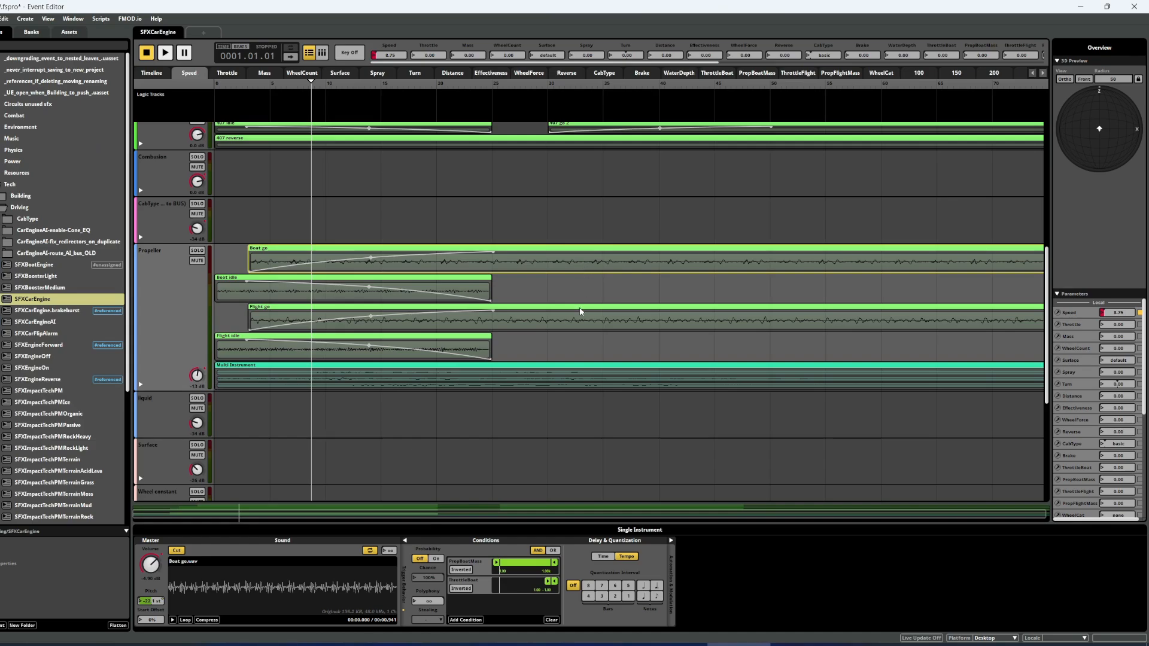
pyautogui.click(671, 539)
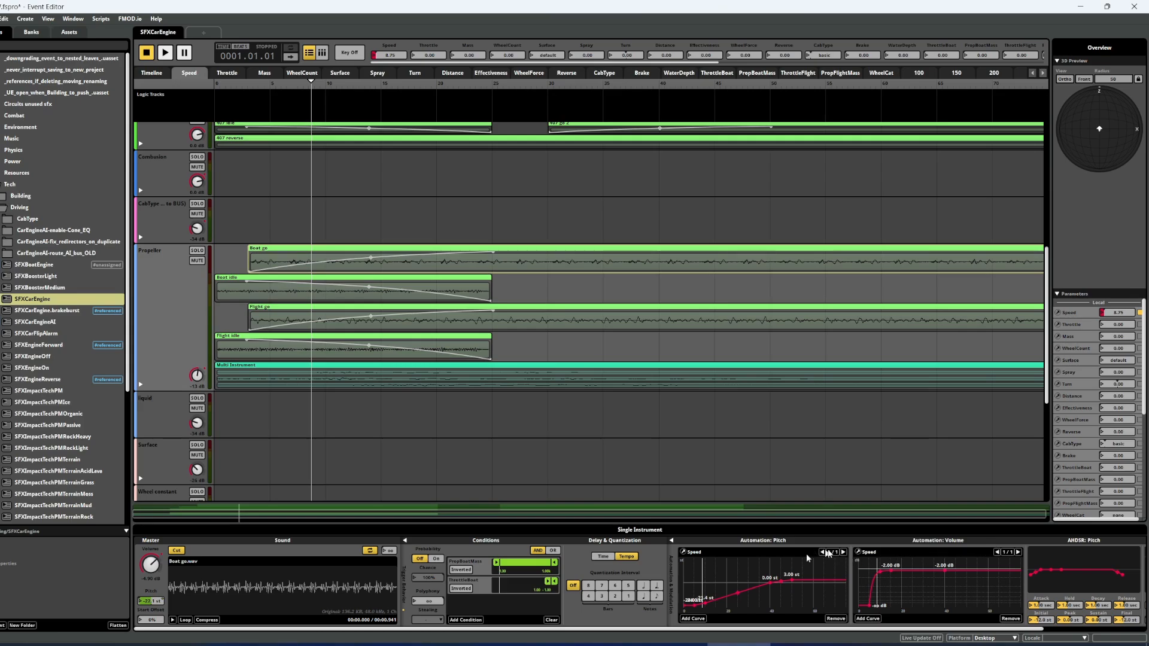
pyautogui.click(671, 540)
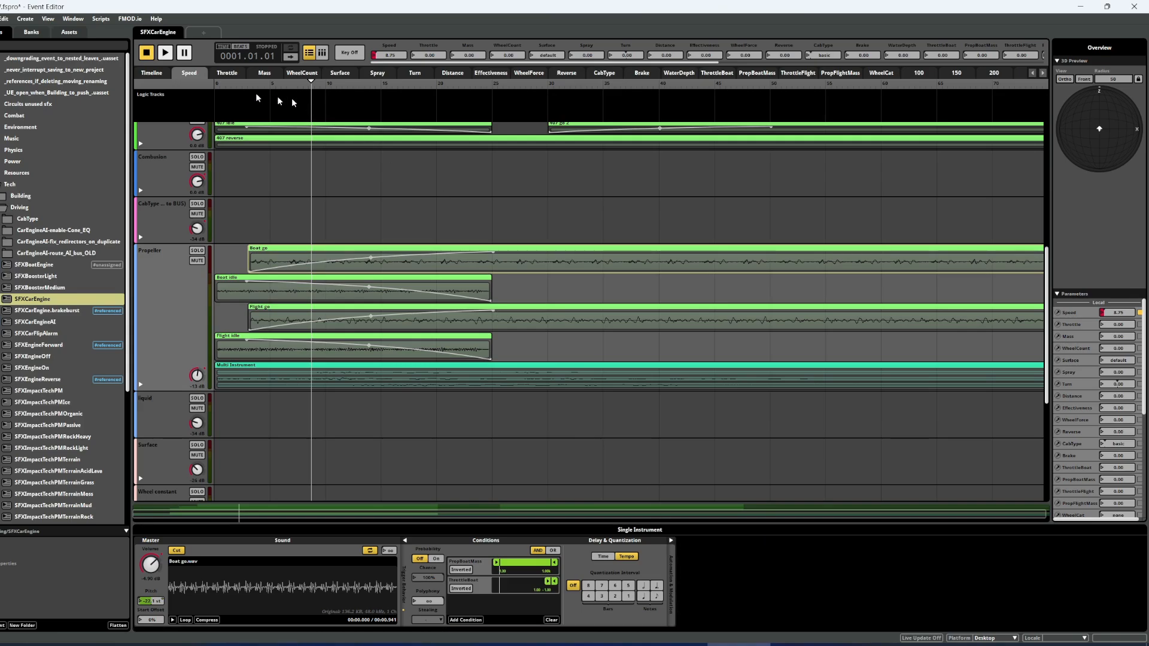
# Look at the Throttle, WheelCount and Surface parameter sheets of SFXCarEngine, and return to the Speed sheet.
pyautogui.click(228, 74)
pyautogui.click(314, 74)
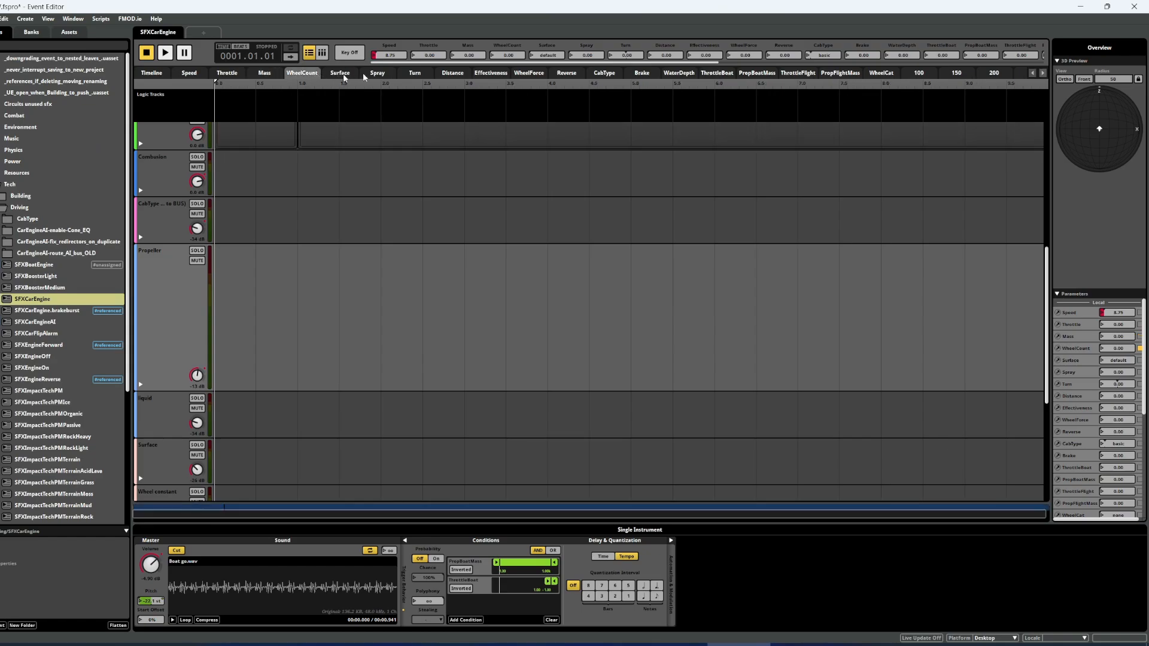
pyautogui.click(349, 74)
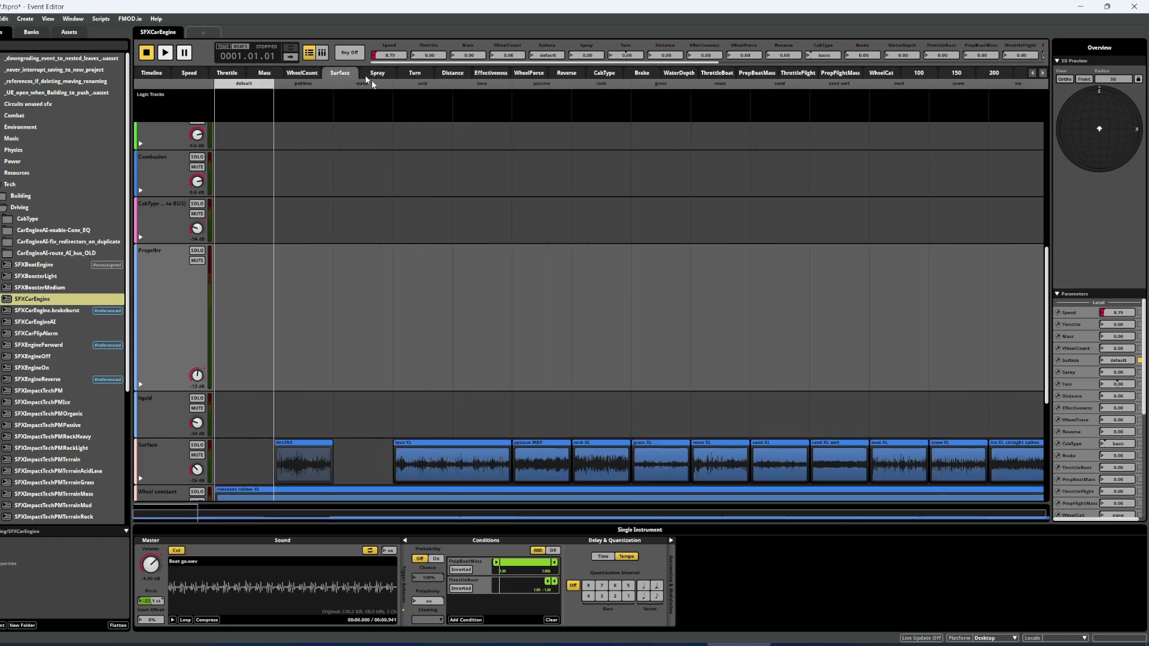
pyautogui.click(189, 74)
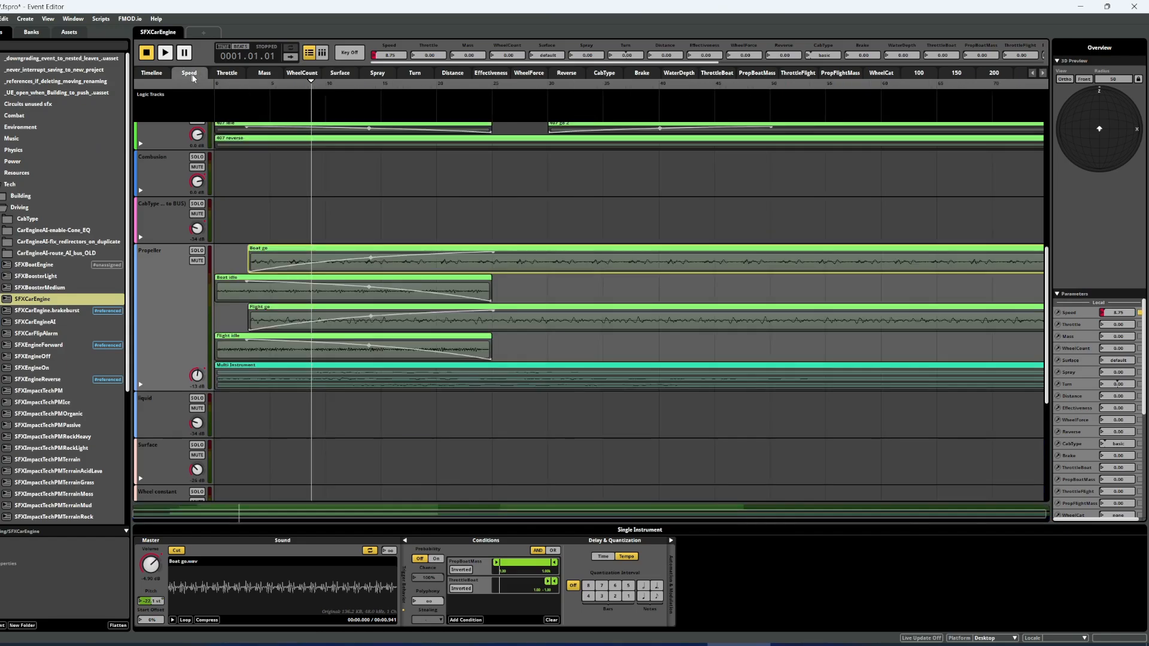
# Compare SFXCarEngine's Timeline sheet with its Speed sheet, examining the engine tracks from the first one down to the Master.
pyautogui.click(157, 75)
pyautogui.scroll(5, 166, 266)
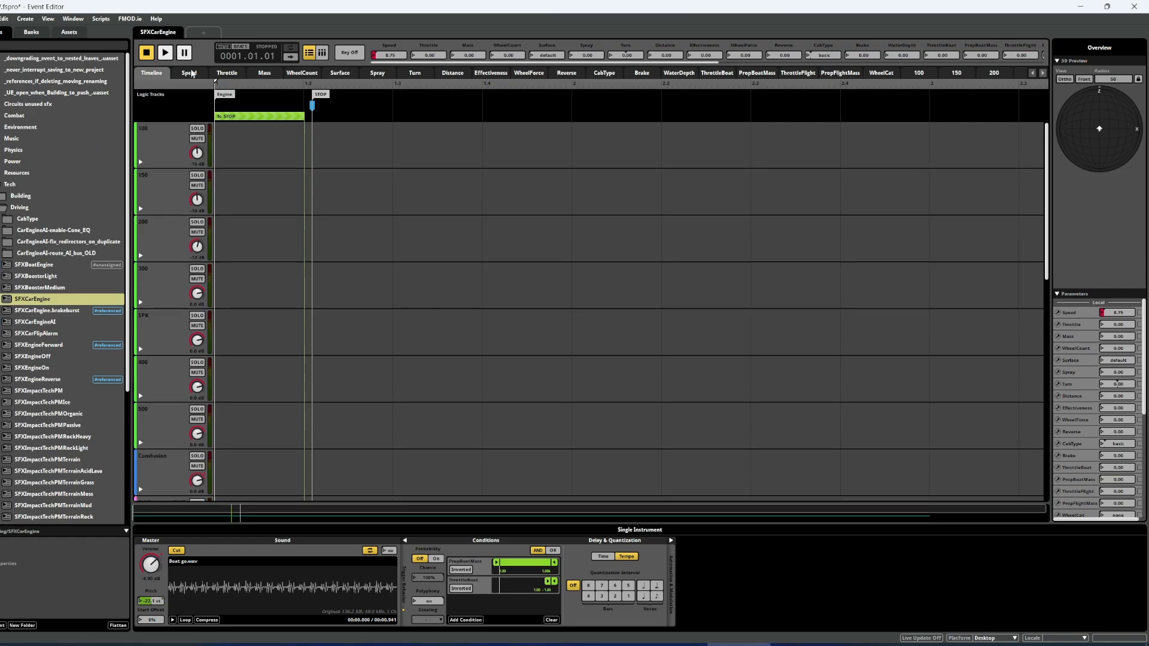
pyautogui.click(190, 73)
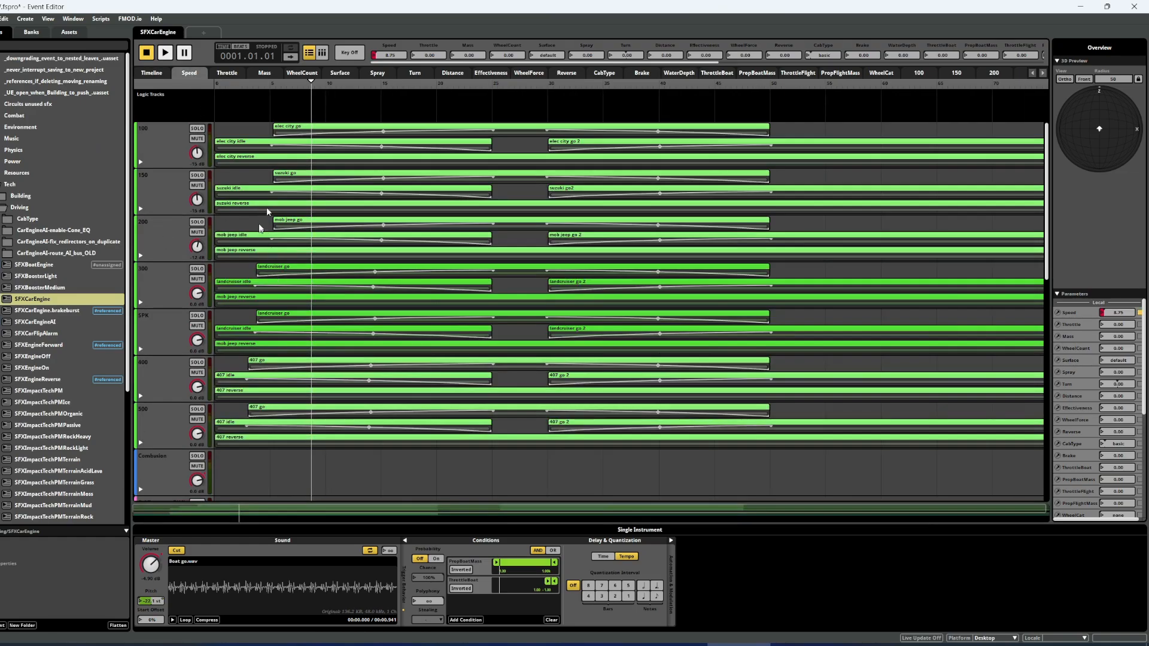
pyautogui.scroll(-3, 322, 295)
pyautogui.scroll(4, 315, 296)
pyautogui.scroll(-5, 315, 296)
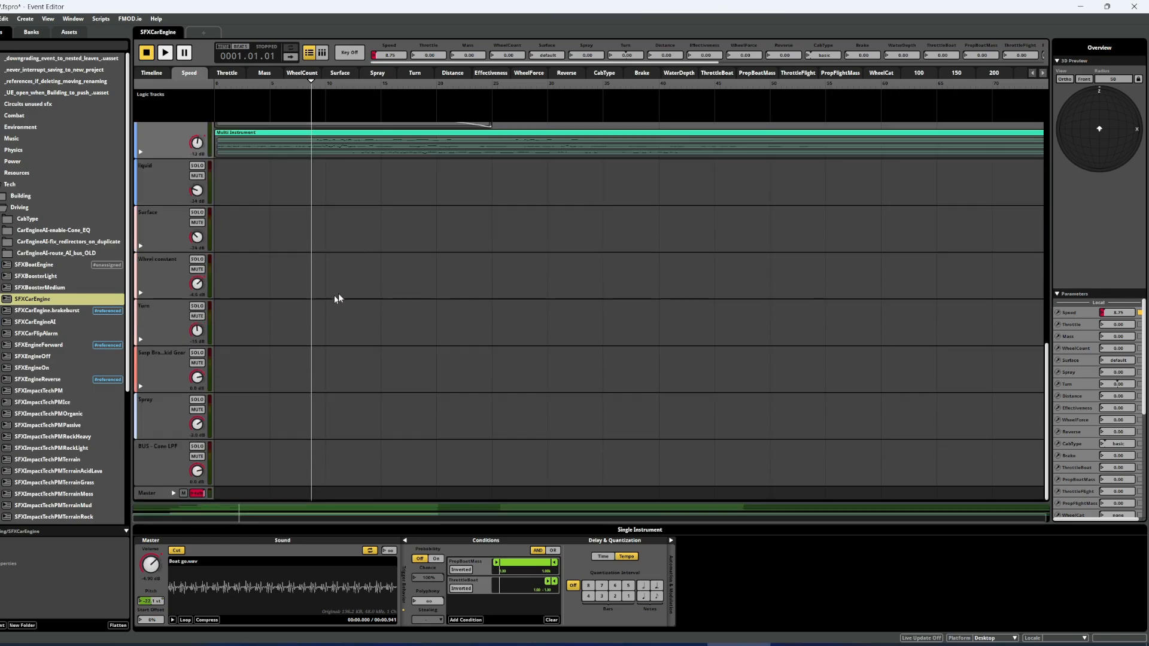
pyautogui.scroll(2, 346, 289)
pyautogui.scroll(3, 347, 288)
# Step through the Throttle, Mass and WheelCount sheets to the Surface sheet, and examine its Surface, Wheel constant and Turn tracks.
pyautogui.click(227, 73)
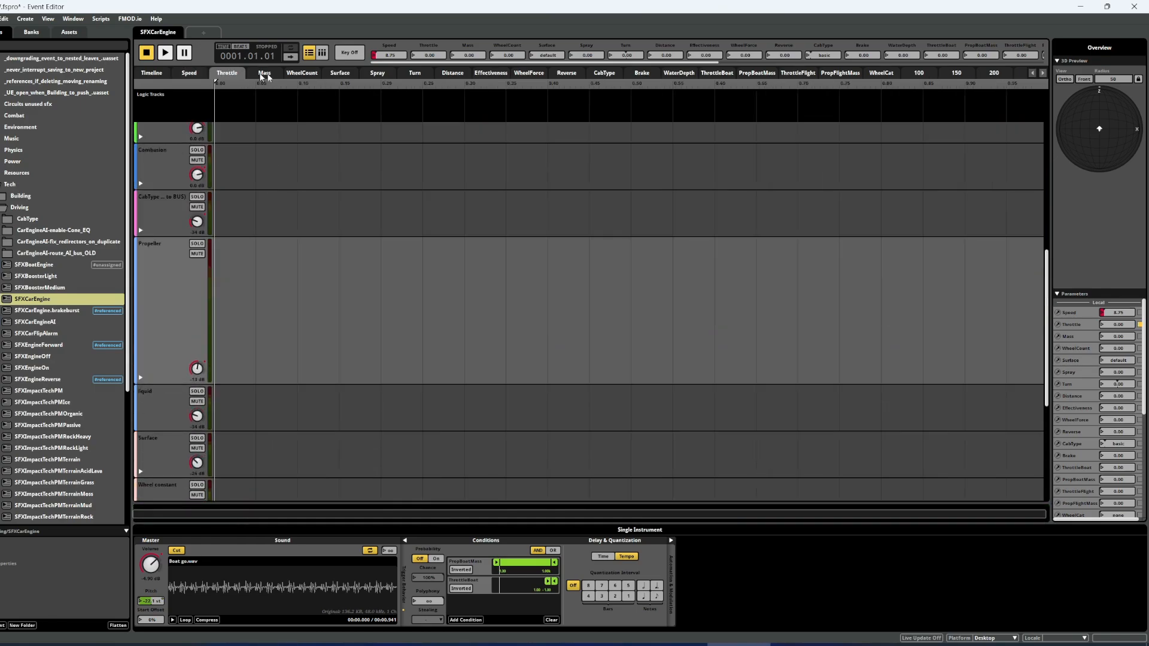
pyautogui.click(263, 73)
pyautogui.click(302, 73)
pyautogui.click(345, 74)
pyautogui.scroll(-3, 684, 353)
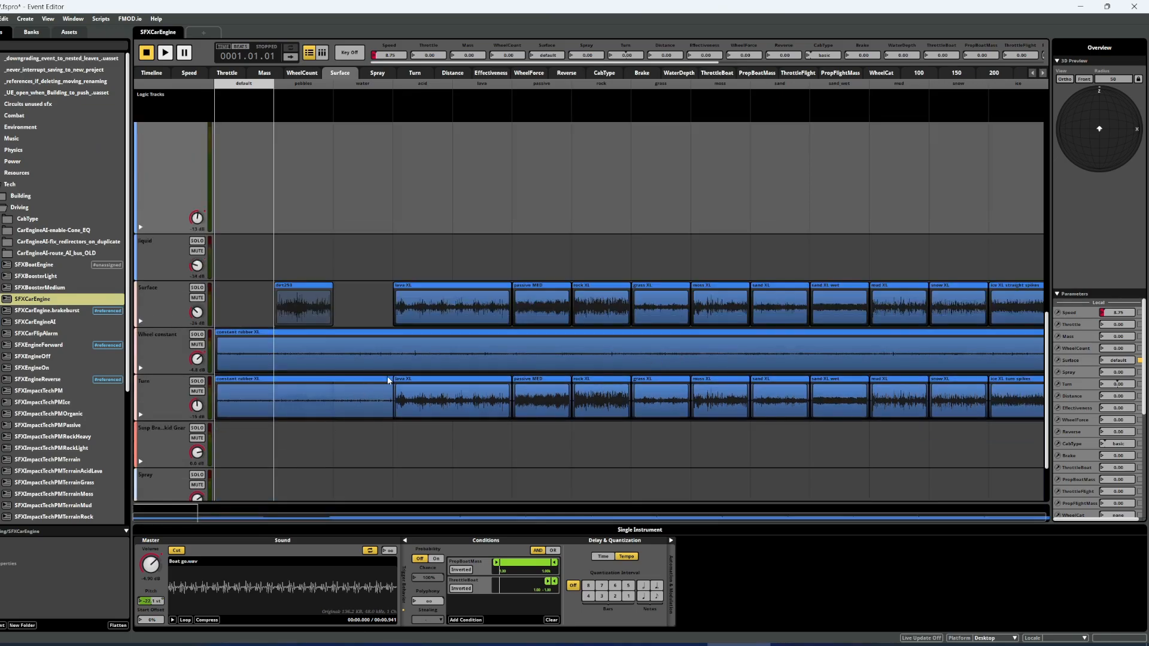
# Enlarge the tracks on the Surface sheet and heighten the Turn track to reveal its stacked terrain instruments.
pyautogui.scroll(5, 388, 381)
pyautogui.scroll(-5, 377, 334)
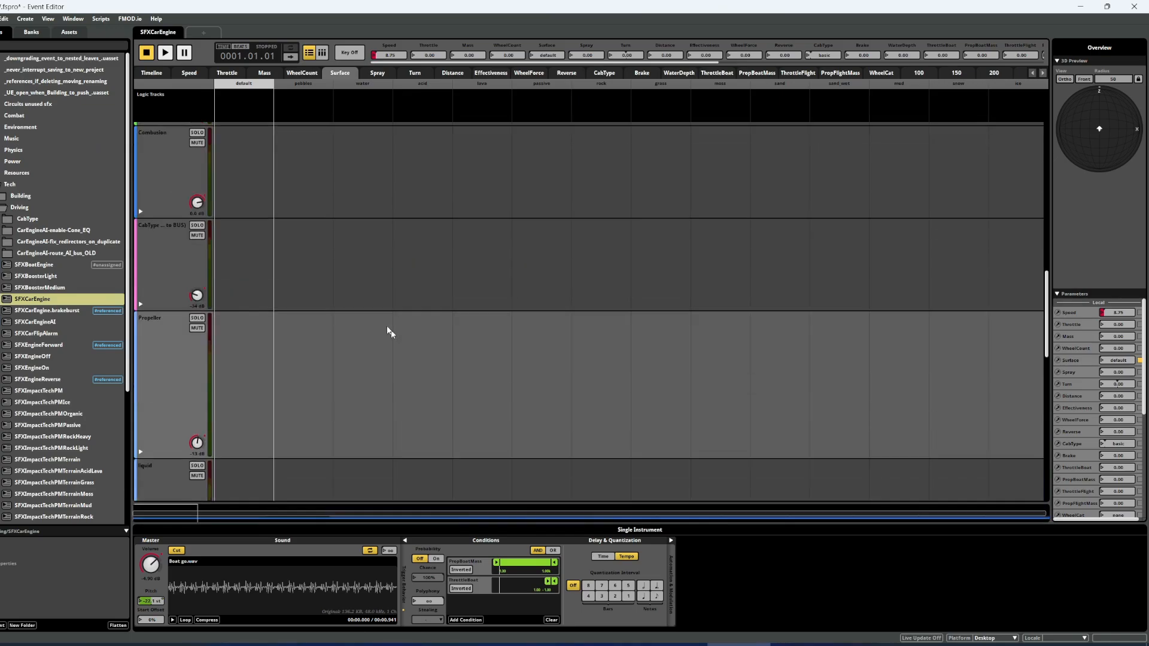
pyautogui.scroll(1, 392, 316)
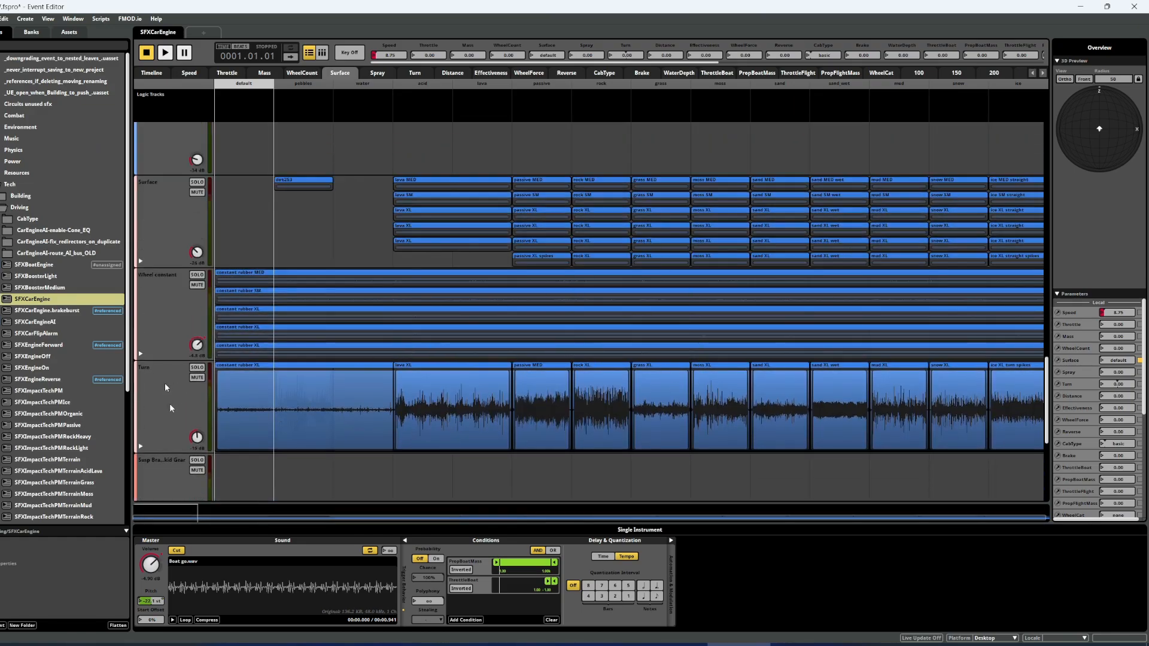
pyautogui.moveTo(177, 454); pyautogui.dragTo(193, 505)
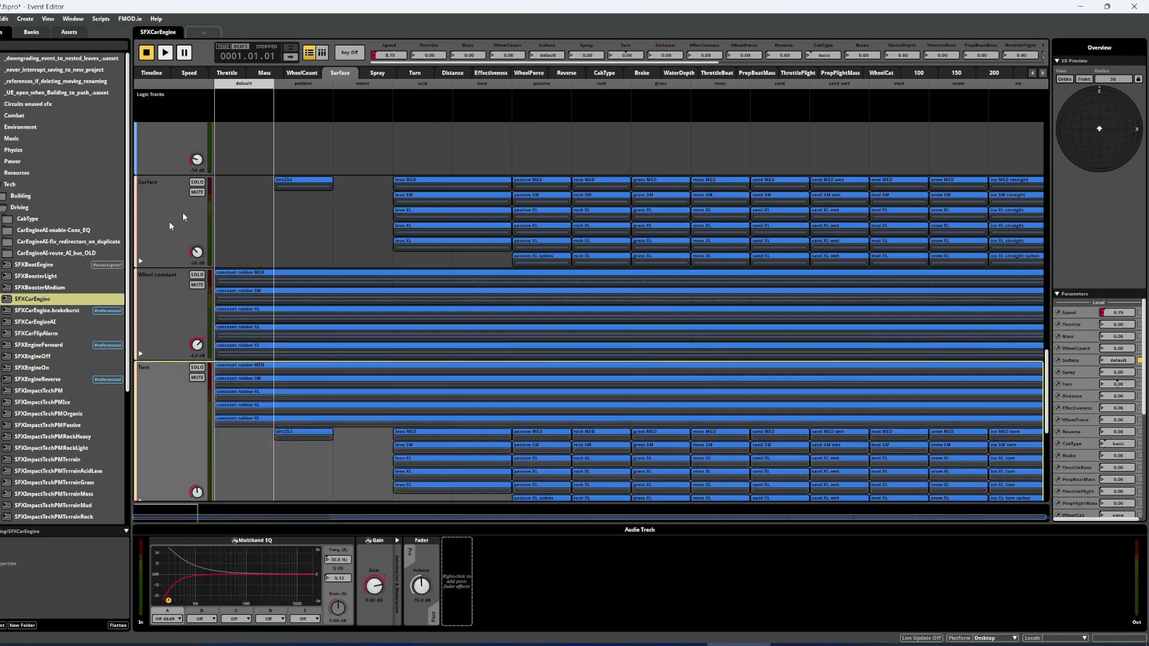
# Look over the Driving folder's event list and open the SFXCarEngineAI event.
pyautogui.scroll(-2, 50, 396)
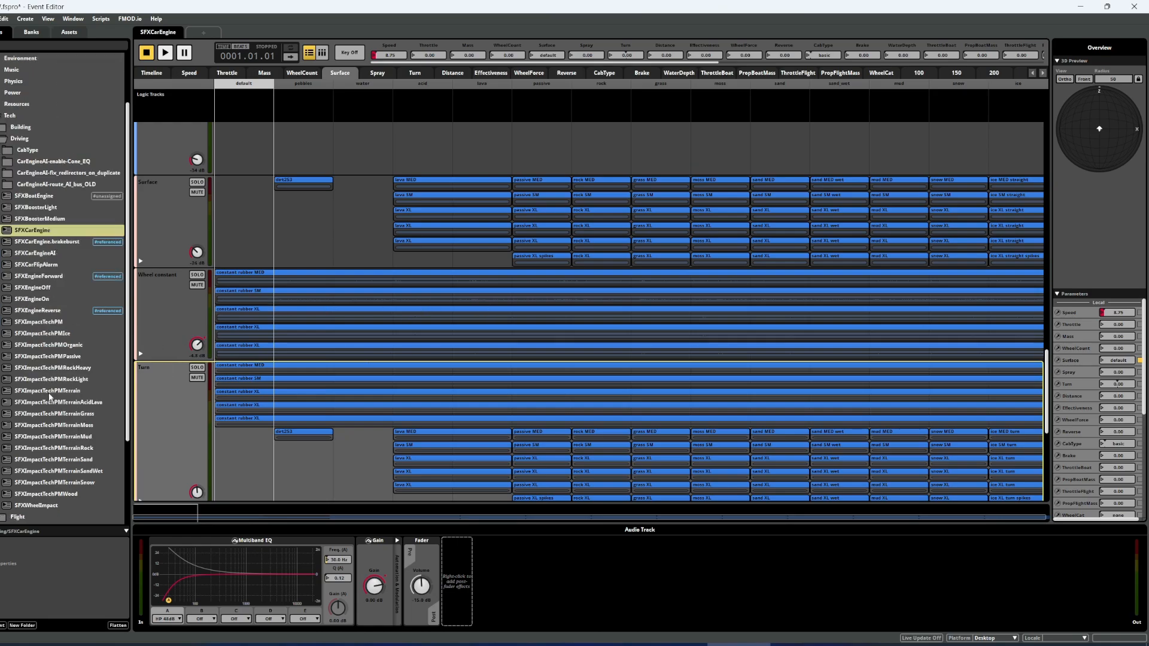
pyautogui.scroll(2, 50, 397)
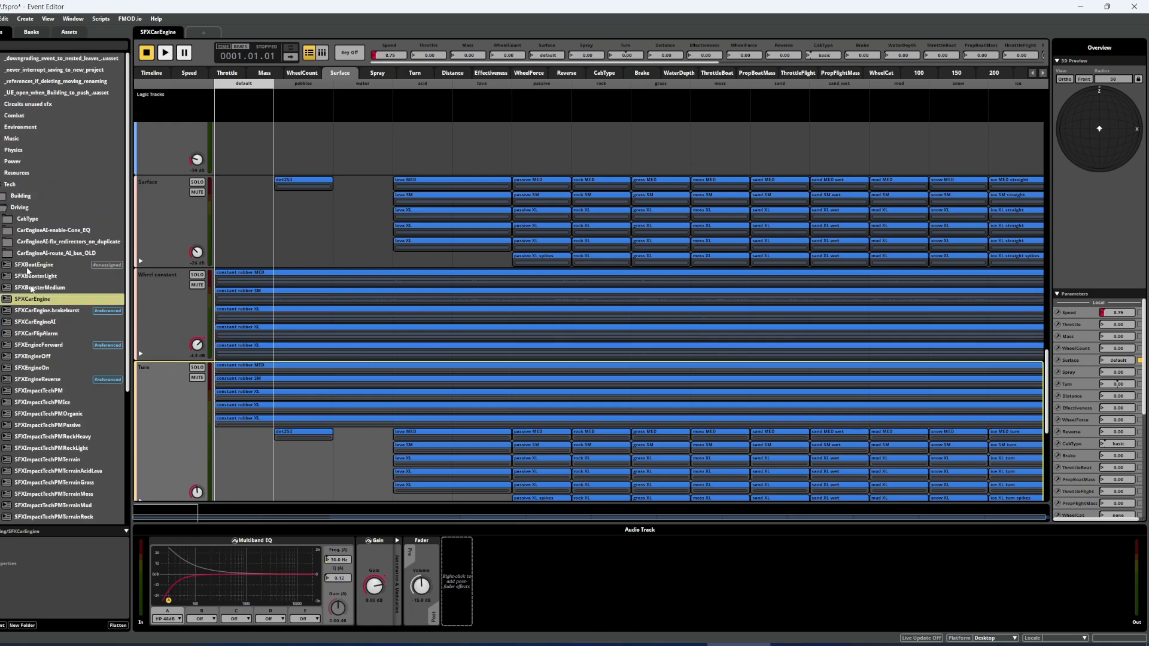
pyautogui.click(37, 322)
pyautogui.click(37, 323)
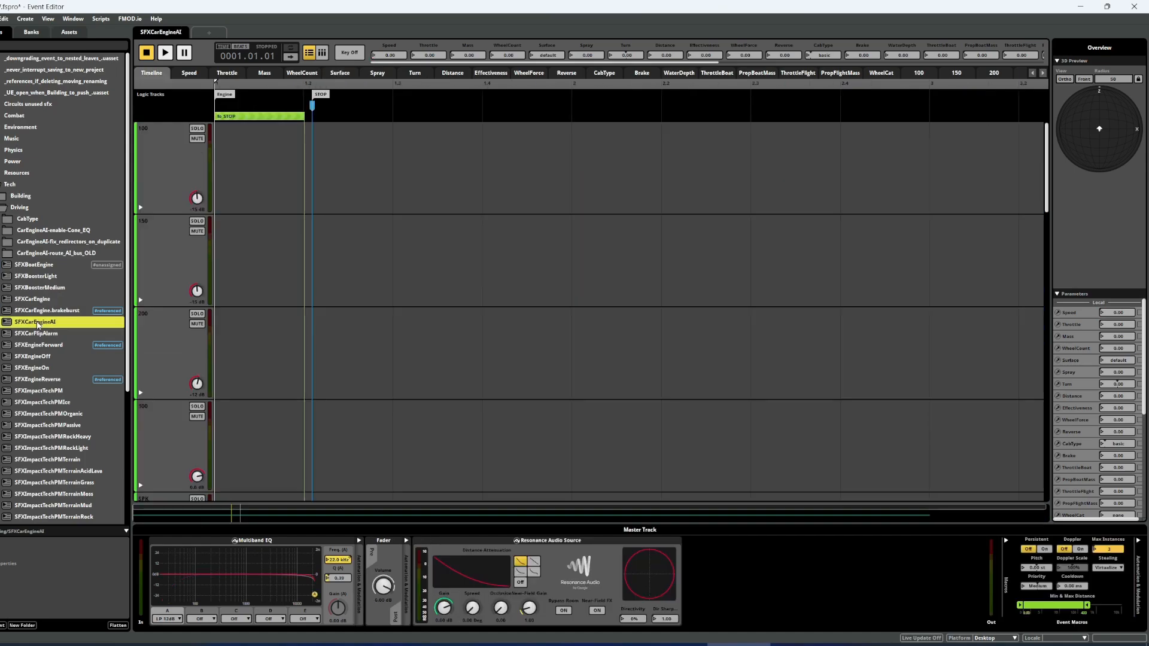
# Delete the existing SFXCarEngineAI event from the Driving folder.
pyautogui.click(37, 323)
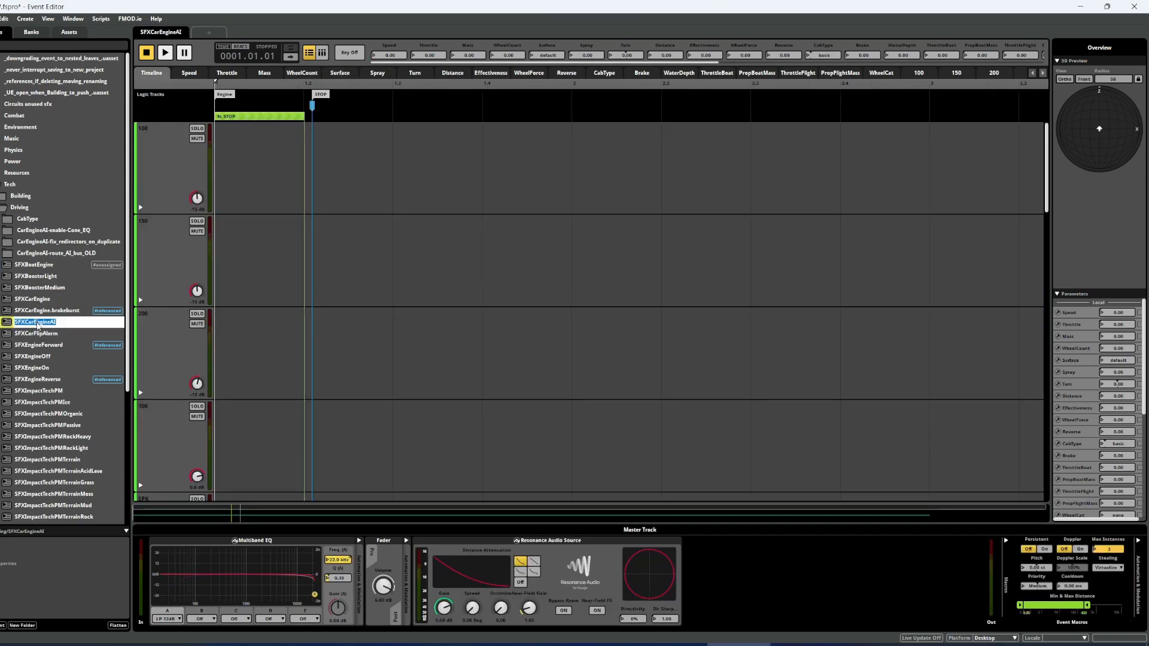
pyautogui.press('Escape')
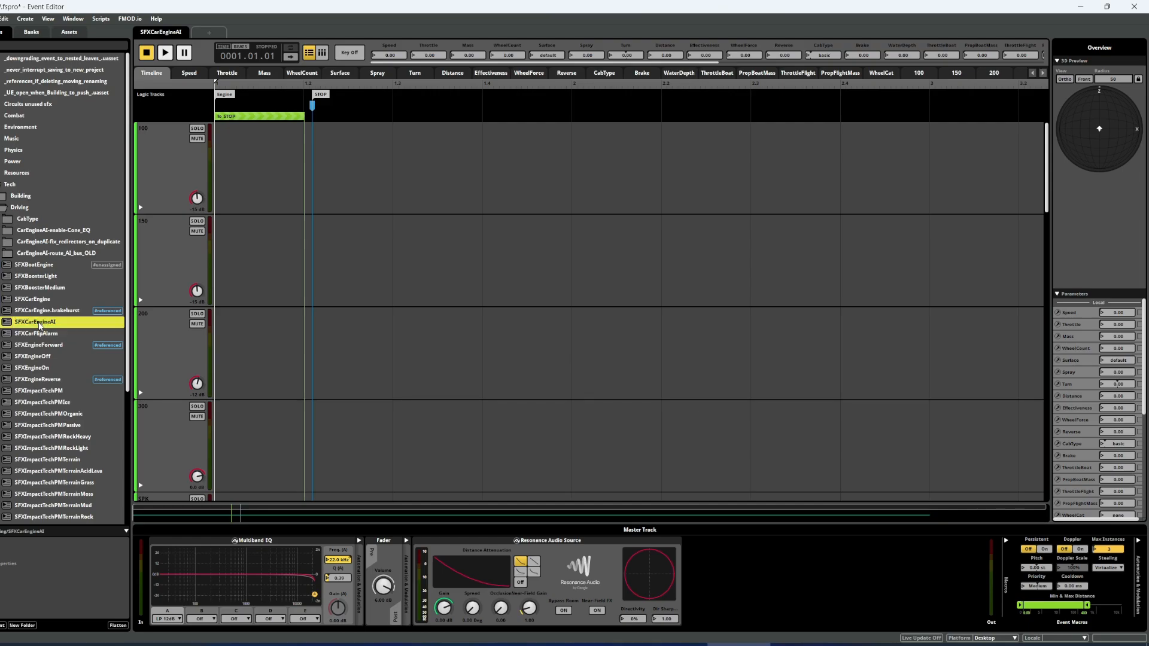
pyautogui.rightClick(37, 323)
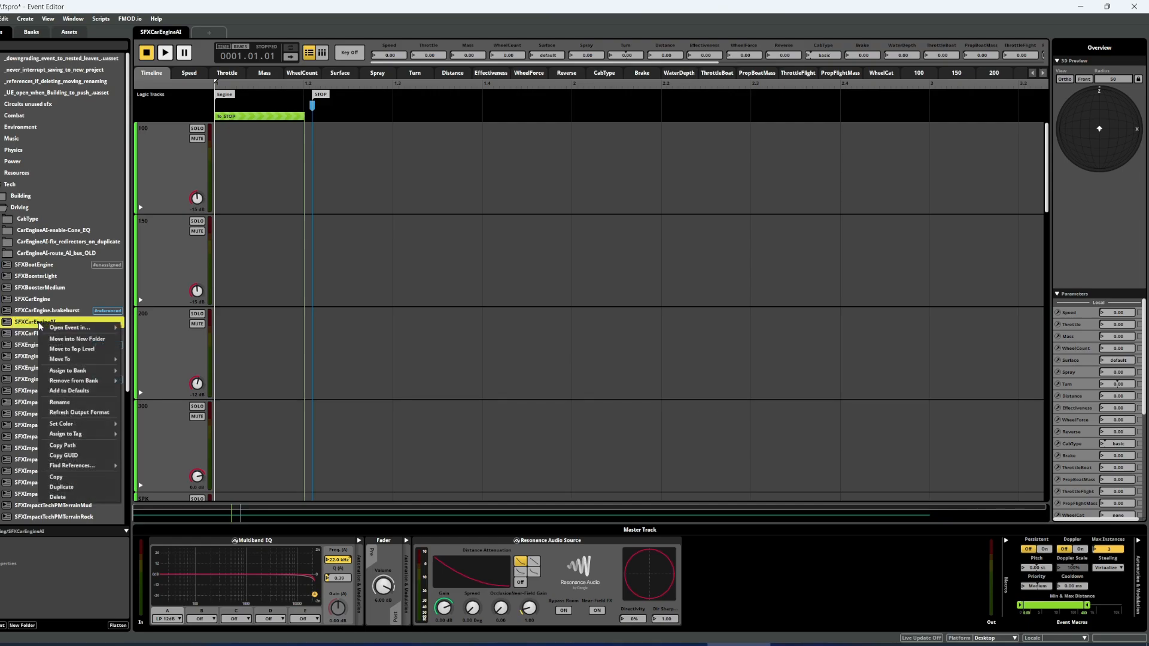
pyautogui.click(80, 496)
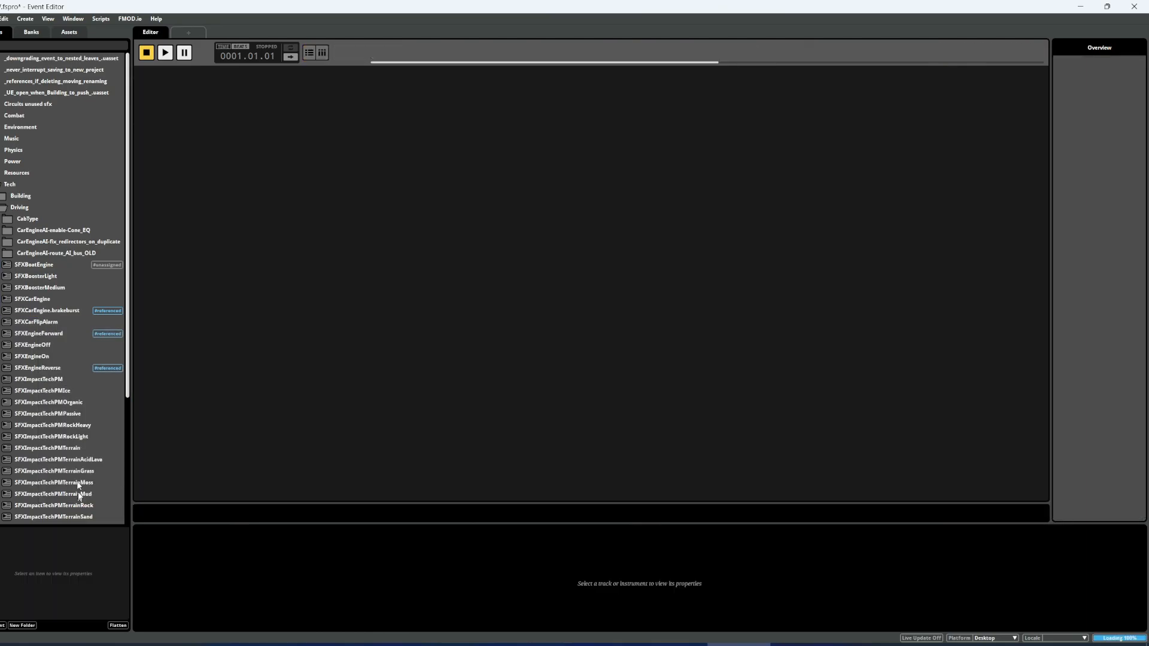
# Duplicate the SFXCarEngine event and rename the copy SFXCarEngineAI.
pyautogui.click(58, 301)
pyautogui.rightClick(57, 300)
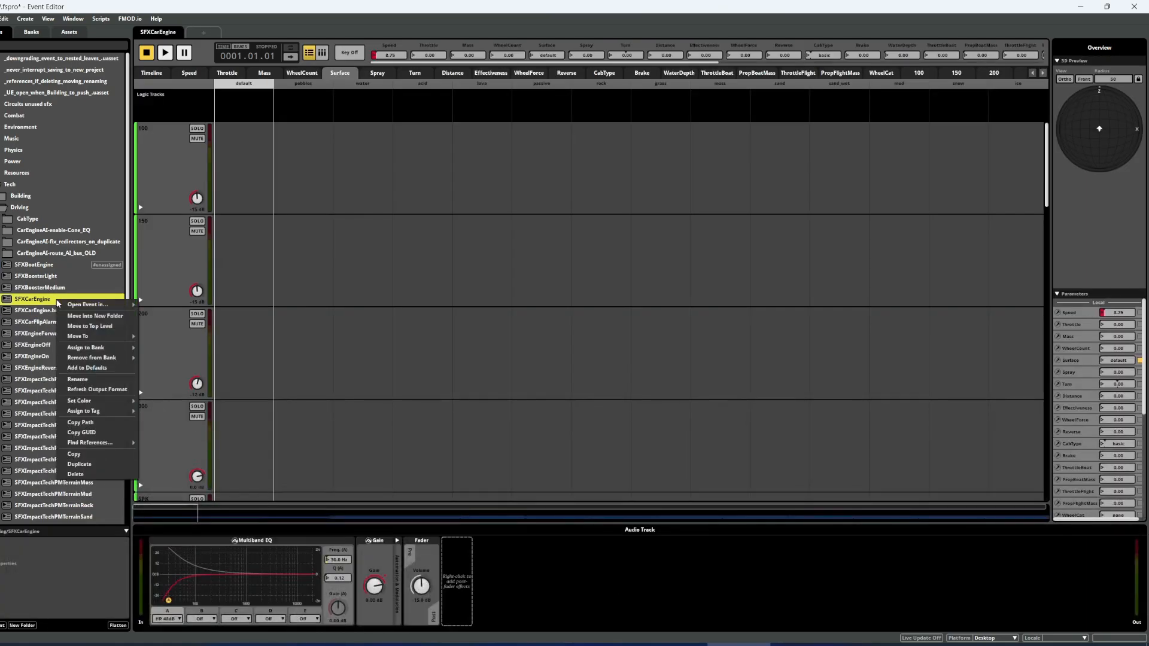
pyautogui.click(105, 463)
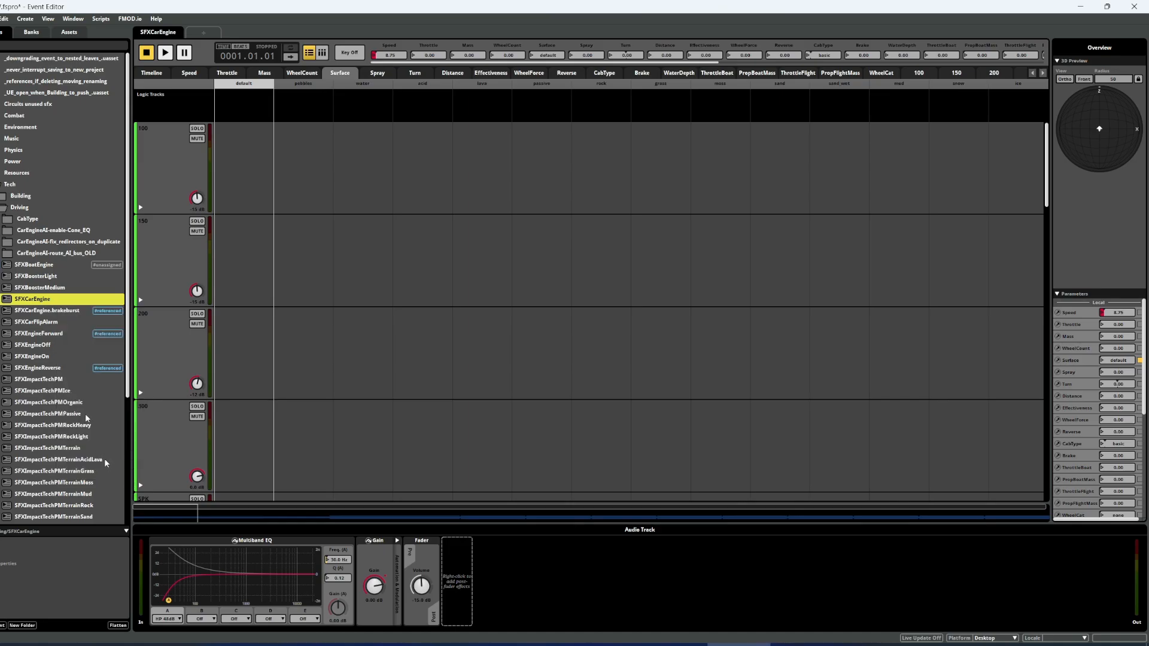
pyautogui.scroll(-3, 70, 390)
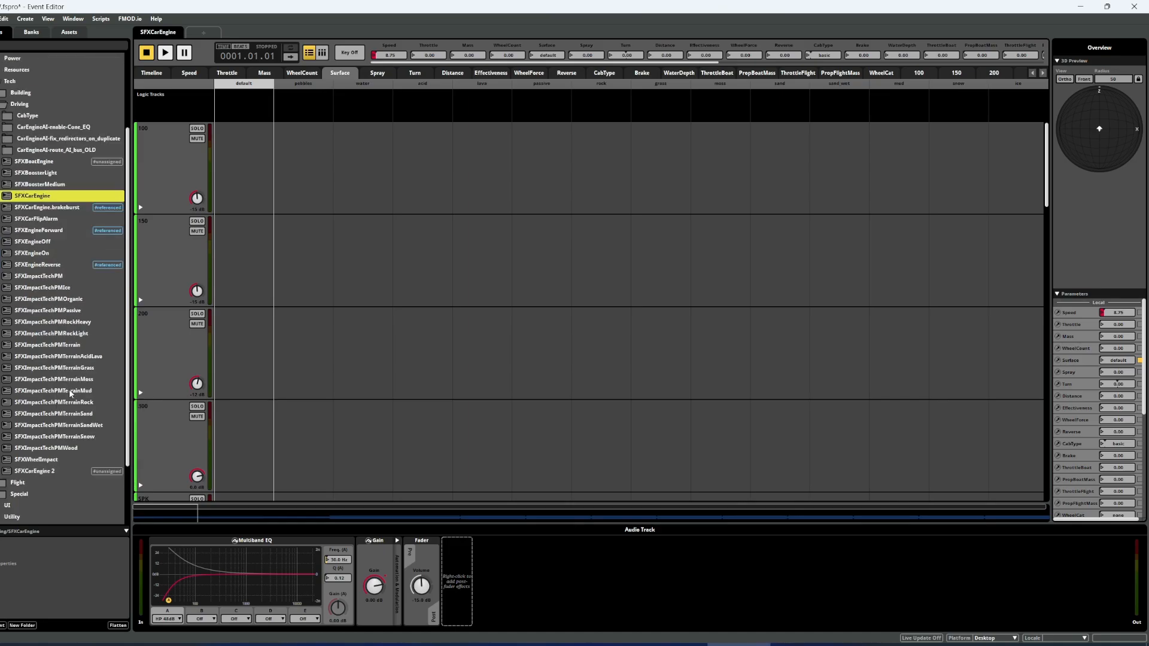
pyautogui.click(57, 471)
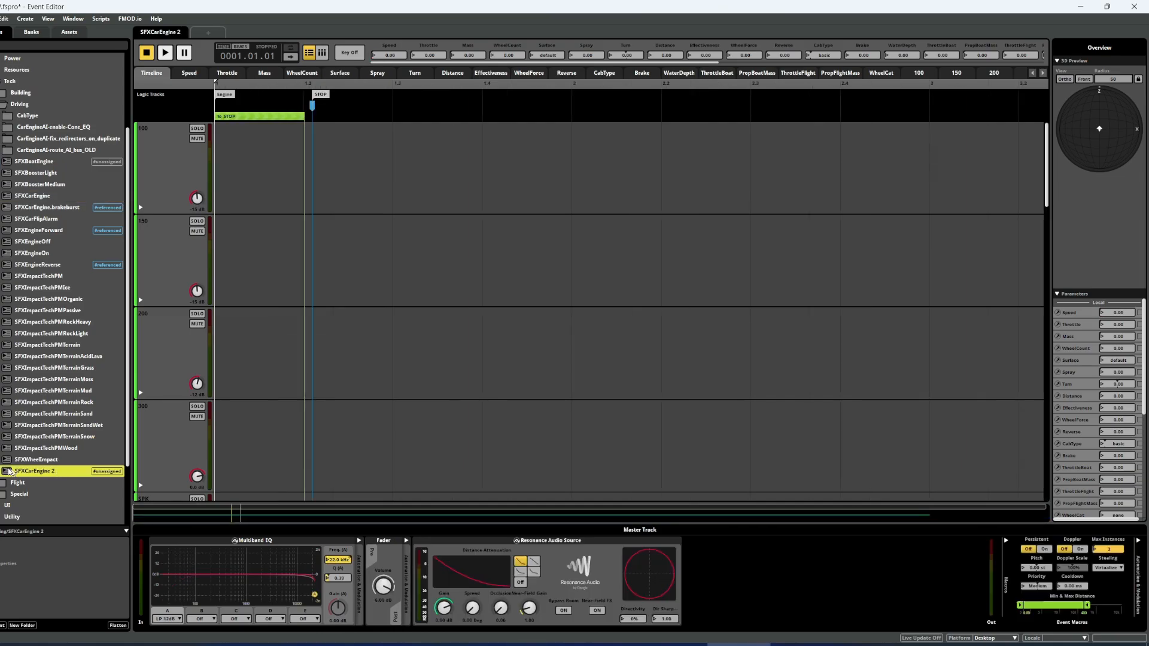
pyautogui.click(48, 475)
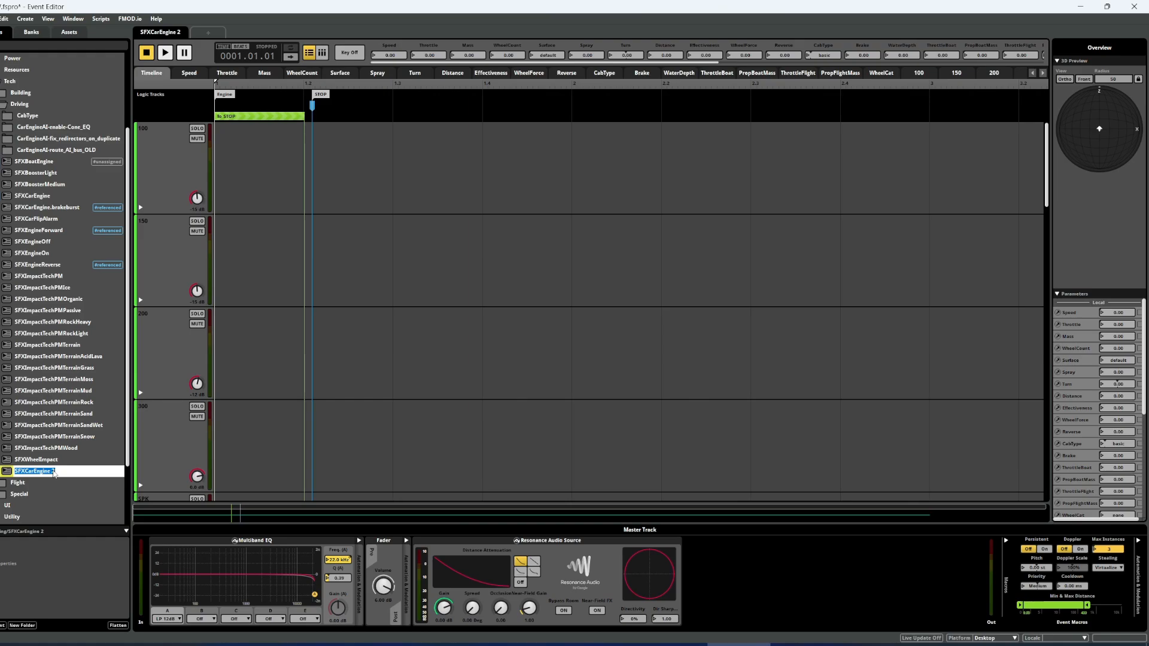
pyautogui.write('SFXCarEngineAI')
pyautogui.press('Return')
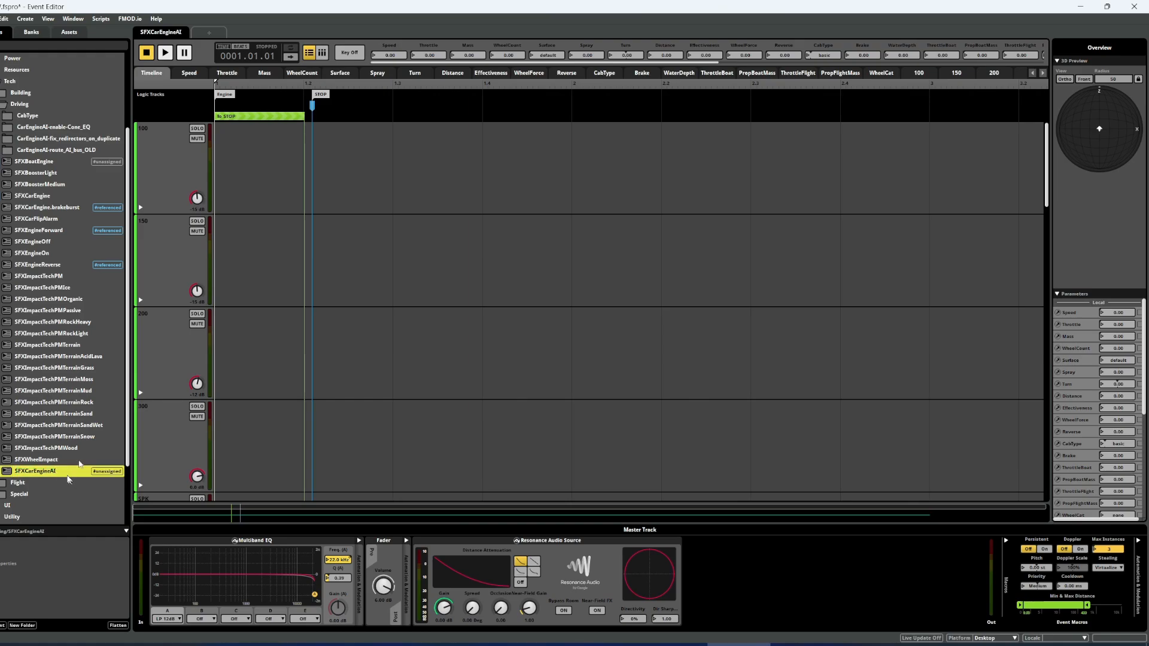
# Assign the SFXCarEngineAI event to the SFX bank and compare it with SFXCarEngine.
pyautogui.rightClick(55, 475)
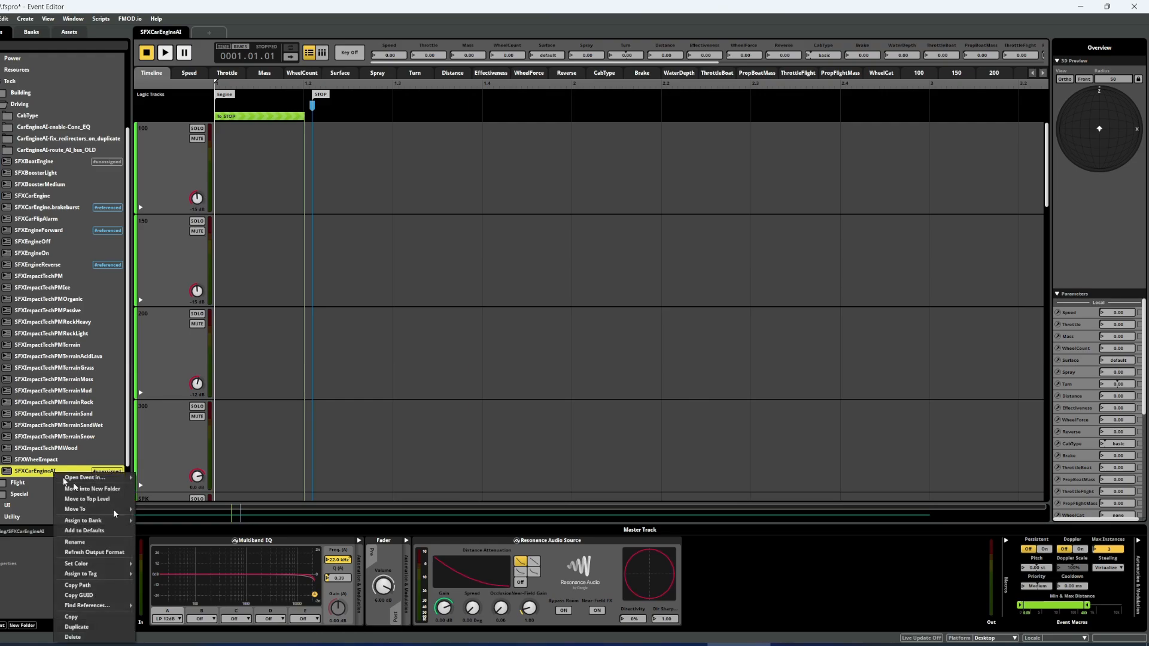
pyautogui.moveTo(90, 520)
pyautogui.moveTo(158, 520)
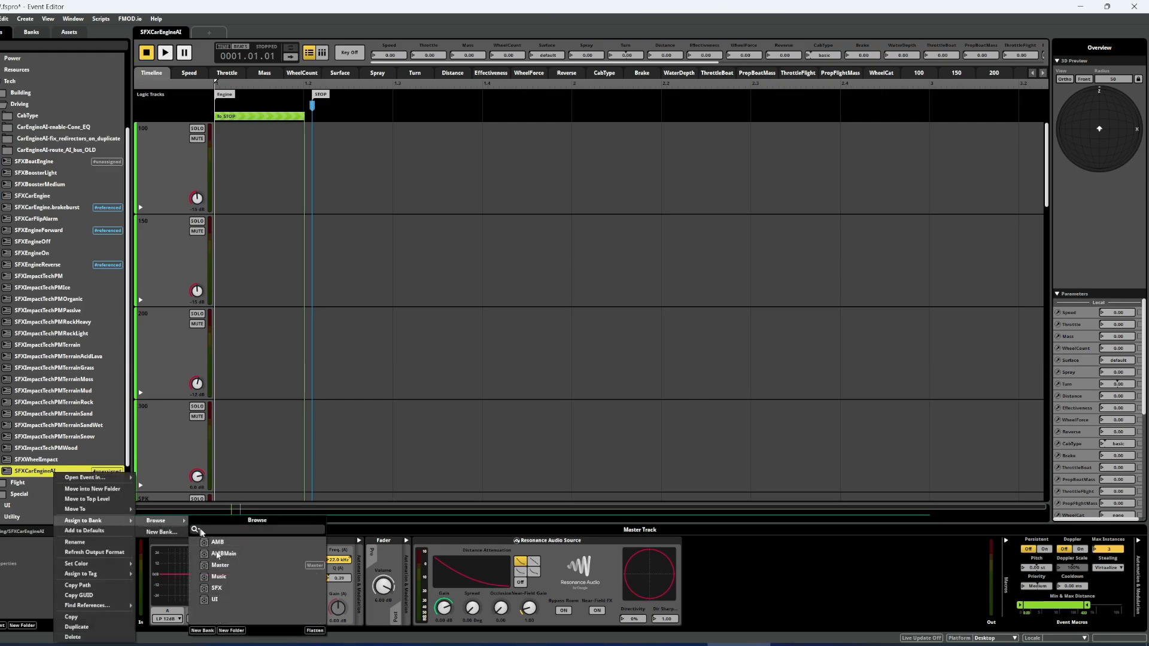
pyautogui.click(219, 588)
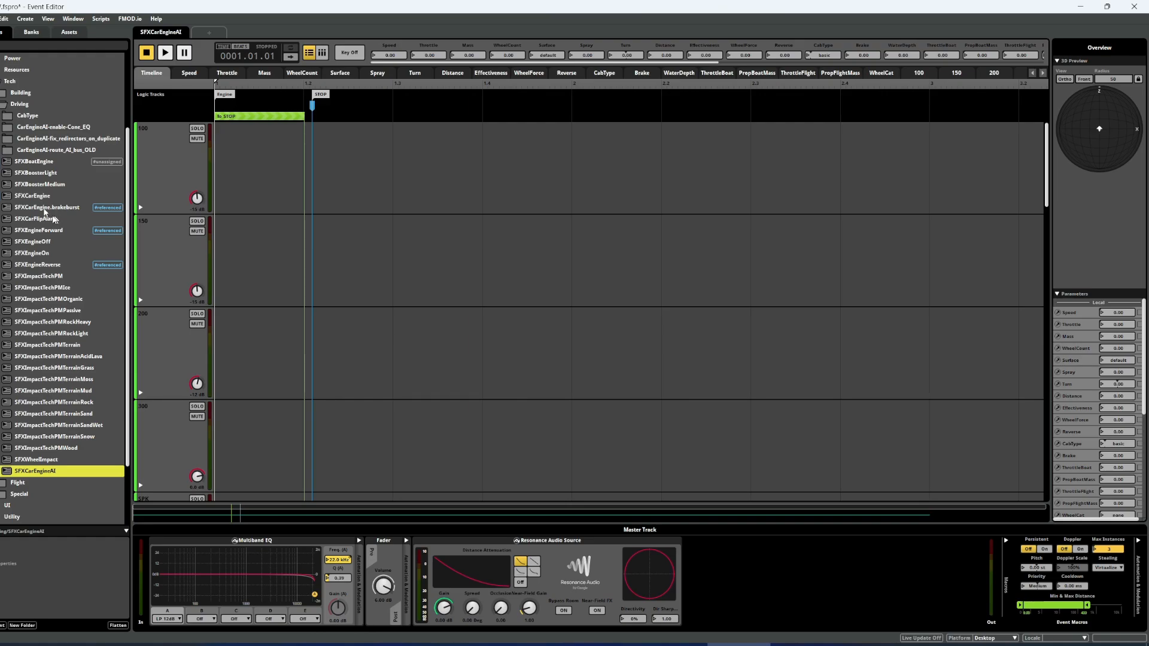
pyautogui.click(35, 198)
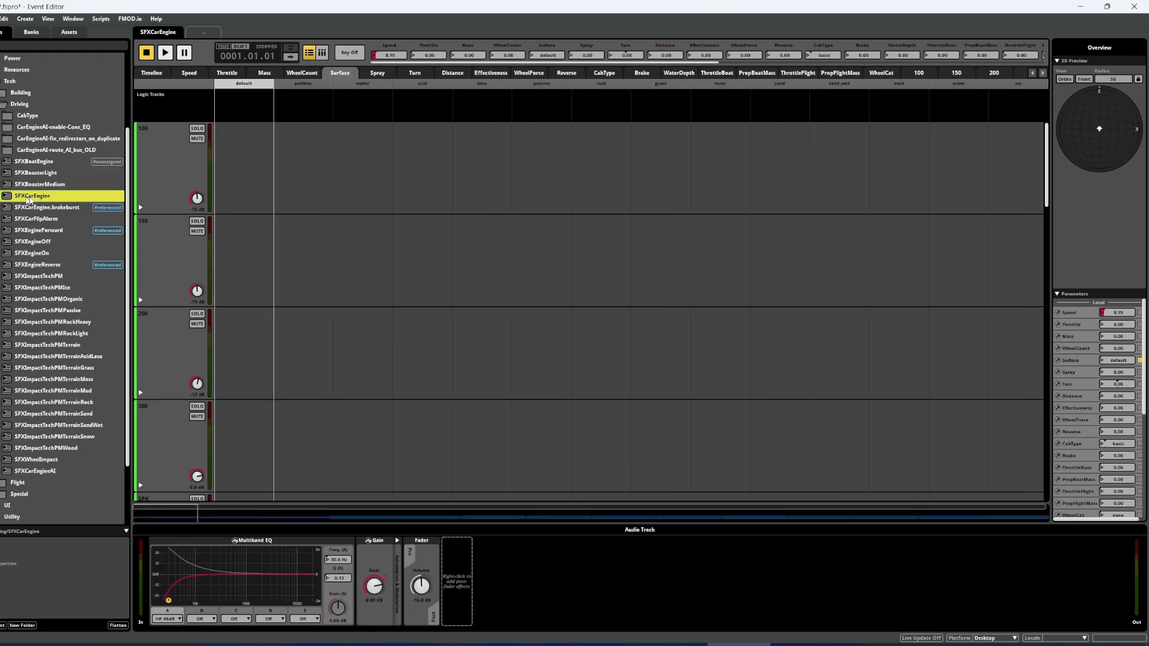
pyautogui.click(42, 472)
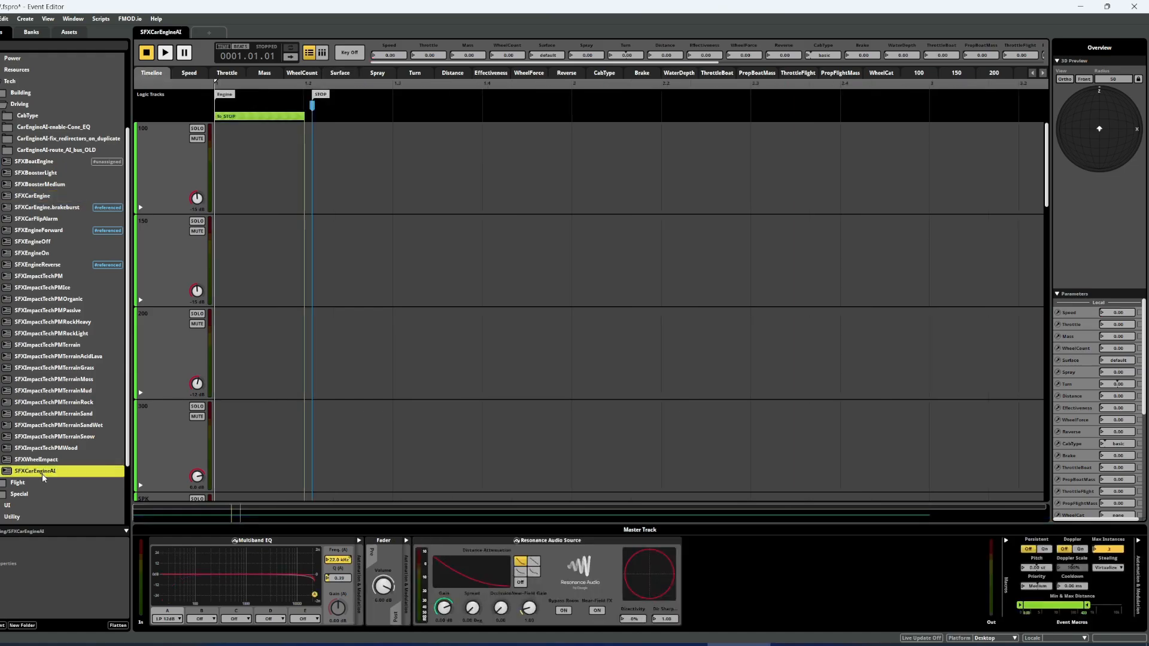
# Open the Mixer and examine the AI group bus with its effects chain.
pyautogui.click(50, 20)
pyautogui.moveTo(72, 20)
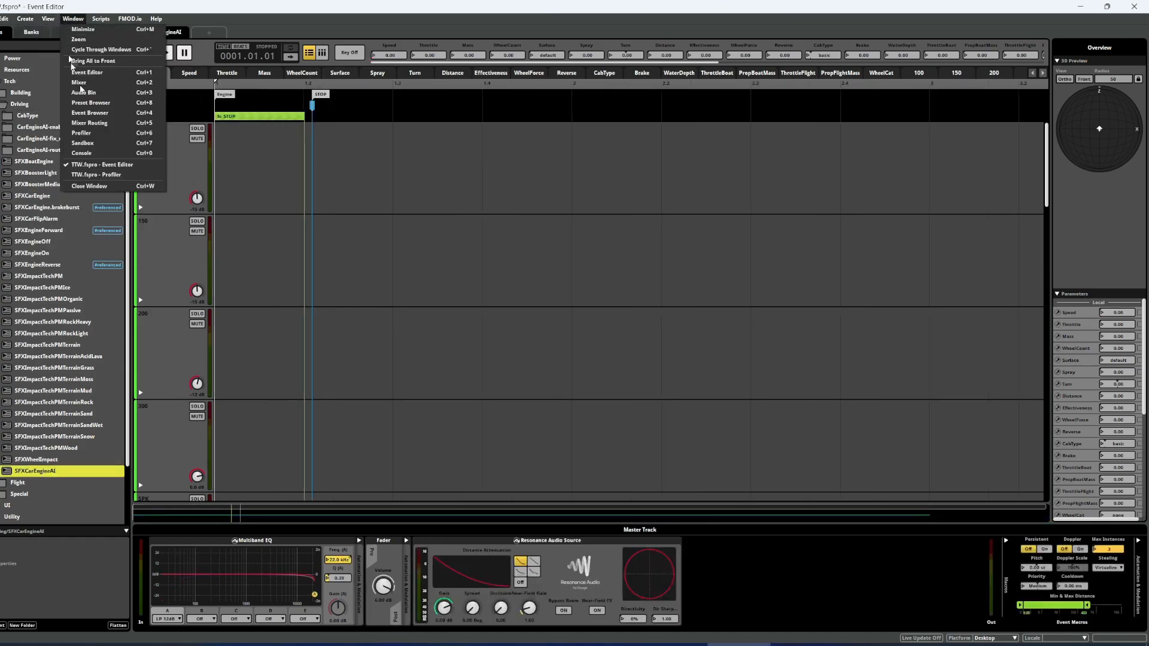
pyautogui.click(86, 82)
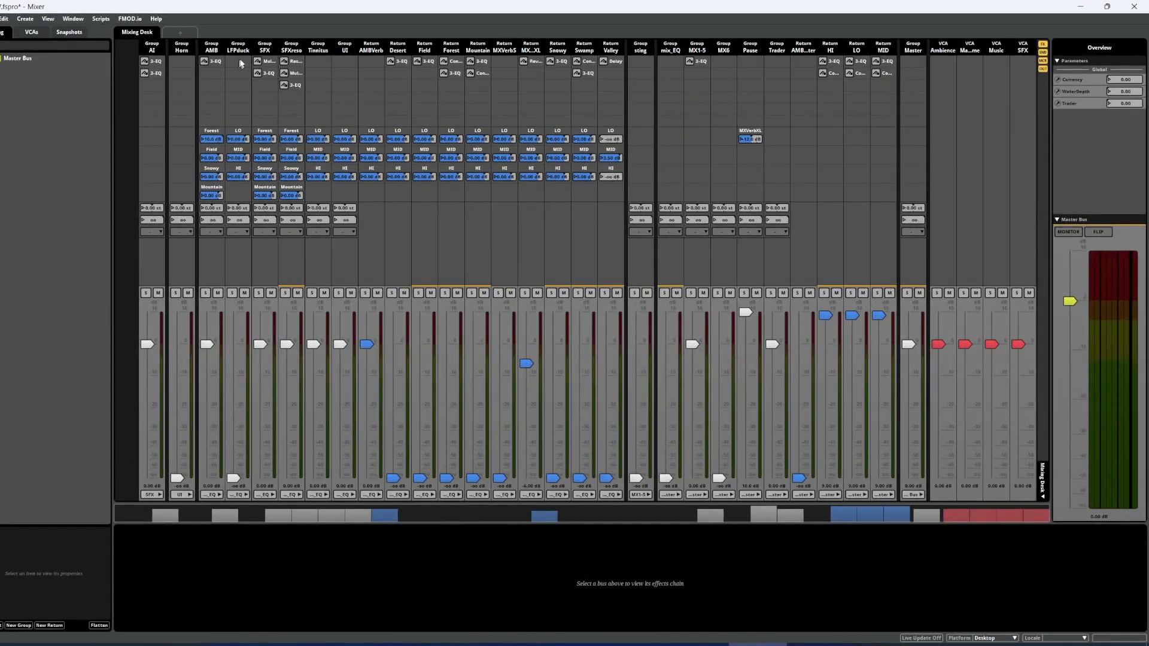
pyautogui.click(152, 48)
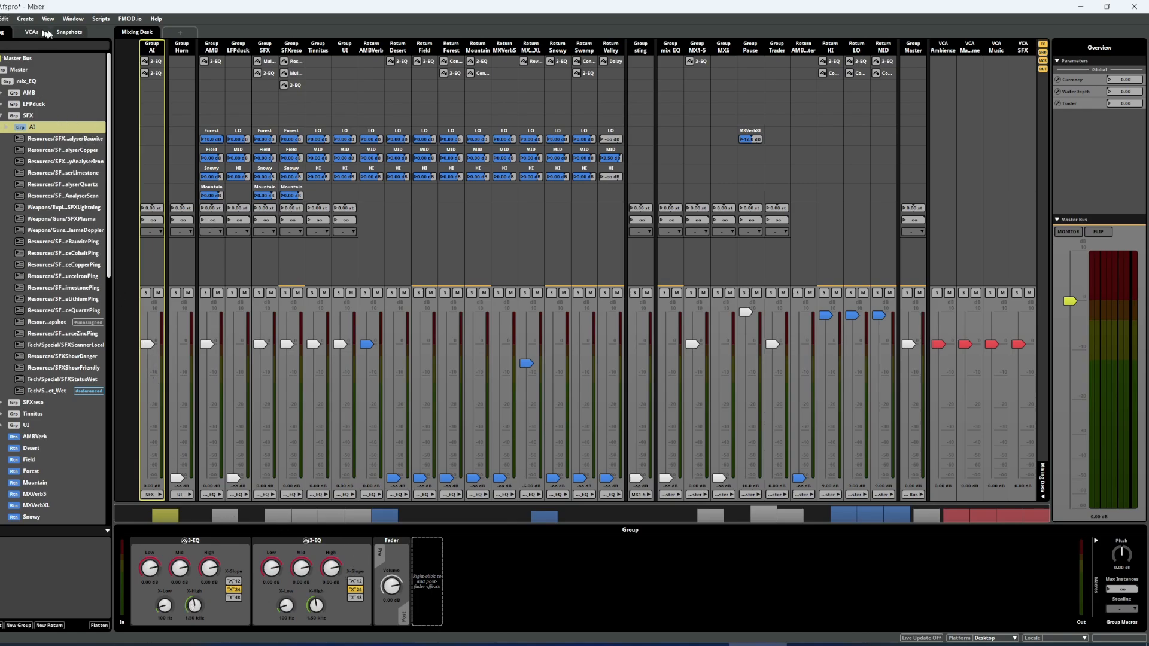
# Look through the mixer snapshots, comparing PingDanger with PingFriendly and examining the Scan snapshot.
pyautogui.click(68, 32)
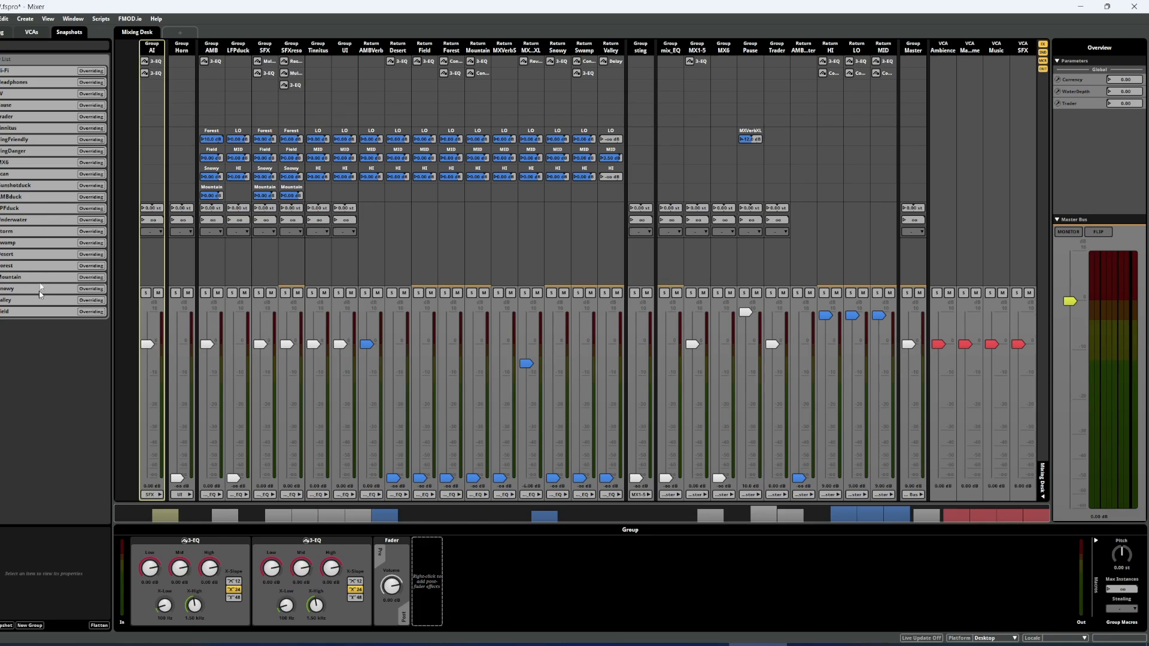
pyautogui.click(26, 152)
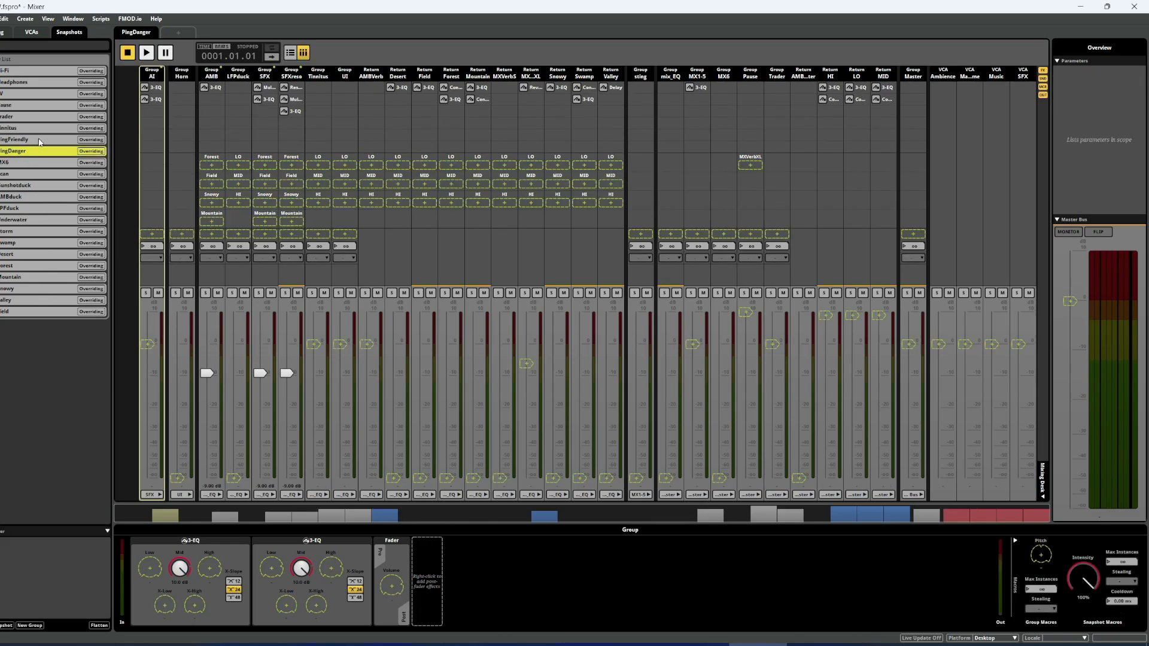
pyautogui.click(41, 141)
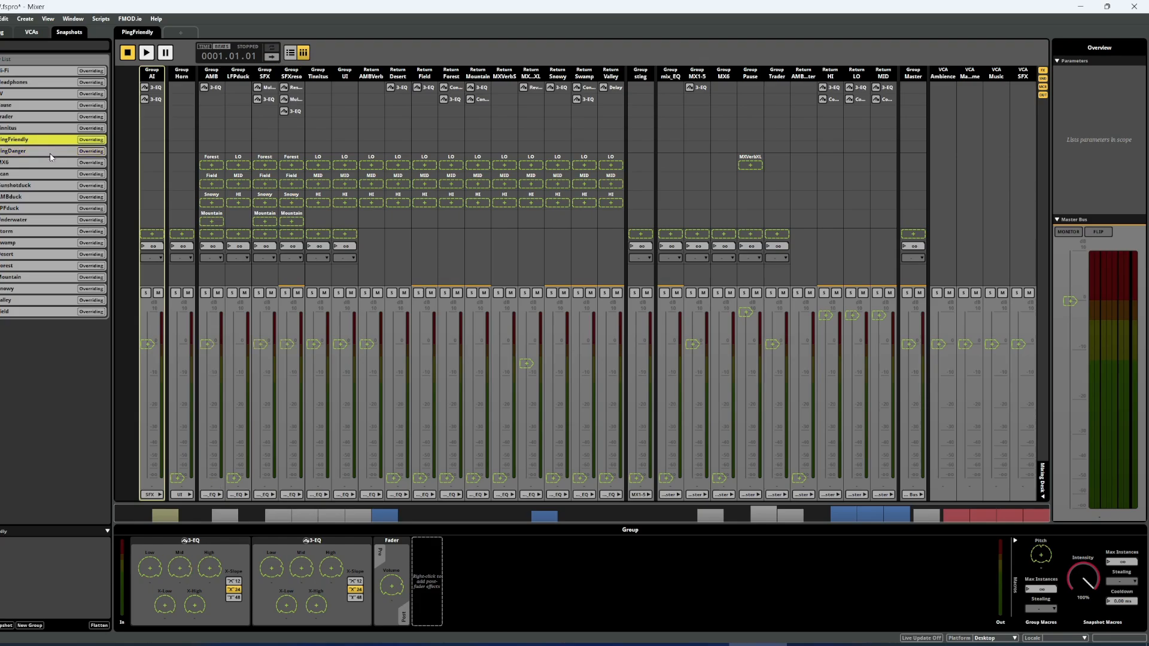
pyautogui.click(51, 153)
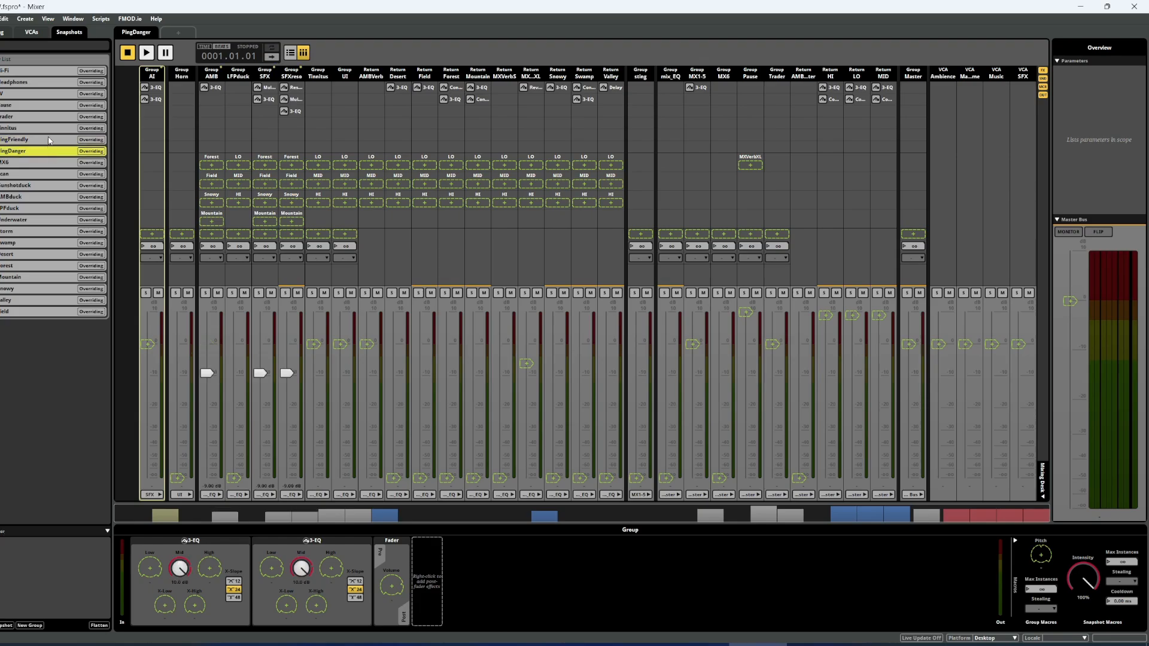
pyautogui.click(50, 140)
pyautogui.click(52, 175)
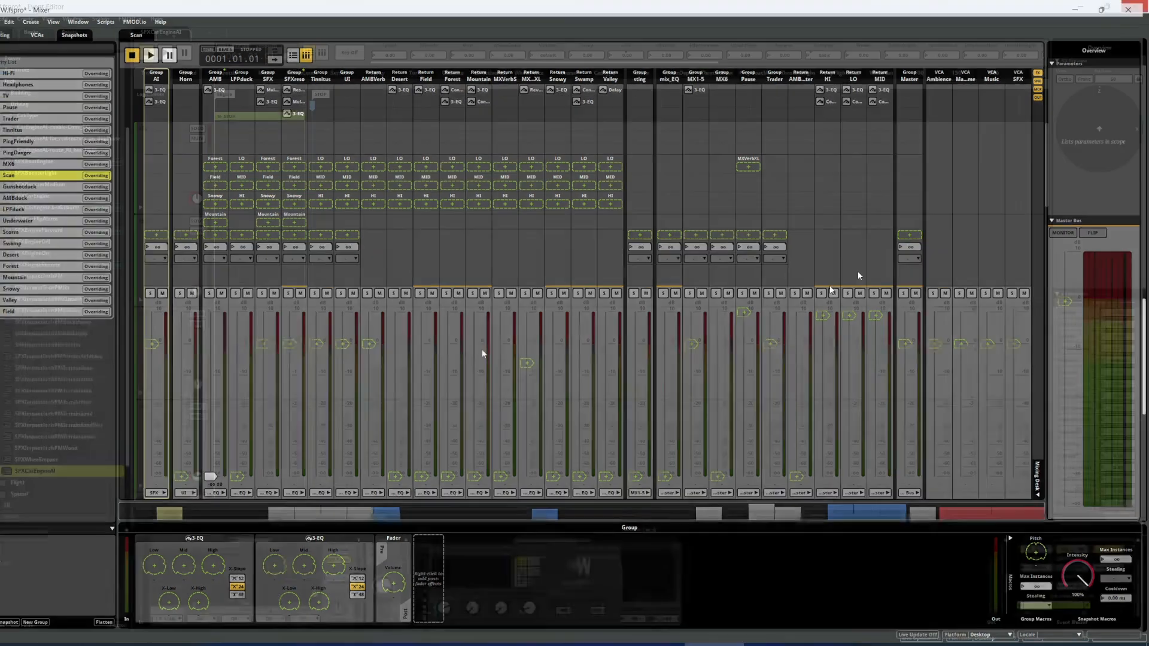
# Close the Mixer window and build the project's banks.
pyautogui.click(1134, 7)
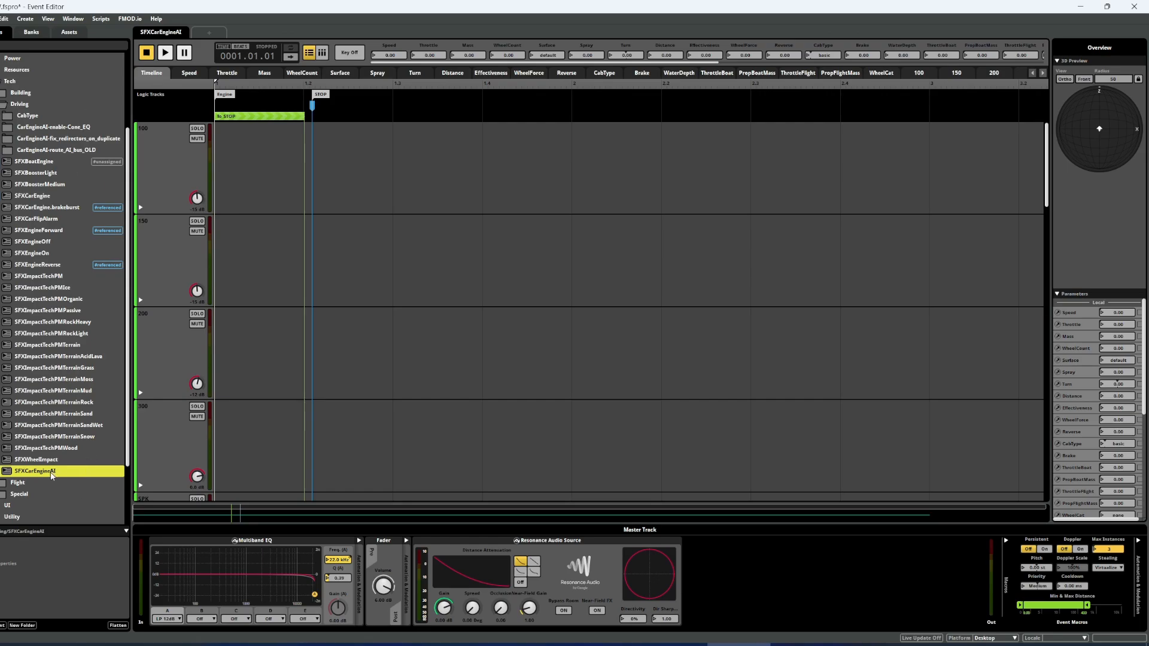
pyautogui.click(0, 18)
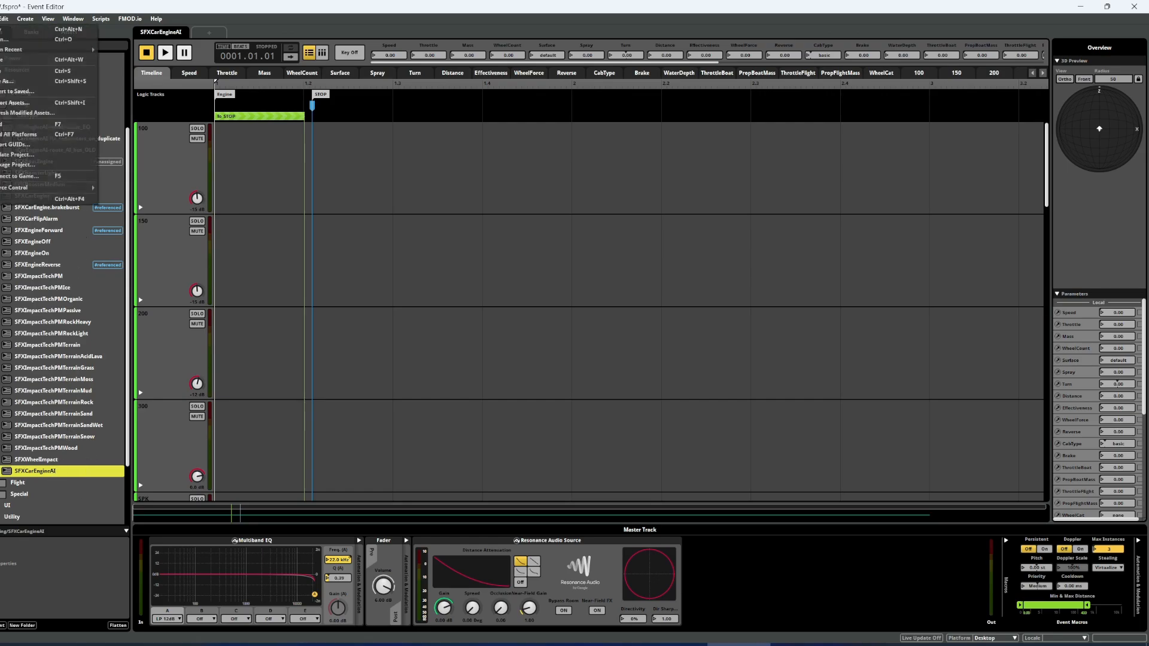
pyautogui.click(25, 125)
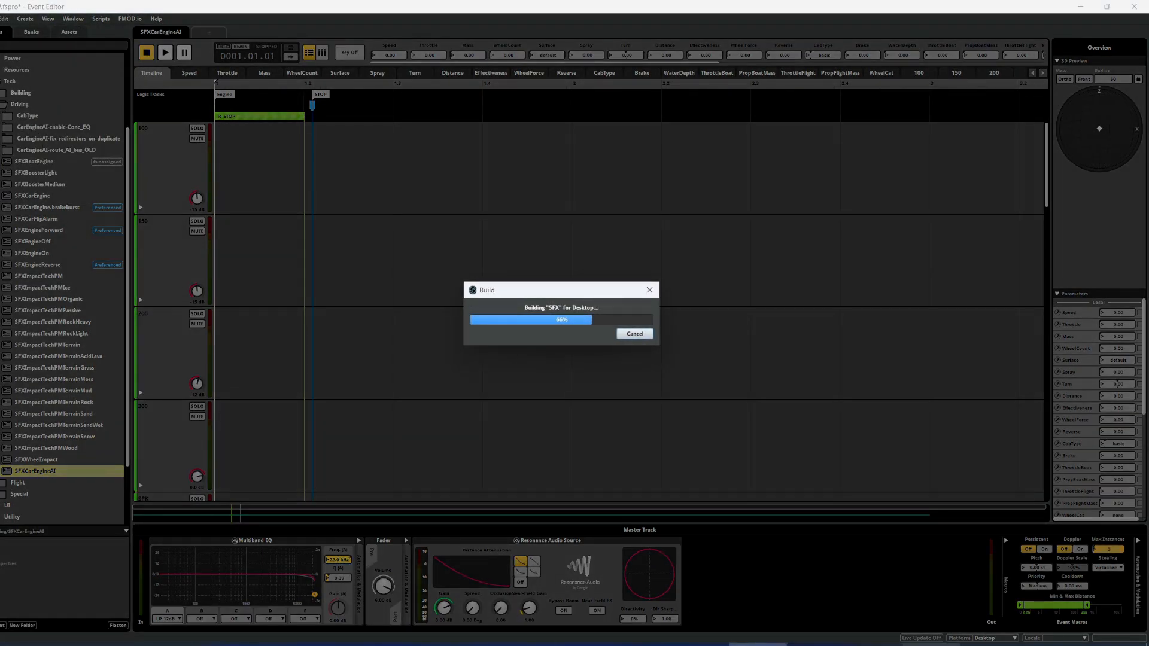
# Switch to Unreal Editor and update the redirector references of the FMOD content folder.
pyautogui.hotkey('alt', 'Tab')
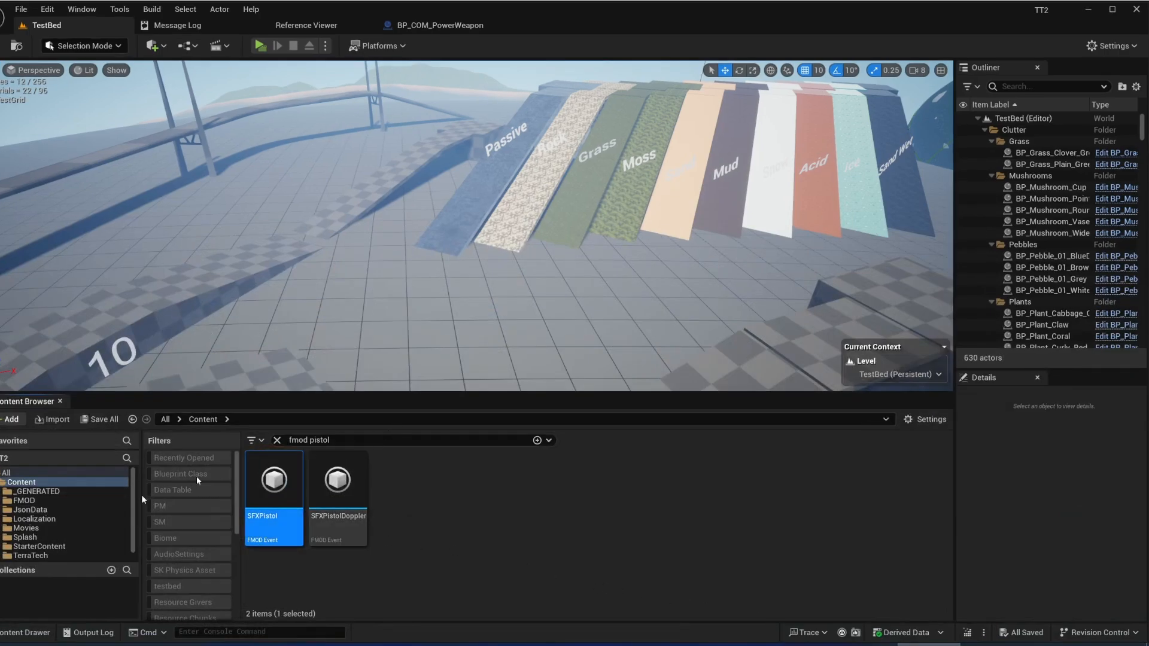
pyautogui.click(24, 500)
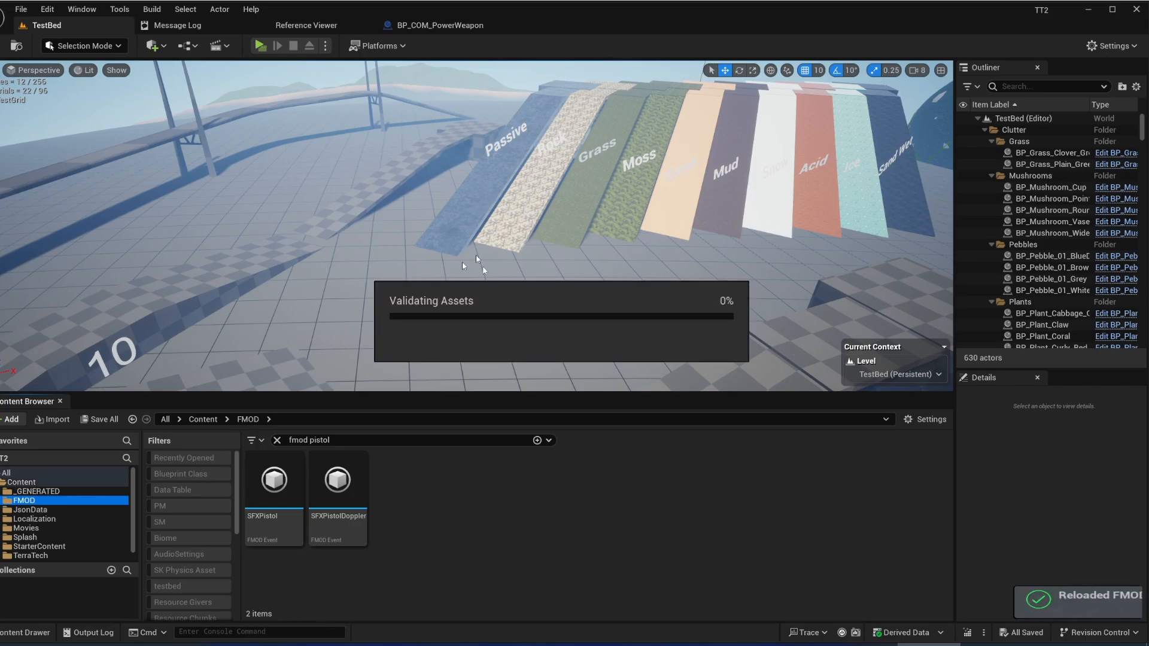
pyautogui.rightClick(42, 505)
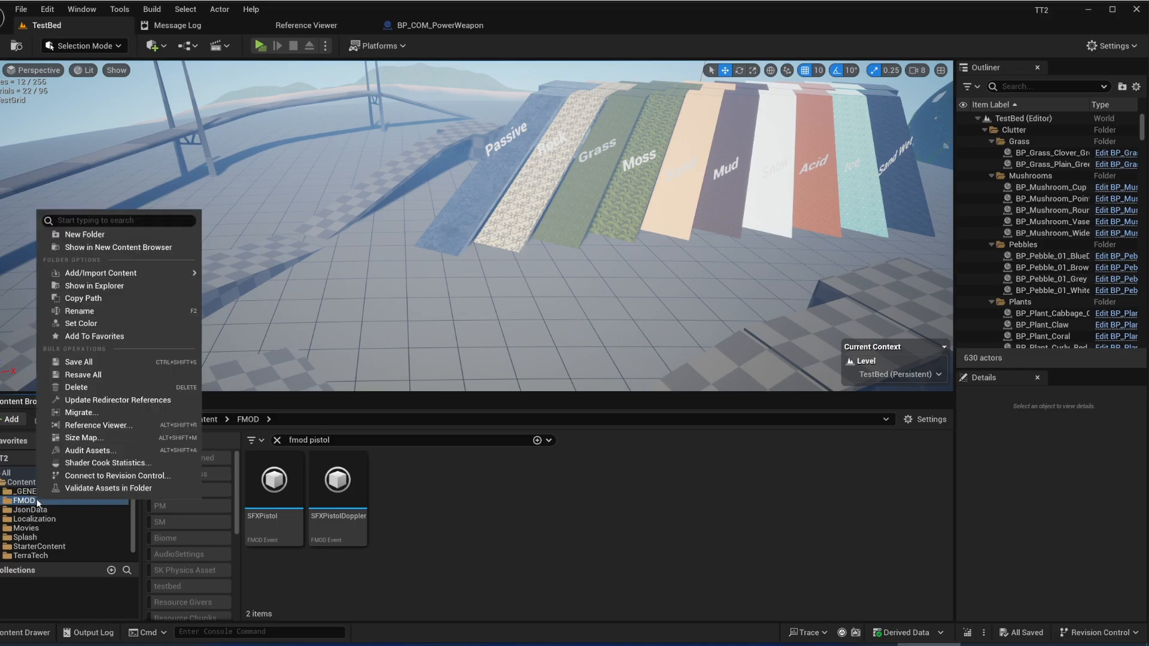
pyautogui.click(125, 399)
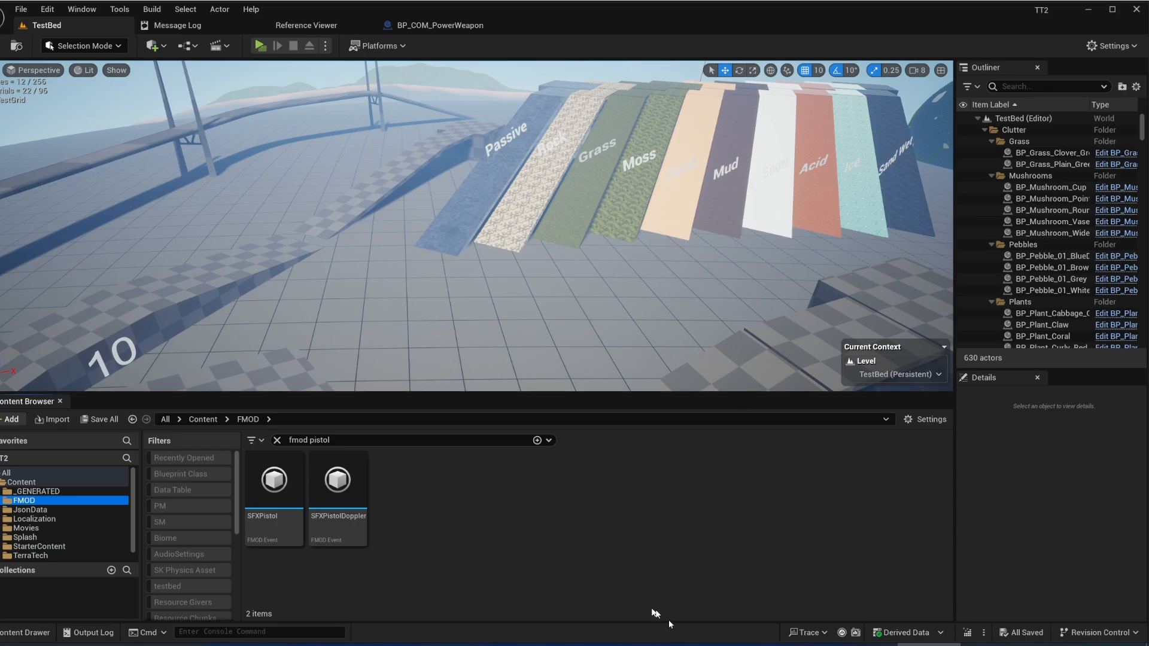
# Return to FMOD Studio, collapse the Driving folder and look through the events in Tech's Special folder.
pyautogui.click(737, 644)
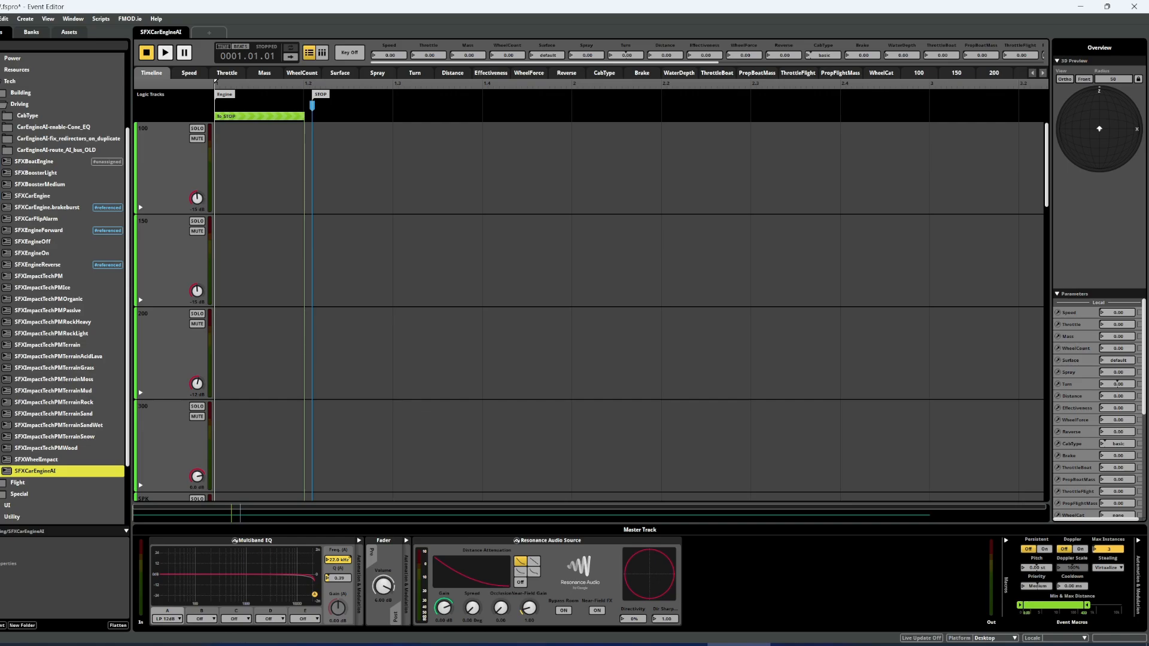
pyautogui.click(1, 104)
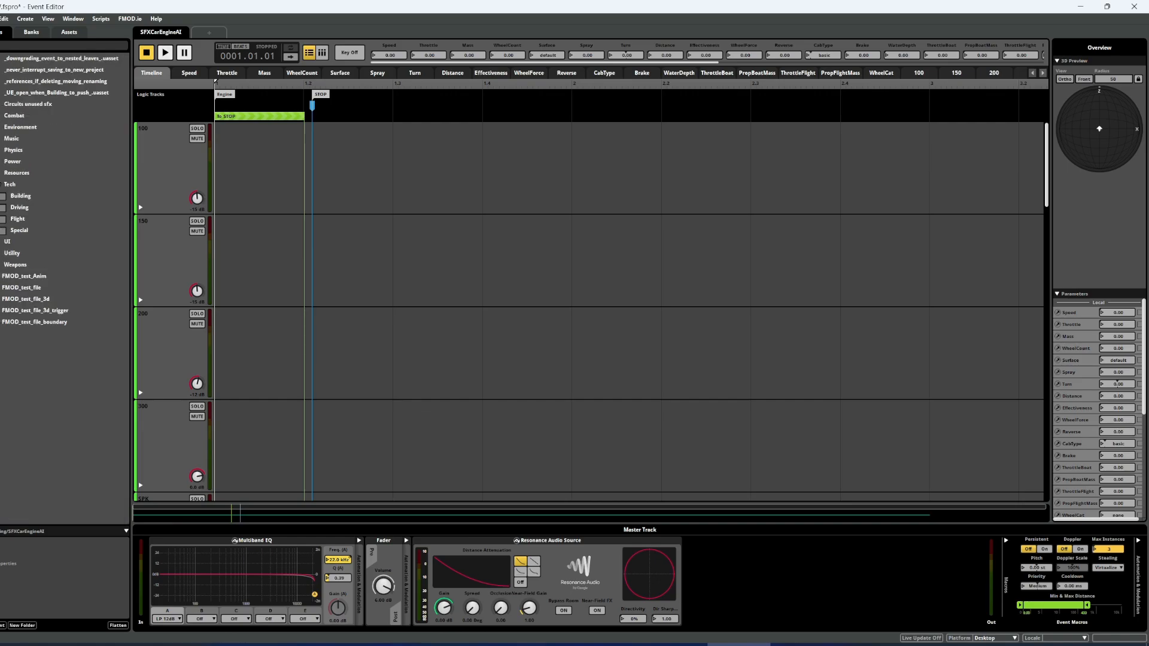
pyautogui.click(2, 230)
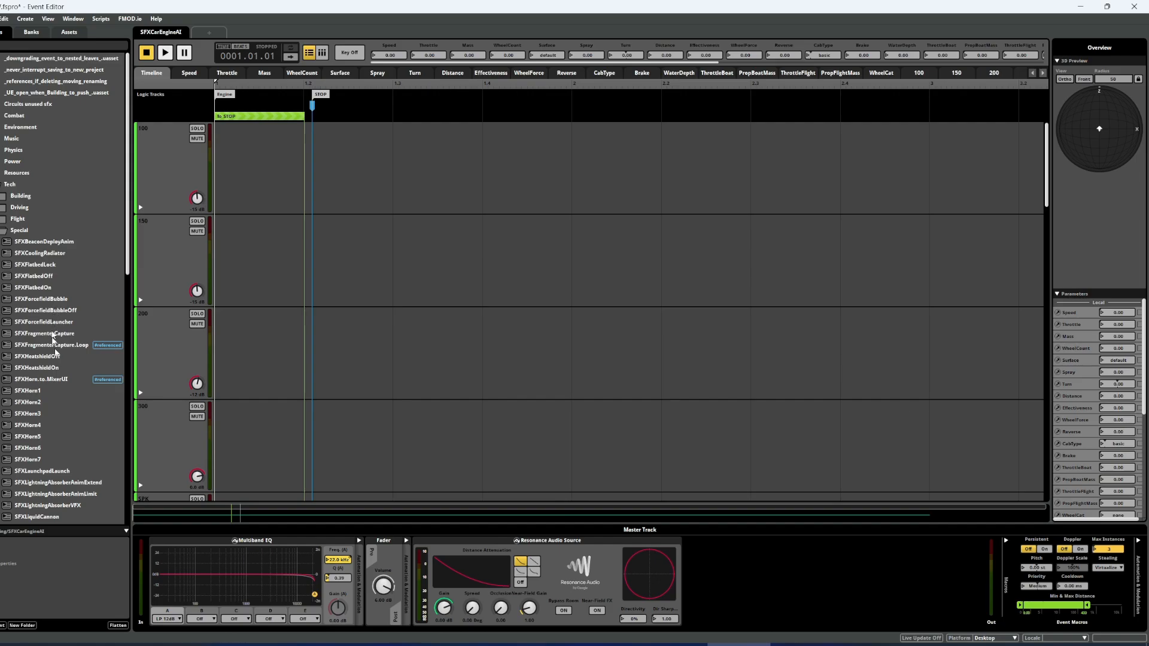
pyautogui.scroll(-2, 55, 347)
pyautogui.scroll(-2, 58, 358)
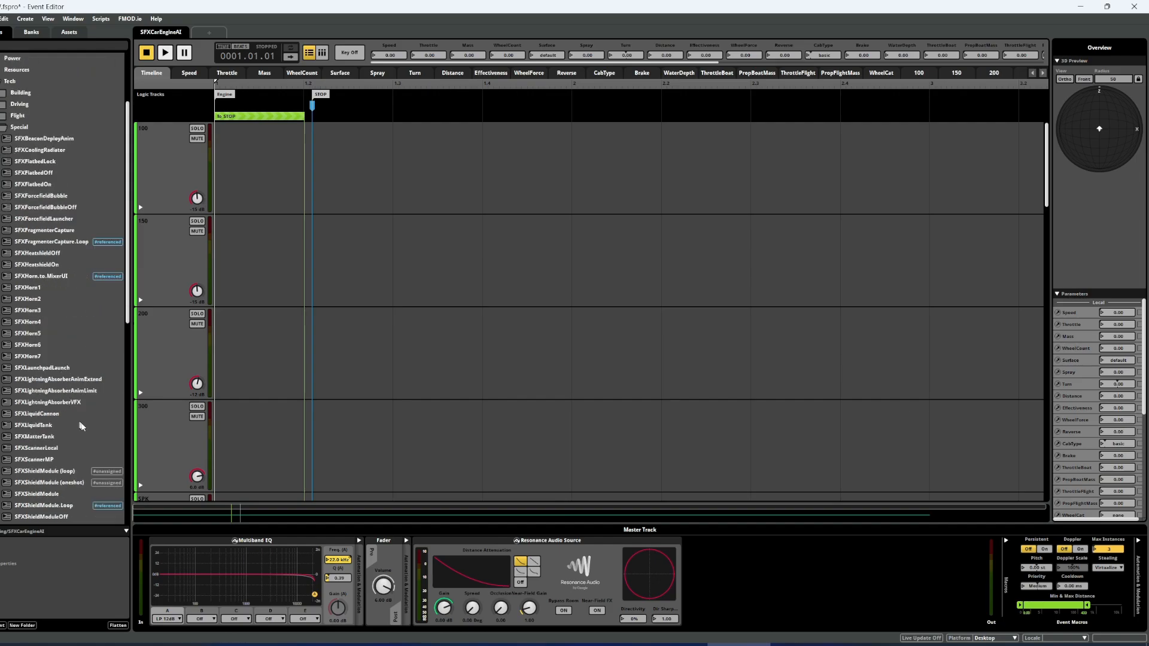
pyautogui.scroll(-3, 82, 422)
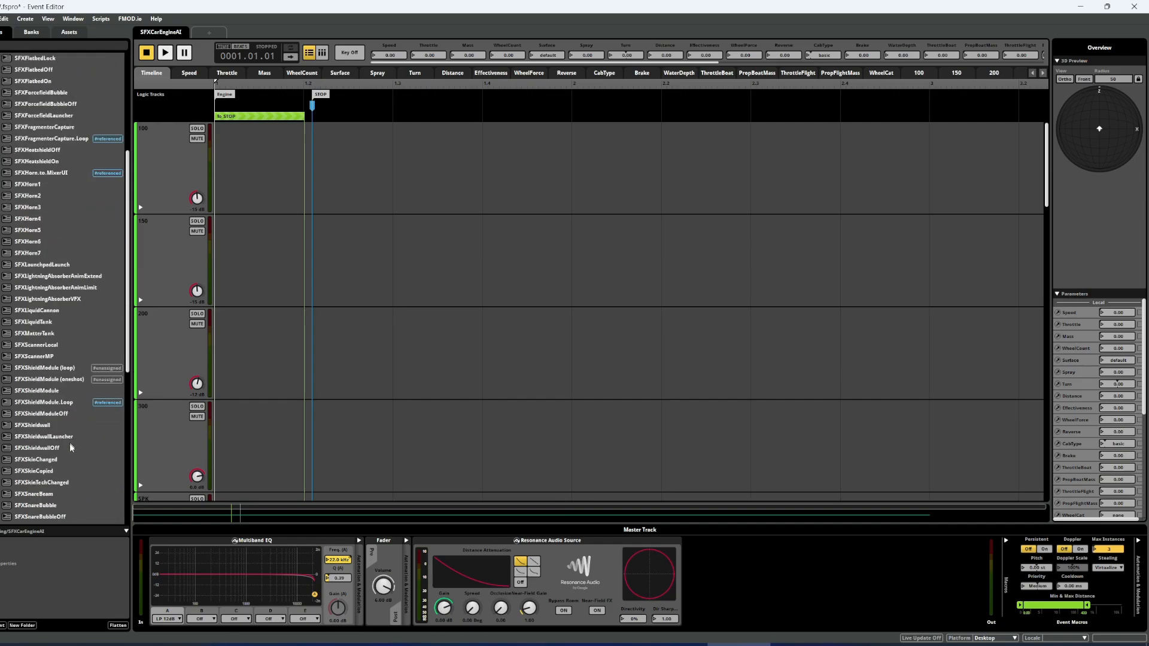
# Look through the remaining events of Tech's Special folder and collapse the folder.
pyautogui.scroll(-2, 69, 445)
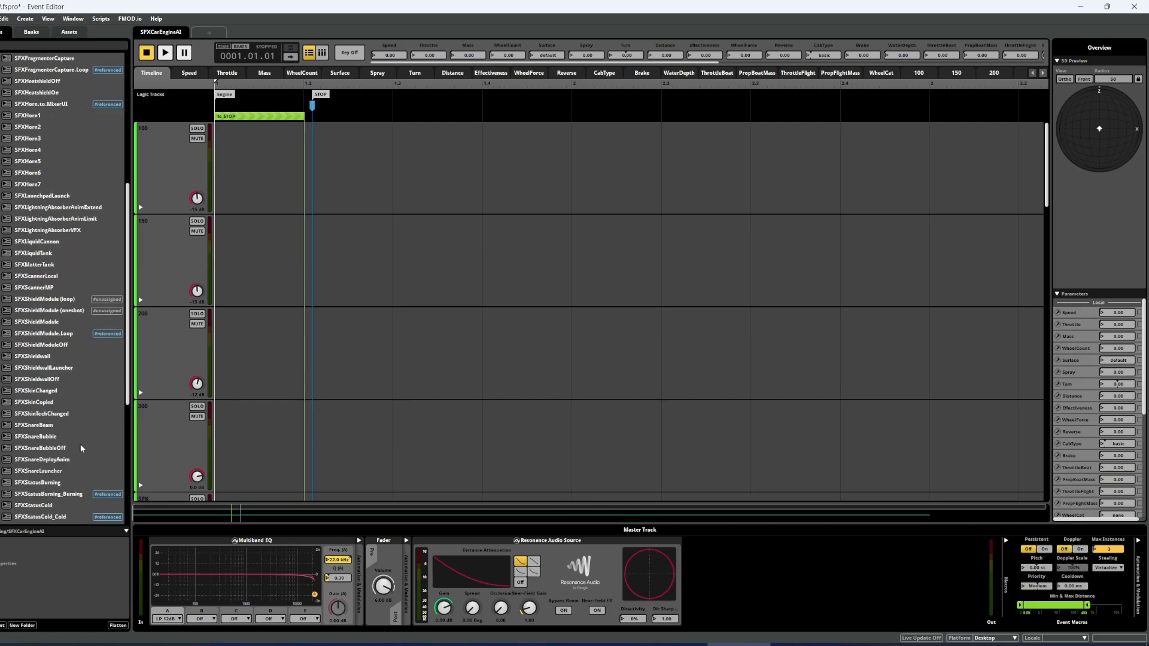
pyautogui.scroll(-3, 77, 430)
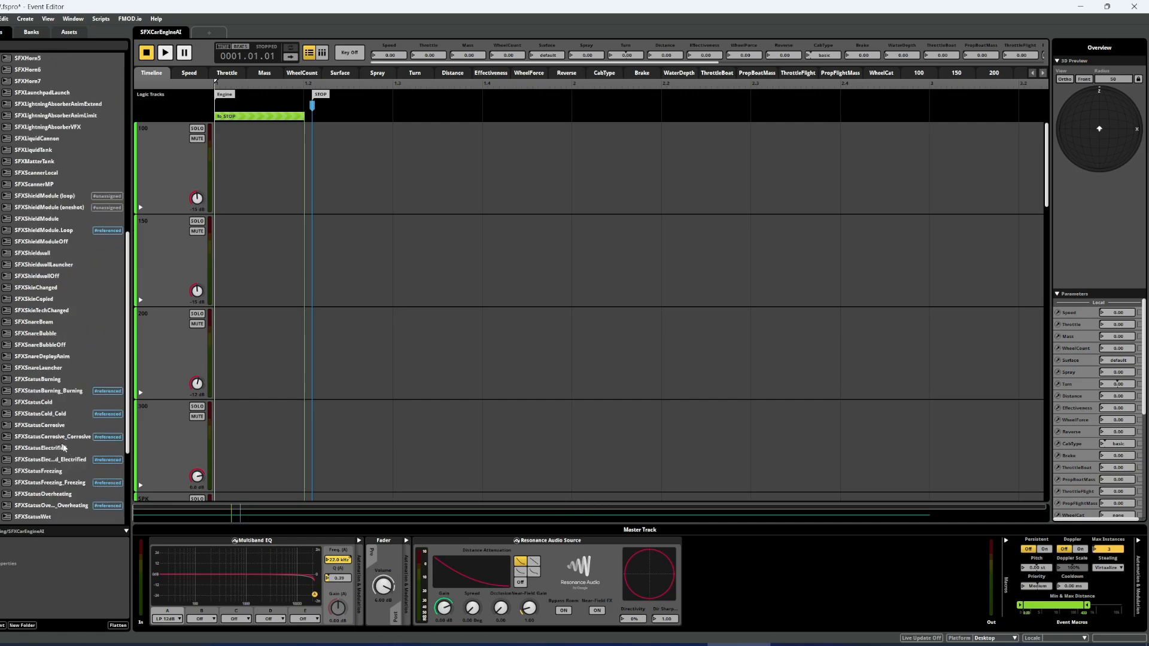
pyautogui.scroll(10, 65, 426)
pyautogui.scroll(1, 63, 418)
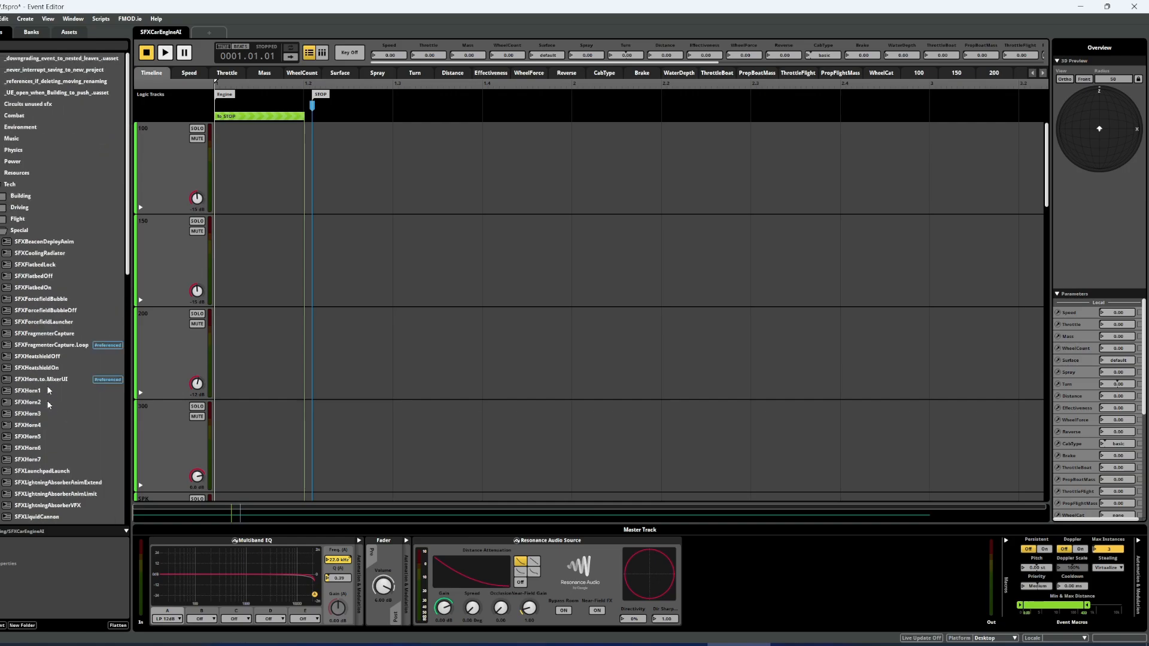
pyautogui.scroll(-1, 51, 389)
pyautogui.click(0, 196)
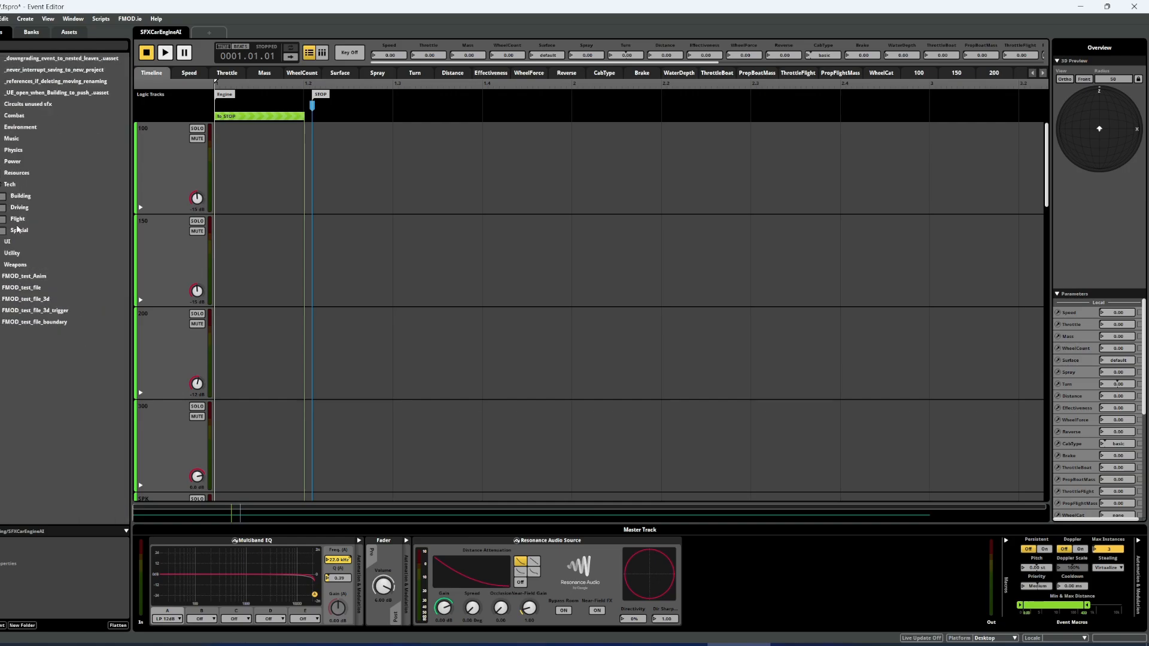
# Expand the UI event folder and look through its events.
pyautogui.click(1, 242)
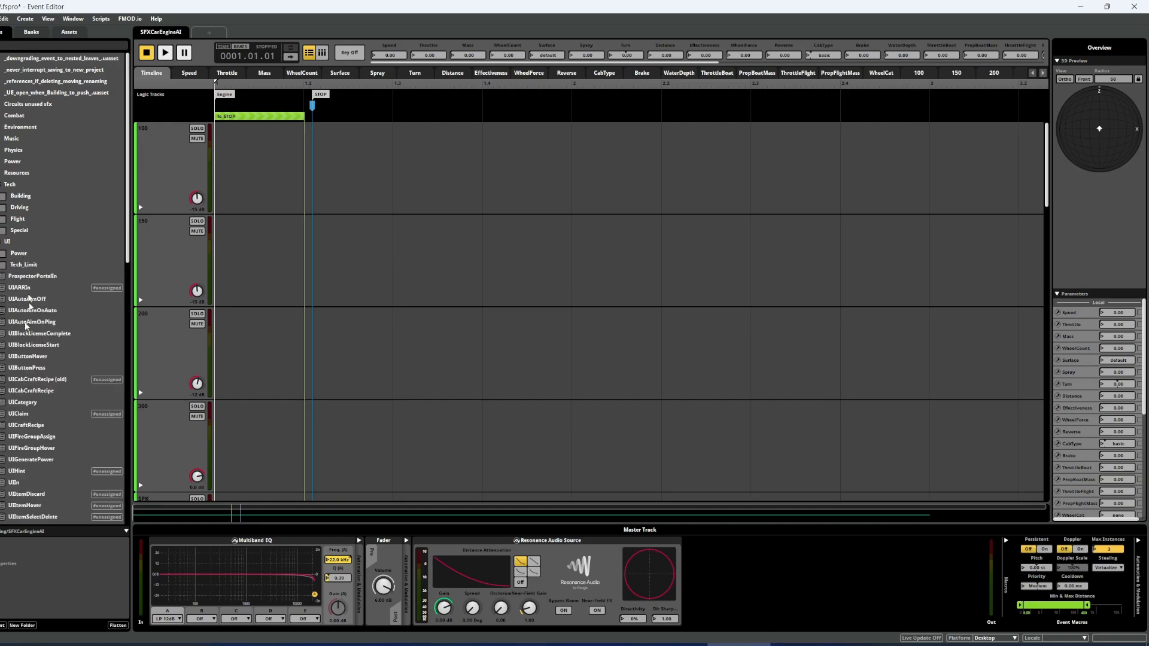
pyautogui.scroll(-13, 37, 339)
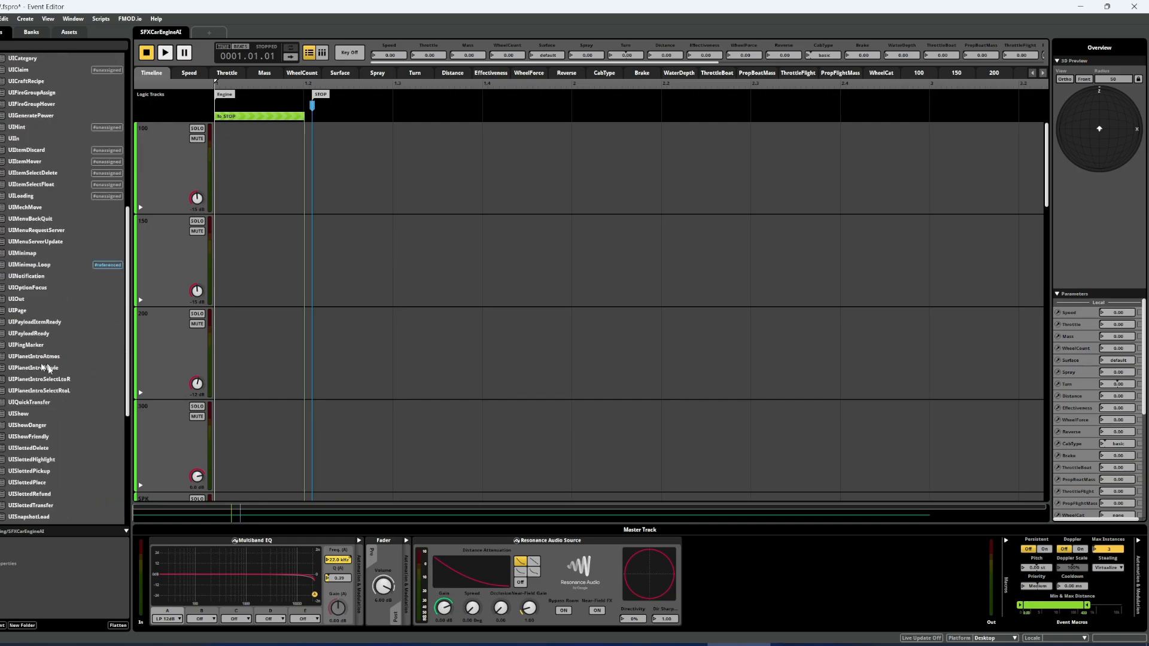
pyautogui.scroll(8, 61, 397)
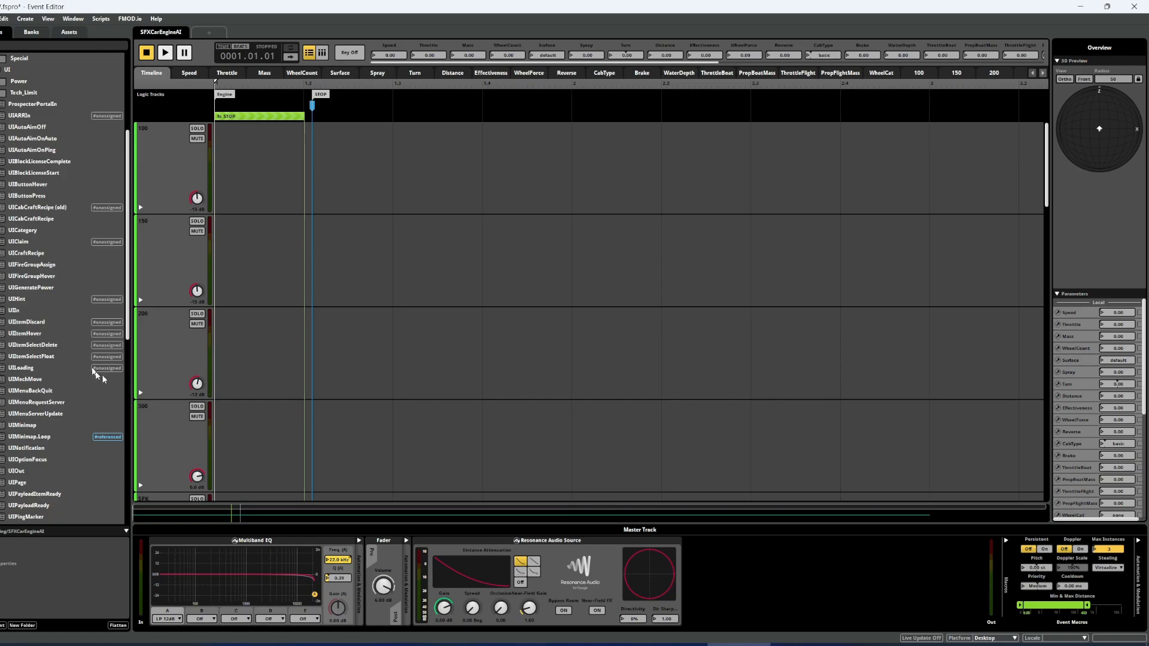
pyautogui.scroll(4, 95, 368)
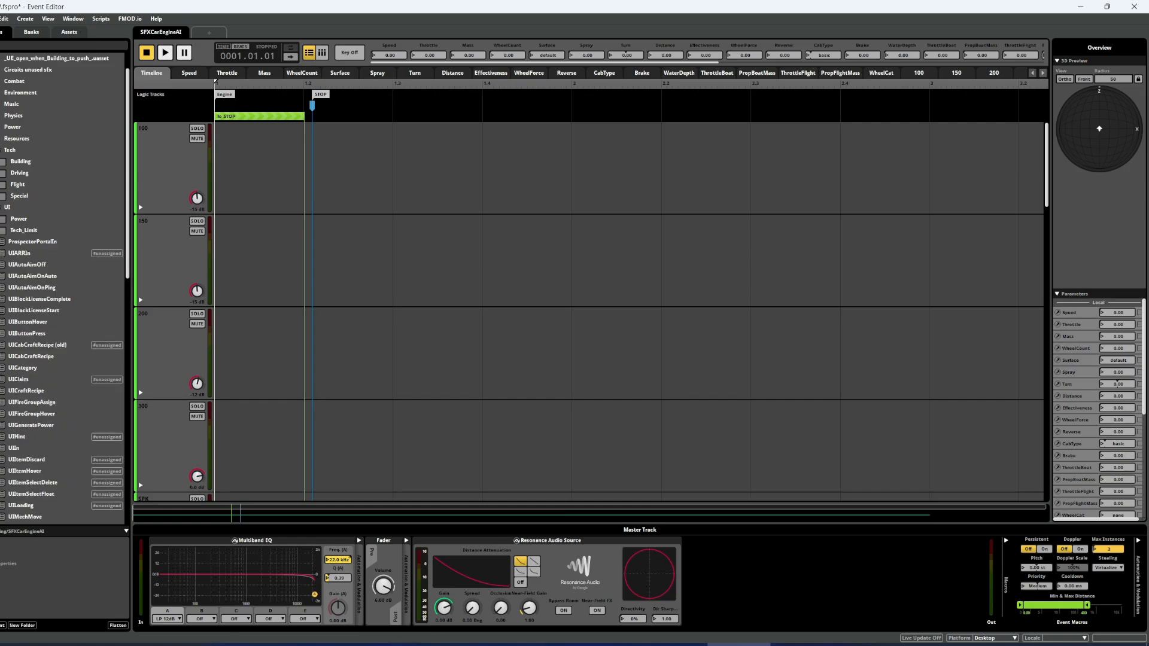
pyautogui.scroll(-5, 81, 333)
# Examine the UIPage and UIMenuRequestServer events, including the master track effects of UIMenuRequestServer.
pyautogui.click(44, 449)
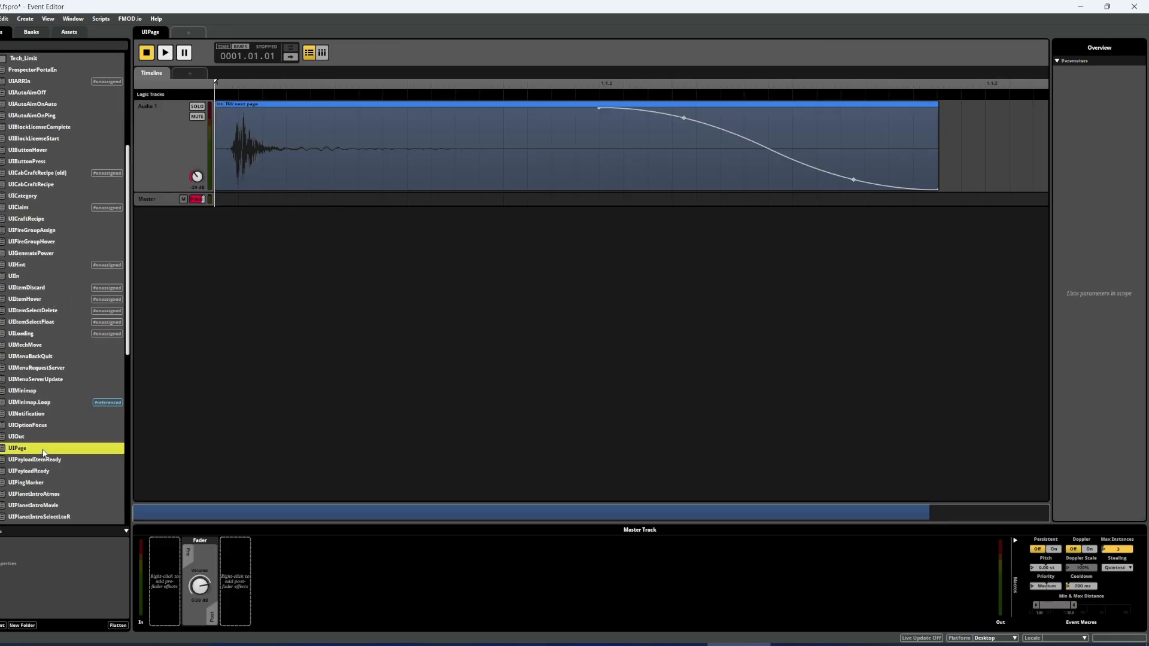
pyautogui.click(33, 369)
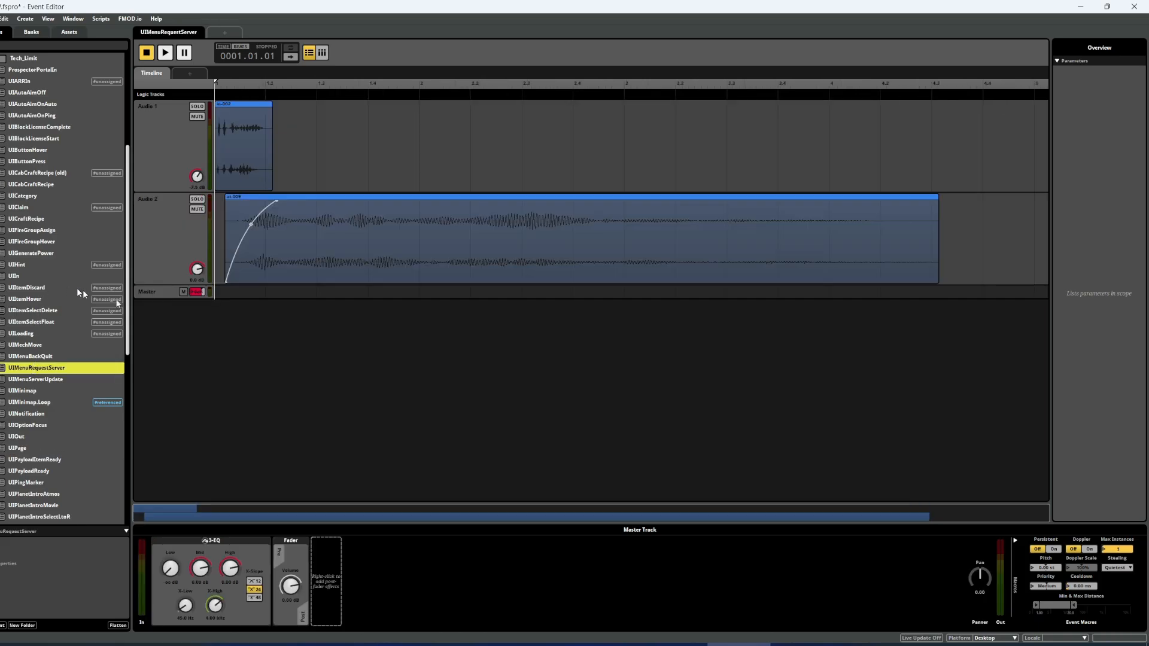
pyautogui.click(171, 291)
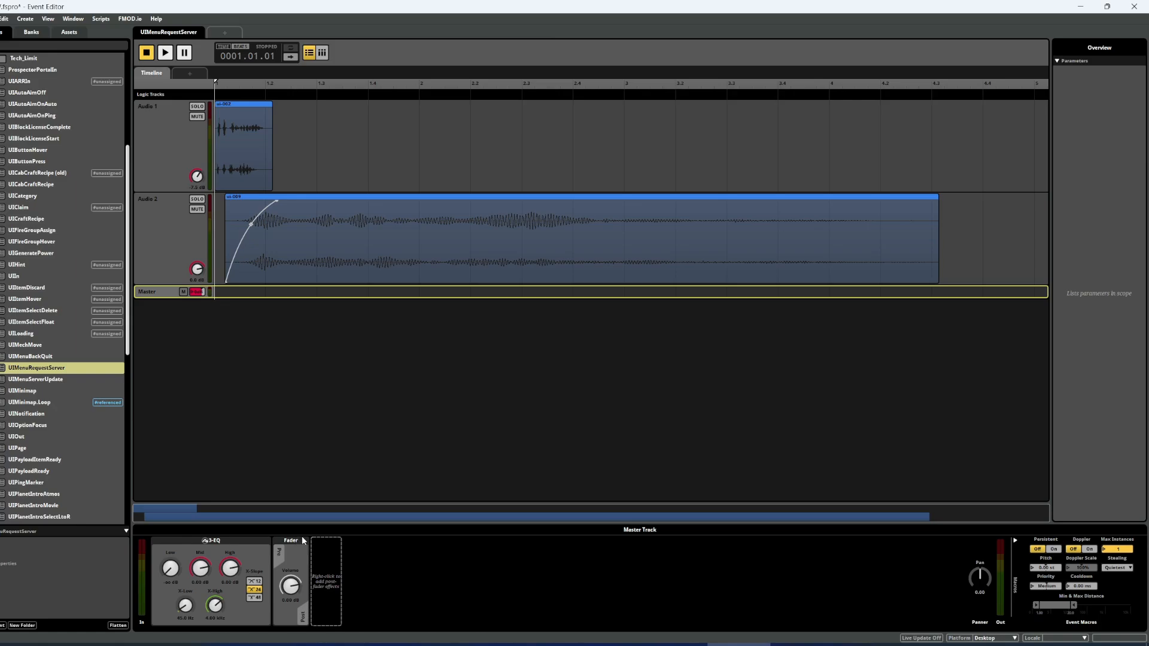
# Collapse the UI folder and expand the Utility folder.
pyautogui.scroll(-1, 19, 359)
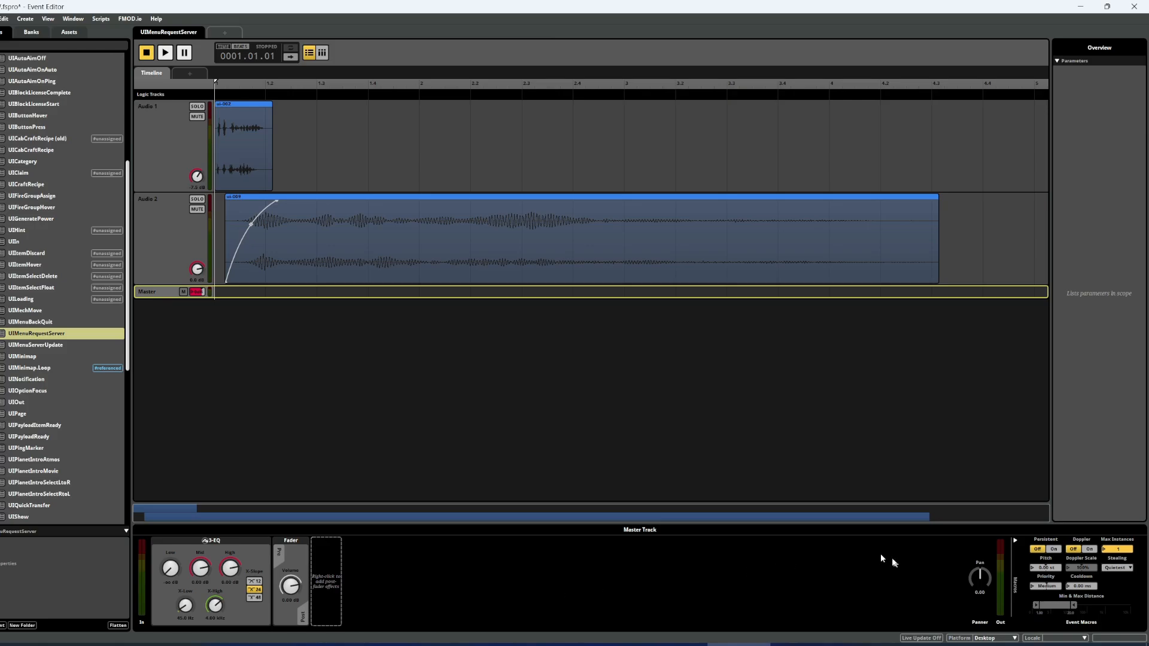
pyautogui.scroll(5, 25, 245)
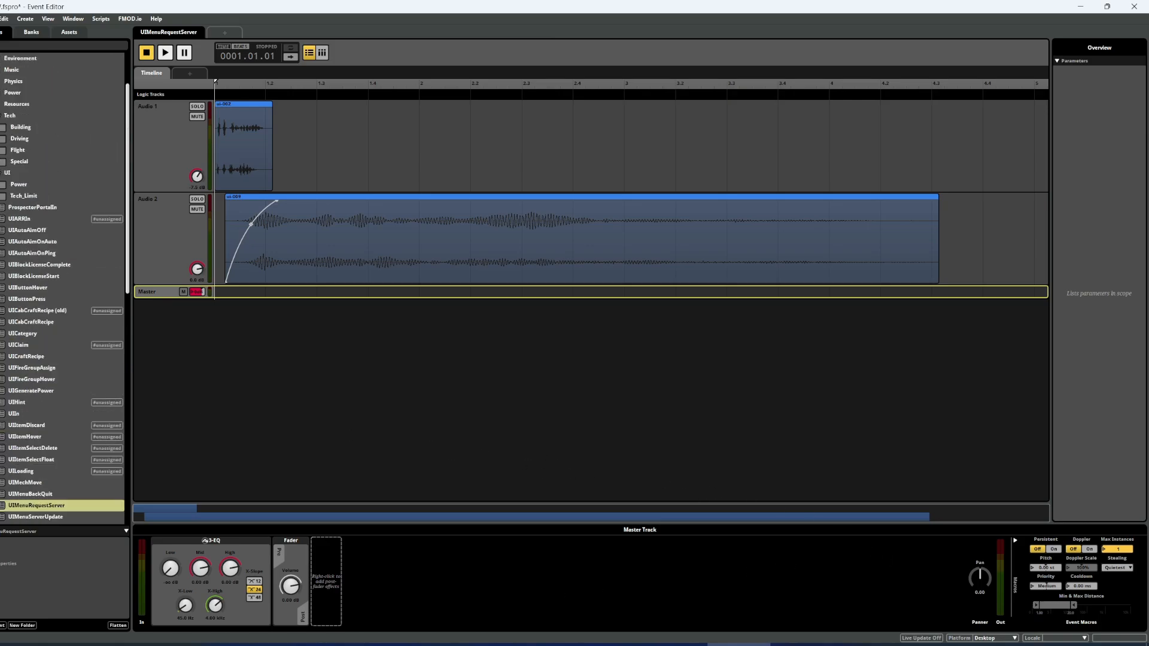
pyautogui.click(2, 173)
pyautogui.click(1, 253)
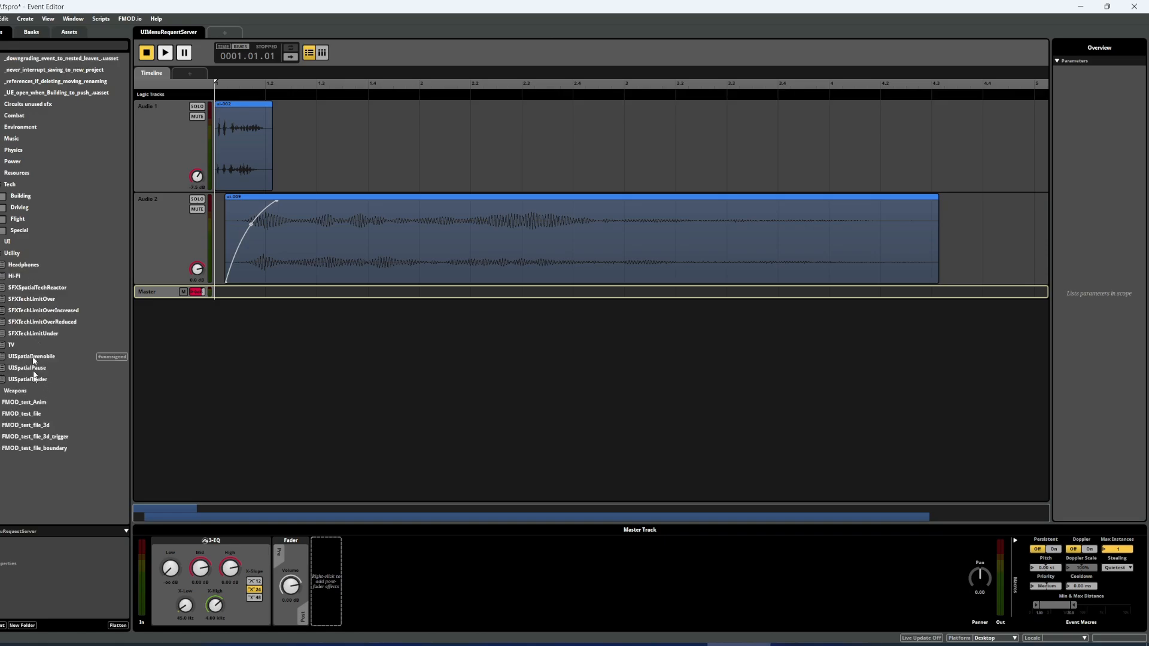
# Compare the SFXTechLimit events for over, increased, reduced and under, and examine SFXSpatialTechReactor.
pyautogui.click(46, 323)
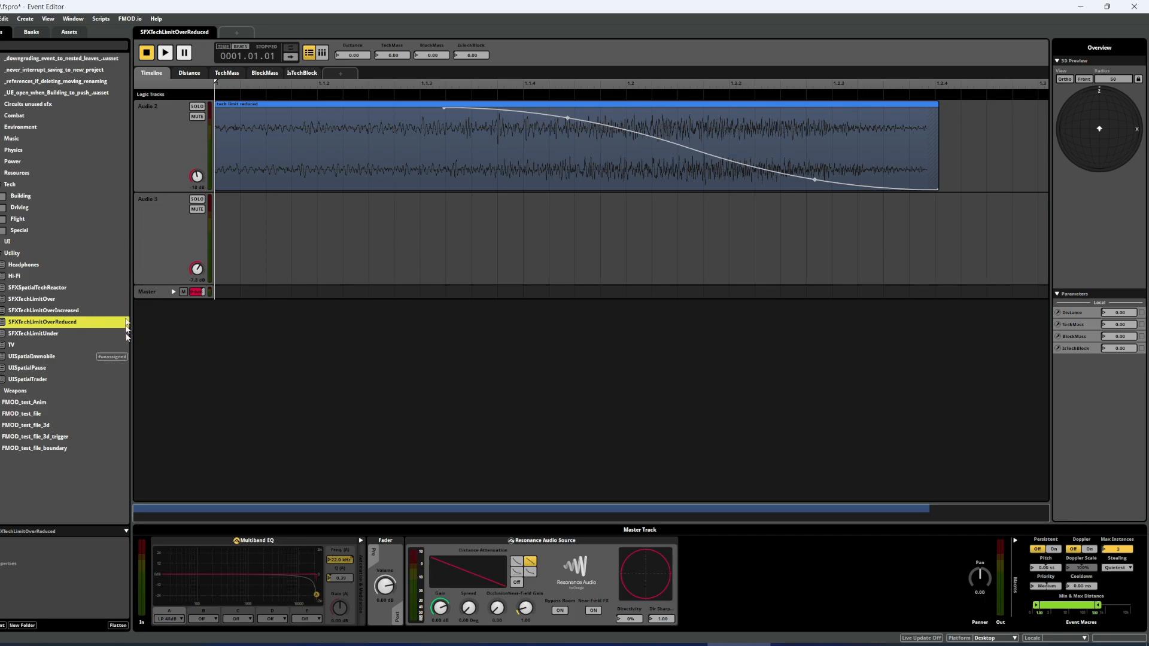
pyautogui.click(45, 311)
pyautogui.click(57, 336)
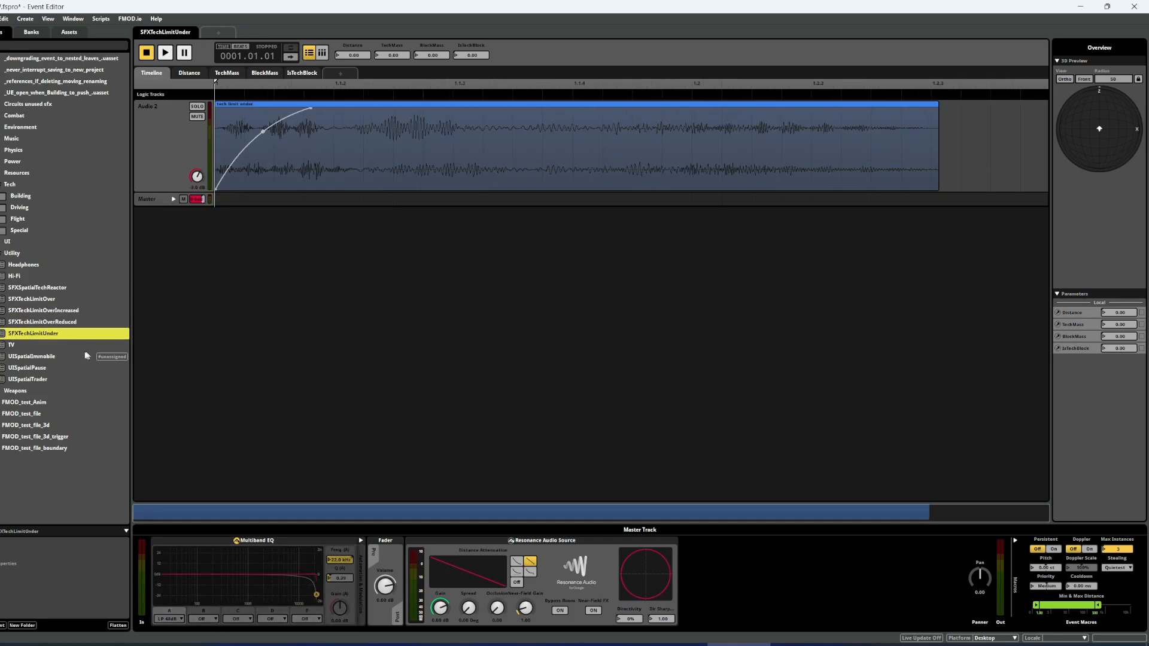
pyautogui.click(56, 322)
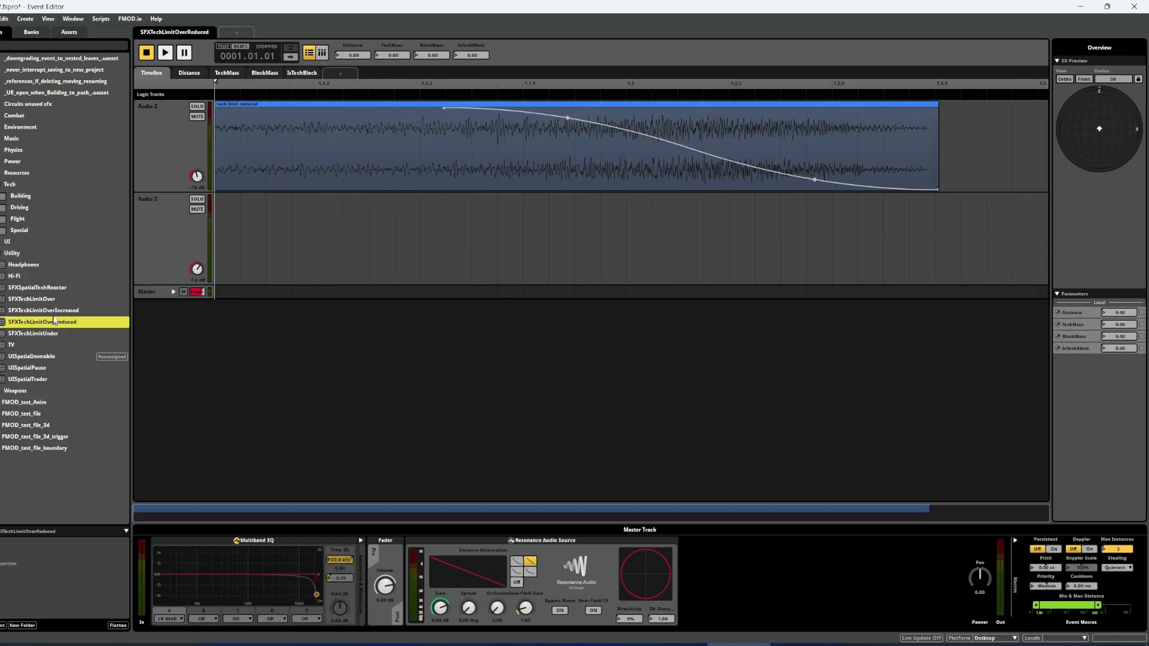
pyautogui.click(51, 299)
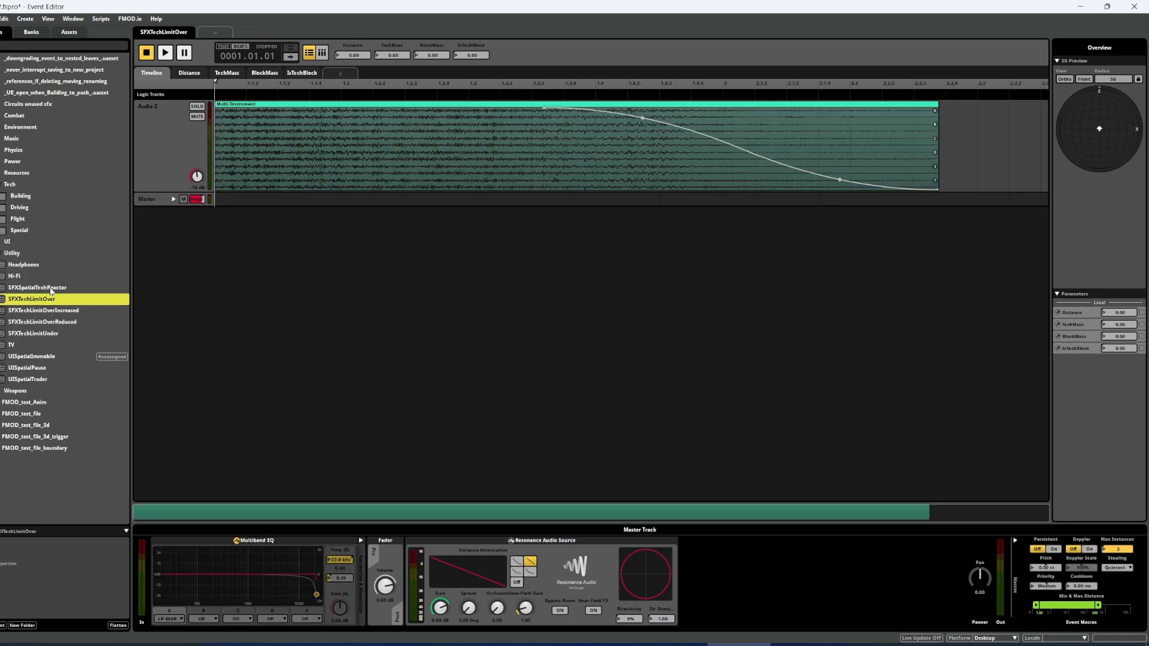
pyautogui.click(51, 289)
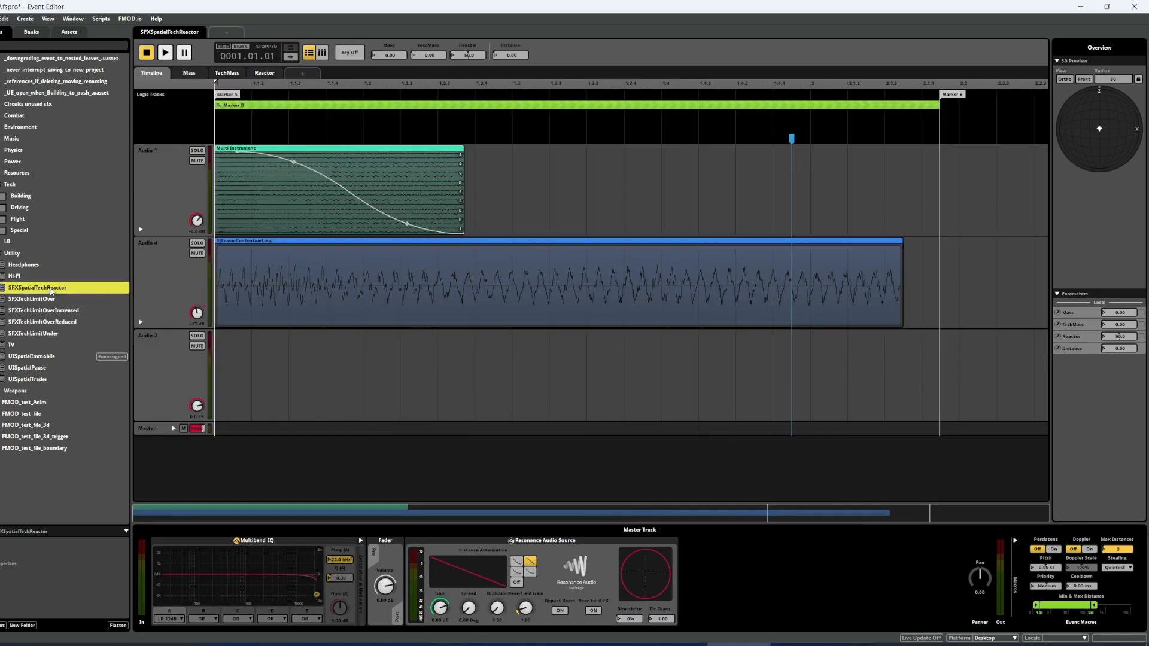
# Examine the UISpatialTrader and UISpatialPause events and select the Pause snapshot instrument in UISpatialPause.
pyautogui.click(60, 367)
pyautogui.click(54, 379)
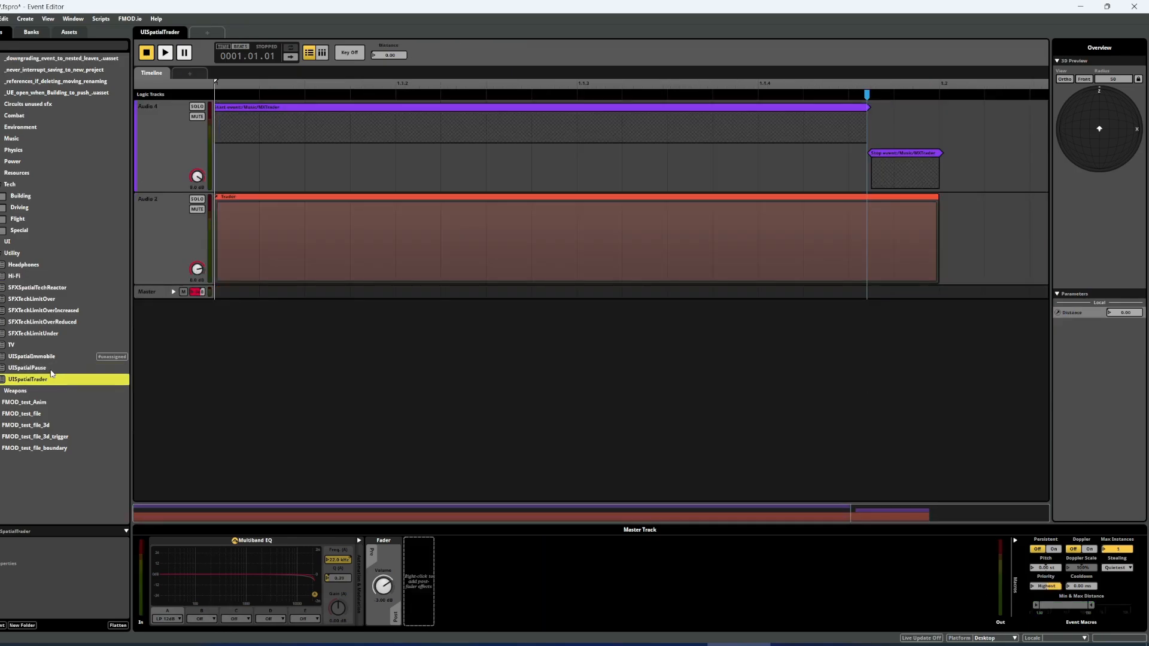
pyautogui.click(48, 368)
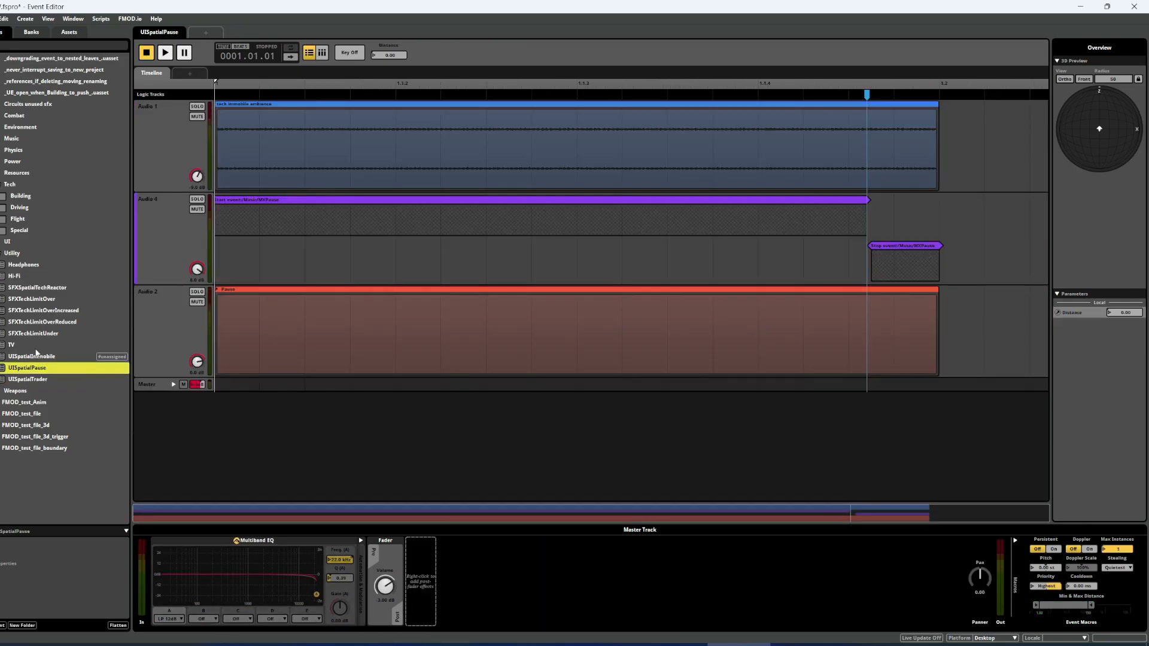
pyautogui.click(225, 293)
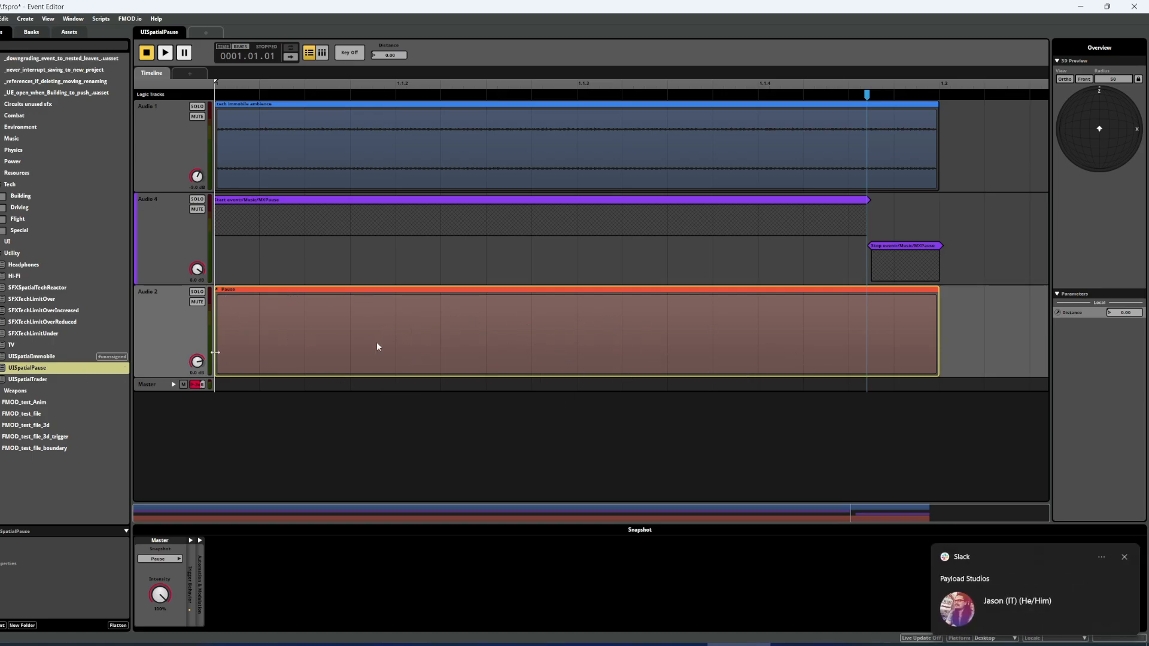
# Compare the Desert, Forest and Mountain snapshots in the mixer and return to the Event Editor.
pyautogui.click(70, 19)
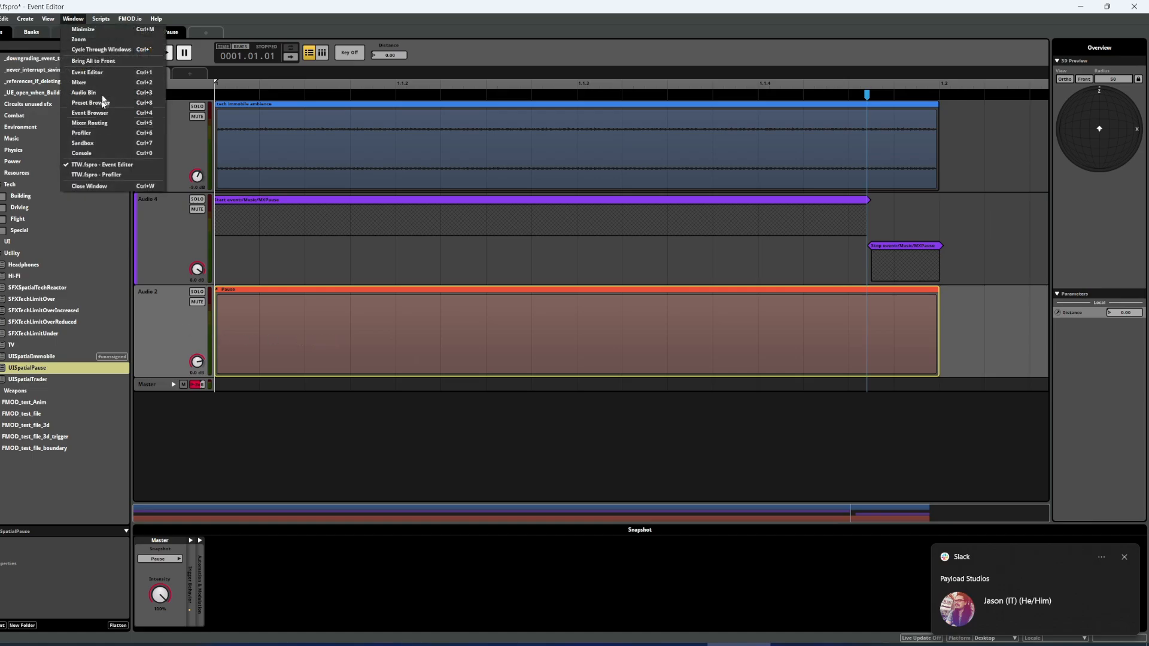
pyautogui.click(84, 82)
pyautogui.click(67, 34)
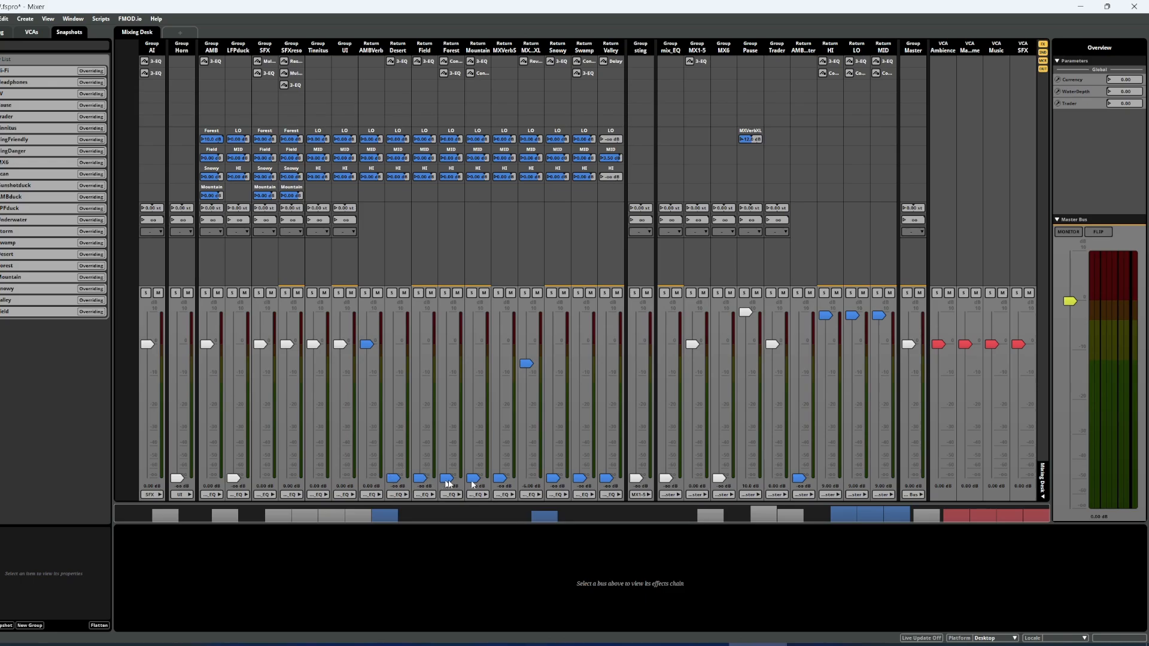
pyautogui.click(54, 234)
pyautogui.click(49, 258)
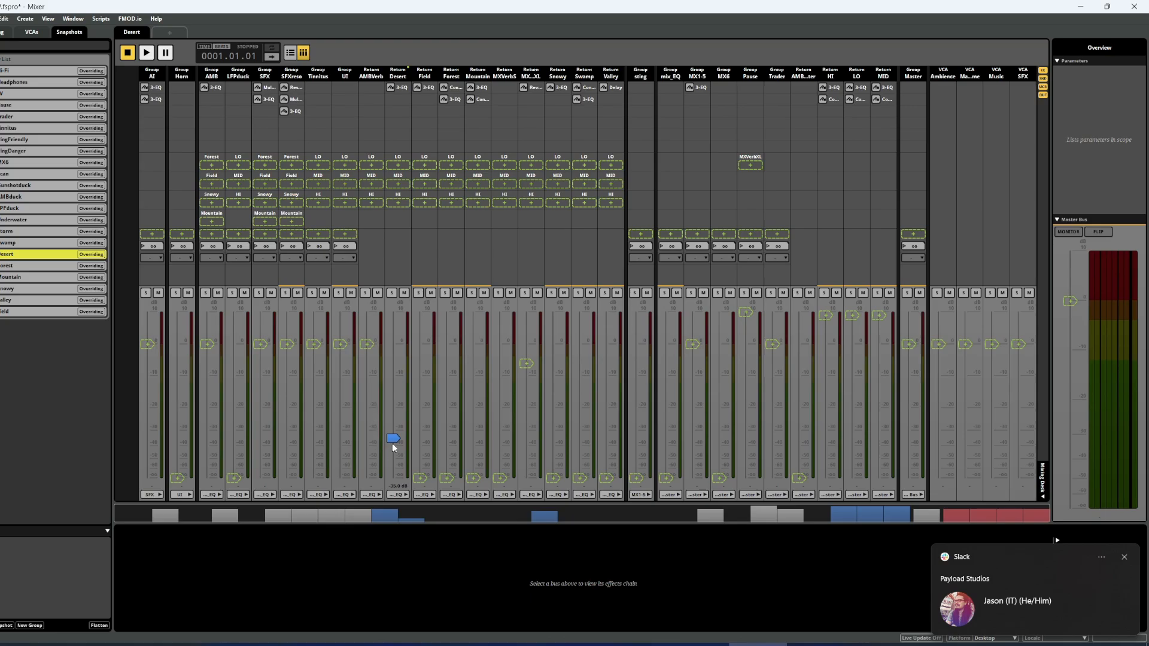
pyautogui.click(57, 267)
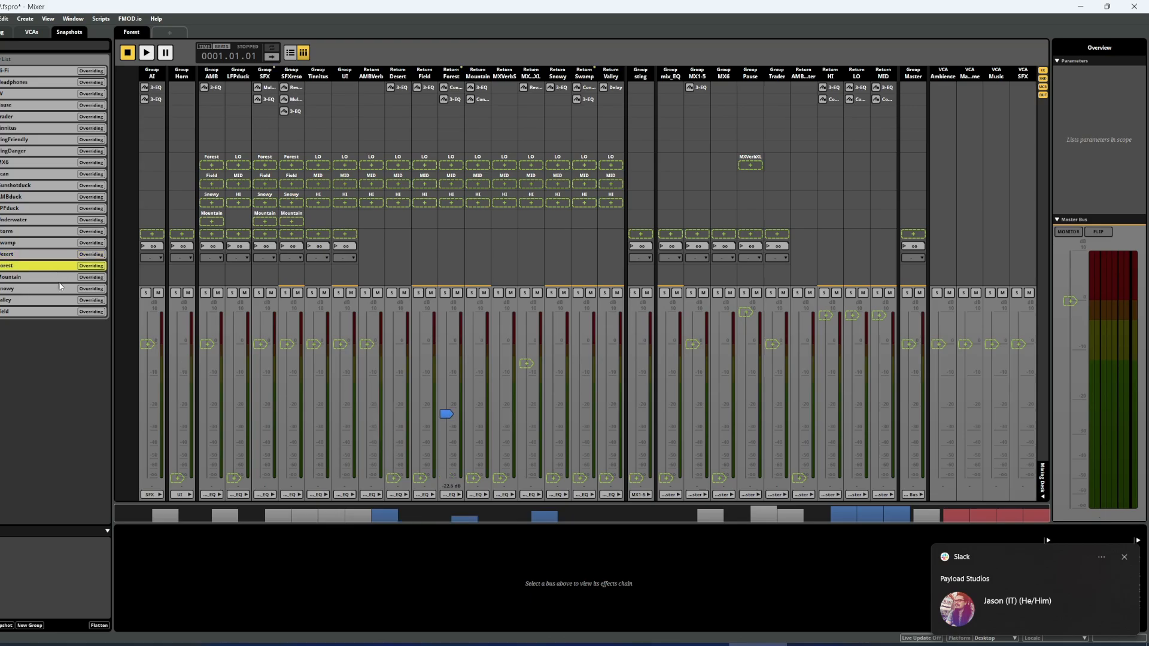
pyautogui.click(59, 277)
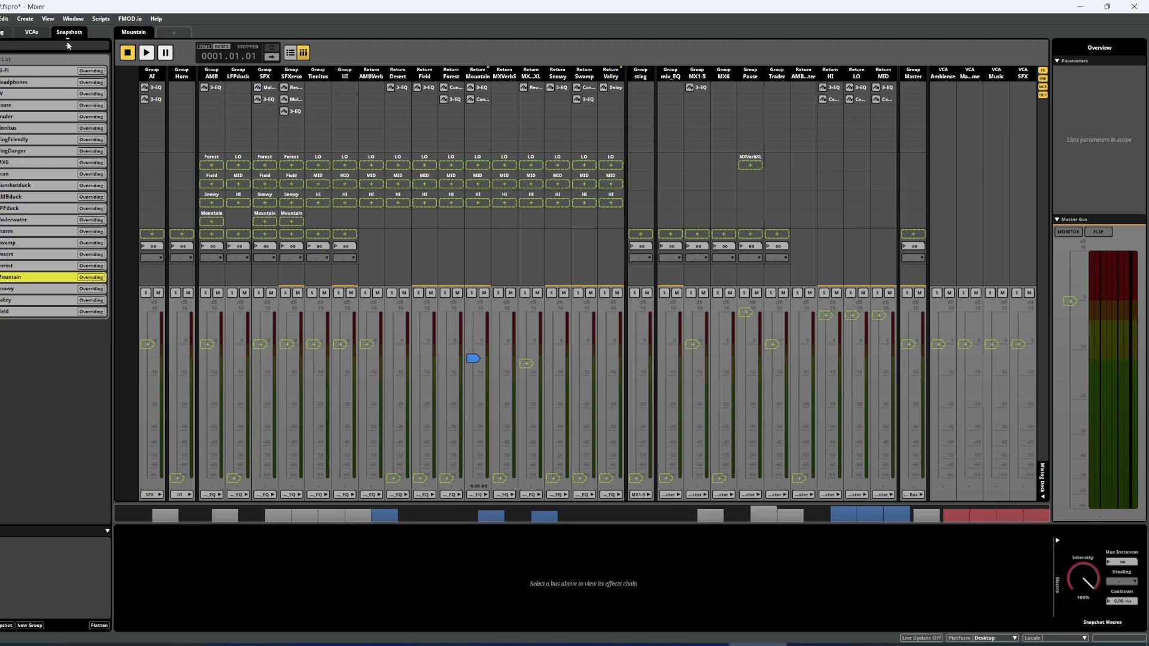
pyautogui.click(1079, 6)
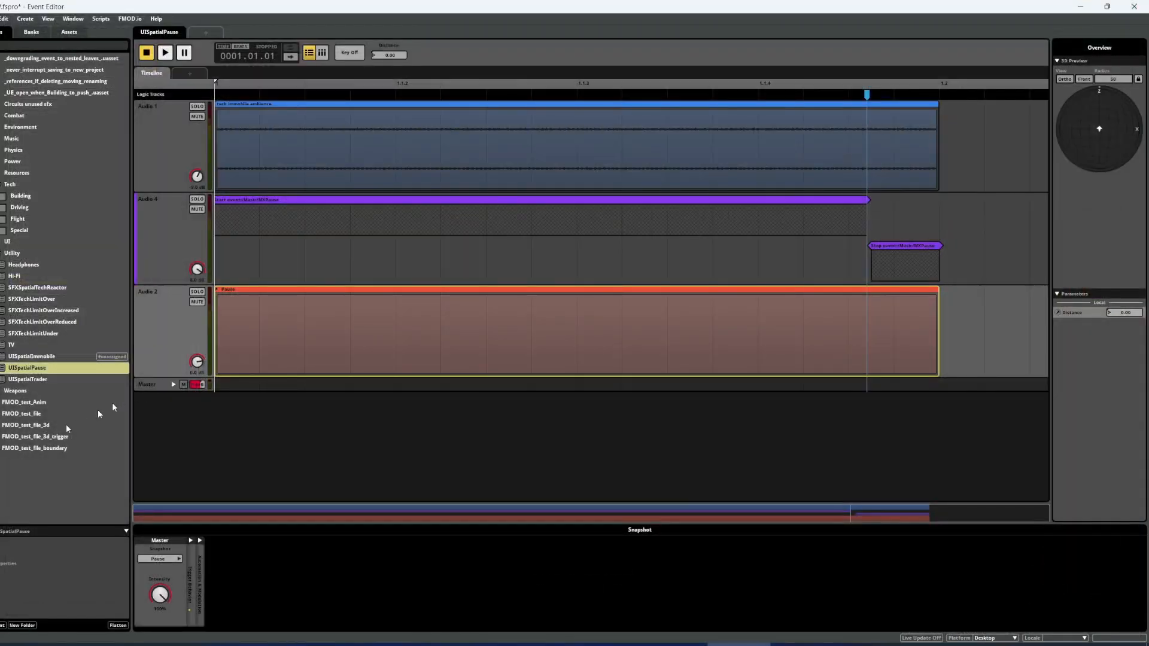
# Expand the Weapons folder and its Guns subfolder and open the SFXBlaster event.
pyautogui.click(1, 391)
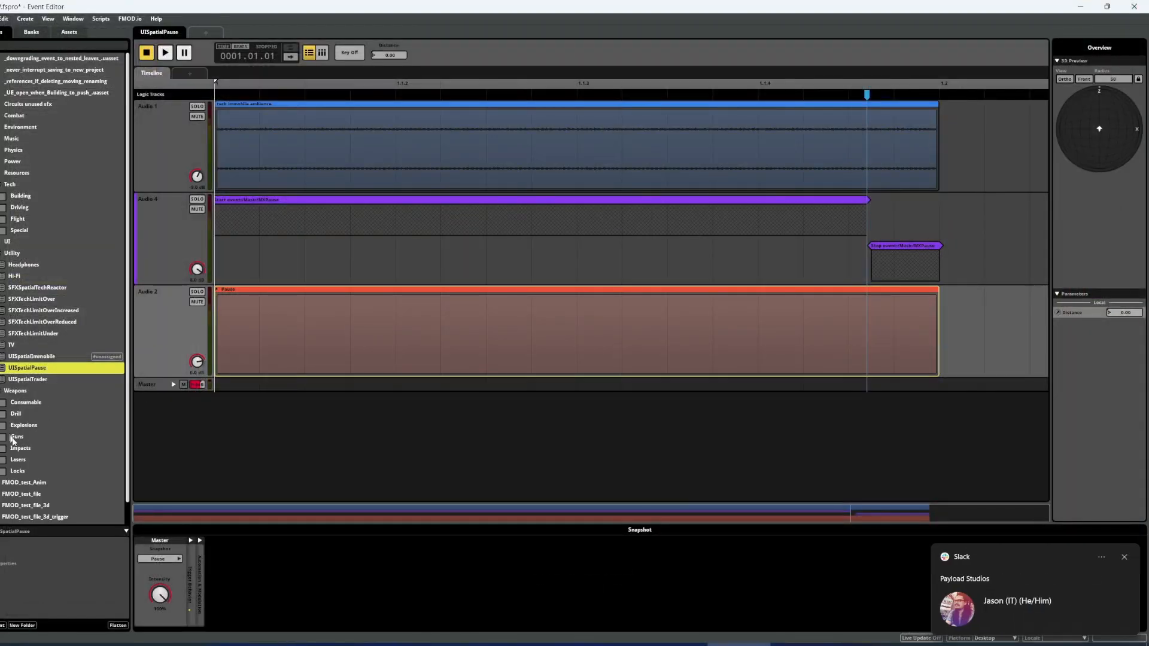
pyautogui.scroll(-1, 41, 432)
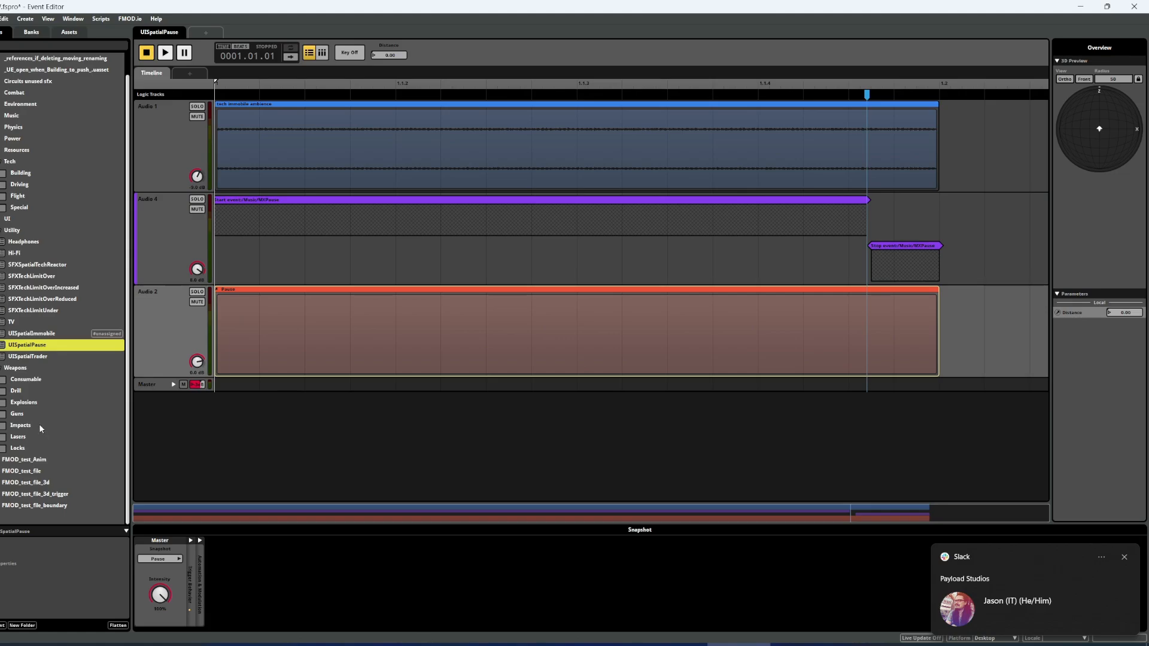
pyautogui.click(1, 414)
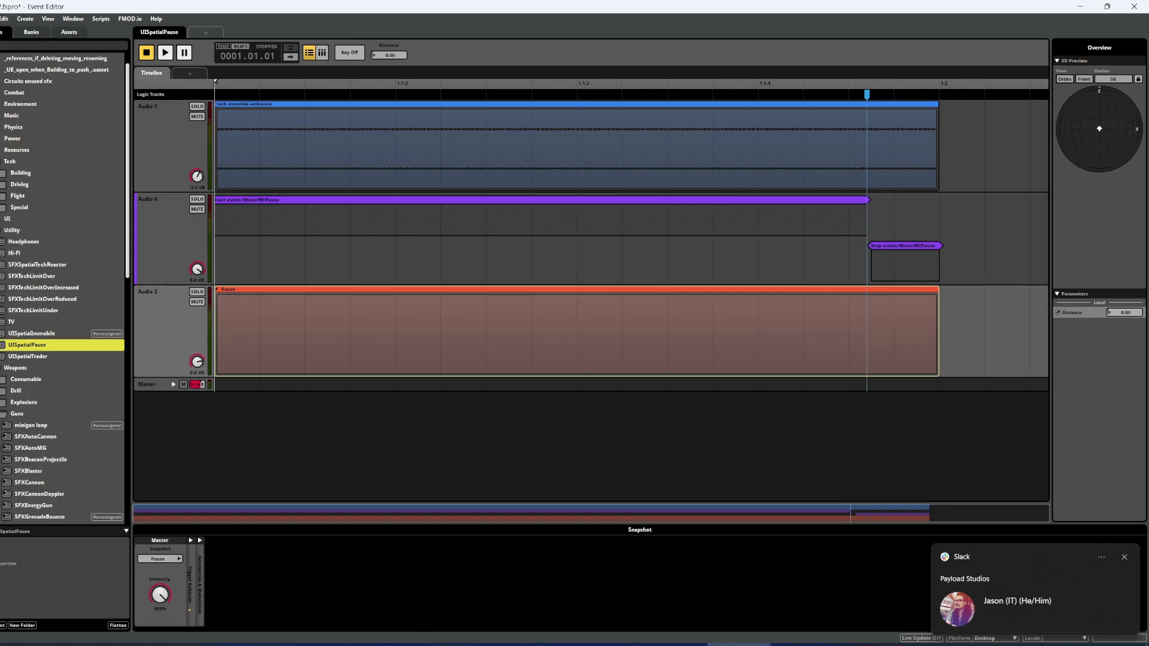
pyautogui.click(24, 472)
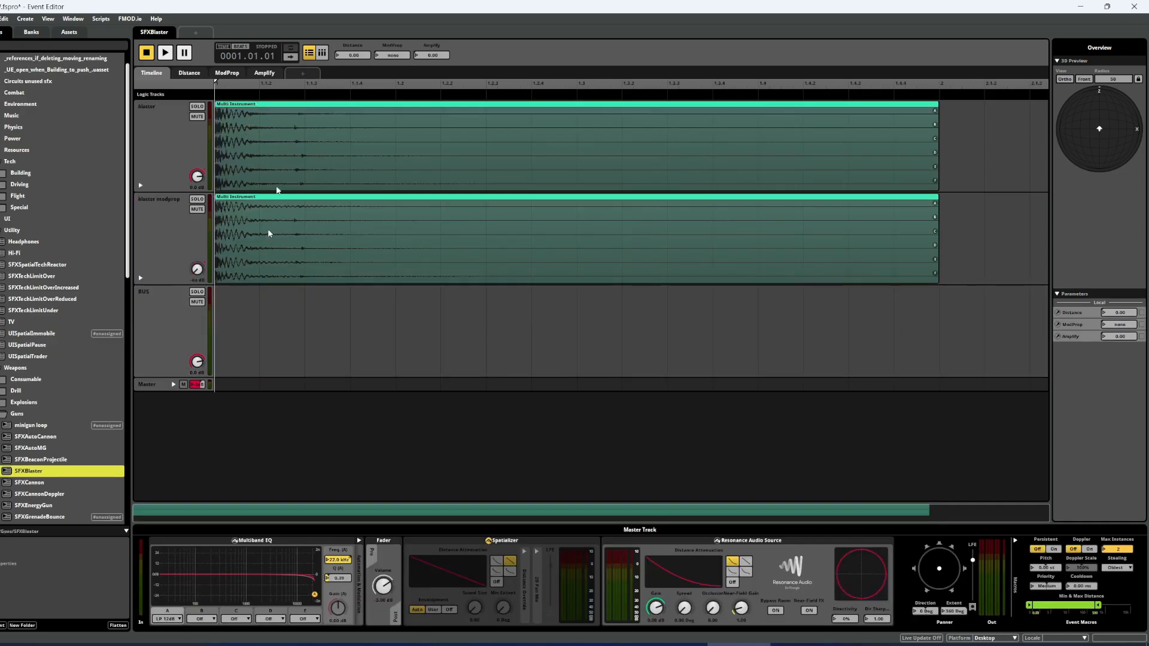
# Set SFXBlaster's Amplify parameter to 1.00 and show the trigger conditions of the blaster track's multi instrument.
pyautogui.moveTo(431, 57); pyautogui.dragTo(458, 1)
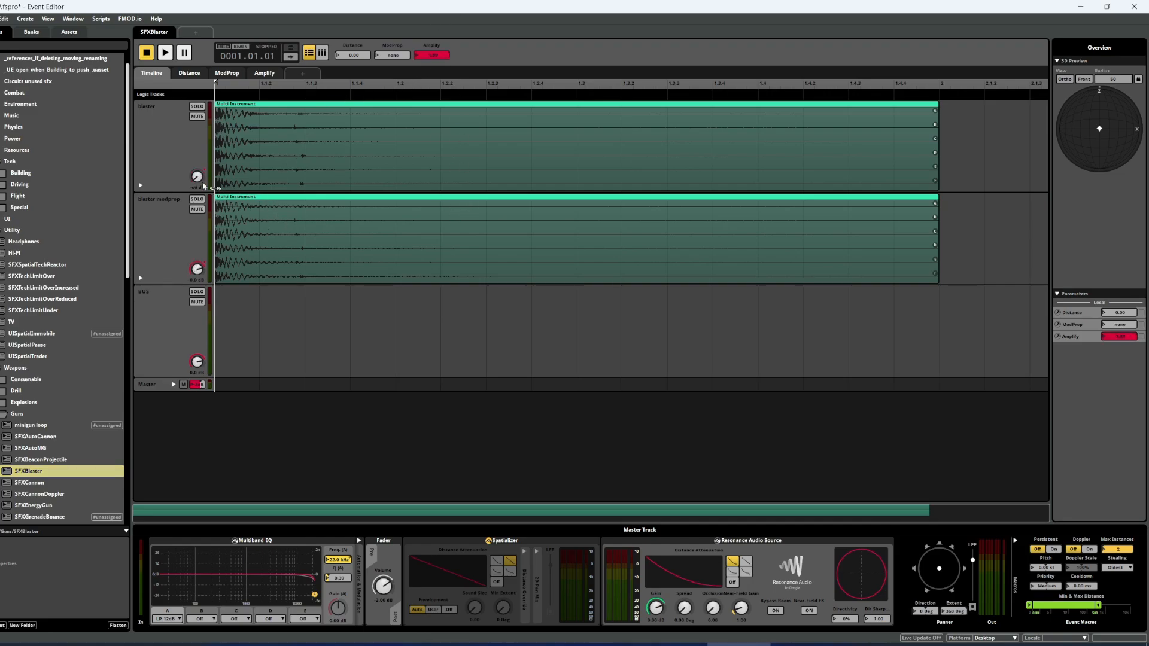
pyautogui.click(287, 161)
pyautogui.click(300, 541)
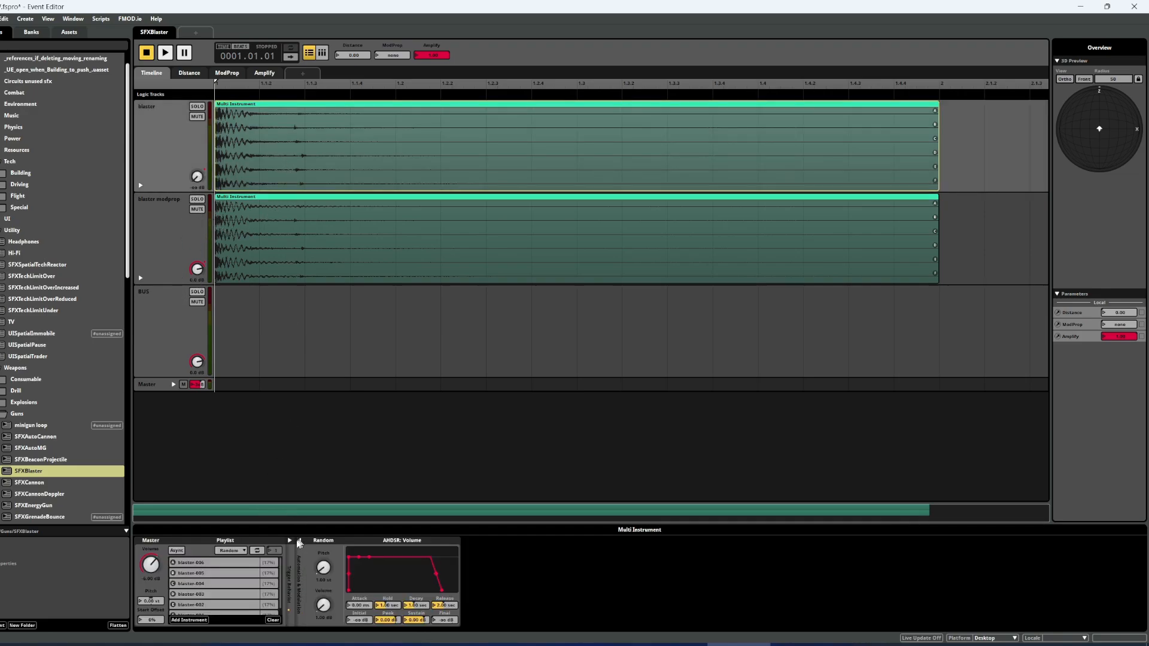
pyautogui.click(290, 542)
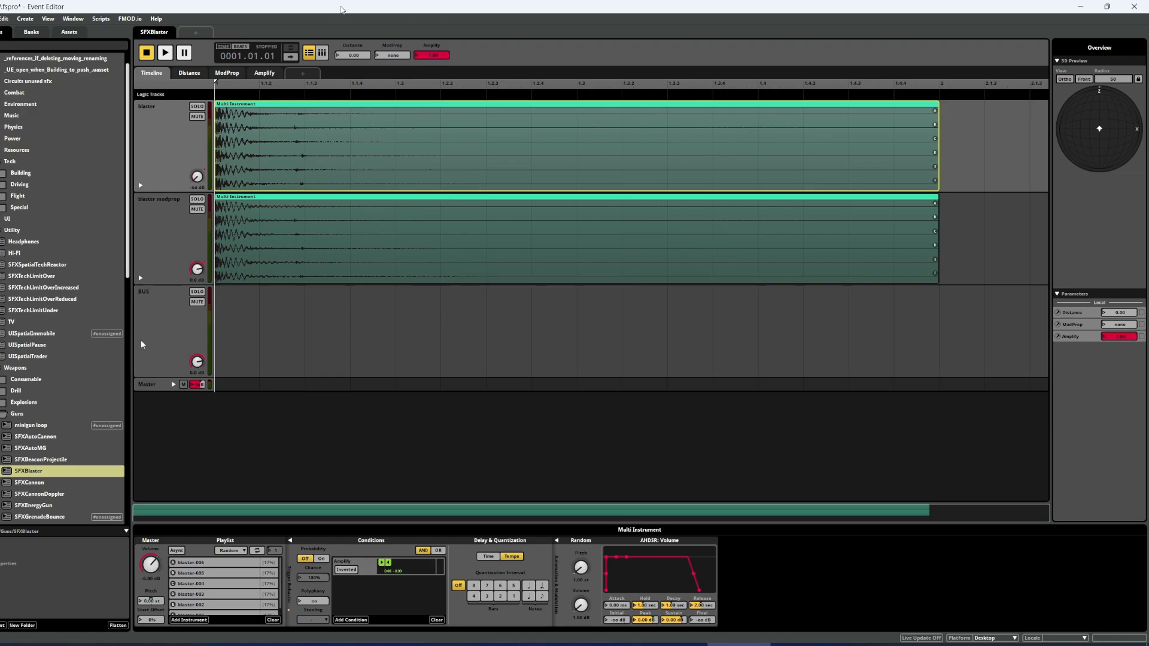
# View the minigun loop, SFXAutoCannon and SFXMineLauncher events in the Guns folder.
pyautogui.scroll(-2, 15, 419)
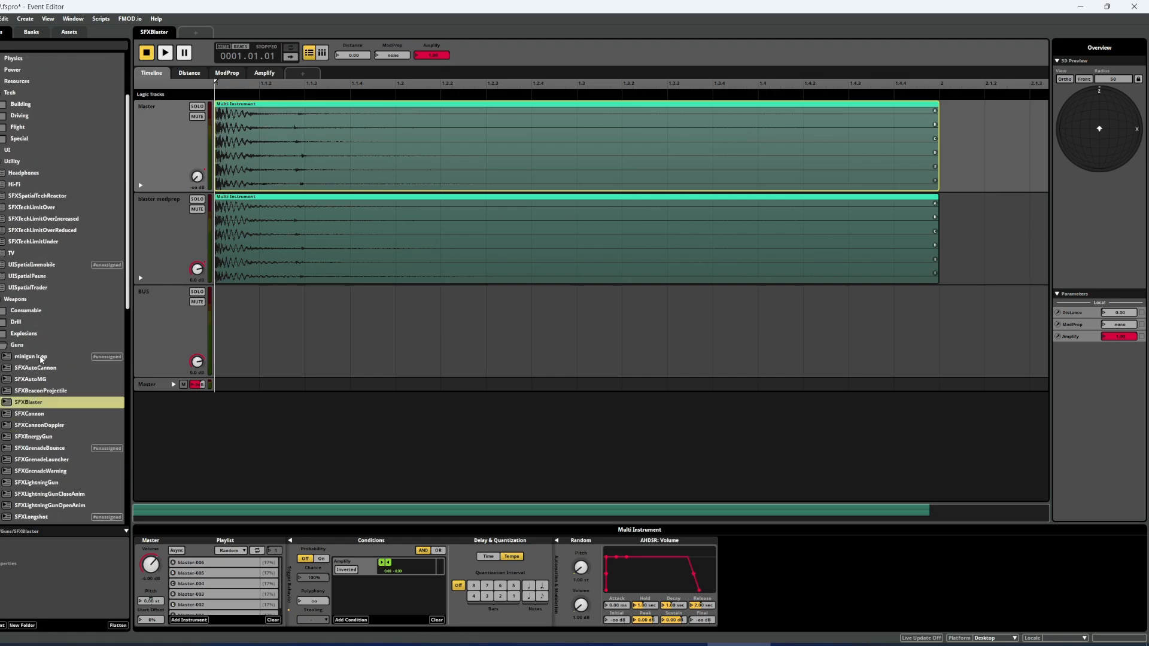
pyautogui.click(42, 357)
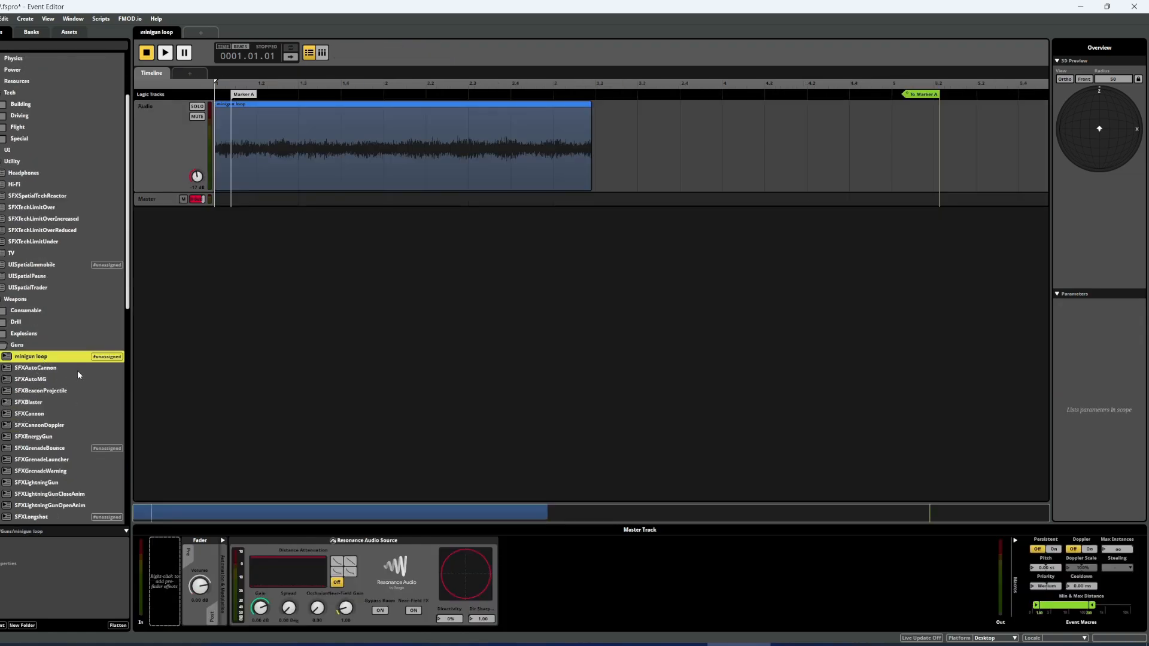
pyautogui.click(78, 369)
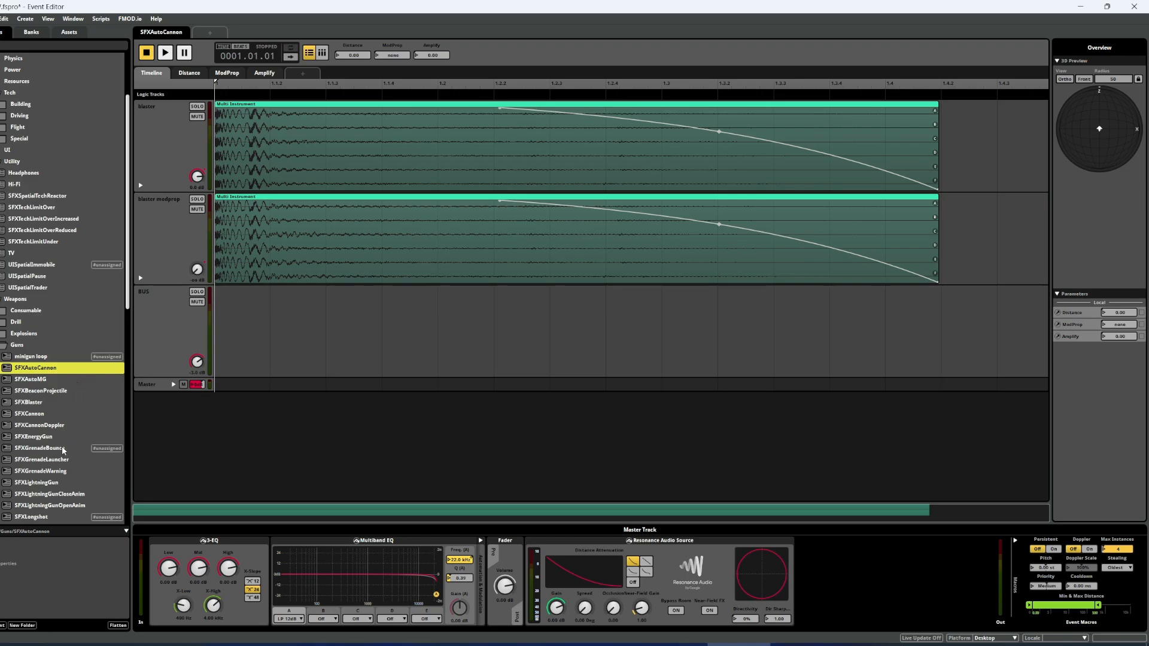
pyautogui.scroll(-1, 63, 450)
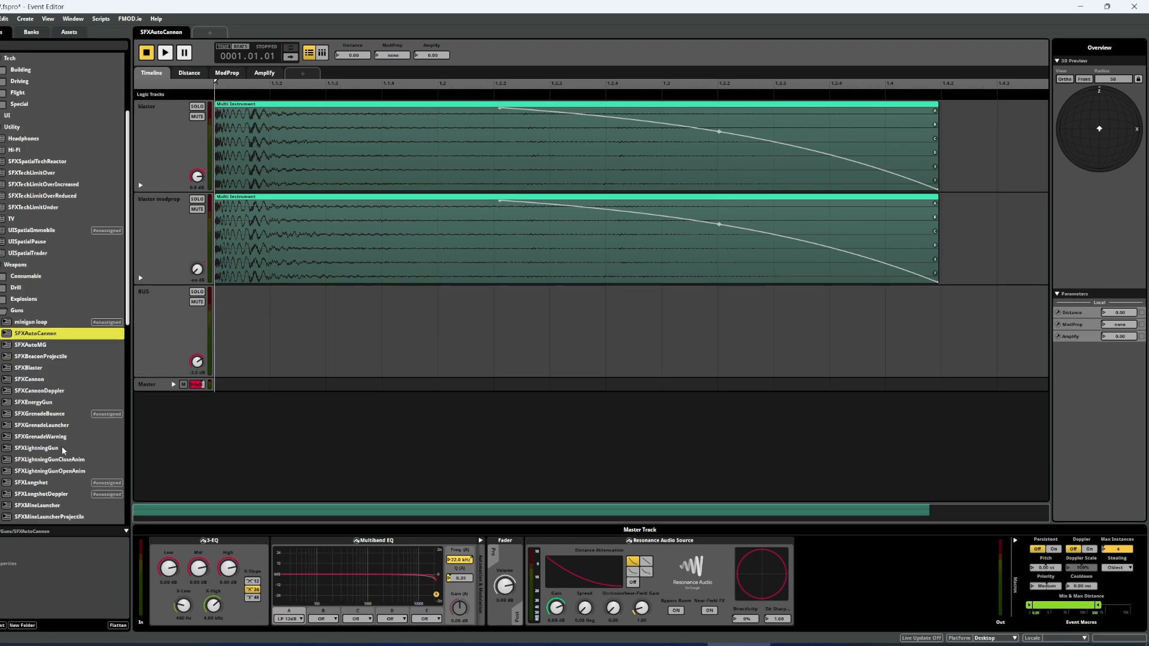
pyautogui.click(60, 506)
pyautogui.scroll(-1, 62, 506)
pyautogui.scroll(-1, 64, 495)
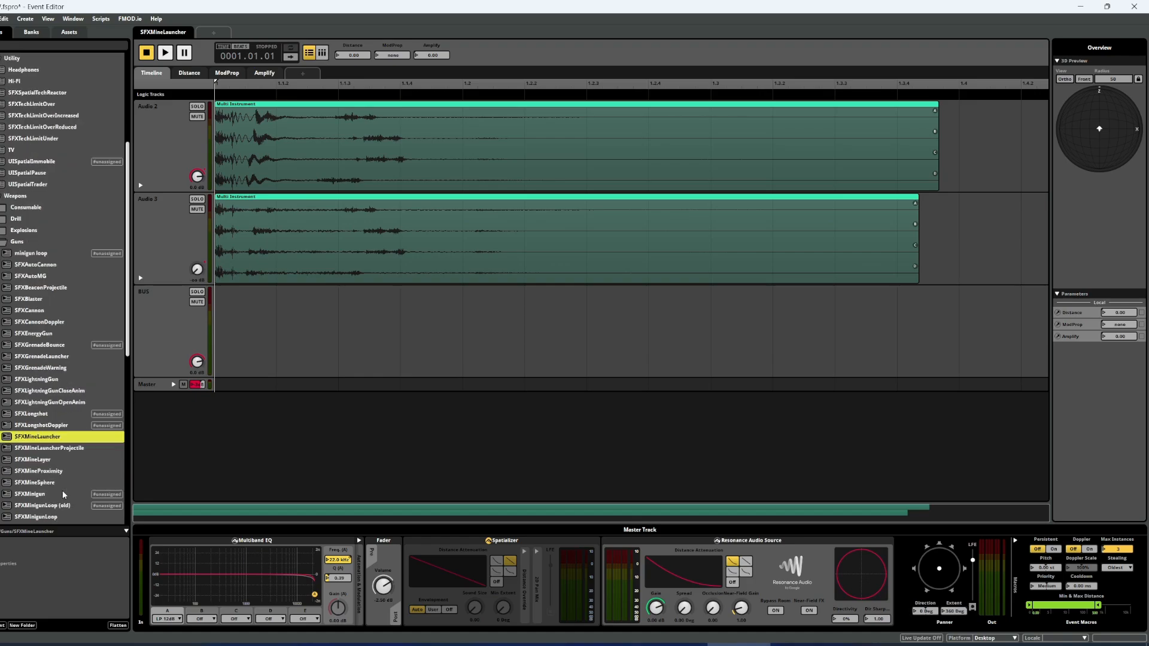
# Open the SFXMinigunLoop event and look over its stacked audio tracks.
pyautogui.click(62, 495)
pyautogui.click(59, 517)
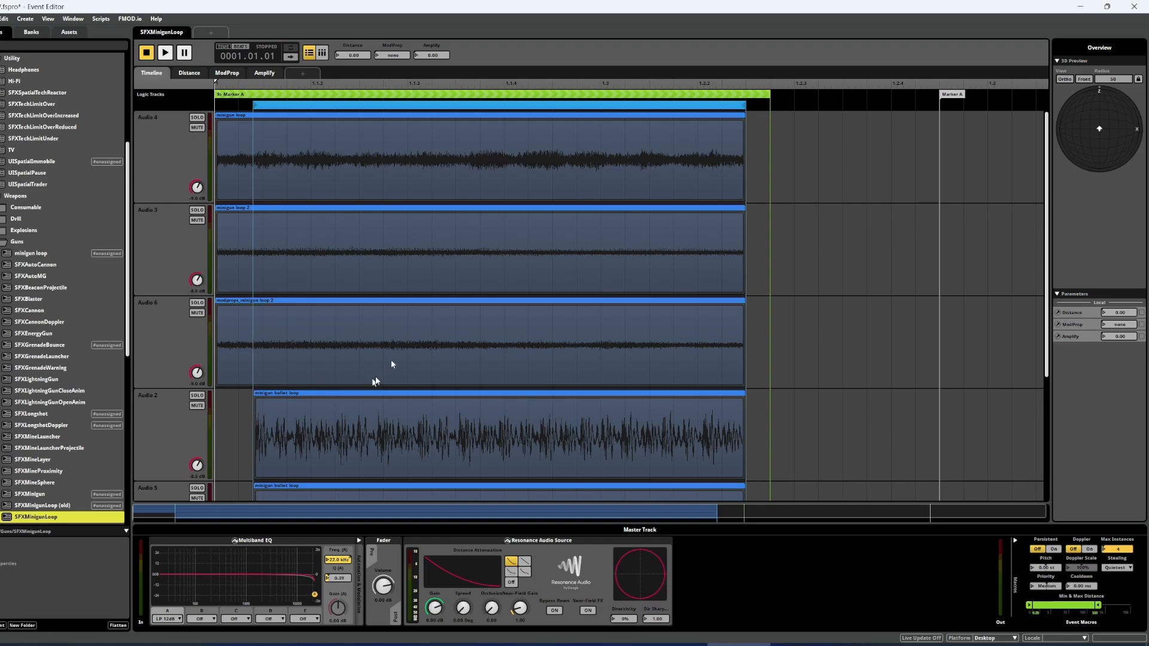
pyautogui.scroll(-3, 769, 317)
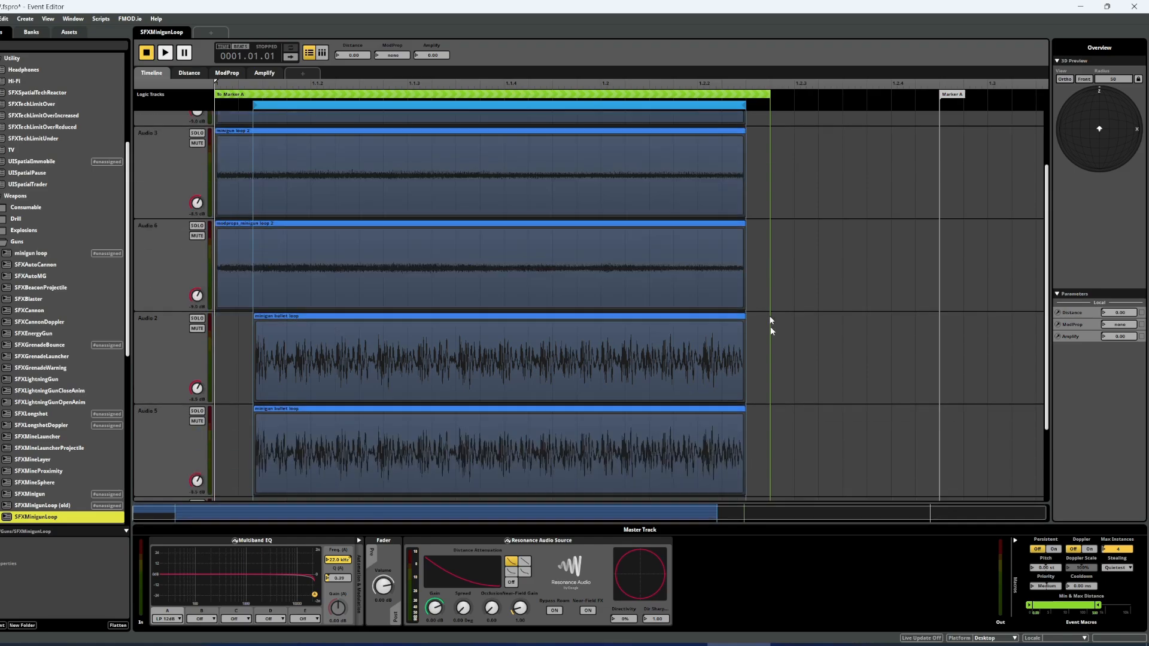
pyautogui.scroll(3, 614, 406)
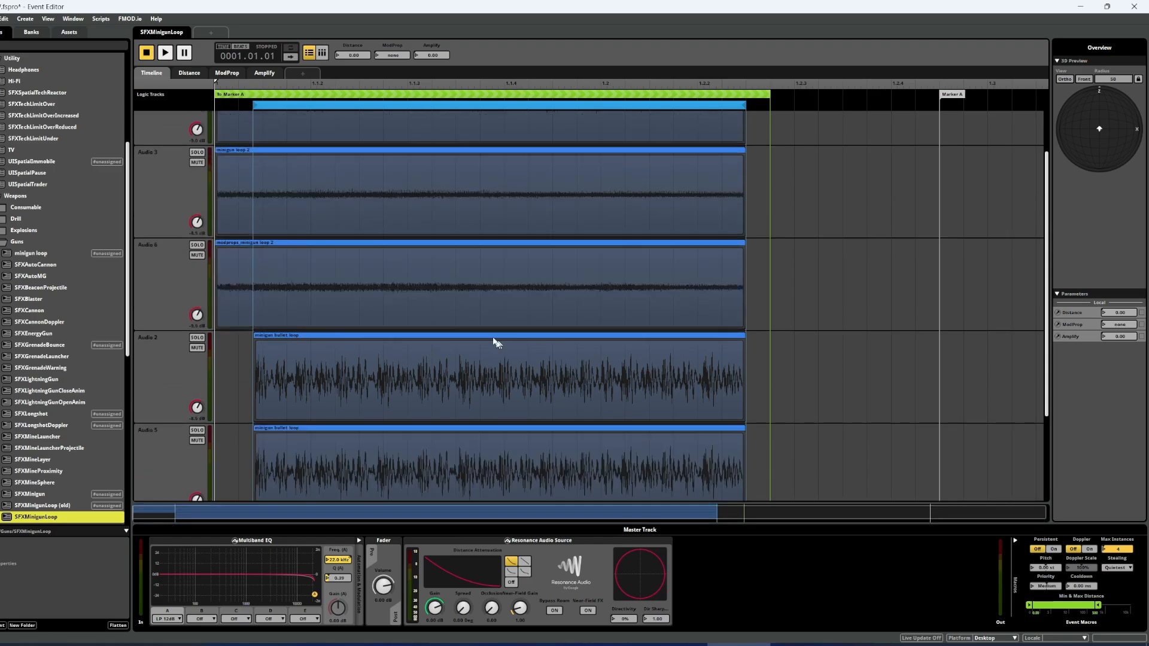
# Inspect SFXMinigunLoop's minigun loop instrument on Audio 4 and the bullet loop on Audio 2, including its AHDSR volume envelope and trigger behavior.
pyautogui.click(403, 178)
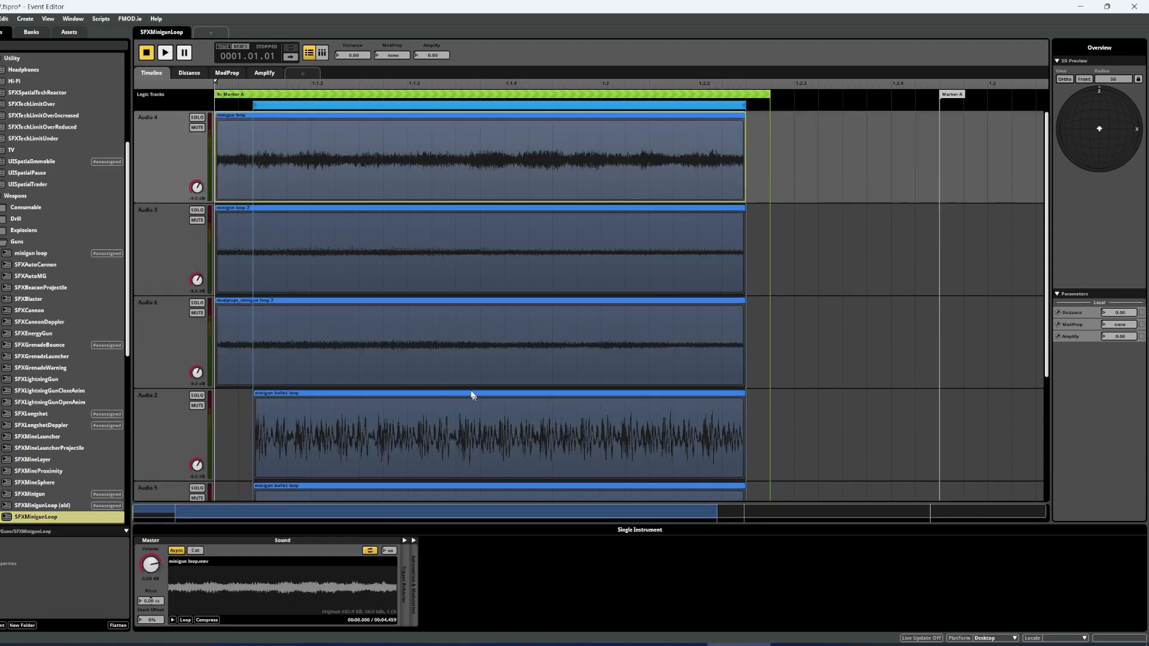
pyautogui.scroll(-1, 472, 392)
pyautogui.click(459, 382)
pyautogui.click(413, 540)
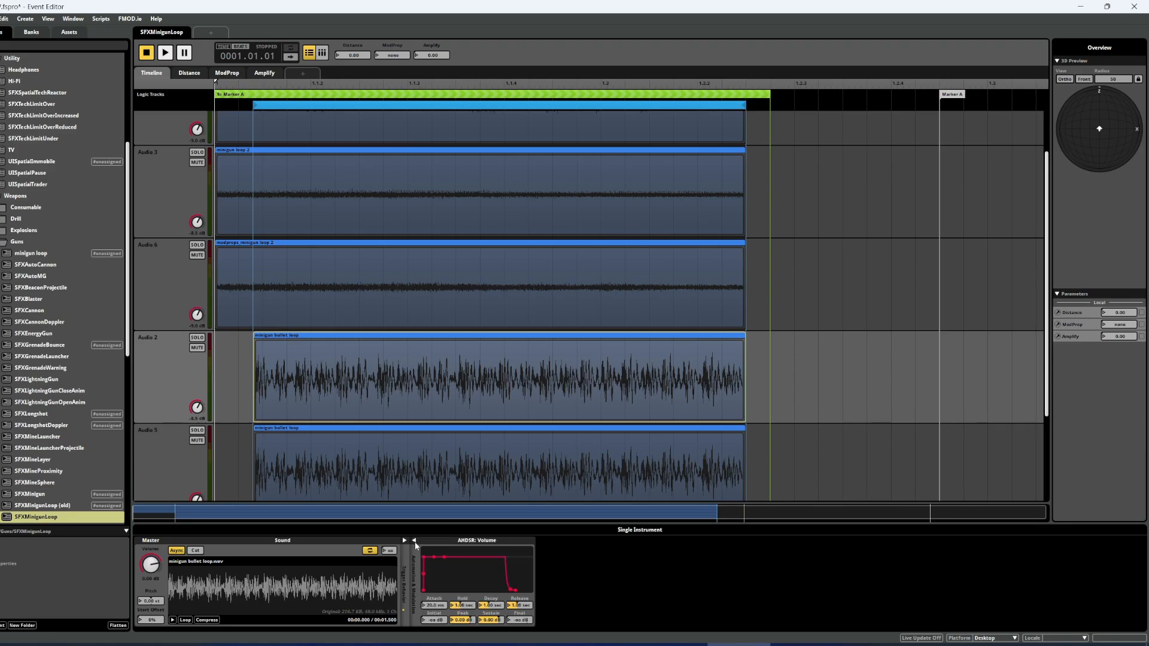
pyautogui.click(404, 541)
pyautogui.click(404, 541)
# Select the bullet loop instrument on Audio 5, and show the conditions of the transition region leading to Marker A.
pyautogui.click(400, 493)
pyautogui.scroll(1, 307, 257)
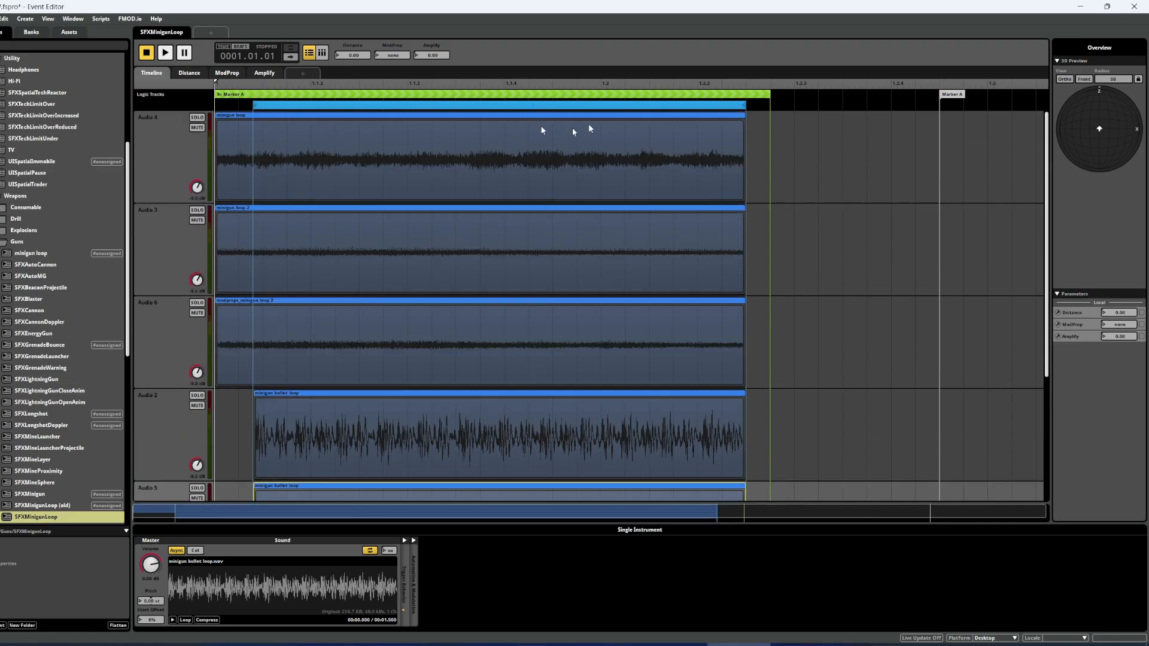
pyautogui.click(716, 95)
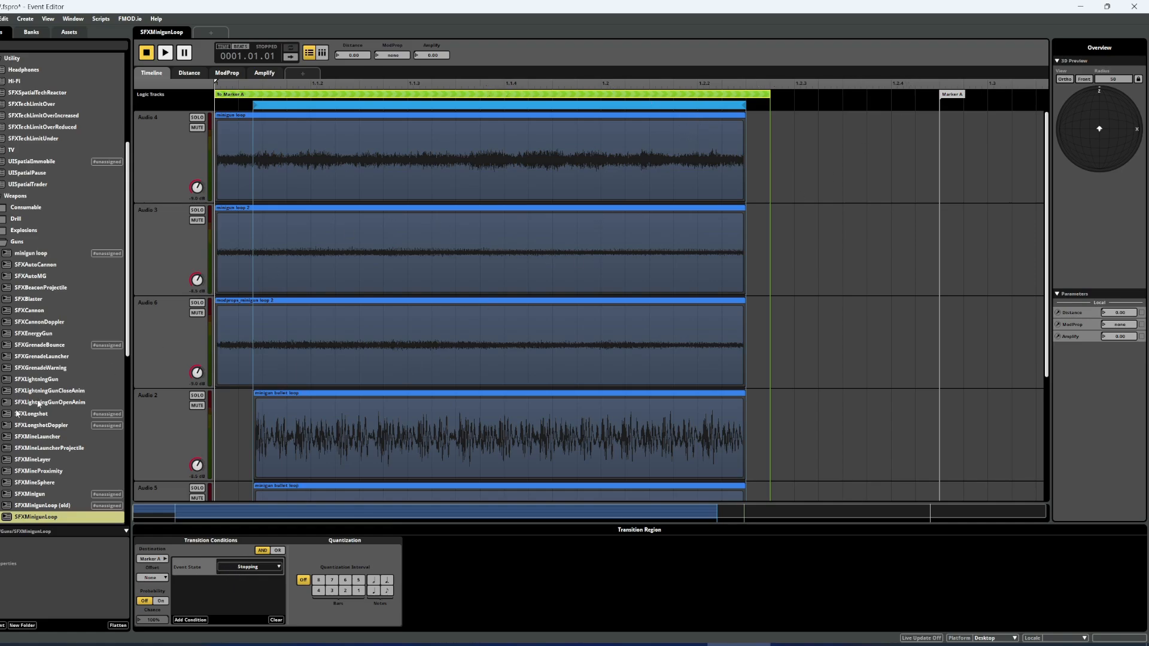
# Collapse the Guns folder and open the SFXTechLimitOverIncreased event in the Utility folder.
pyautogui.scroll(-4, 63, 358)
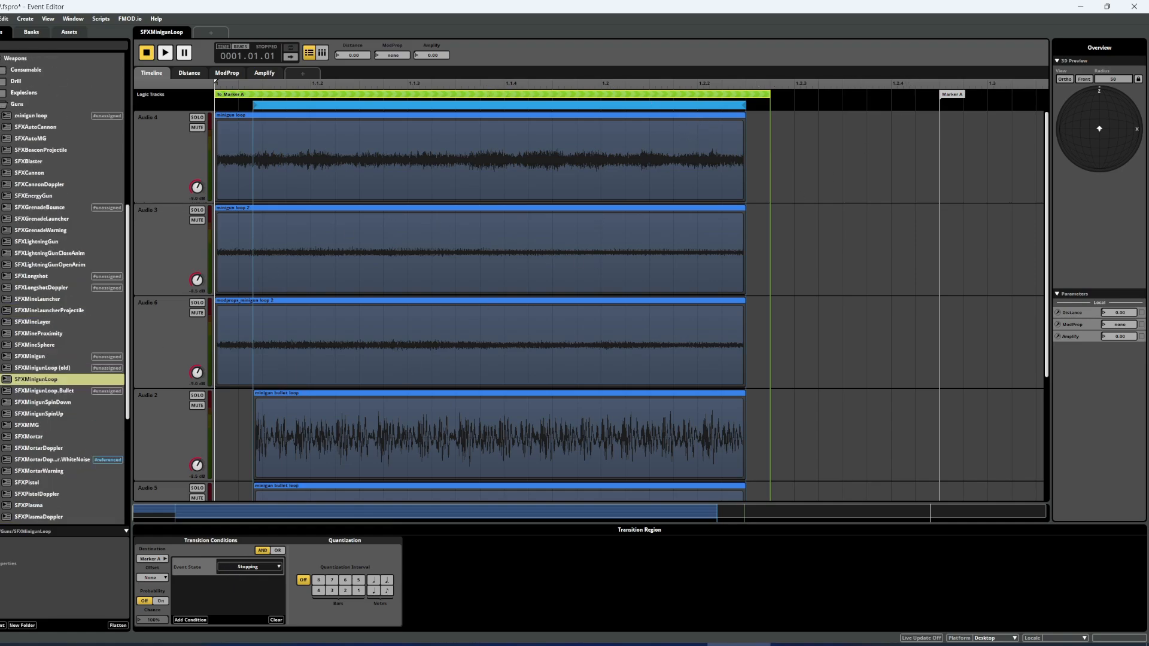
pyautogui.click(0, 104)
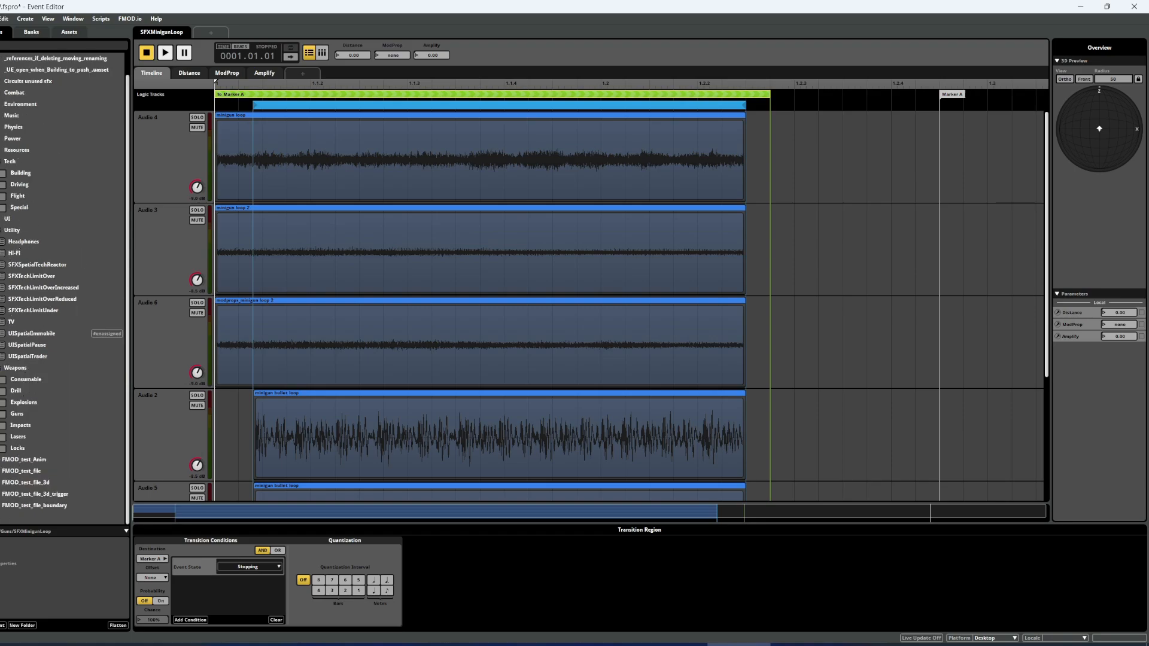
pyautogui.click(36, 289)
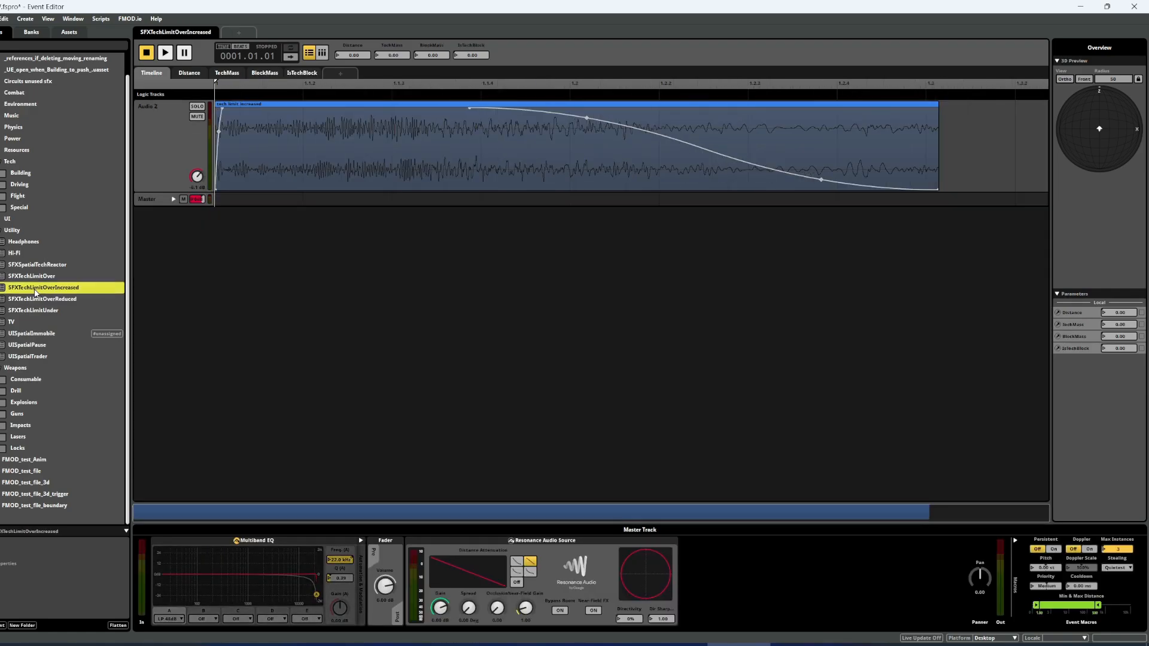
# Examine the bypass option and the frequency automation of the Multiband EQ on the master track of SFXTechLimitOverIncreased.
pyautogui.rightClick(315, 539)
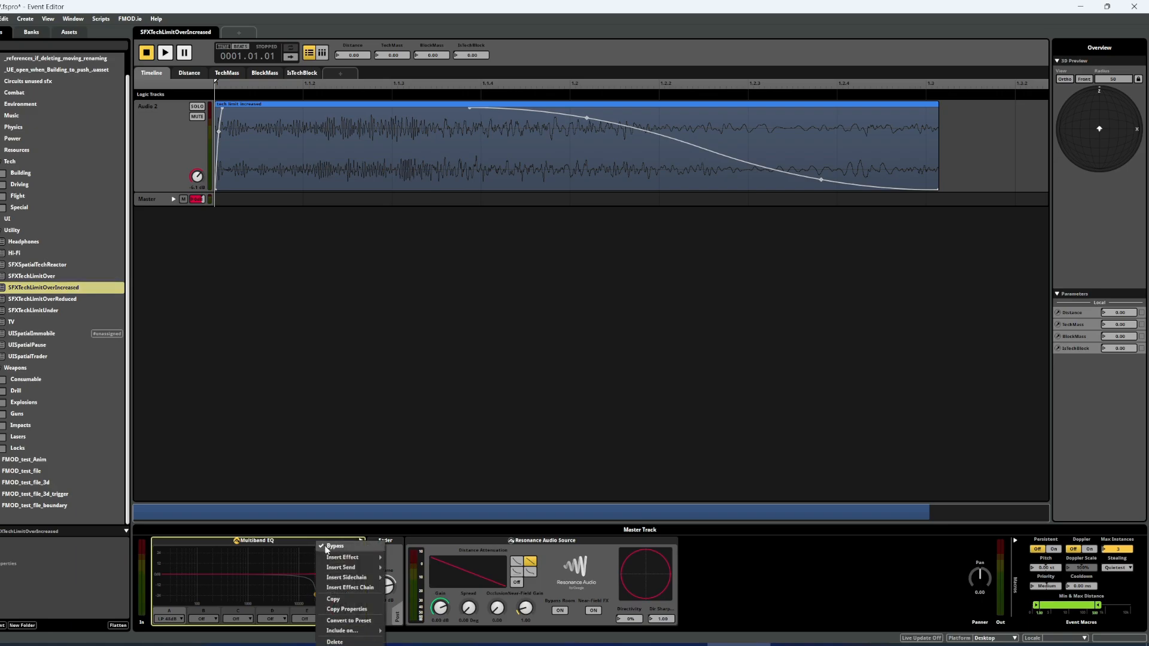
pyautogui.click(293, 541)
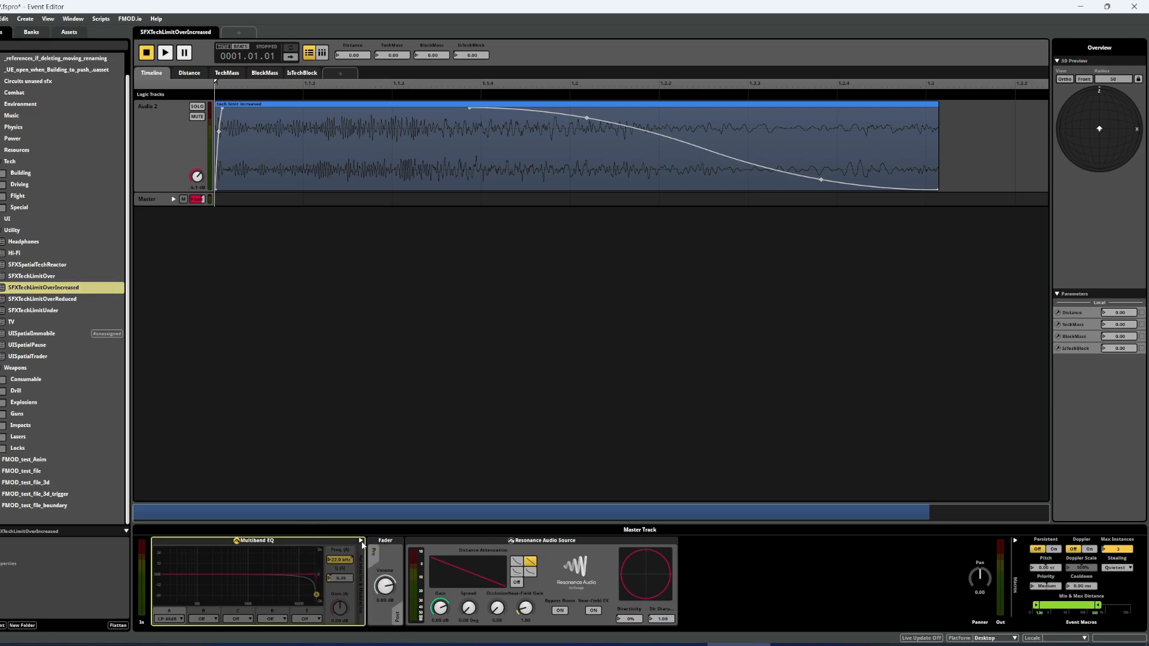
pyautogui.click(361, 540)
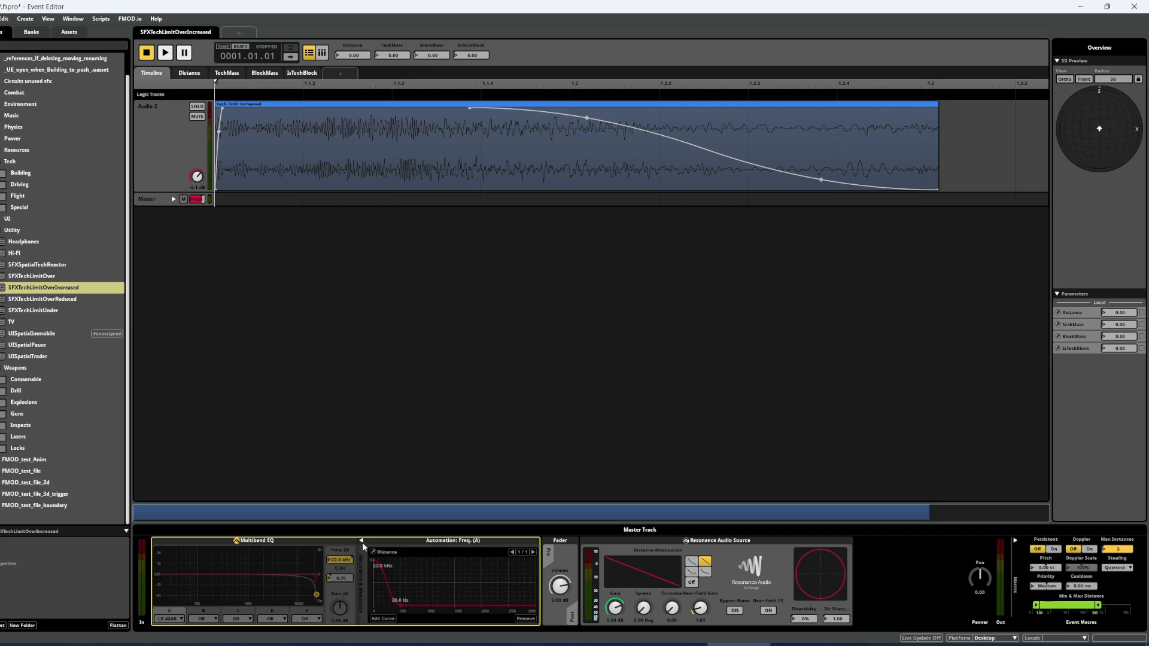
pyautogui.click(361, 541)
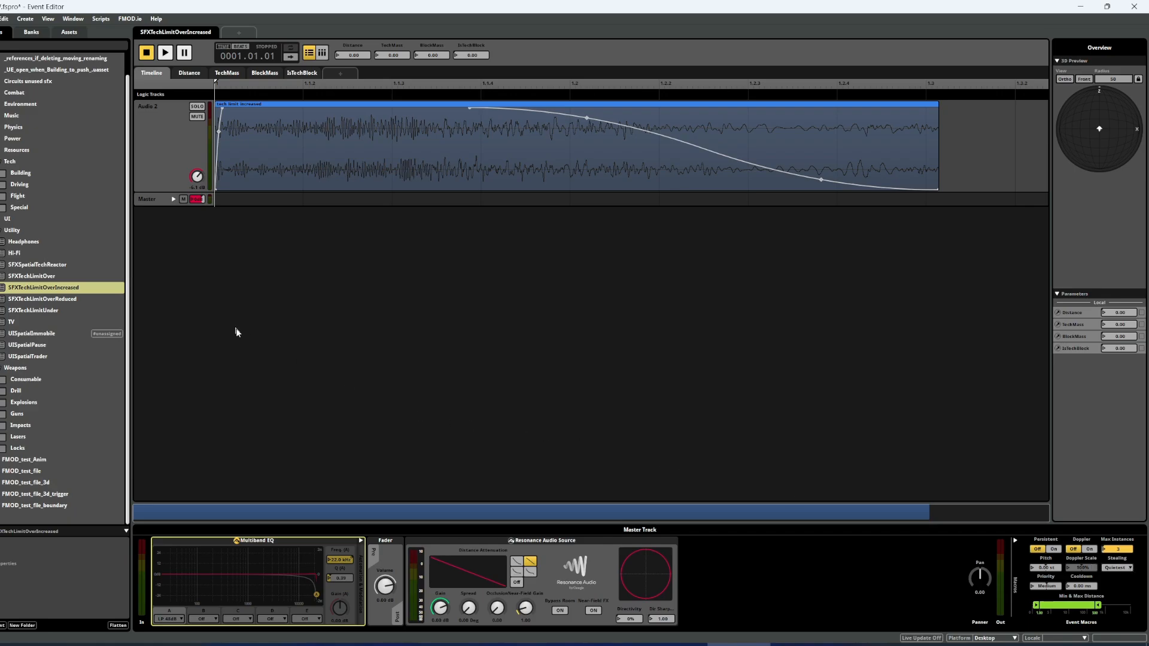
# Collapse the Utility folder, filter the event list by "anim" and expand the Environment and Power folders.
pyautogui.click(0, 230)
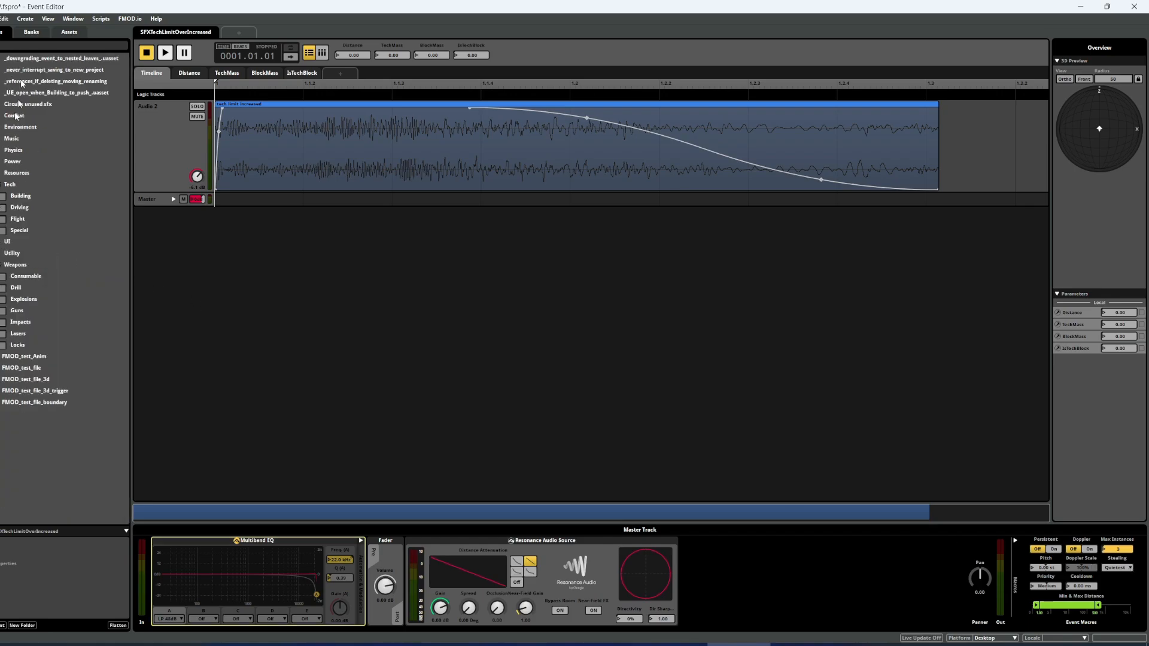
pyautogui.click(39, 48)
pyautogui.write('anim')
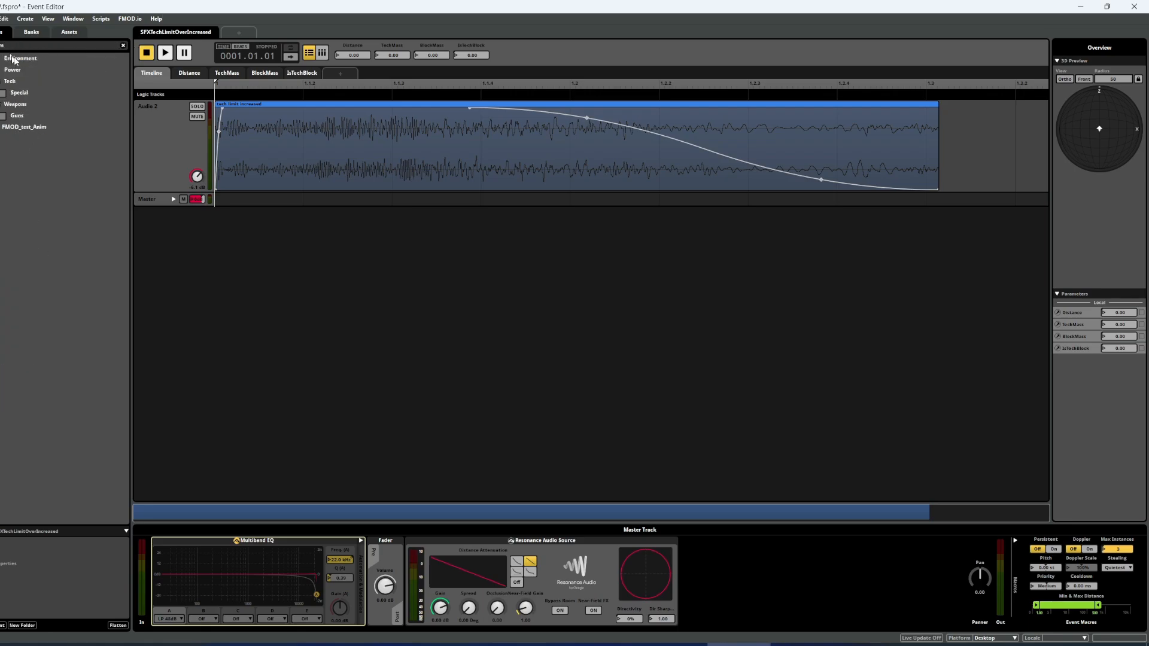
pyautogui.click(0, 70)
pyautogui.click(1, 59)
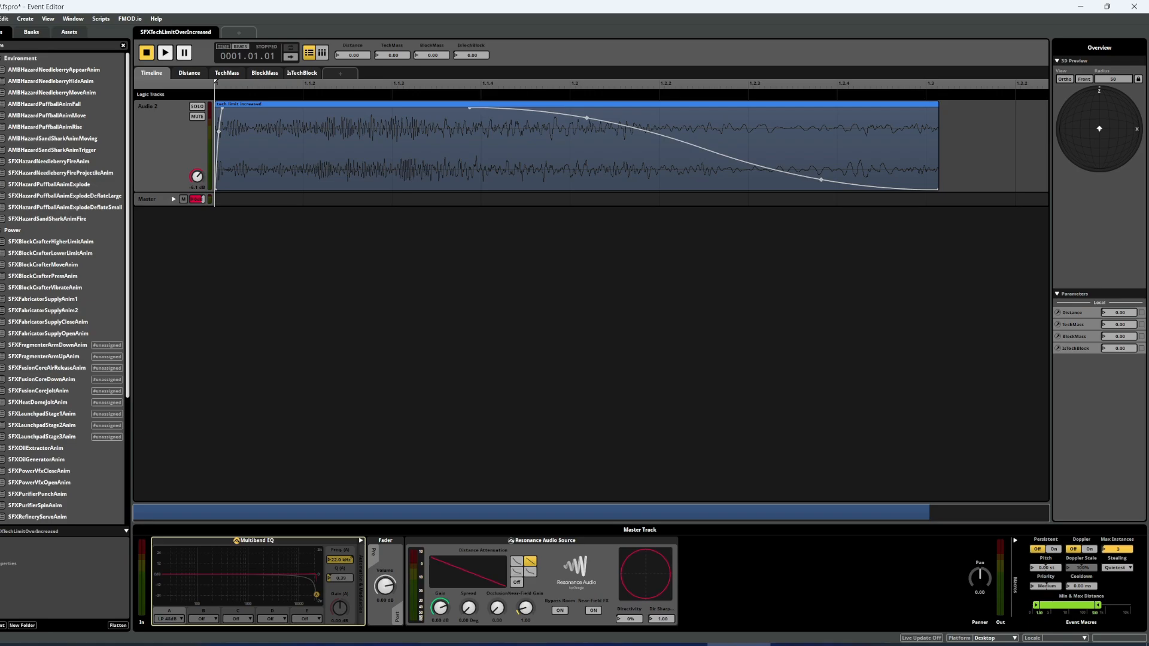
# View AMBHazardPuffballAnimMove and SFXHazardSandSharkAnimFire, and select the Stop Event command instrument on SFXHazardSandSharkAnimFire's Audio 2 track.
pyautogui.click(30, 118)
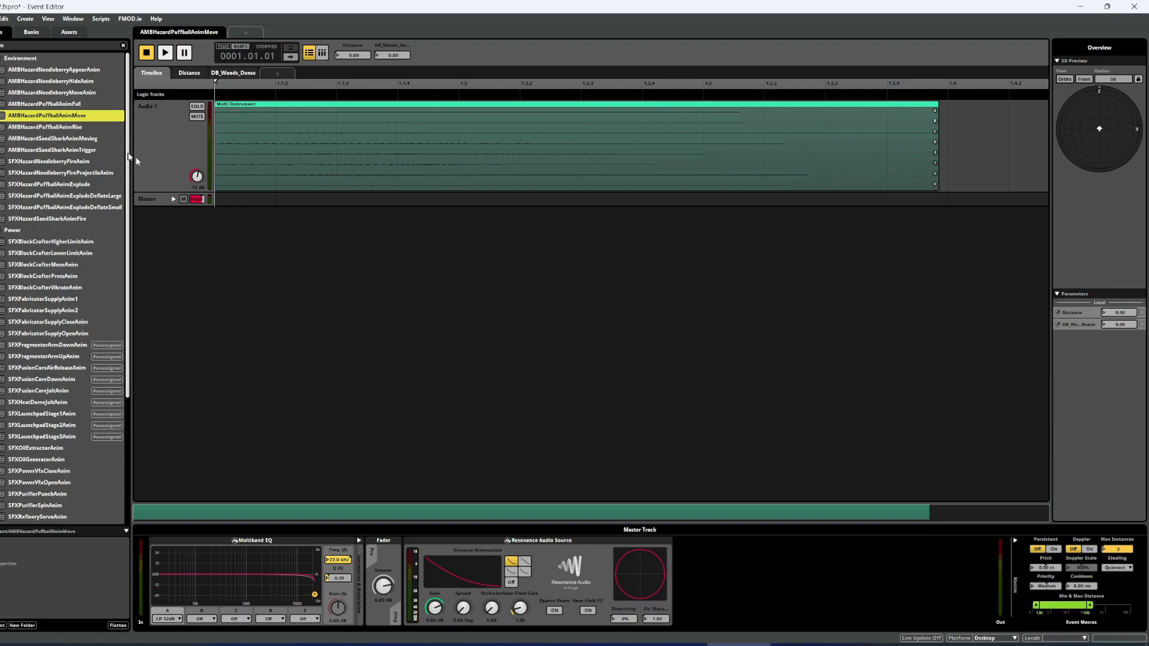
pyautogui.click(71, 219)
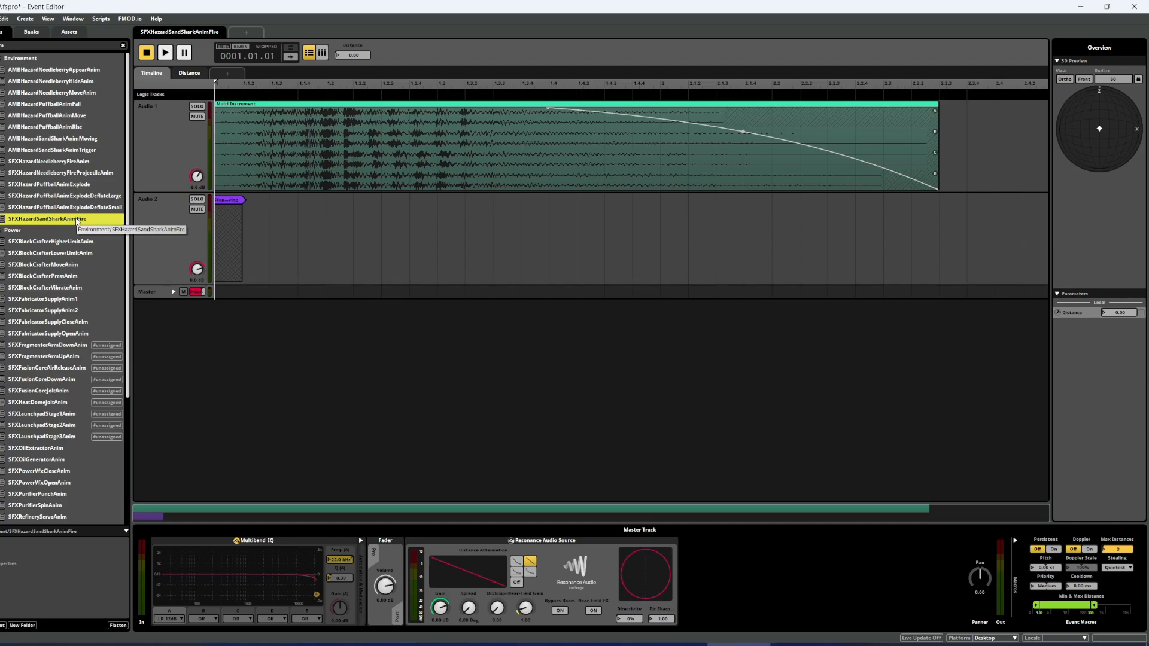
pyautogui.press('Up')
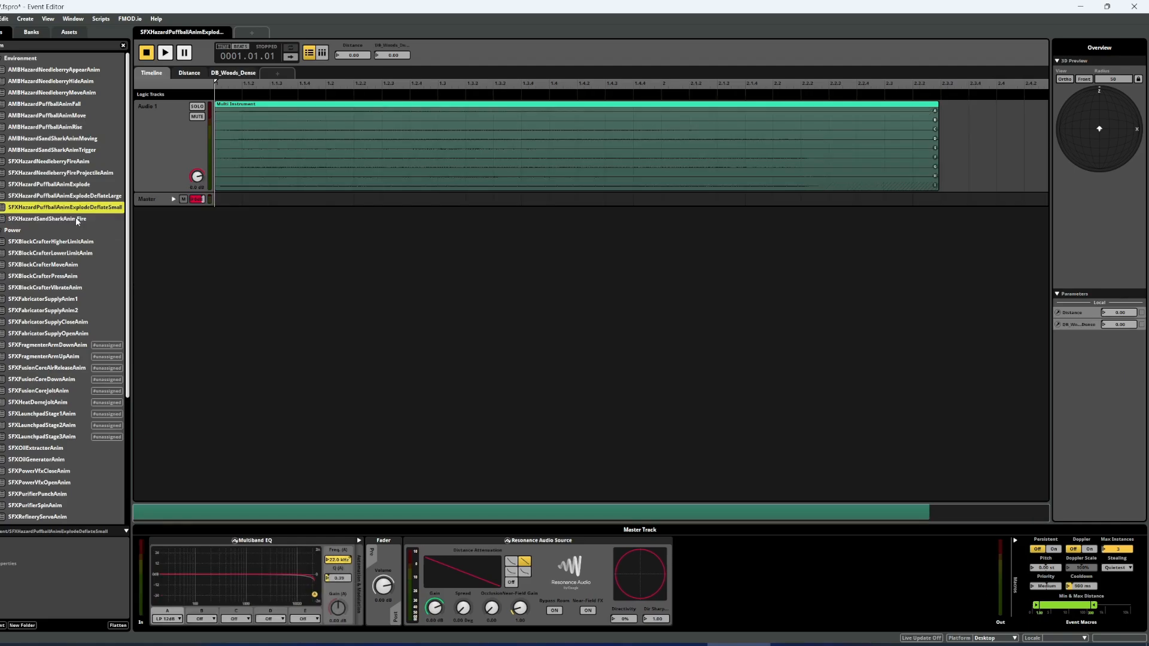
pyautogui.press('Up')
pyautogui.press('Down')
pyautogui.press('Down')
pyautogui.click(220, 228)
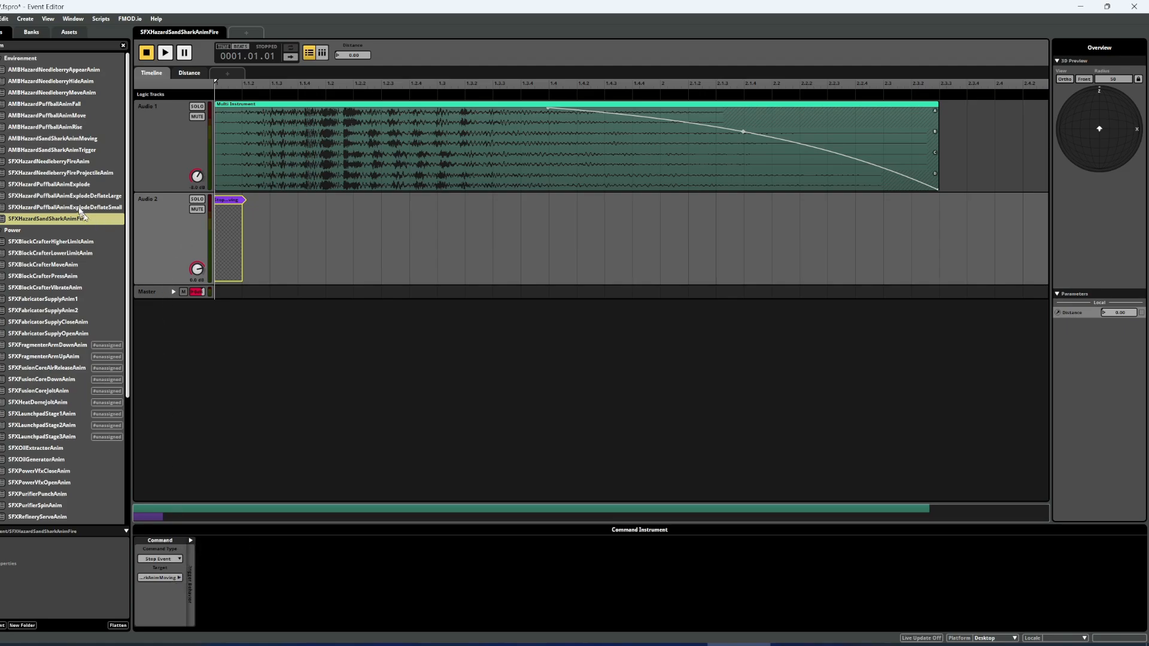
# Look through the Environment hazard animation events from SFXHazardPuffballAnimExplode up to AMBHazardSandSharkAnimMoving.
pyautogui.click(81, 185)
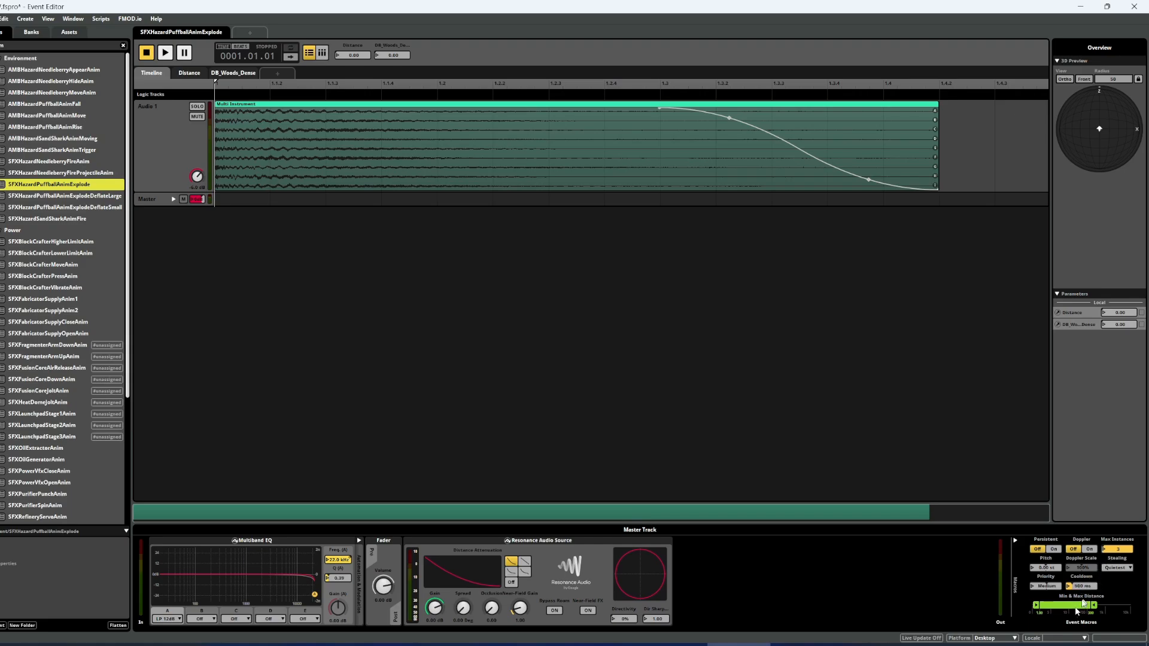
pyautogui.click(77, 196)
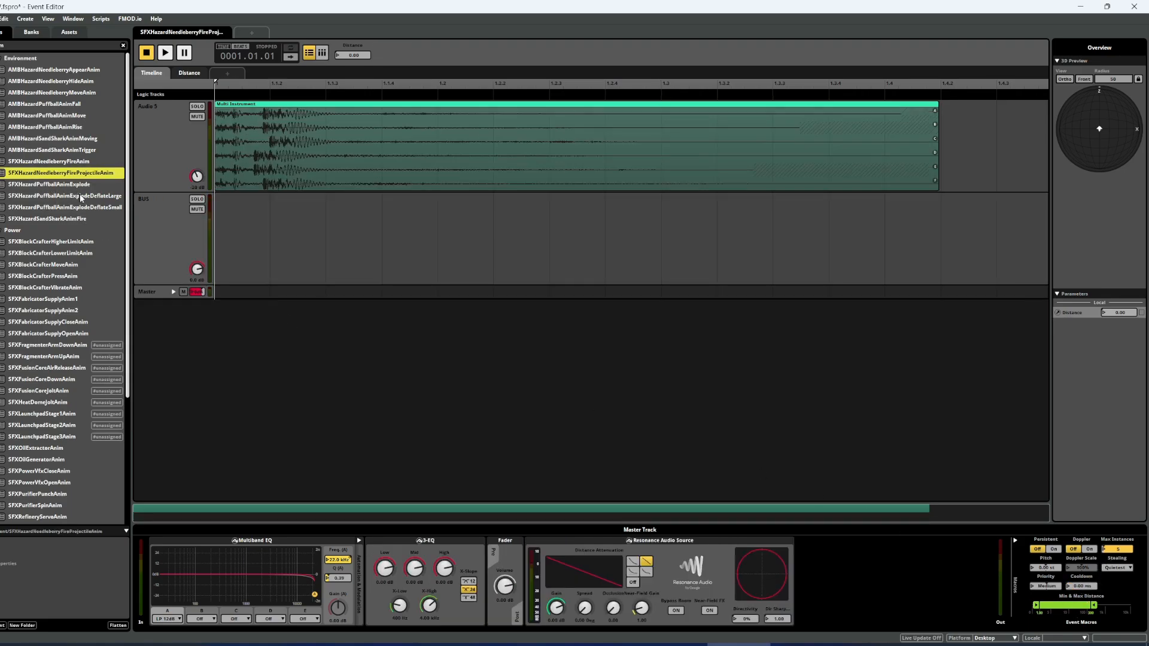
pyautogui.press('Up')
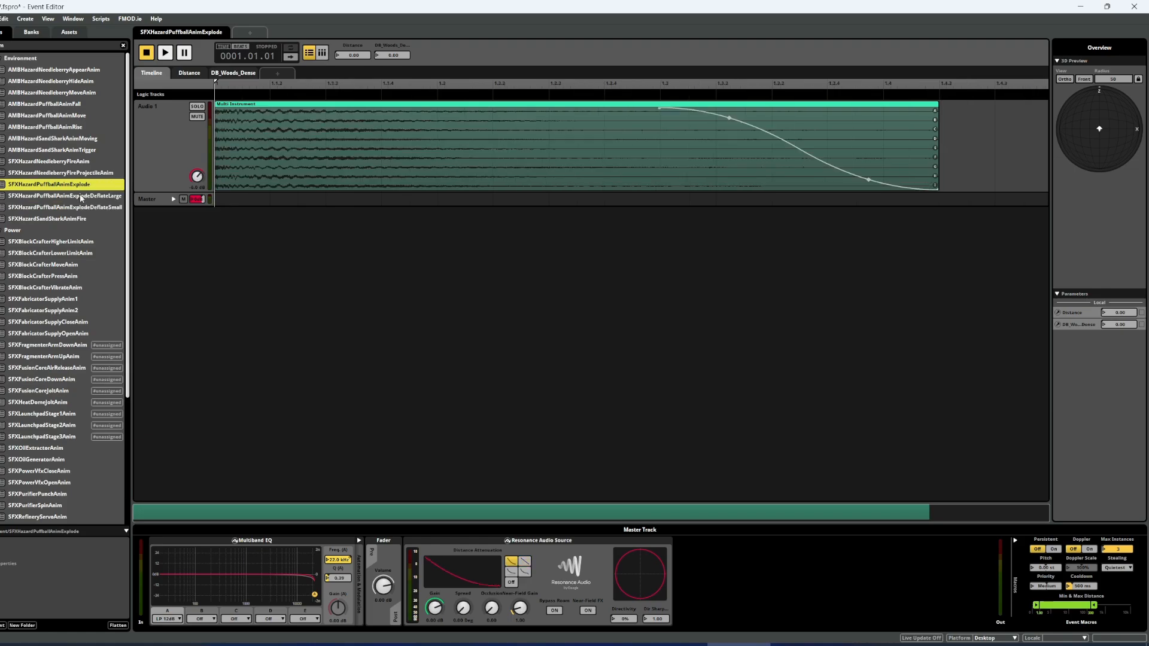
pyautogui.press('Up')
pyautogui.press('Up')
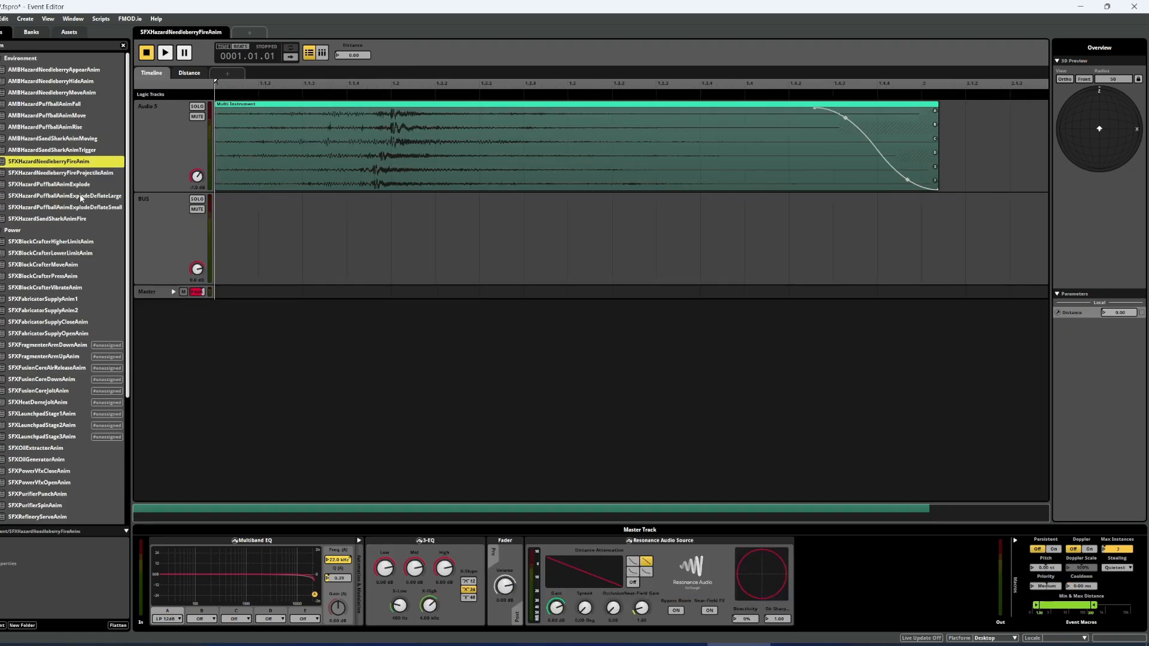
pyautogui.press('Up')
pyautogui.press('Up')
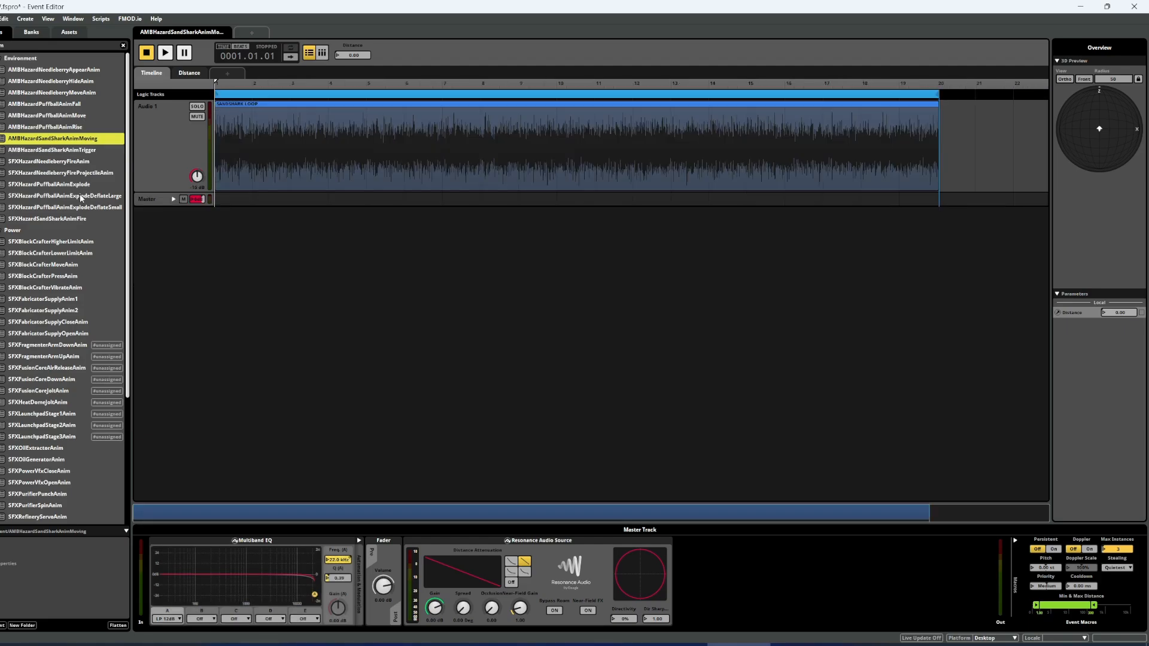
# Compare the AMBHazardPuffballAnimMove, AMBHazardPuffballAnimFall and AMBHazardPuffballAnimRise events, leaving AMBHazardPuffballAnimRise open.
pyautogui.press('Up')
pyautogui.press('Up')
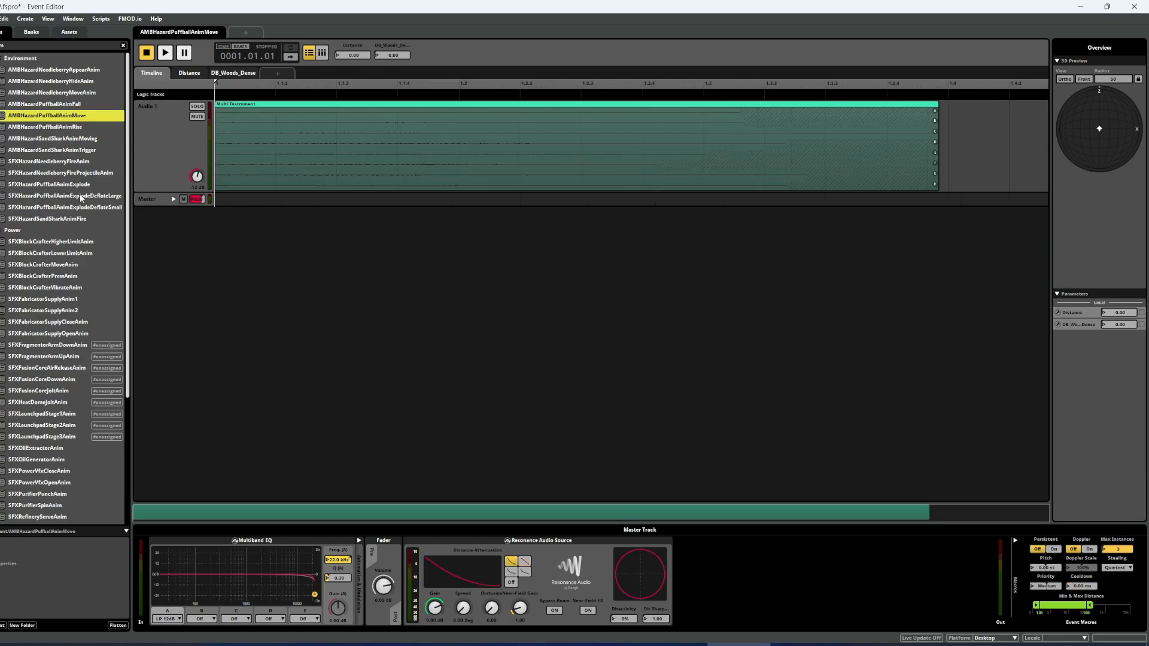
pyautogui.press('Up')
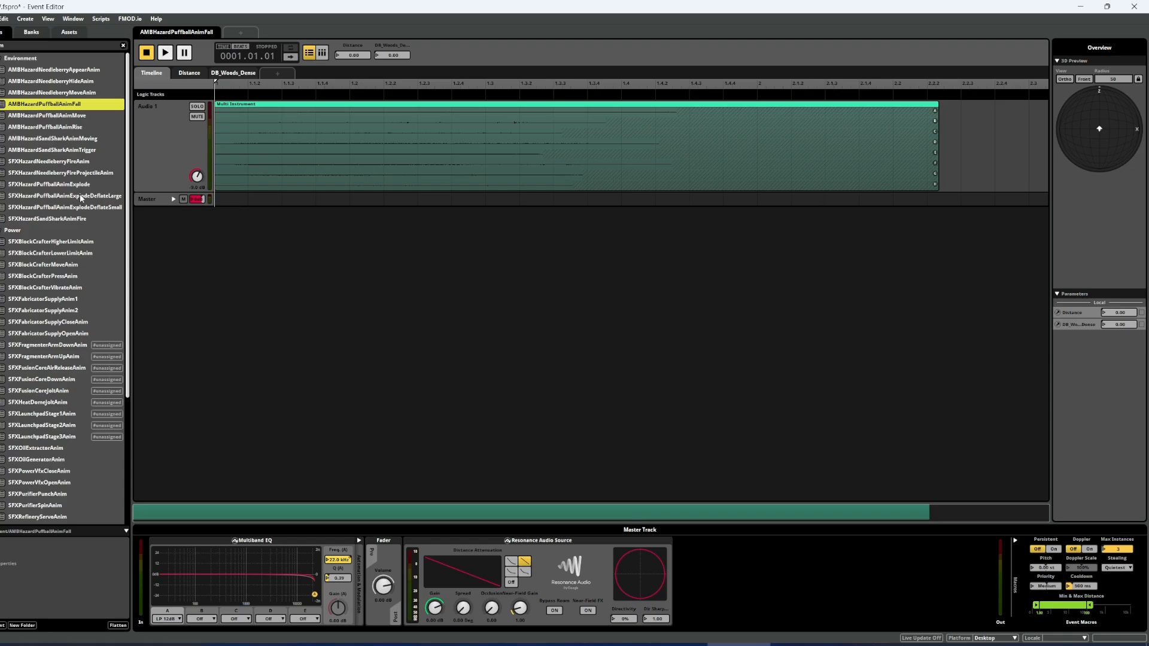
pyautogui.press('Down')
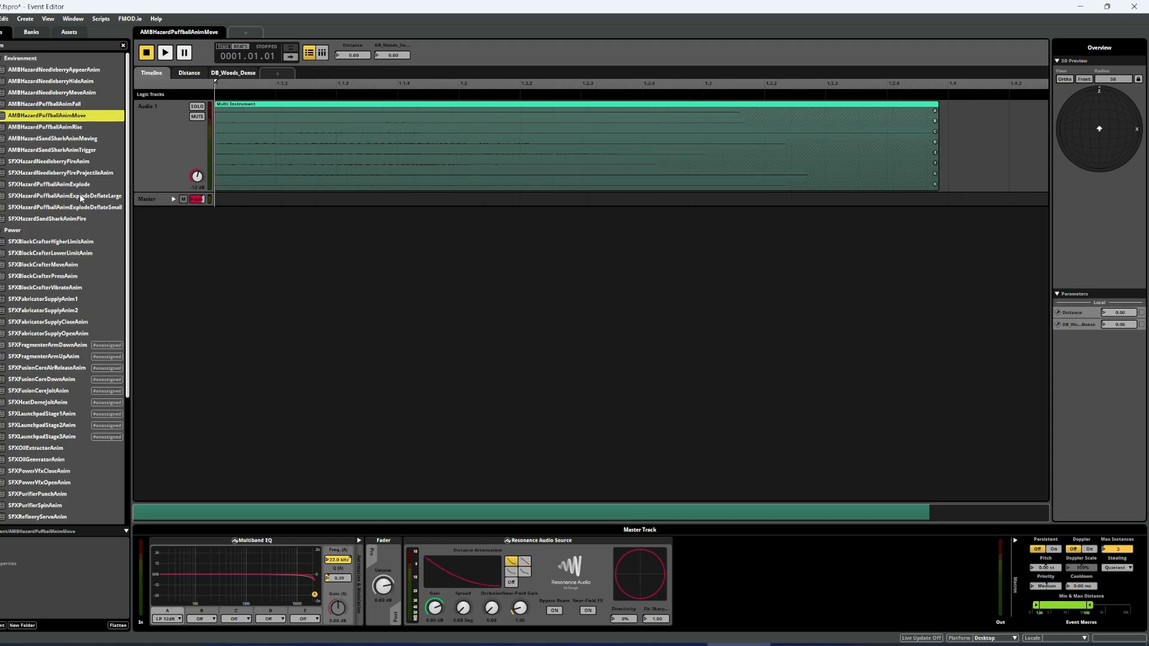
pyautogui.press('Down')
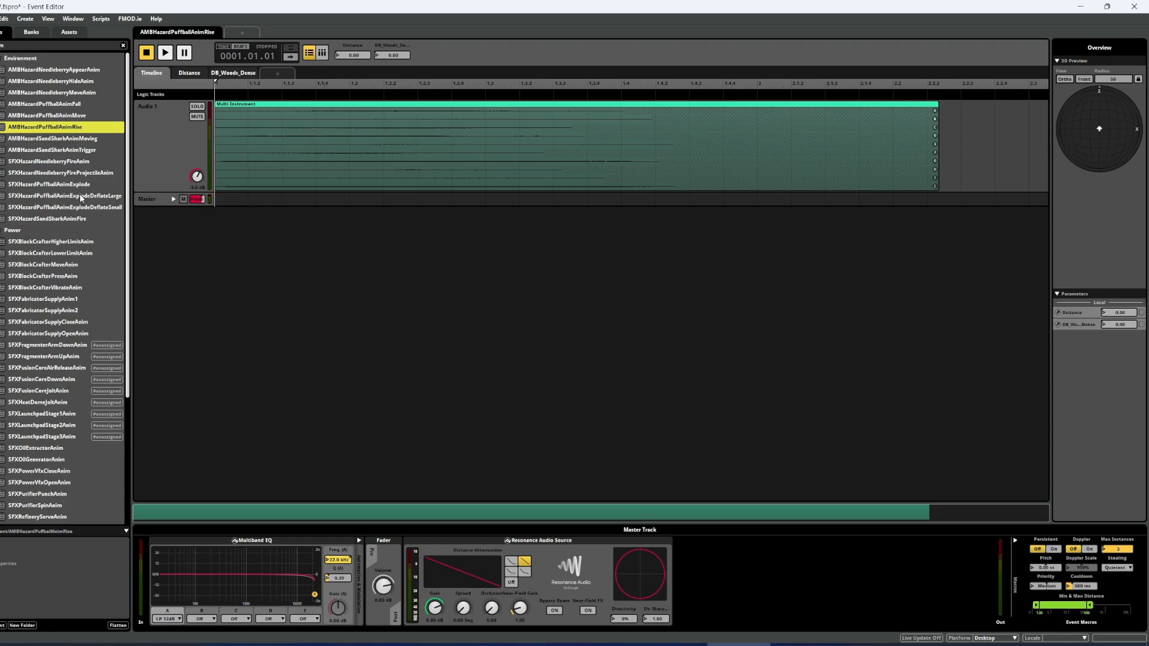
# Look through the Environment animation events from AMBHazardPuffballAnimFall up to AMBHazardNeedleberryAppearAnim, leaving AMBHazardNeedleberryMoveAnim open.
pyautogui.press('Up')
pyautogui.press('Up')
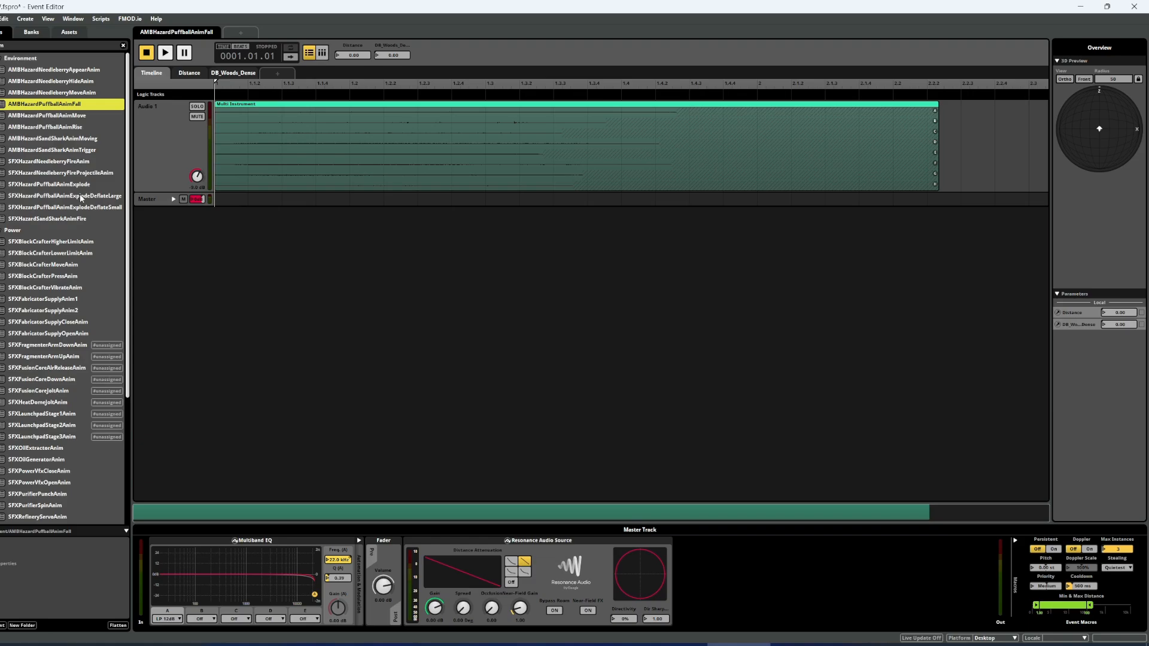
pyautogui.press('Up')
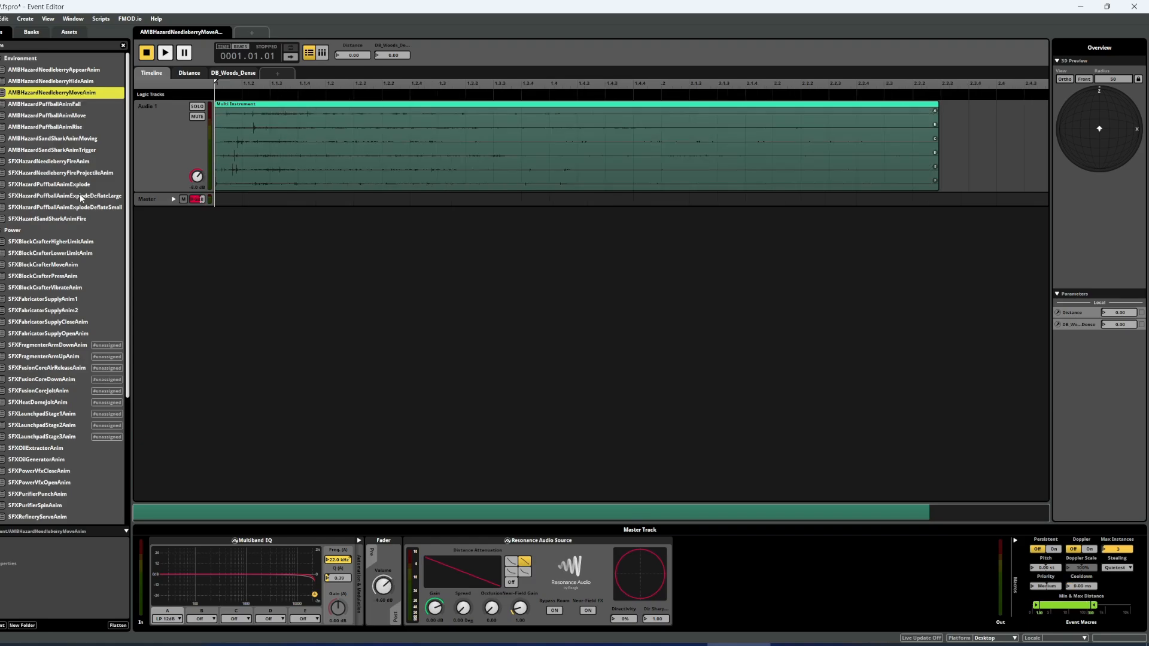
pyautogui.press('Up')
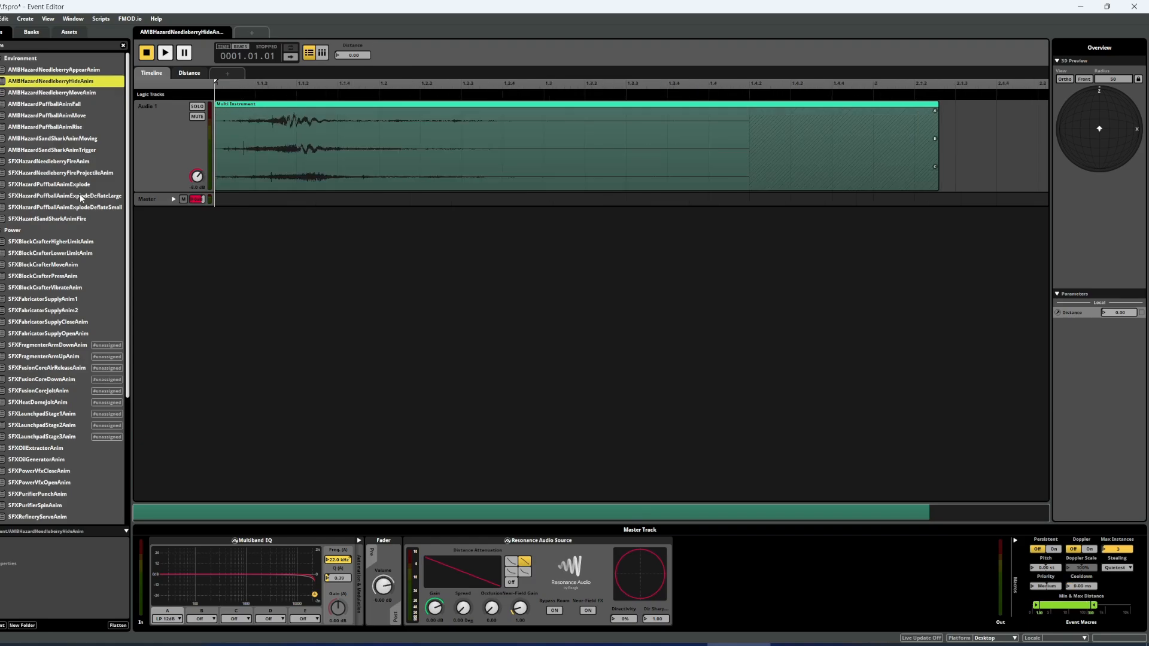
pyautogui.press('Up')
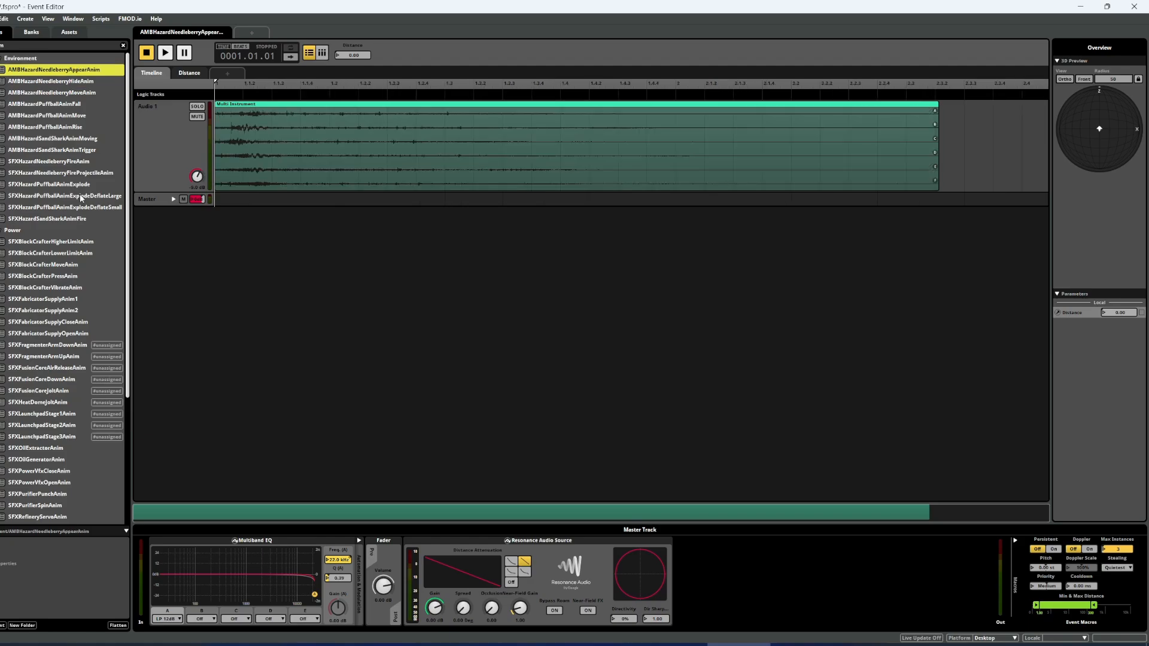
pyautogui.press('Down')
pyautogui.press('Down')
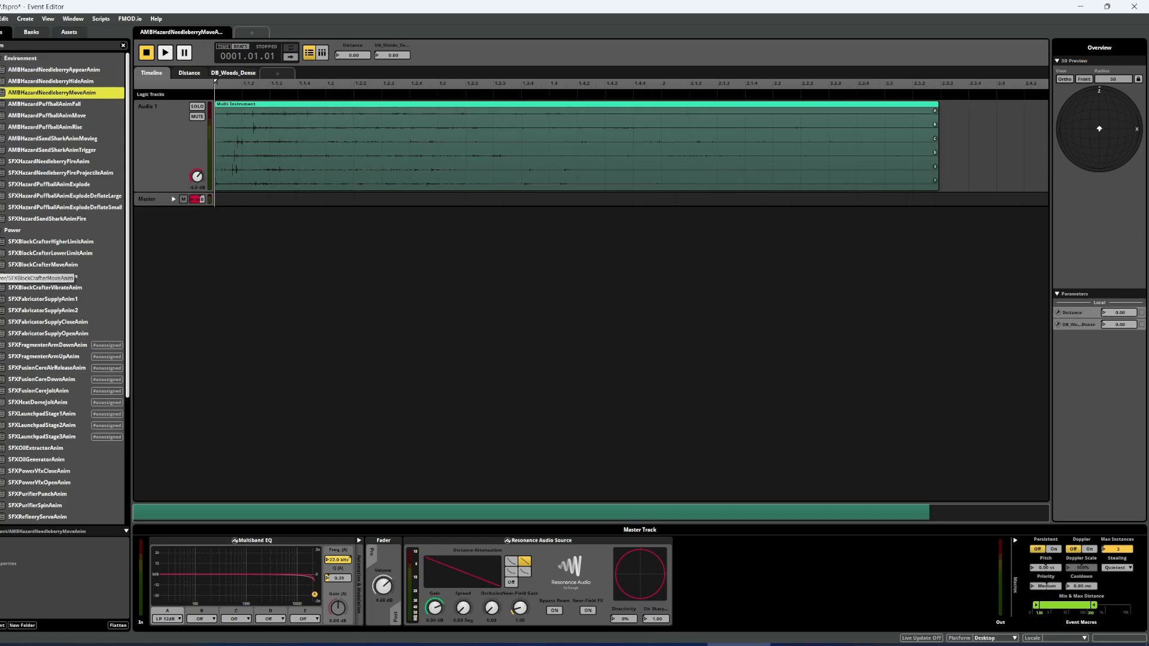
# Collapse the Environment and Power folders and clear the event list filter.
pyautogui.click(1, 58)
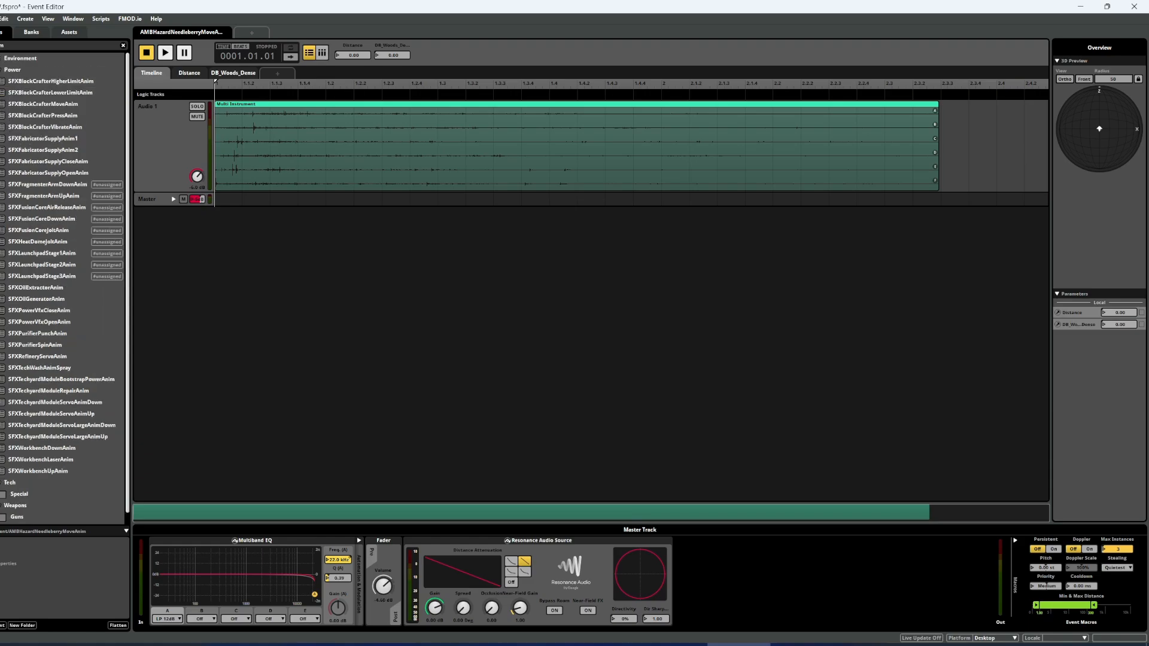
pyautogui.click(0, 70)
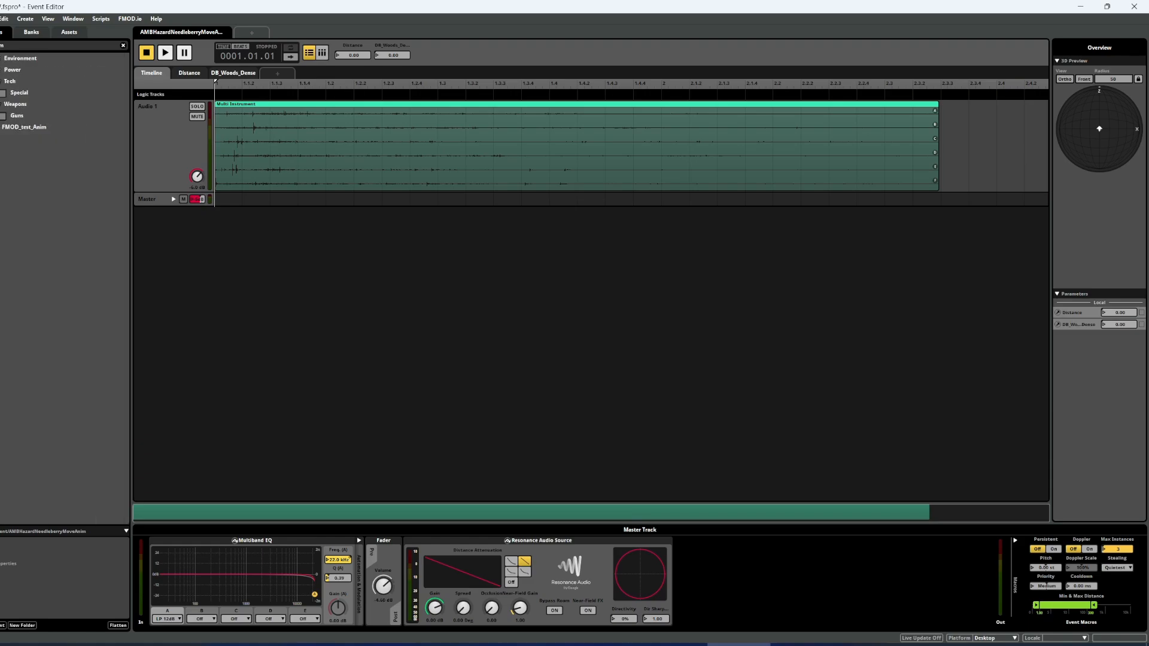
pyautogui.click(123, 46)
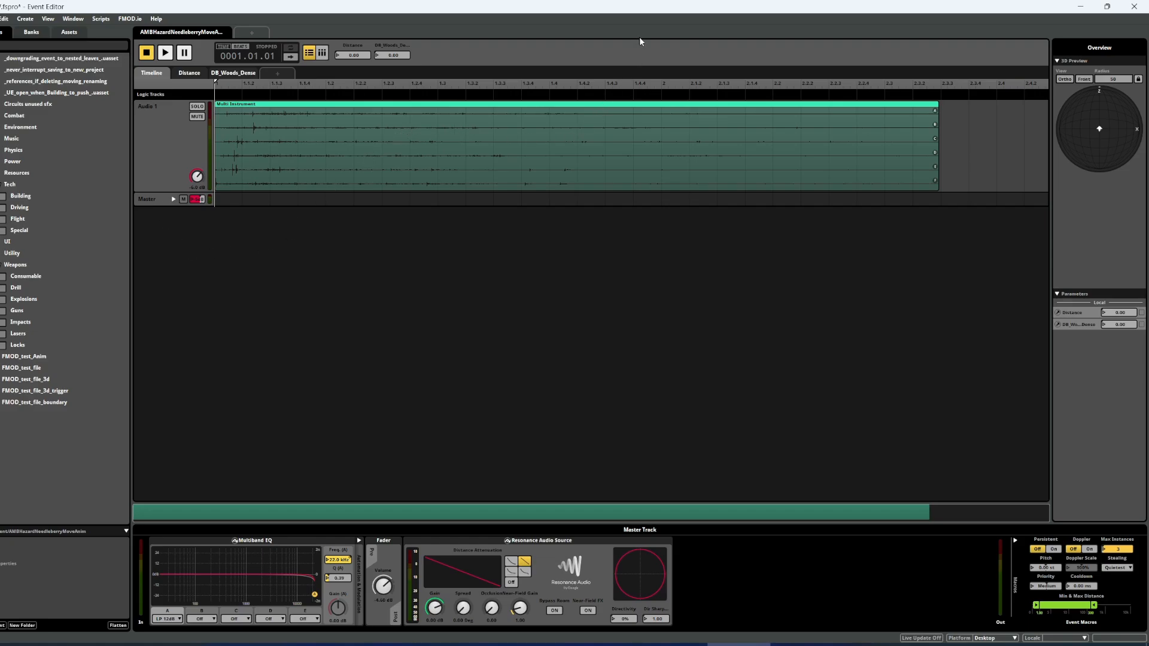
# Open the Audio Bin window, look through its audio assets down to the auto aim files, and close it.
pyautogui.hotkey('ctrl', '3')
pyautogui.moveTo(555, 143); pyautogui.dragTo(599, 119)
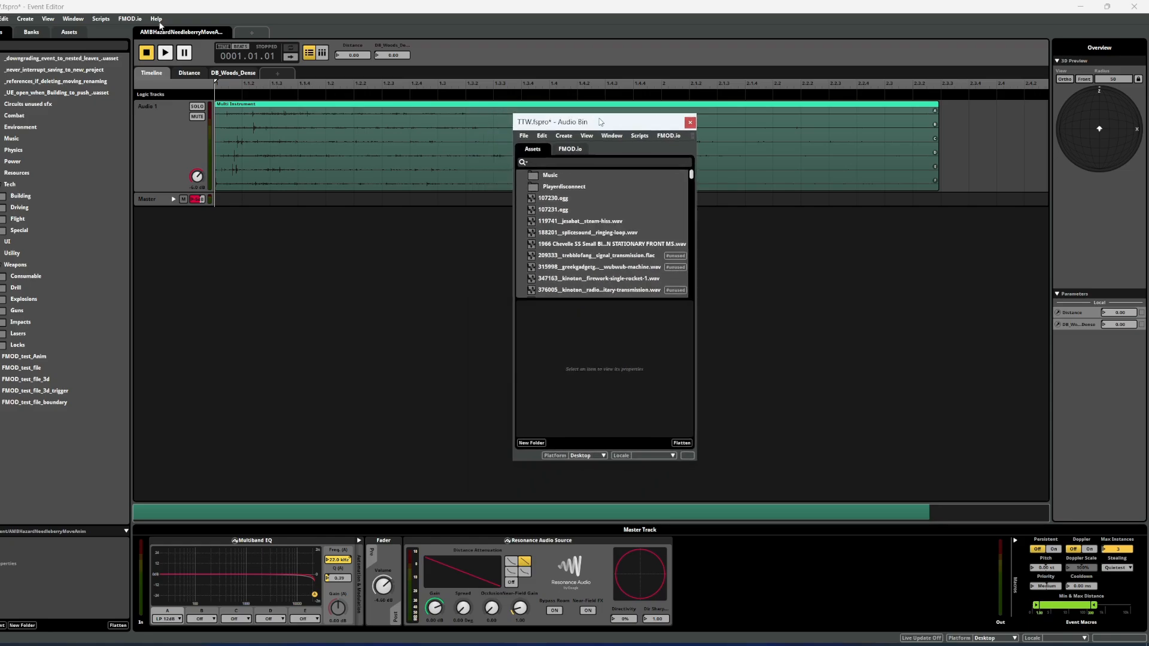
pyautogui.click(73, 18)
pyautogui.click(610, 159)
pyautogui.moveTo(616, 122); pyautogui.dragTo(887, 189)
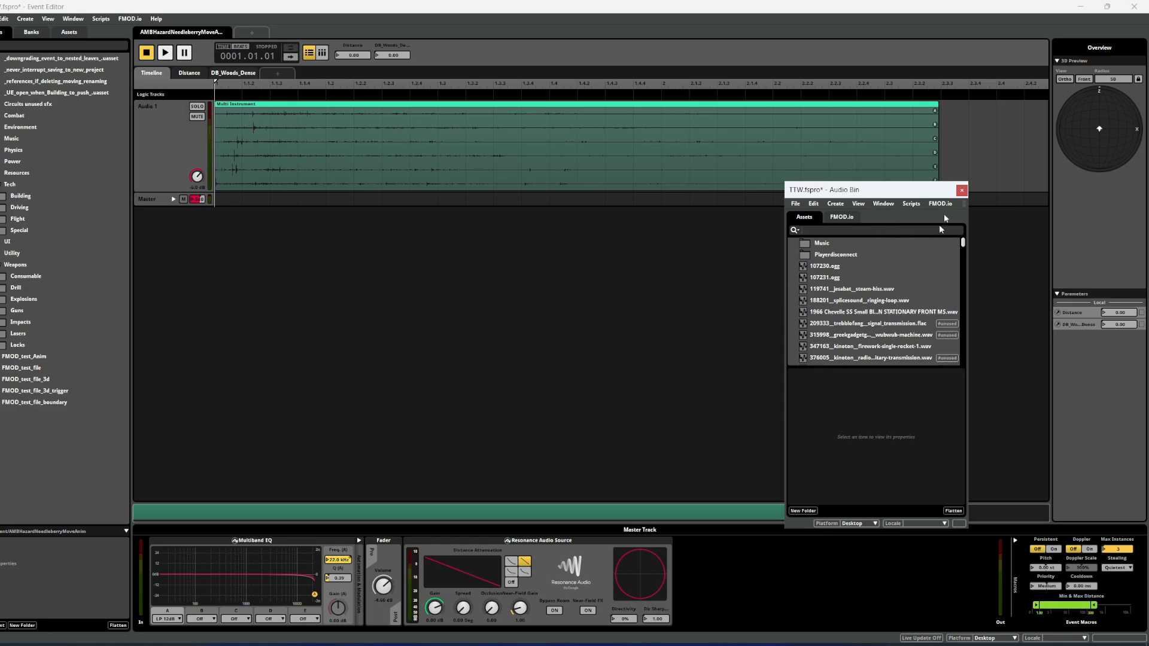
pyautogui.scroll(-2, 951, 296)
pyautogui.scroll(-10, 952, 295)
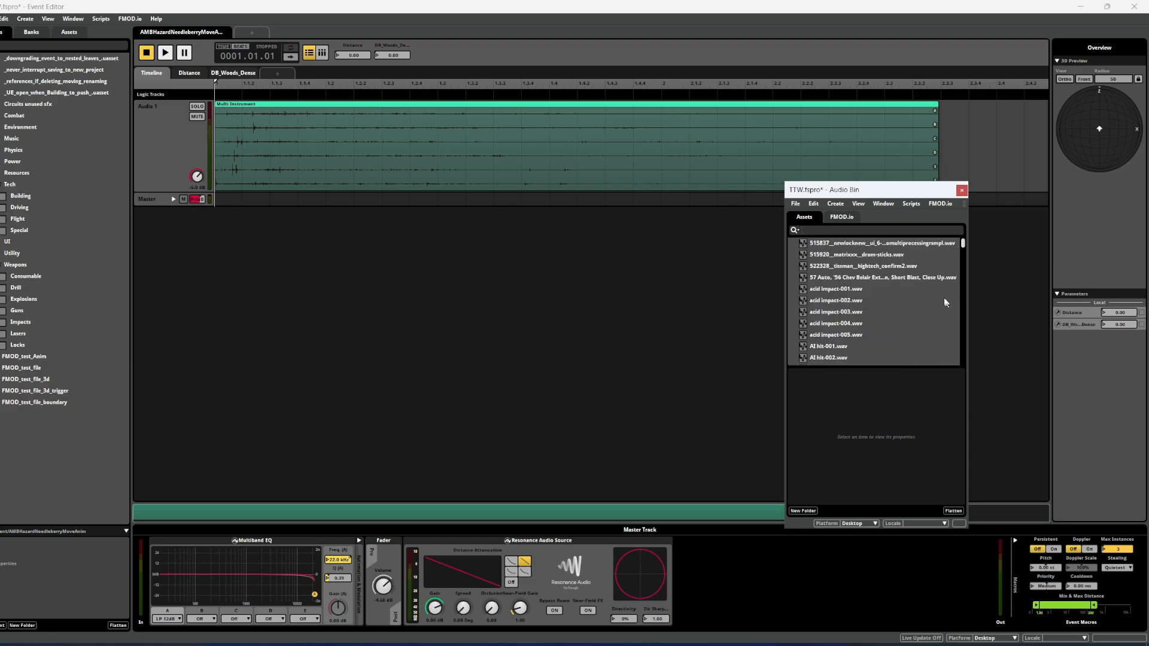
pyautogui.scroll(-10, 921, 292)
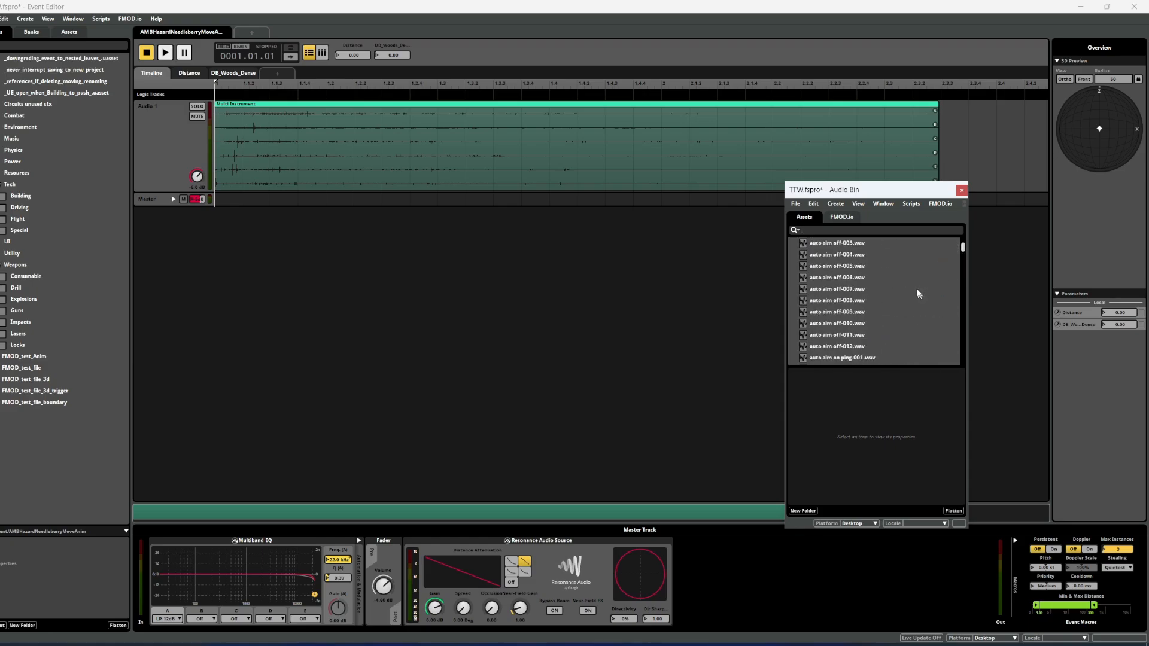
pyautogui.click(961, 191)
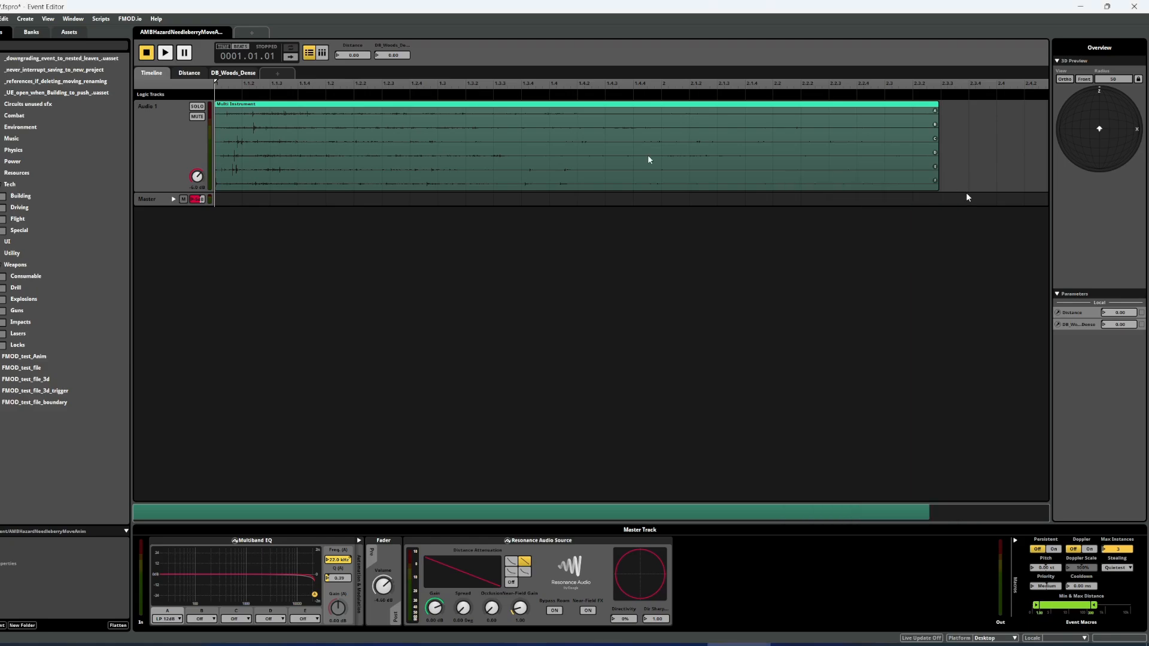
# View the project's bank list briefly, return to the events, and collapse the Tech and Weapons folders.
pyautogui.click(39, 31)
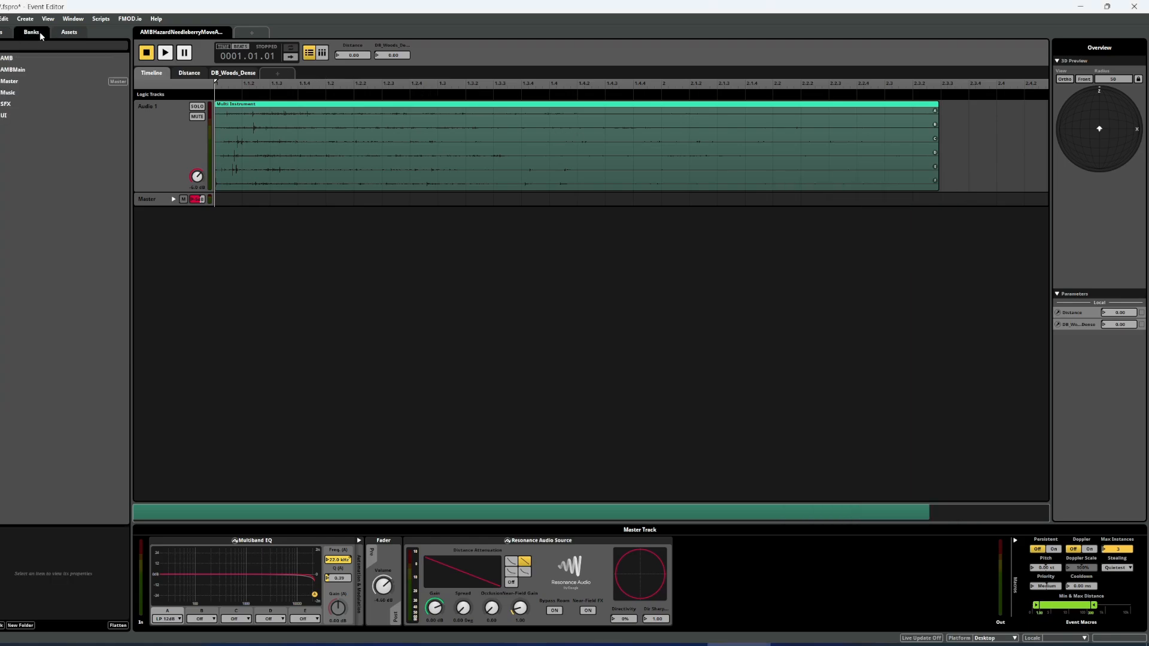
pyautogui.click(1, 33)
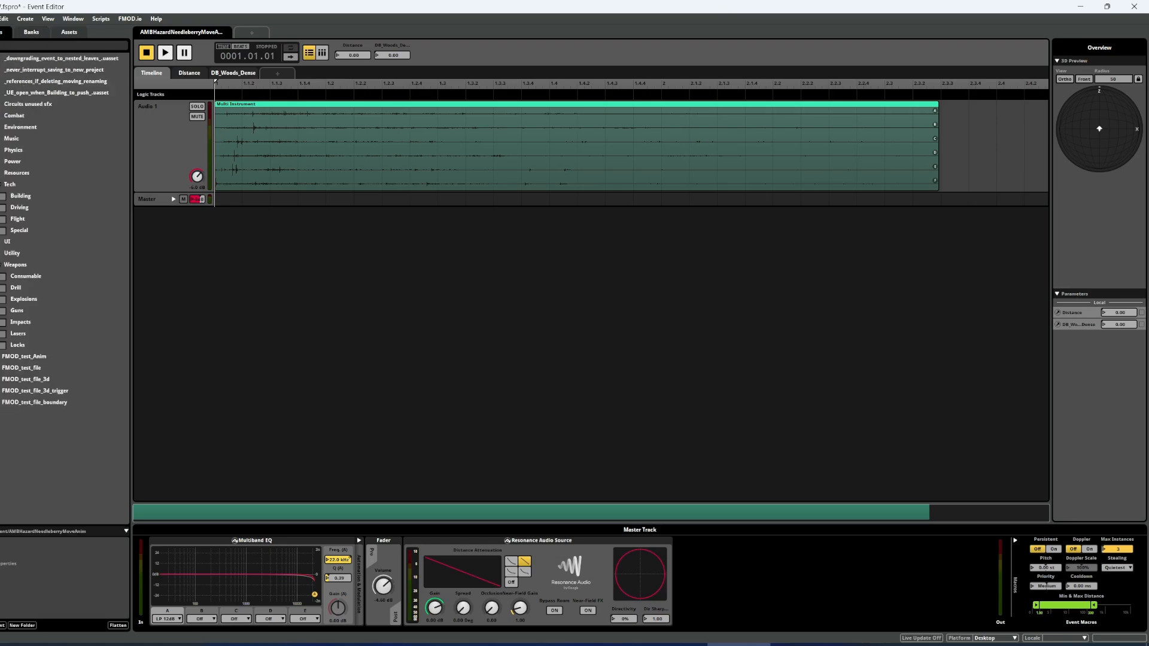
pyautogui.click(0, 184)
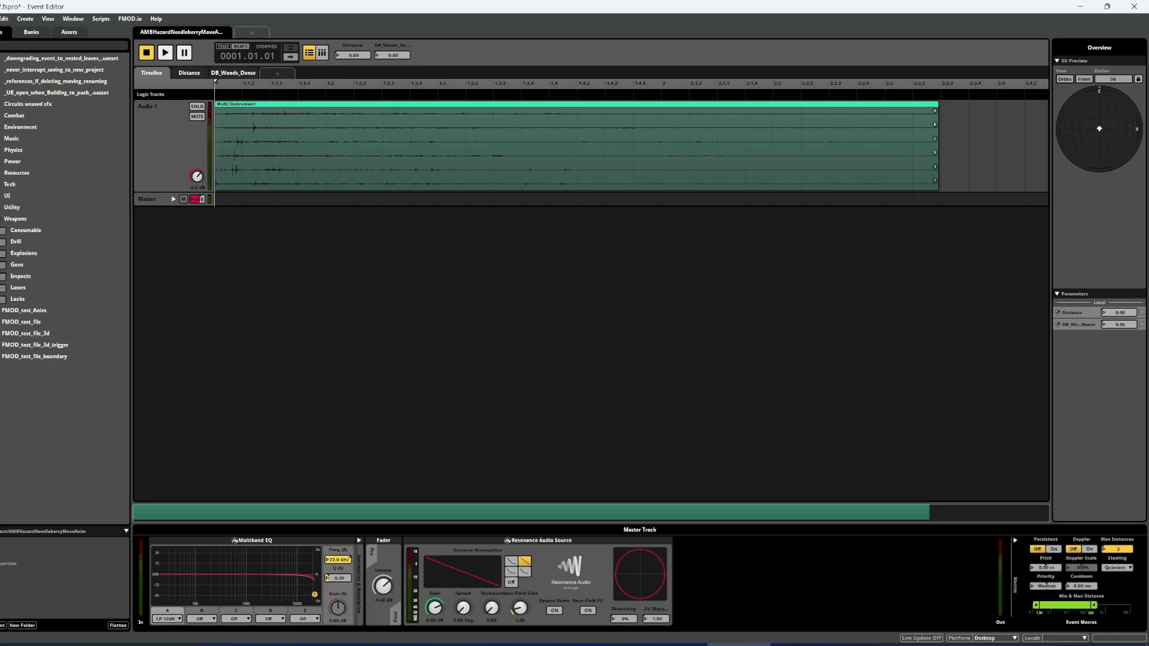
pyautogui.click(0, 218)
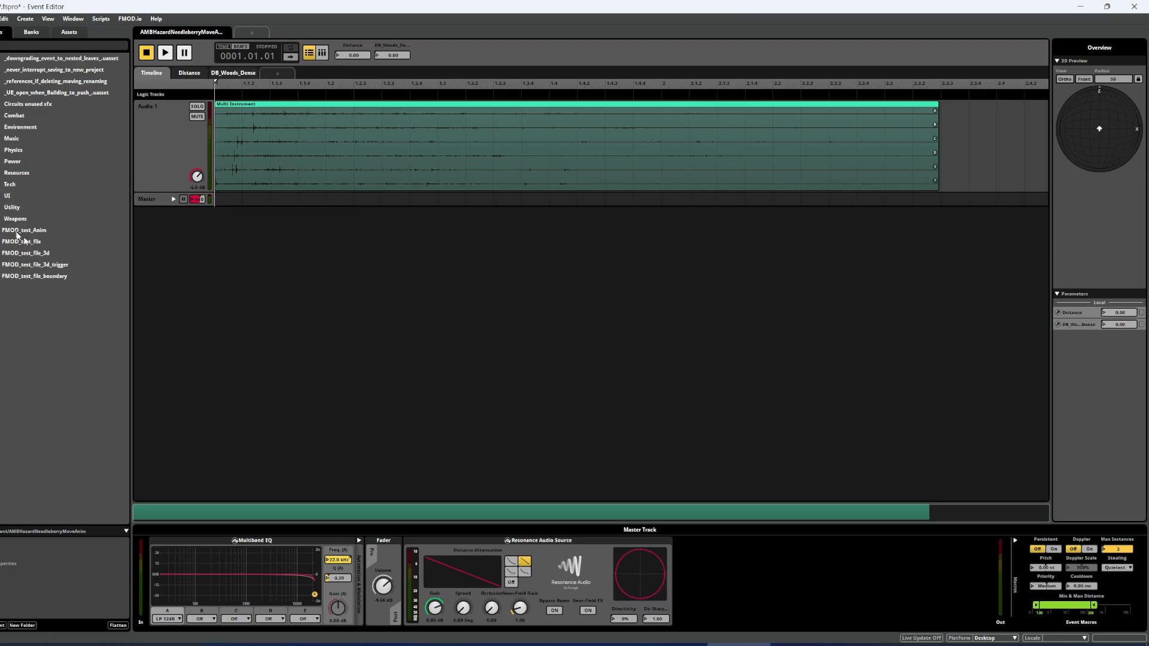
# Look inside the Utility and UI event folders, collapsing each one again.
pyautogui.click(0, 207)
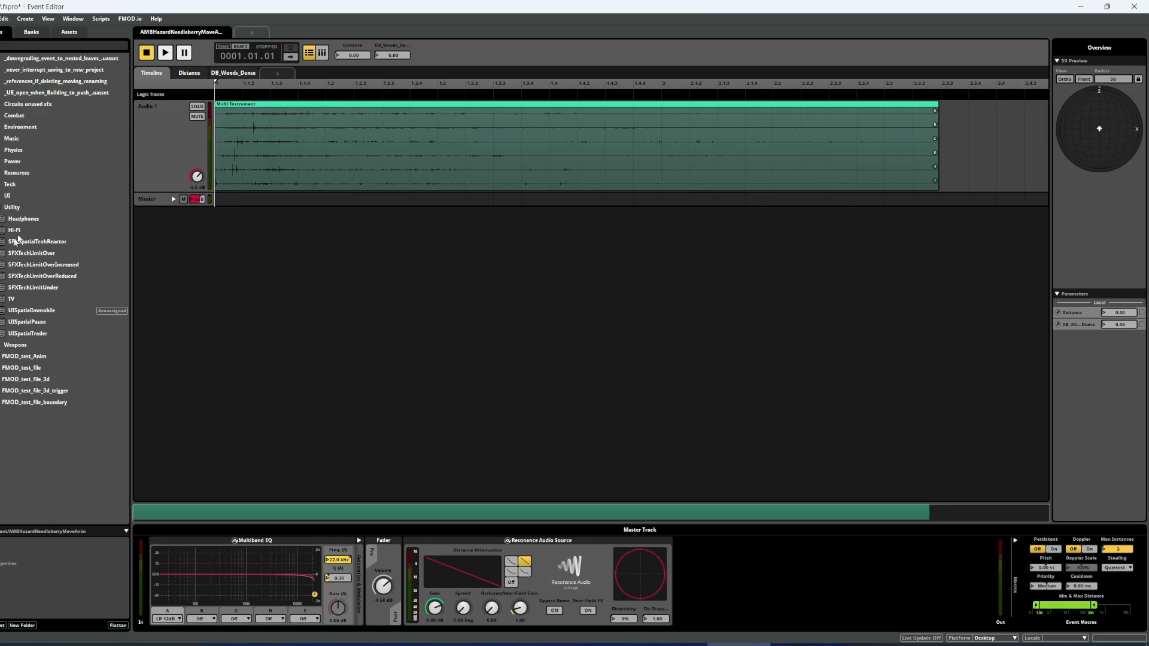
pyautogui.click(1, 207)
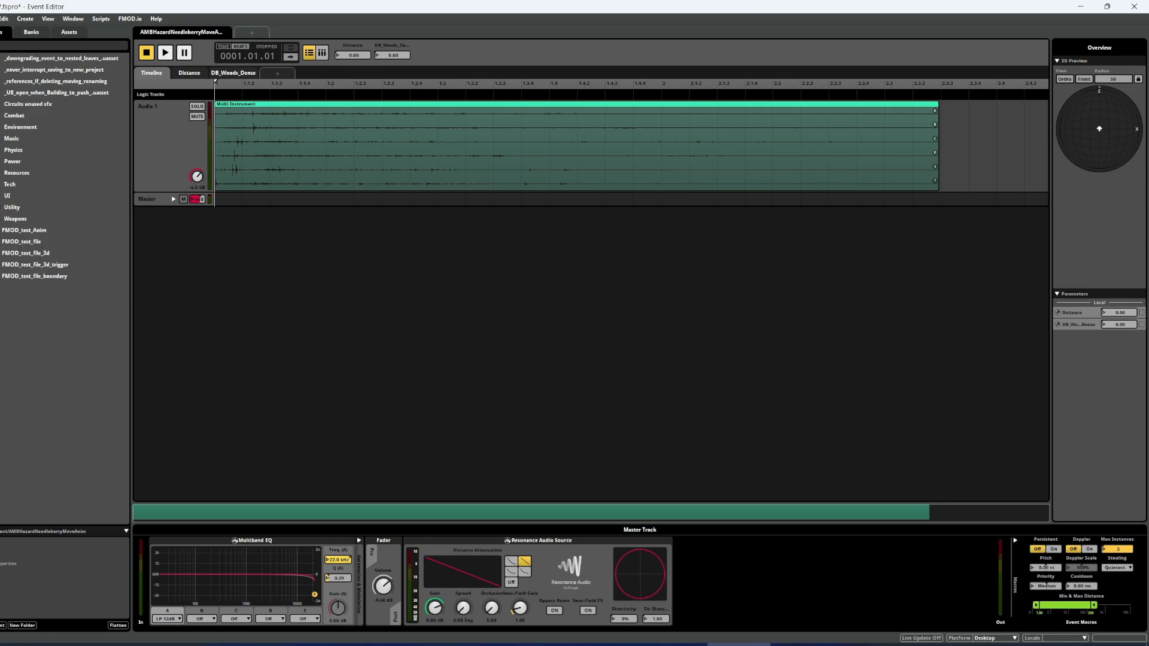
pyautogui.click(1, 195)
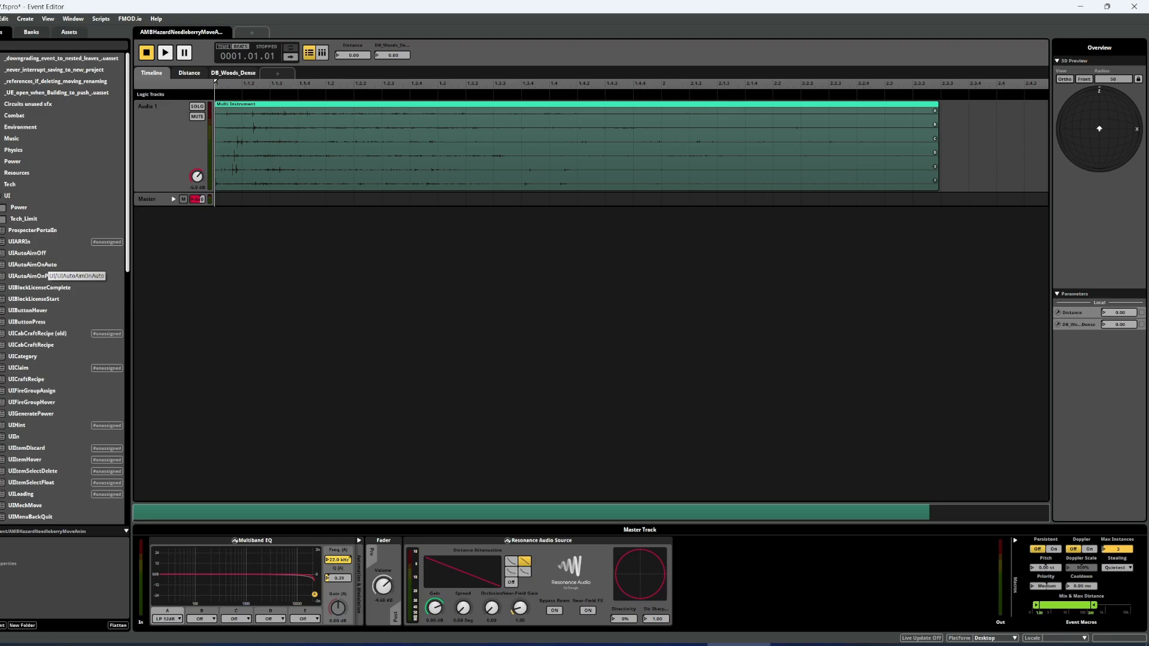
pyautogui.click(1, 196)
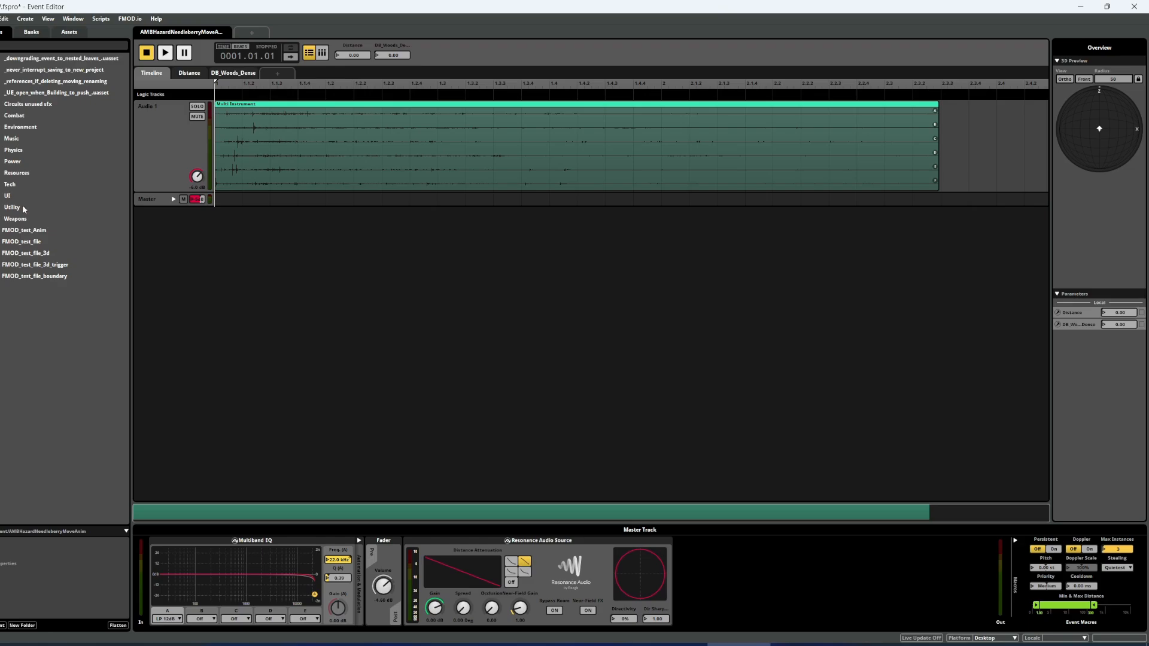
# Show the bank list and go through the AMB, AMBMain, Master, Music and SFX banks, leaving none selected.
pyautogui.click(31, 34)
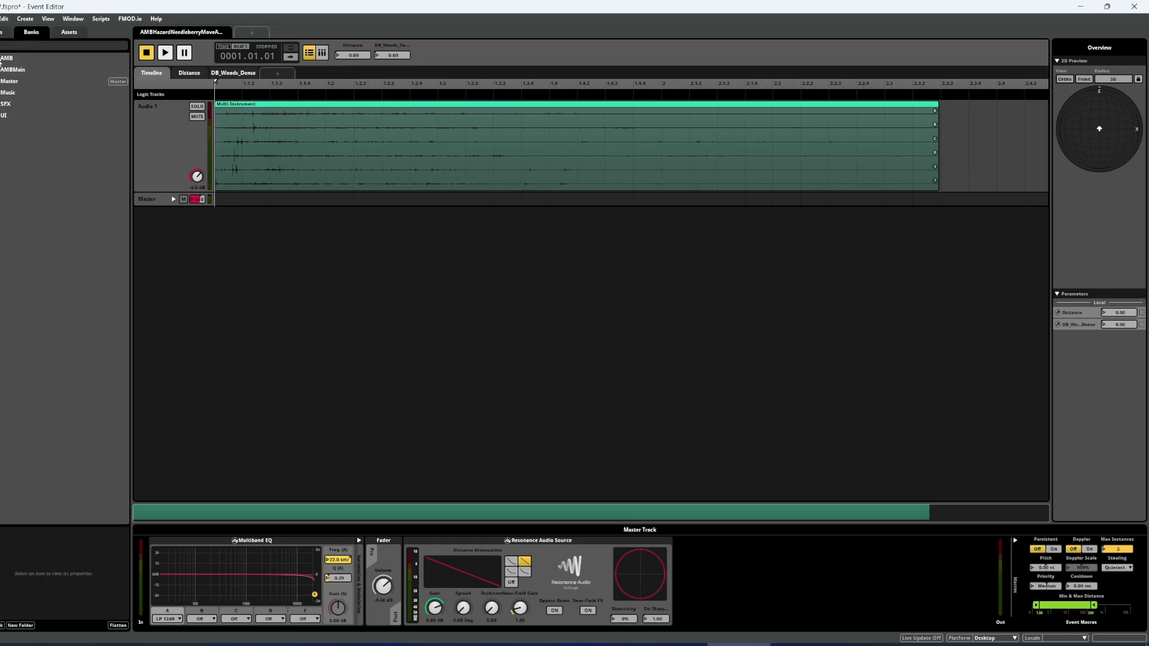
pyautogui.click(13, 58)
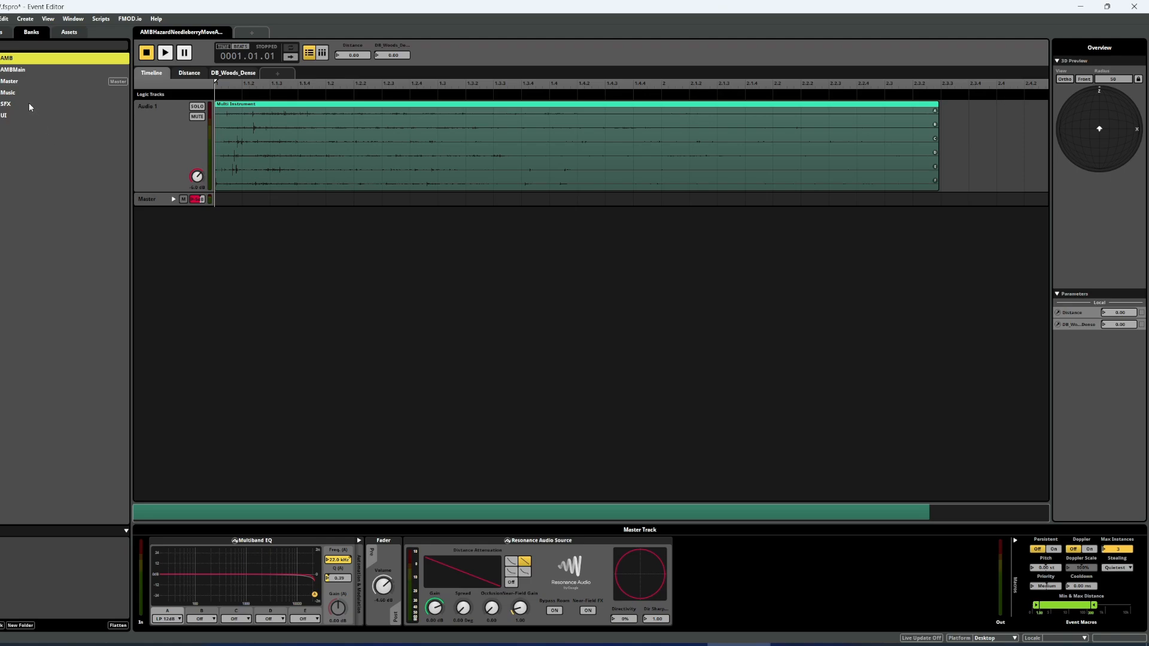
pyautogui.click(30, 70)
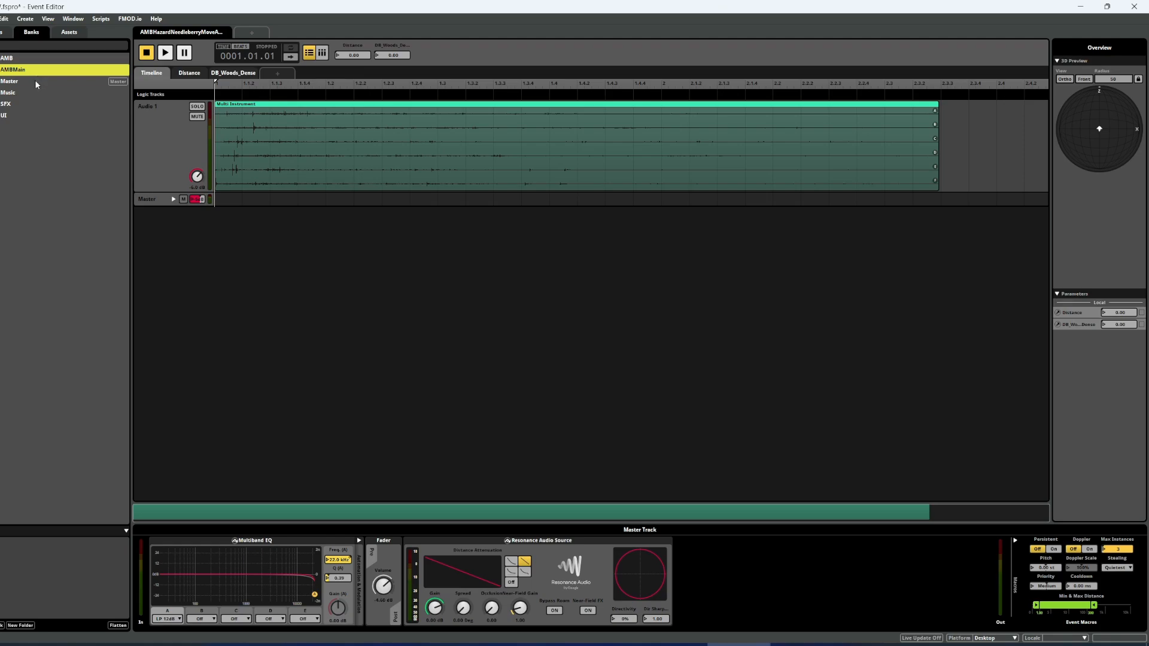
pyautogui.click(15, 82)
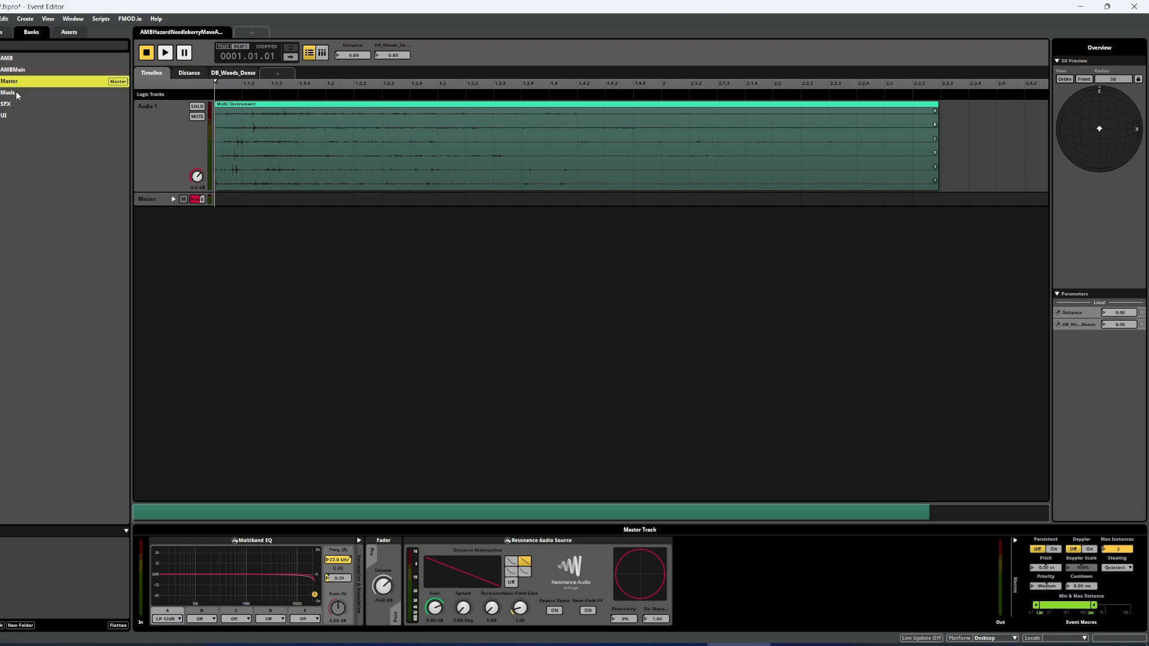
pyautogui.click(16, 92)
pyautogui.click(16, 103)
pyautogui.click(13, 144)
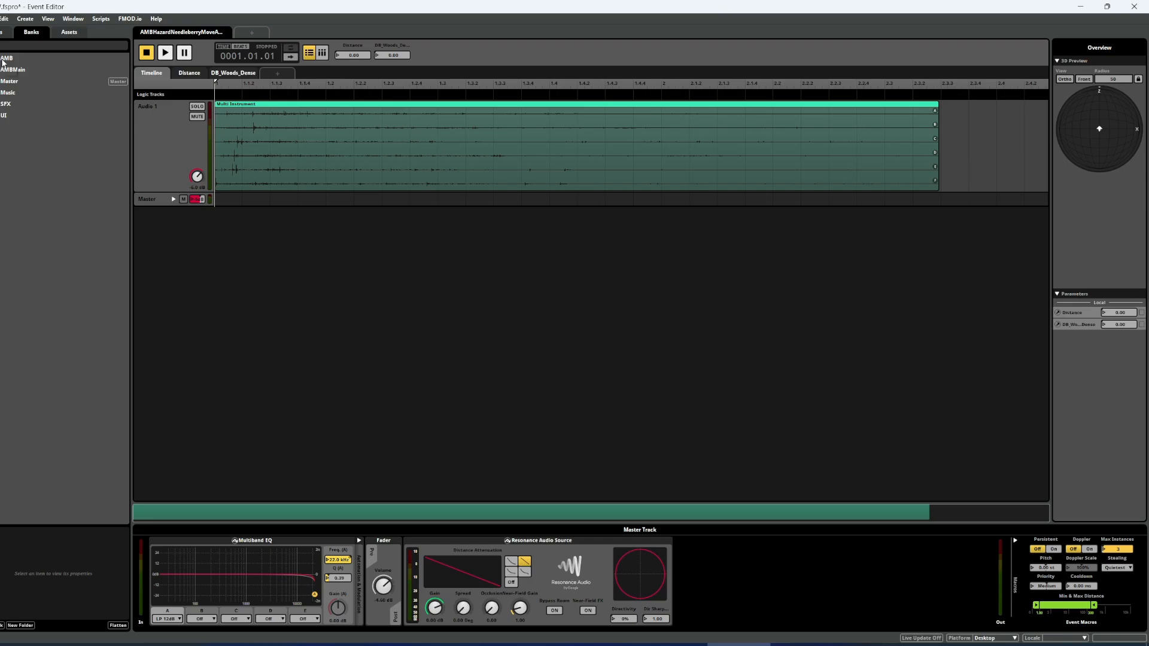
pyautogui.moveTo(3, 62); pyautogui.dragTo(3, 70)
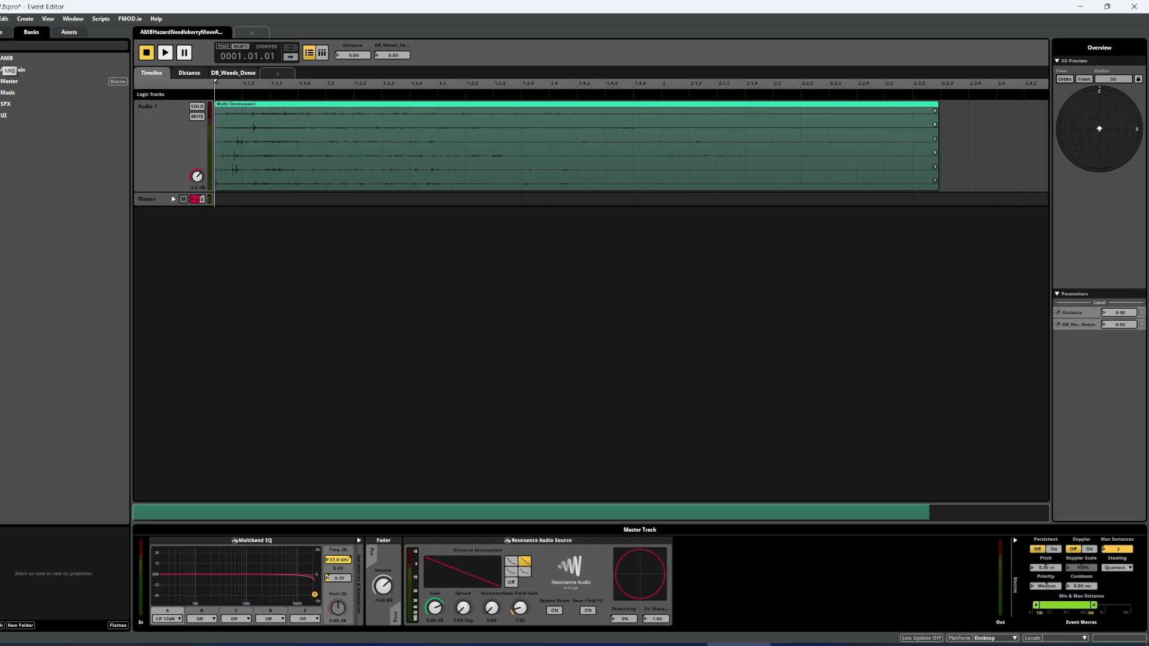
# View the asset list, return to the events, and briefly open the separate Audio Bin window before closing it.
pyautogui.click(66, 37)
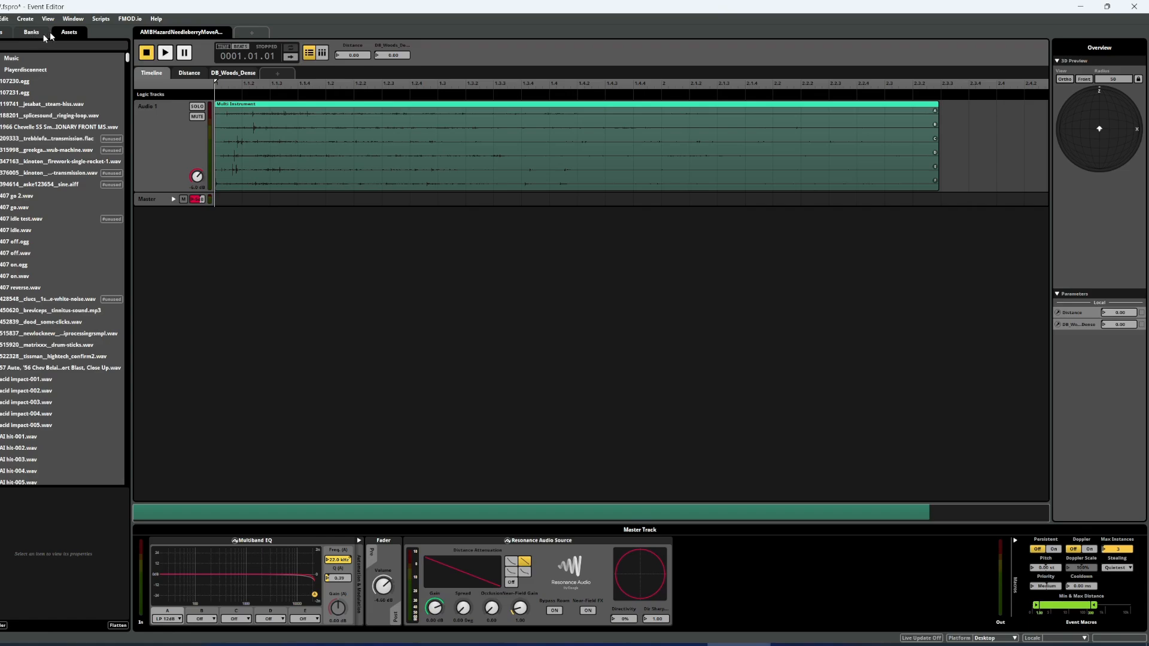
pyautogui.click(3, 33)
pyautogui.hotkey('ctrl', '3')
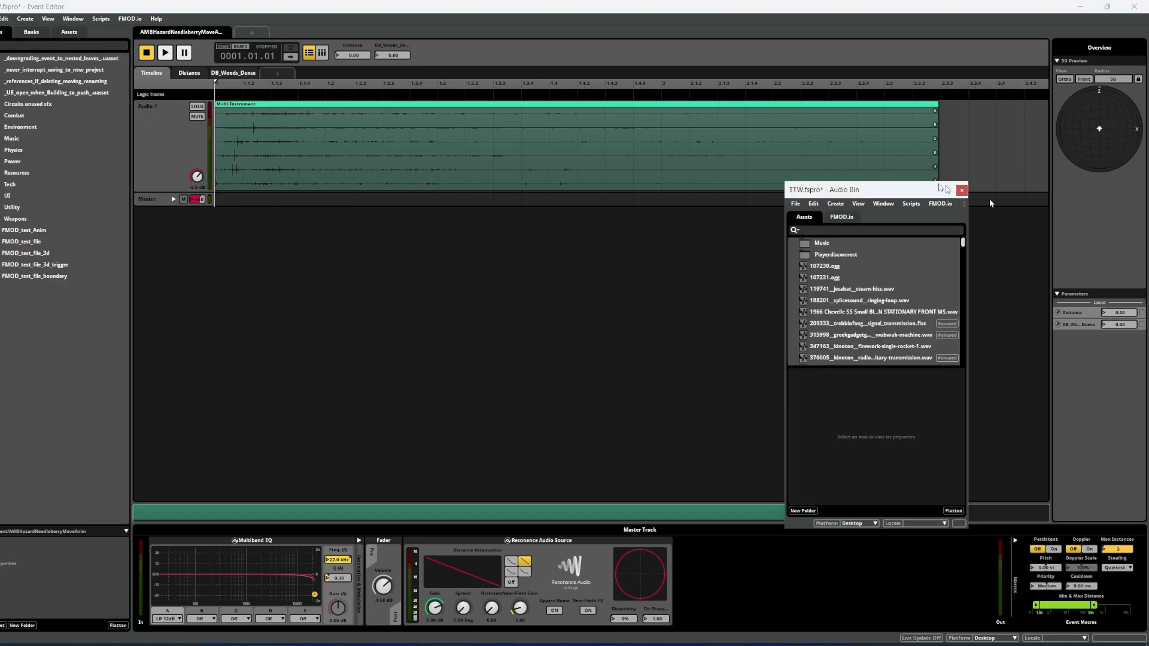
pyautogui.moveTo(927, 195); pyautogui.dragTo(851, 257)
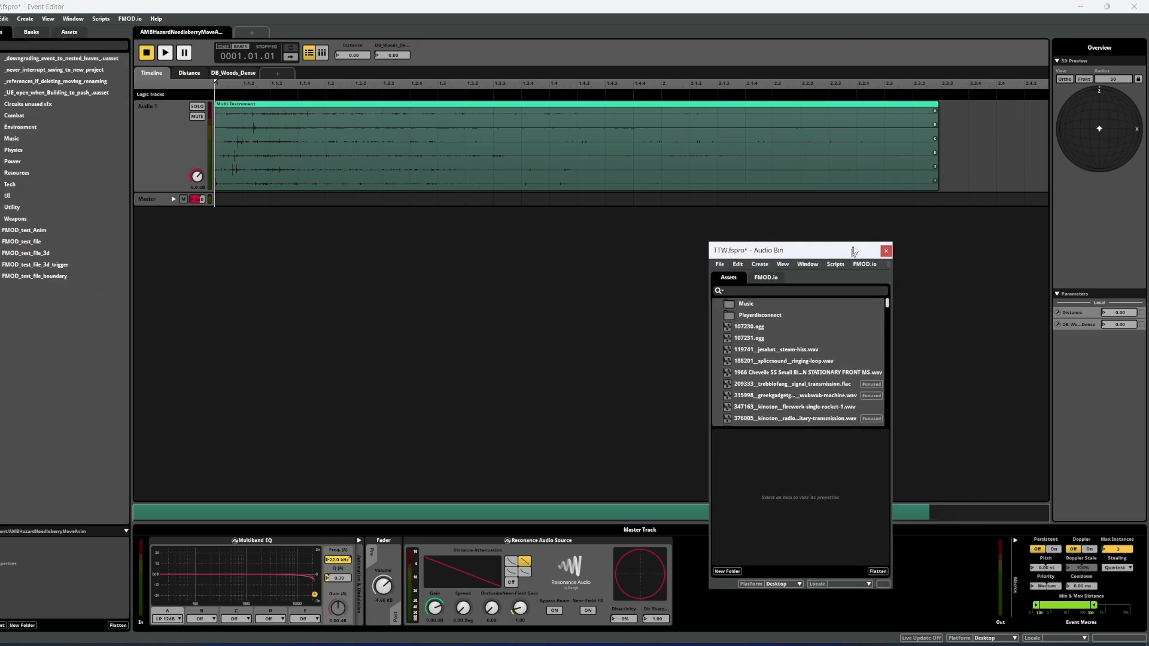
pyautogui.click(886, 252)
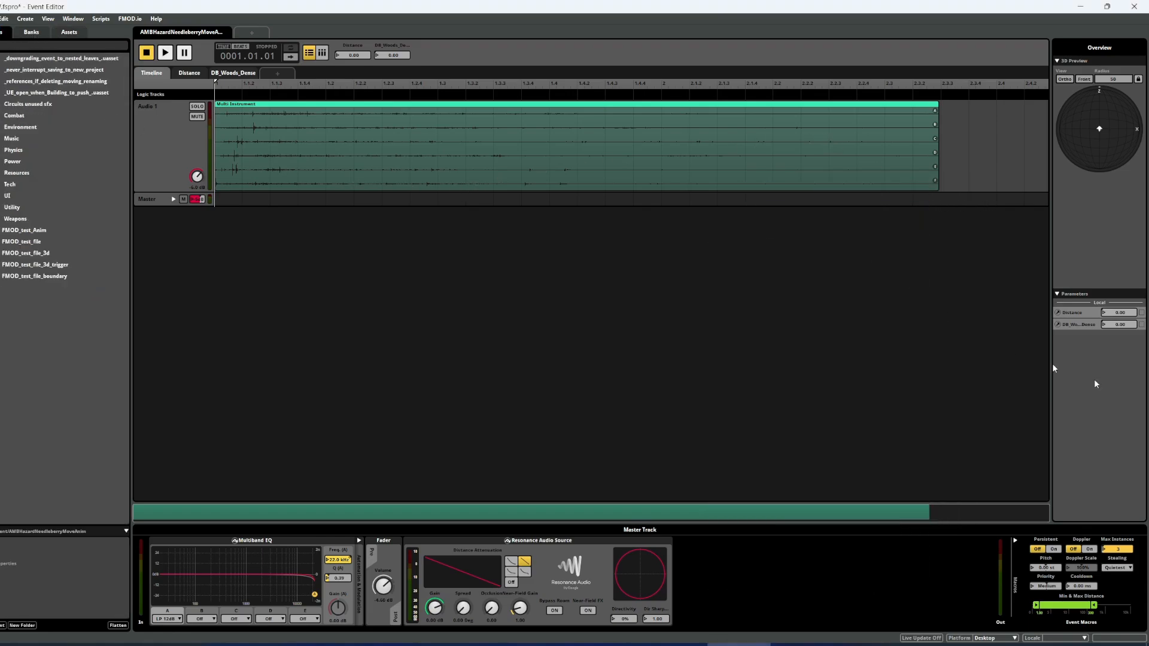